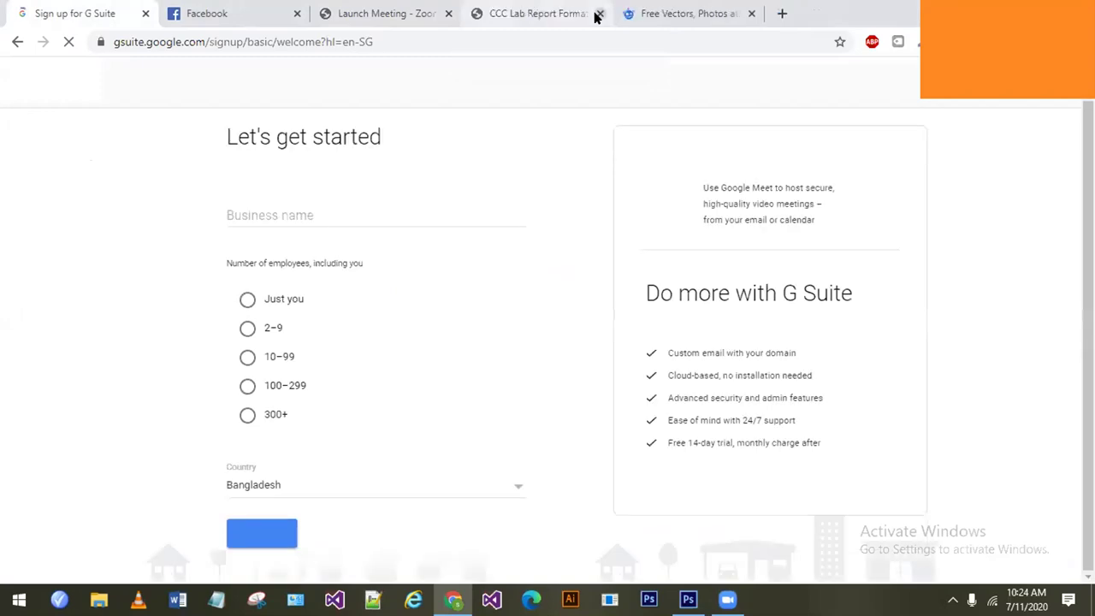
Close the Free Vectors and CCC Lab Report tabs and return to the G Suite signup tab
{"action": "left_click", "coordinate": [750, 19]}
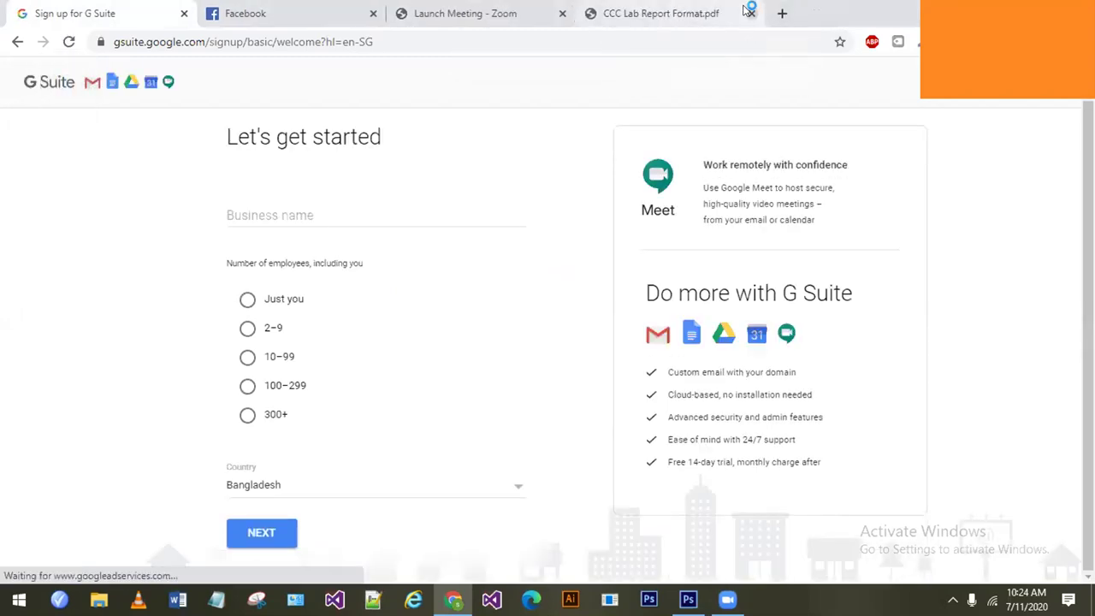
{"action": "left_click", "coordinate": [750, 6]}
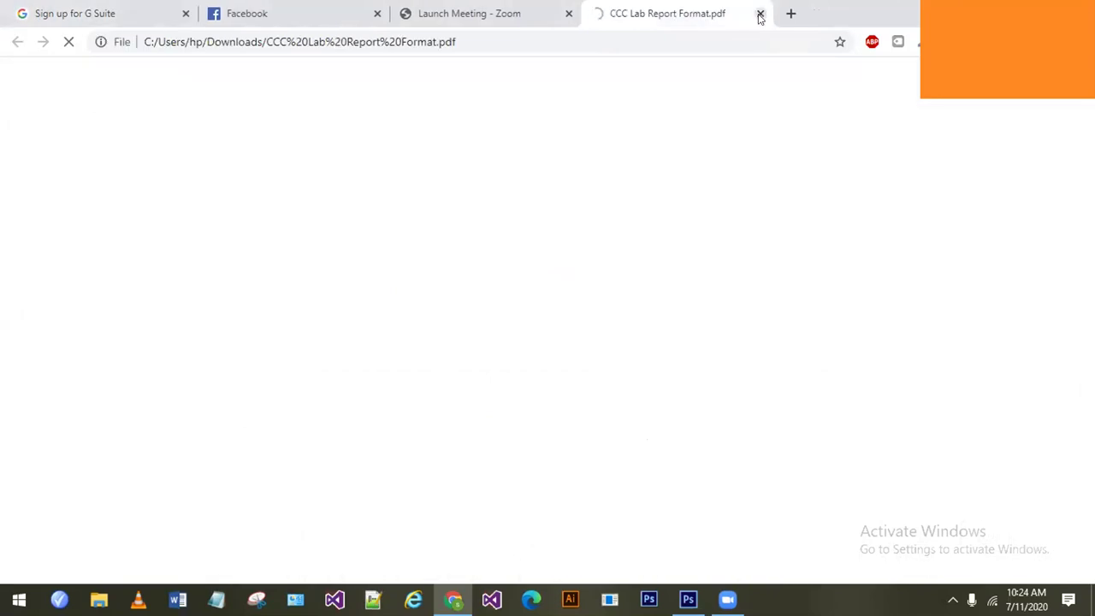
{"action": "left_click", "coordinate": [761, 15]}
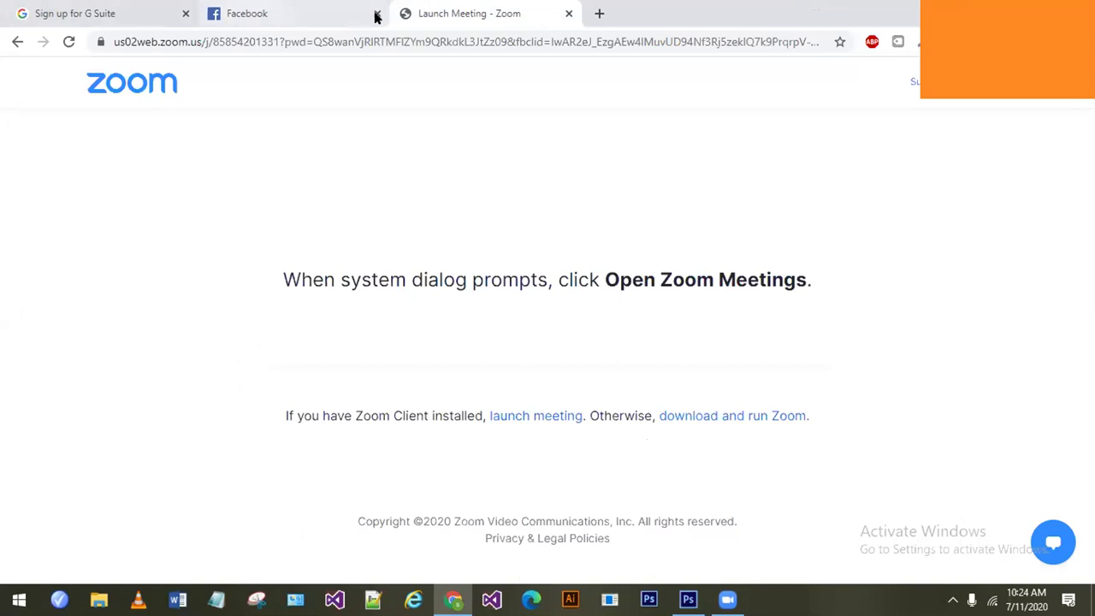
{"action": "left_click", "coordinate": [98, 6]}
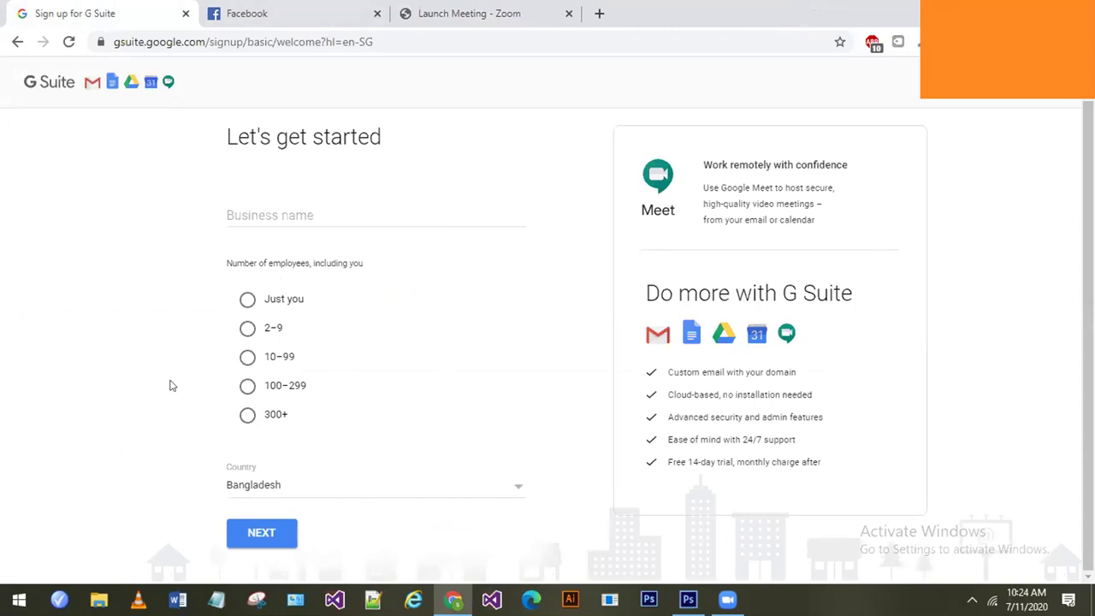
Enter Tanzina Furniture as the business name, choose 2–9 employees instead of just you, and submit
{"action": "left_click", "coordinate": [281, 214]}
{"action": "type", "text": "Tanzi"}
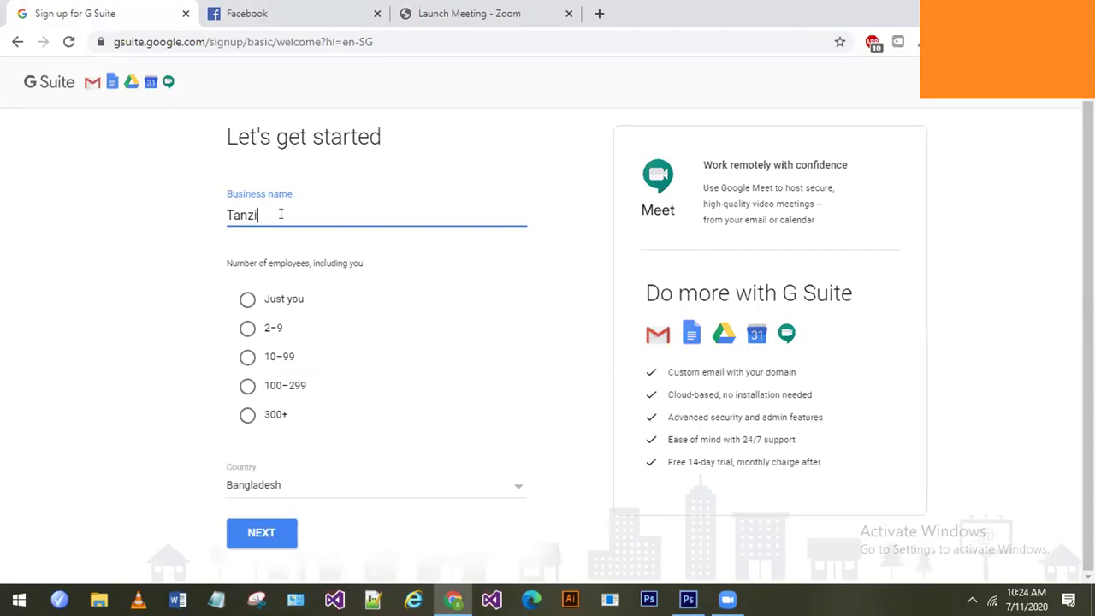
{"action": "type", "text": "na Furniture"}
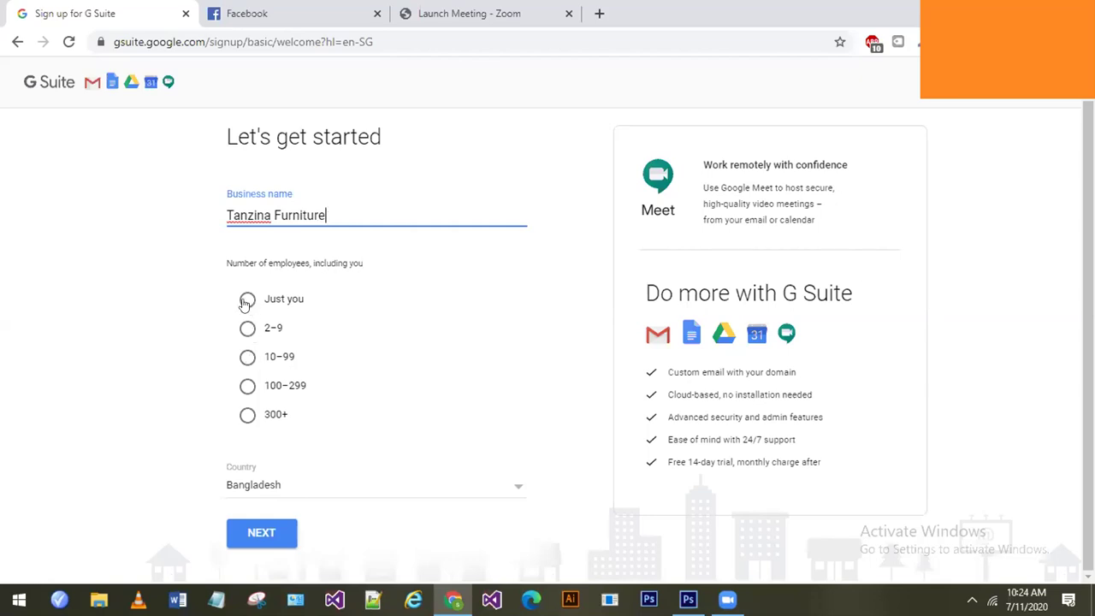
{"action": "left_click", "coordinate": [247, 301]}
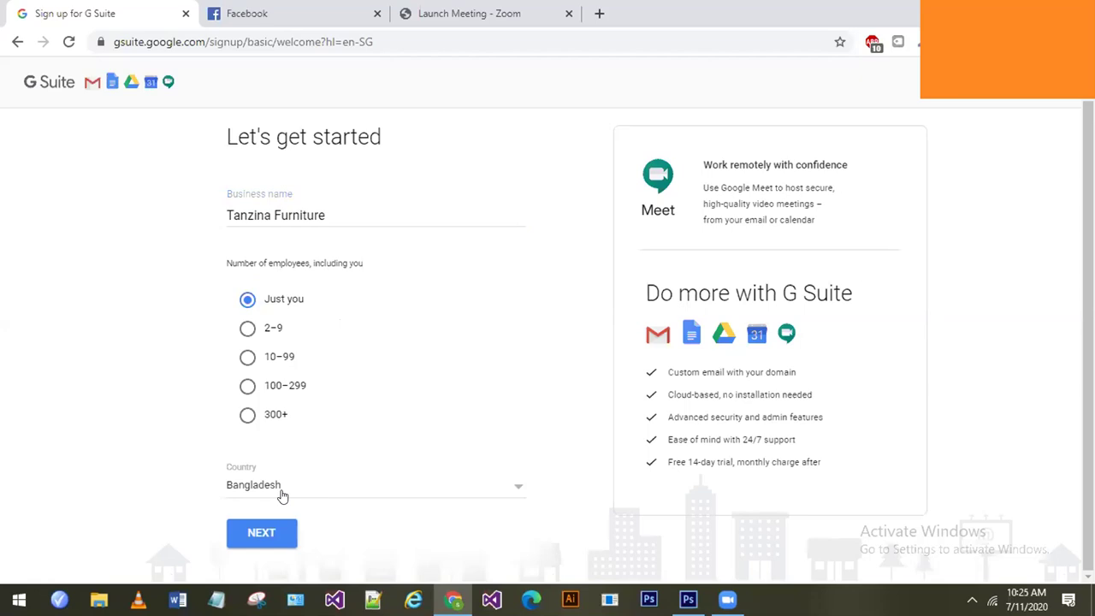
{"action": "key", "text": "Return"}
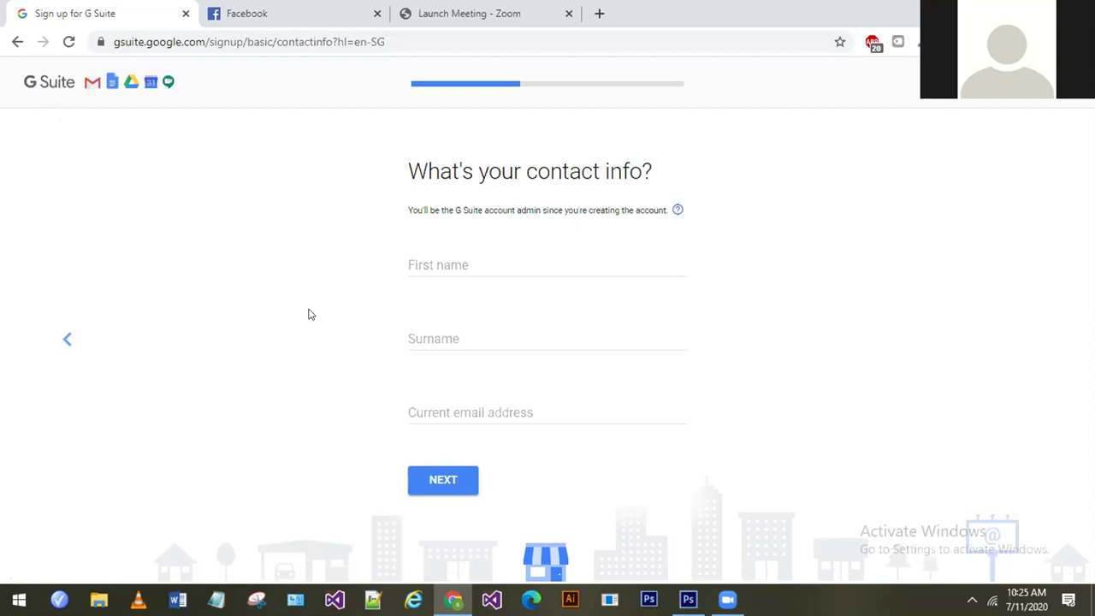
{"action": "left_click", "coordinate": [16, 43]}
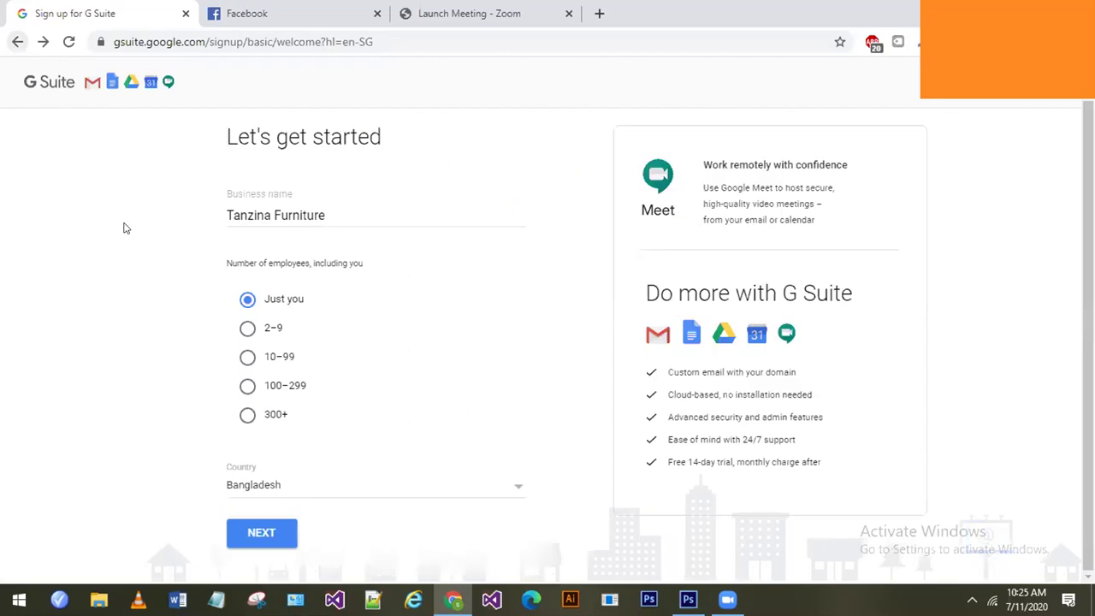
{"action": "left_click", "coordinate": [229, 318]}
{"action": "left_click", "coordinate": [261, 532]}
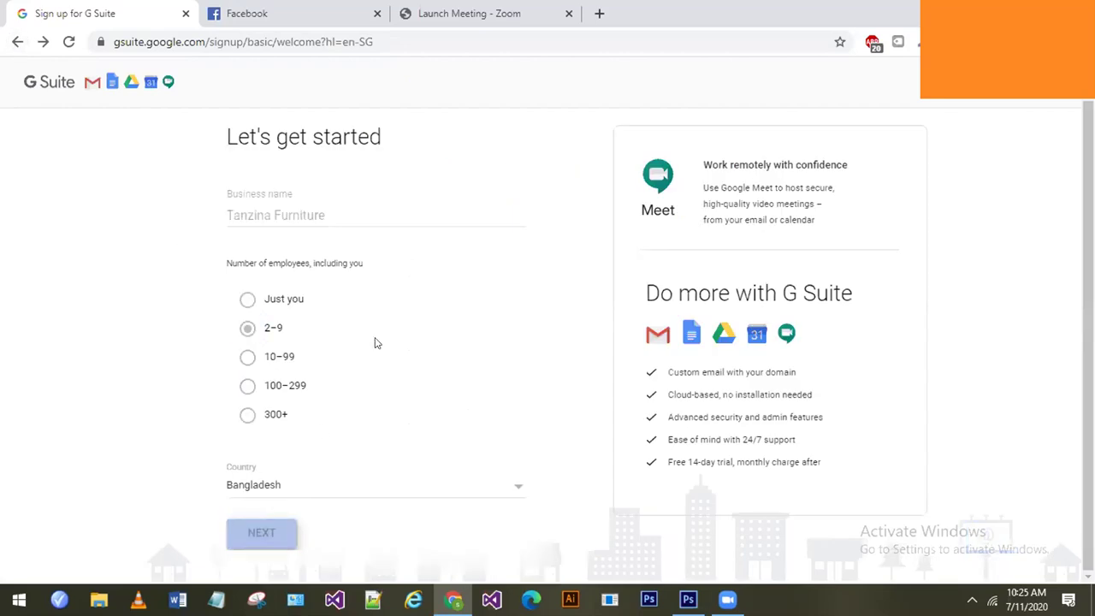
{"action": "left_click", "coordinate": [445, 264]}
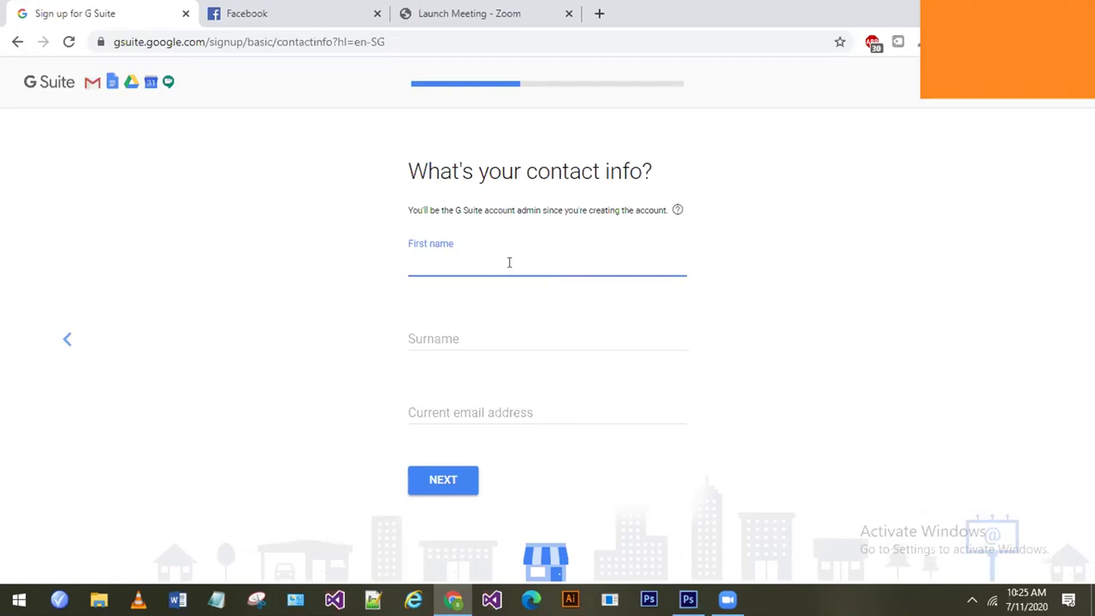
Enter the admin's first name in the First name field, correcting the typos
{"action": "type", "text": "t"}
{"action": "type", "text": "T"}
{"action": "type", "text": "anzina"}
{"action": "left_click", "coordinate": [457, 330]}
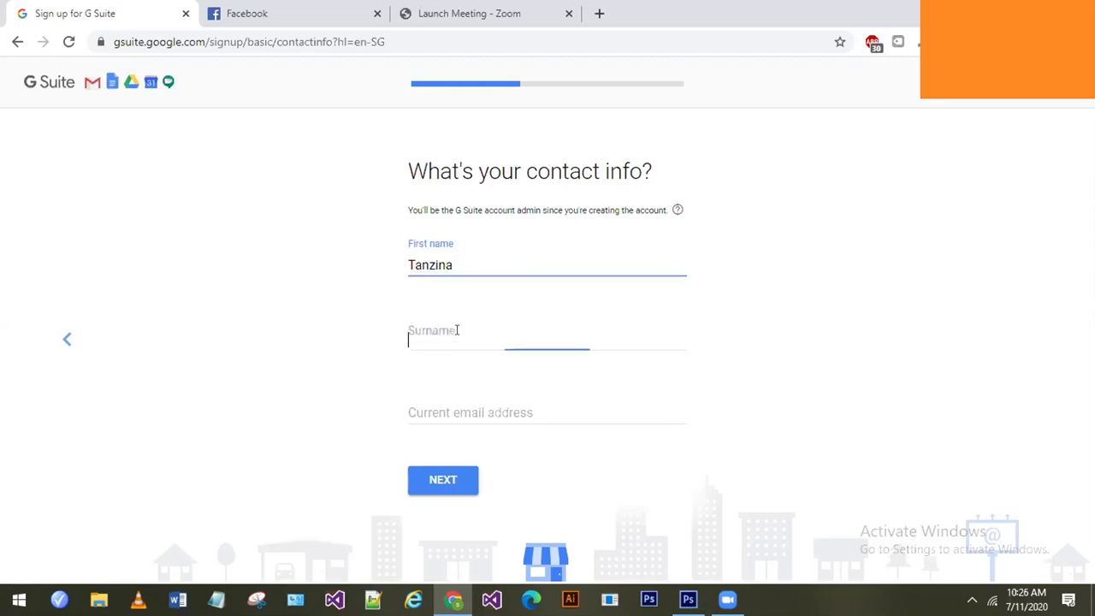
{"action": "left_click", "coordinate": [462, 266]}
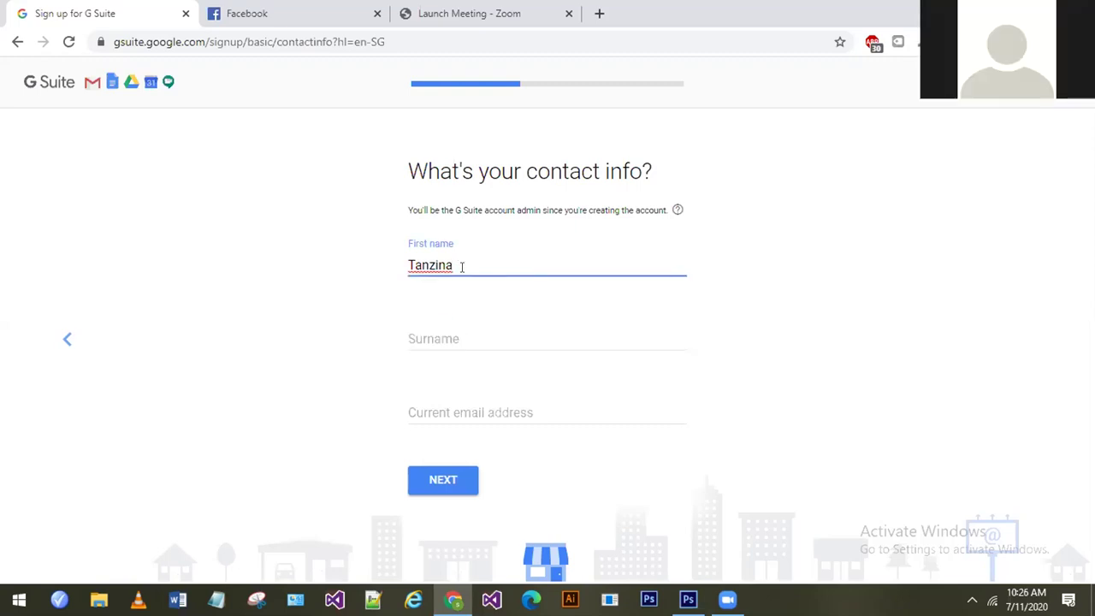
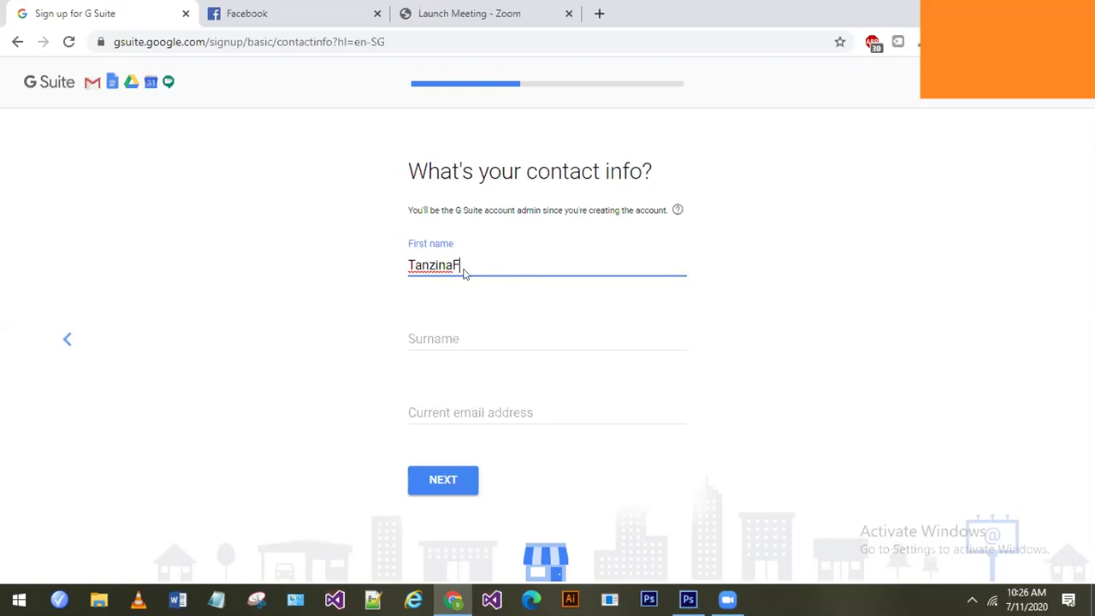
{"action": "key", "text": "Left"}
{"action": "key", "text": "Delete"}
{"action": "key", "text": "Delete"}
Type Tanzina Furniture as the surname and capitalise a letter in the first name
{"action": "left_click", "coordinate": [466, 336]}
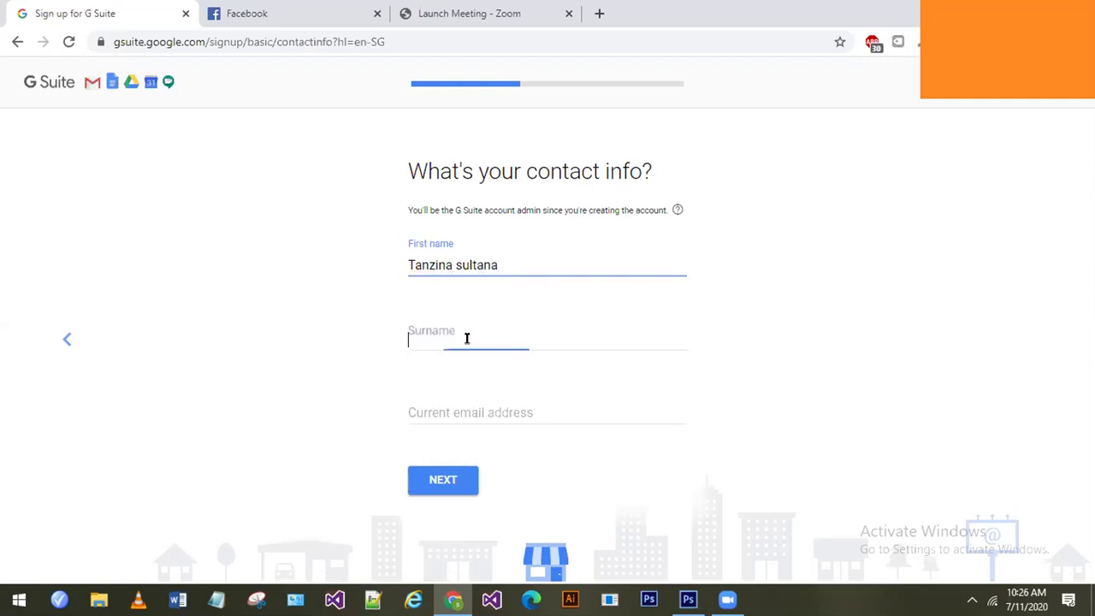
{"action": "type", "text": "Tan"}
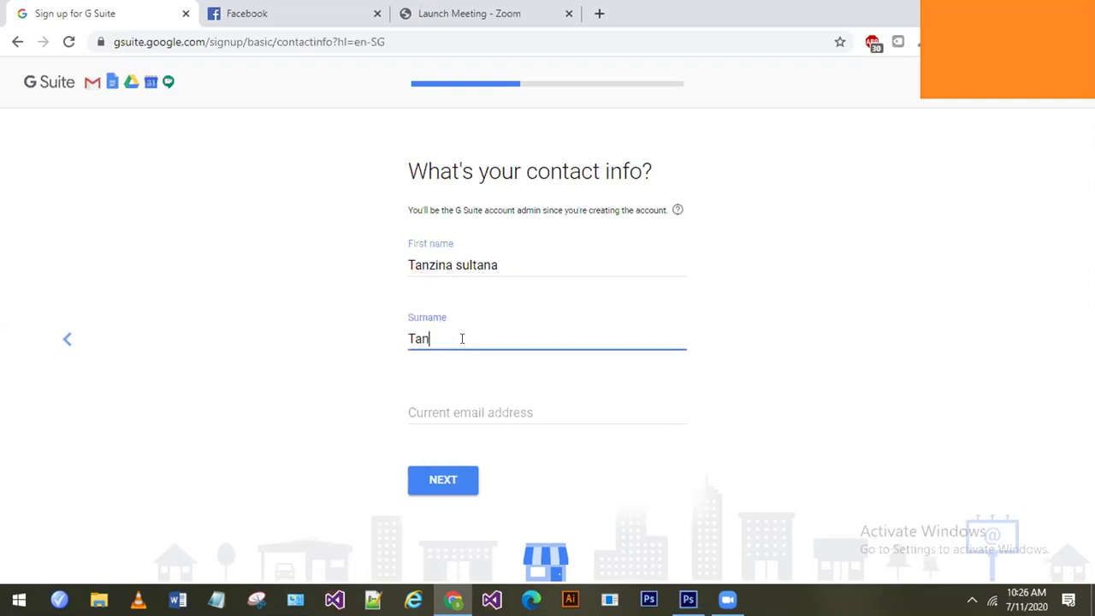
{"action": "type", "text": "zina F"}
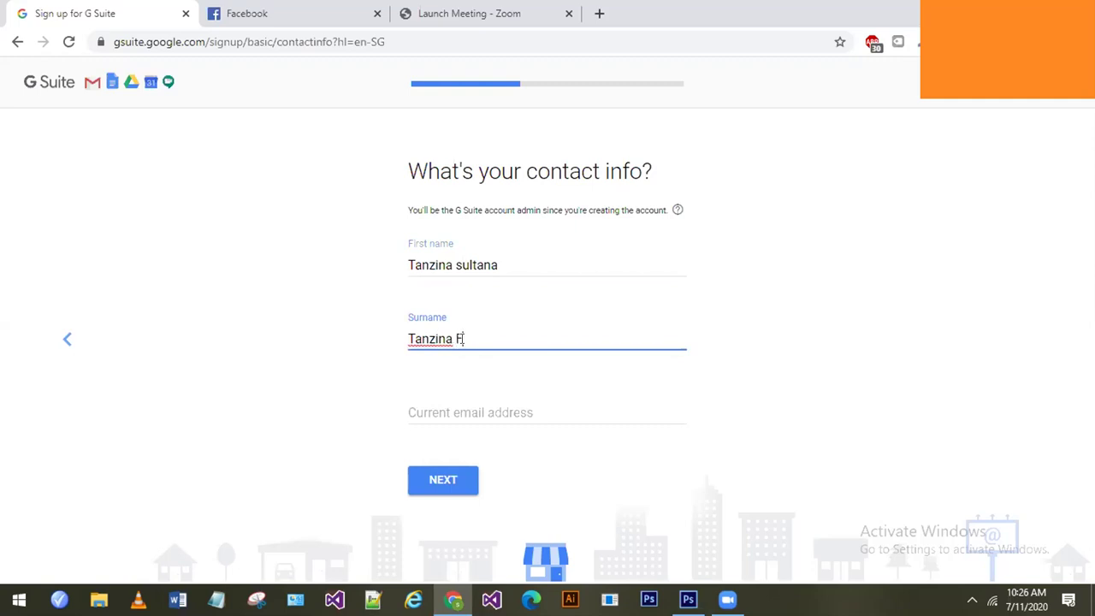
{"action": "type", "text": "urno"}
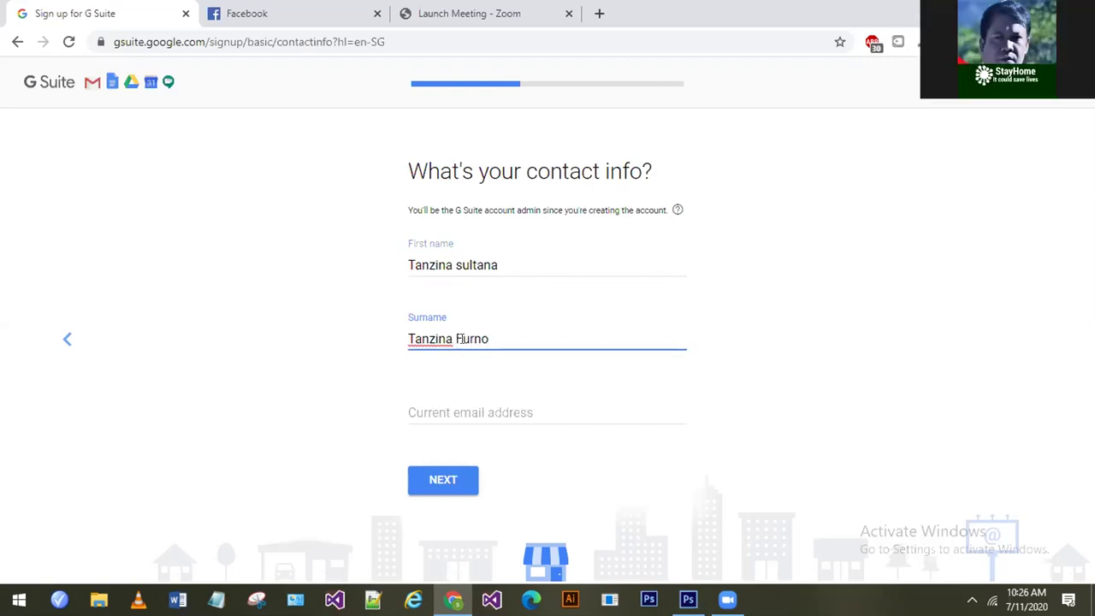
{"action": "key", "text": "BackSpace"}
{"action": "type", "text": "iture"}
{"action": "left_click", "coordinate": [462, 266]}
{"action": "key", "text": "BackSpace"}
{"action": "type", "text": "S"}
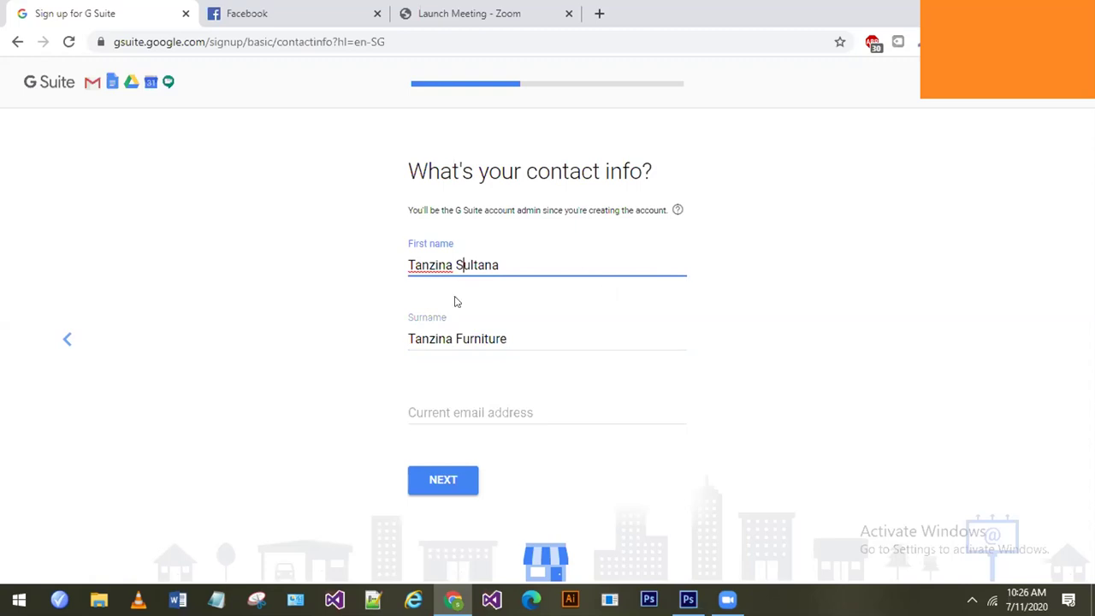
{"action": "left_click", "coordinate": [597, 14]}
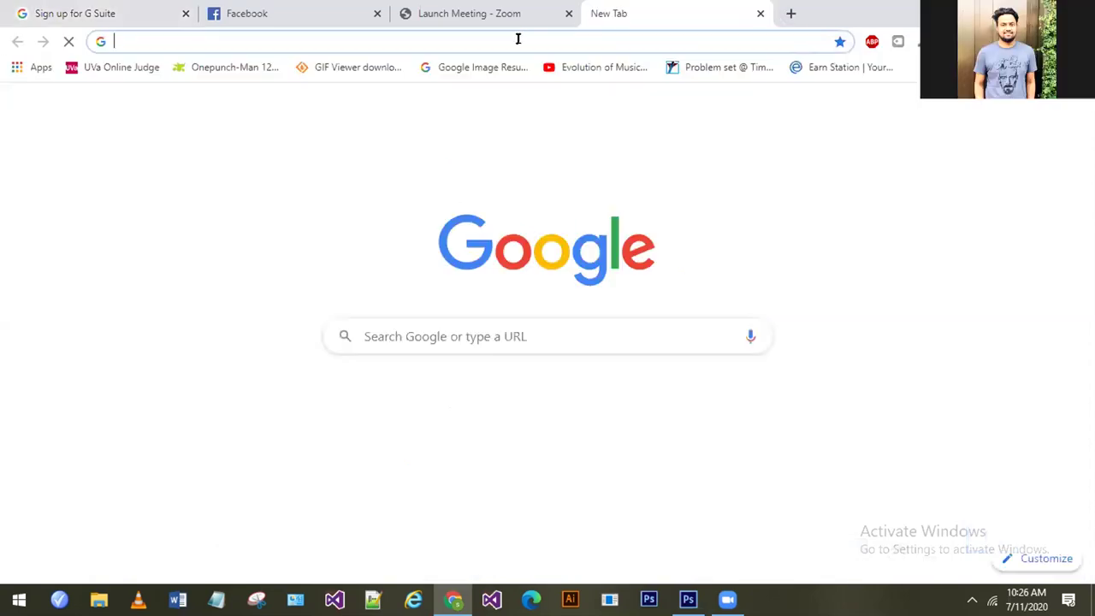
Search for Google My Business and open its page to start managing a listing
{"action": "left_click", "coordinate": [518, 38]}
{"action": "type", "text": "go"}
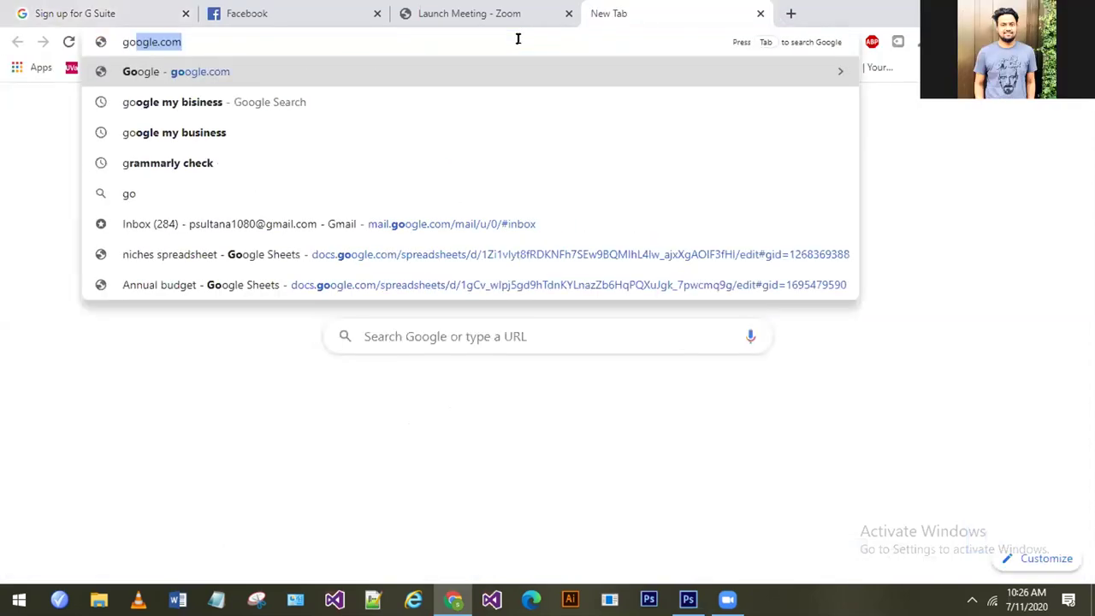
{"action": "type", "text": "ogle"}
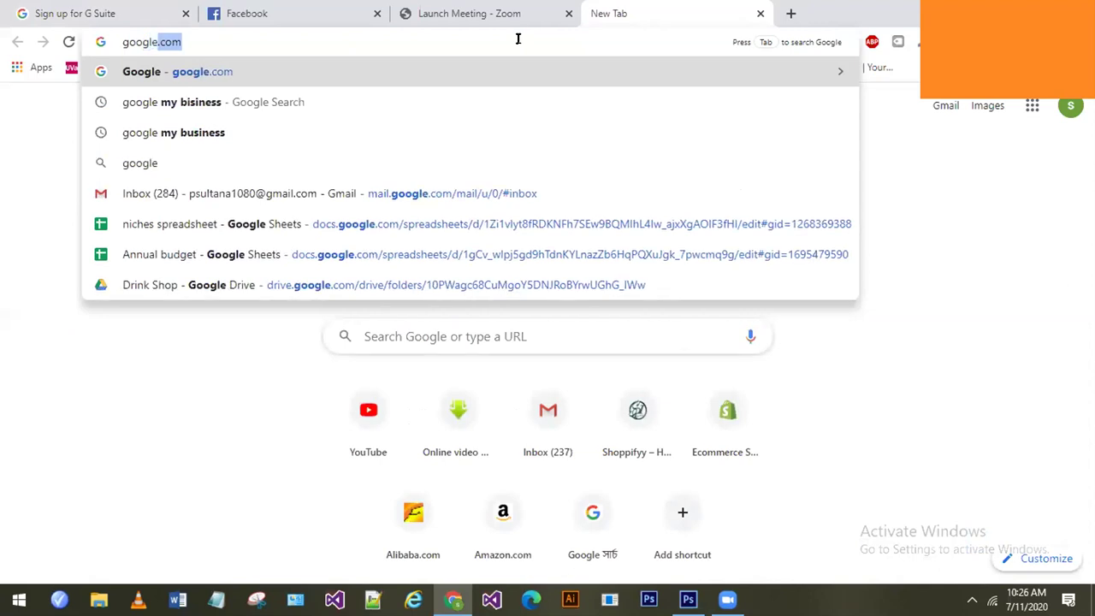
{"action": "key", "text": "Down"}
{"action": "key", "text": "Return"}
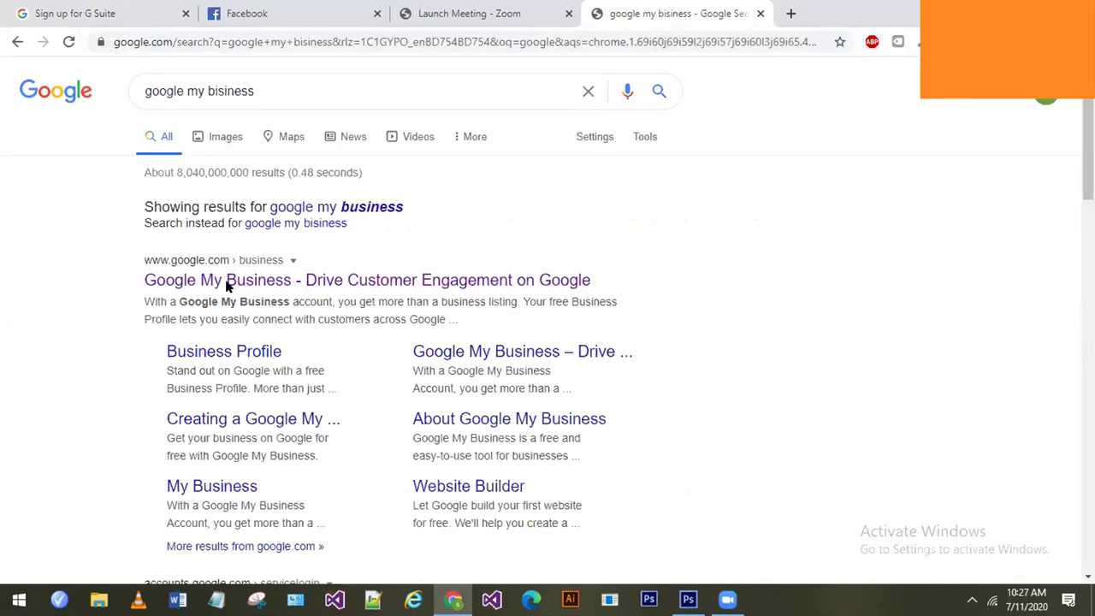
{"action": "left_click", "coordinate": [249, 289]}
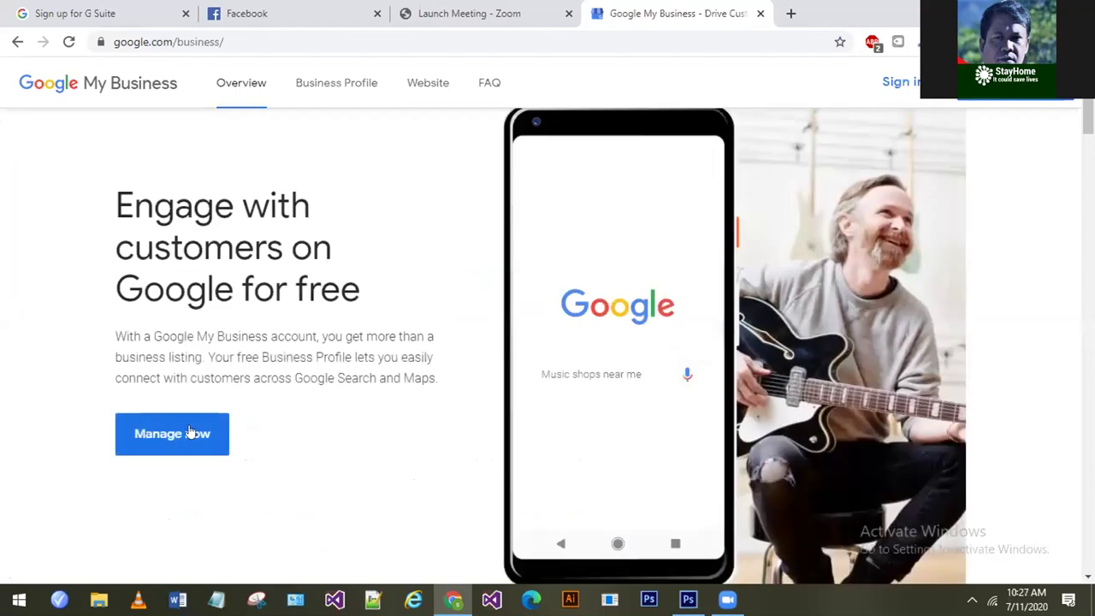
{"action": "left_click", "coordinate": [147, 430]}
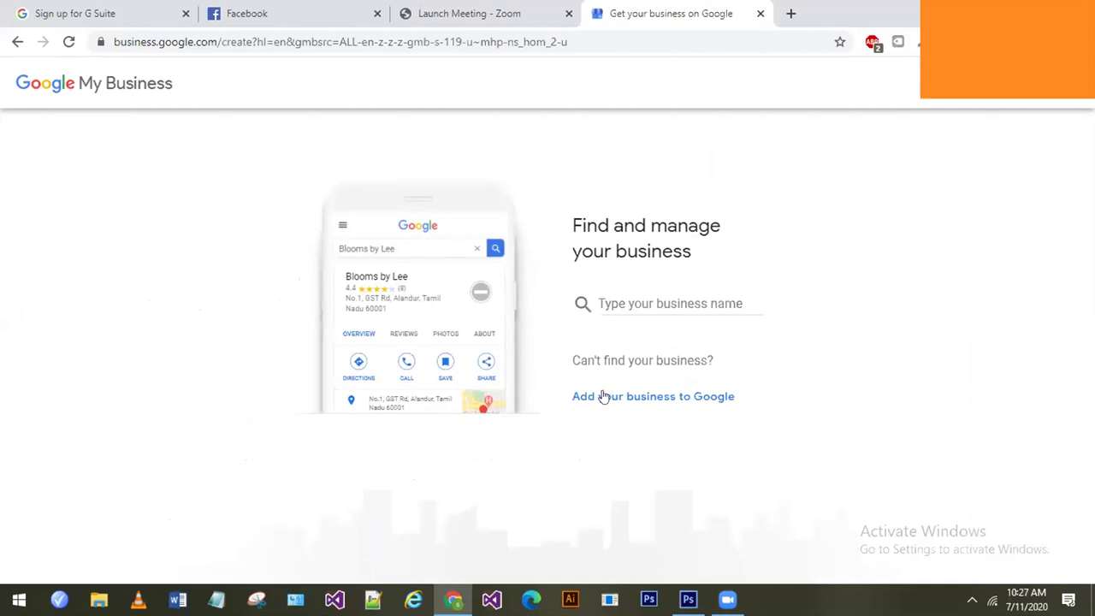
Clear the business lookup and choose to add a new business to Google
{"action": "left_click", "coordinate": [614, 313]}
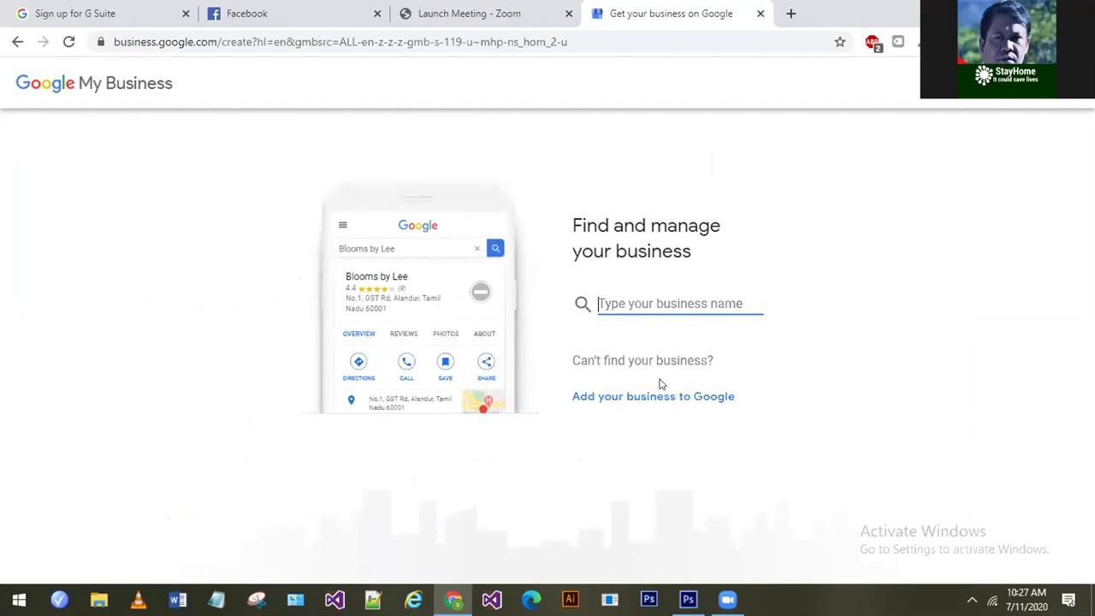
{"action": "type", "text": "Tan"}
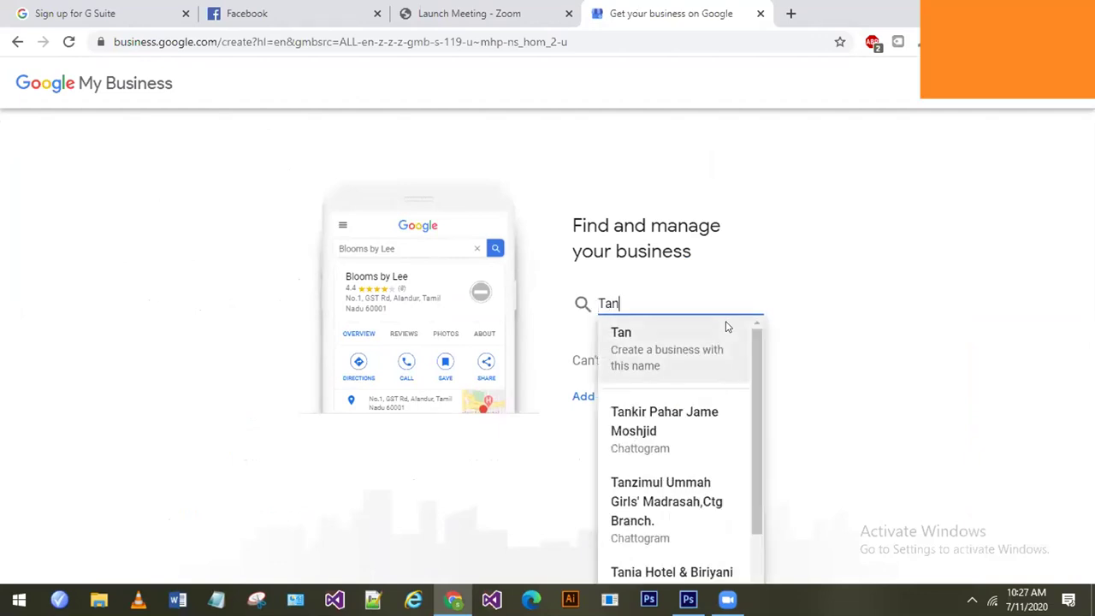
{"action": "type", "text": "zi"}
{"action": "key", "text": "BackSpace"}
{"action": "key", "text": "BackSpace"}
{"action": "key", "text": "BackSpace"}
{"action": "key", "text": "BackSpace"}
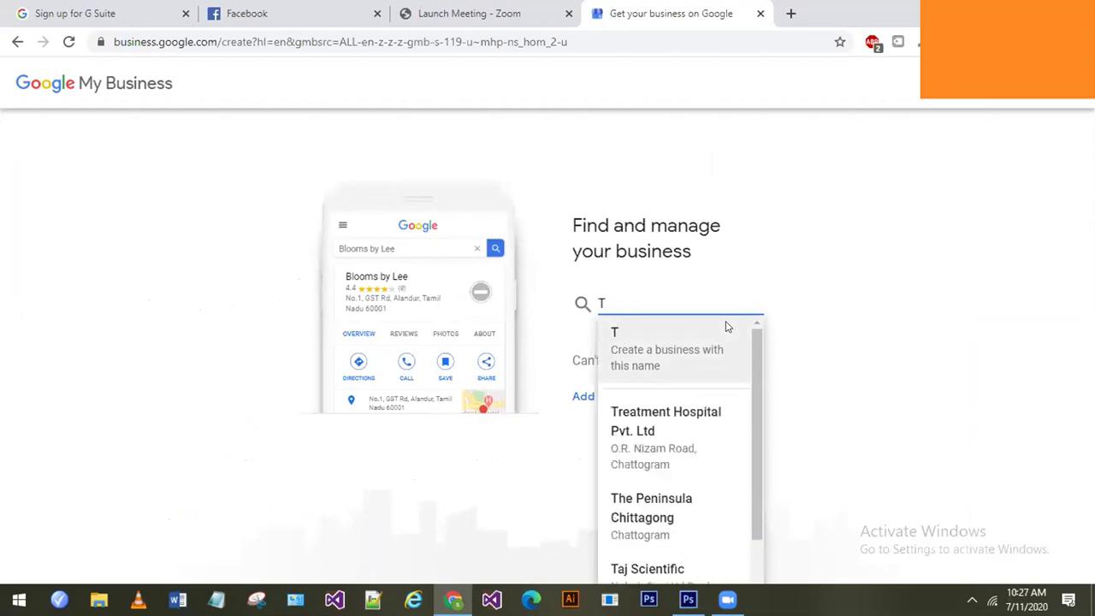
{"action": "key", "text": "BackSpace"}
{"action": "left_click", "coordinate": [685, 398]}
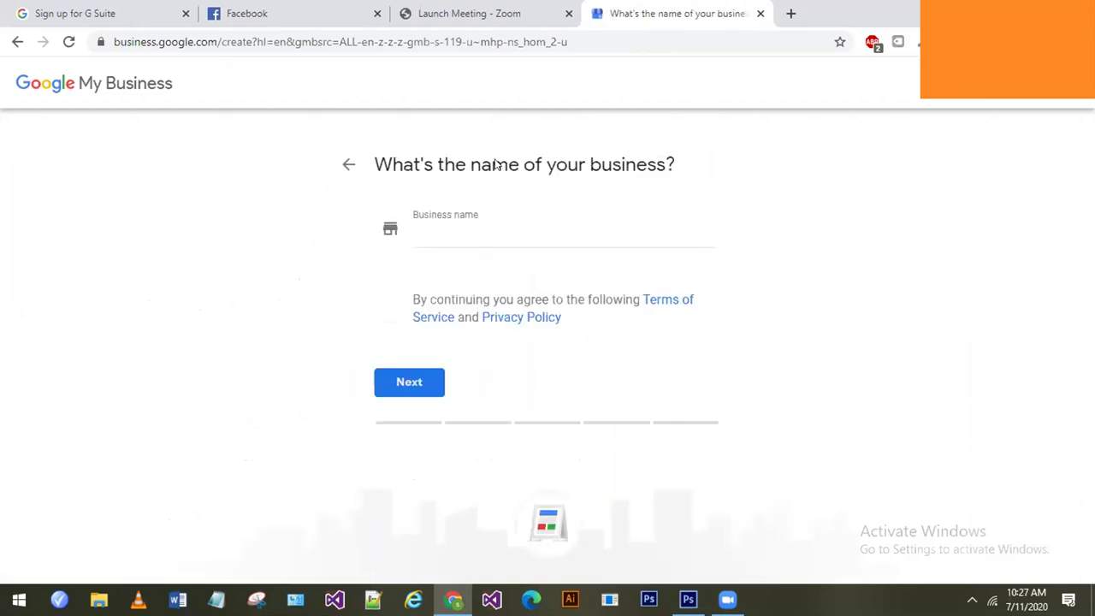
Enter Tanzina Furniture as the business name and continue
{"action": "left_click", "coordinate": [476, 236]}
{"action": "type", "text": "TA"}
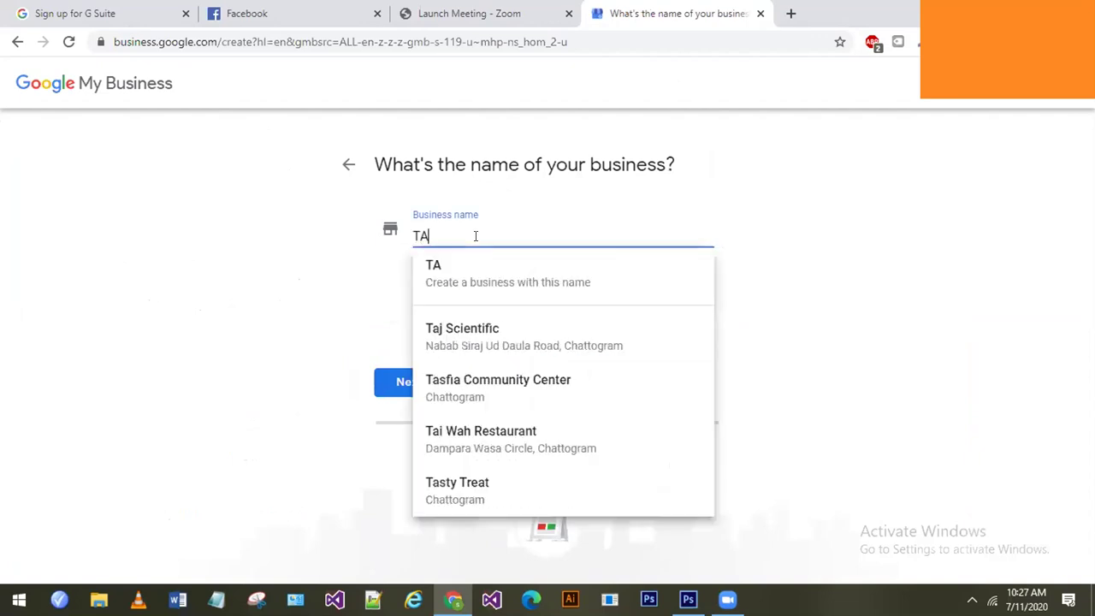
{"action": "key", "text": "BackSpace"}
{"action": "type", "text": "an"}
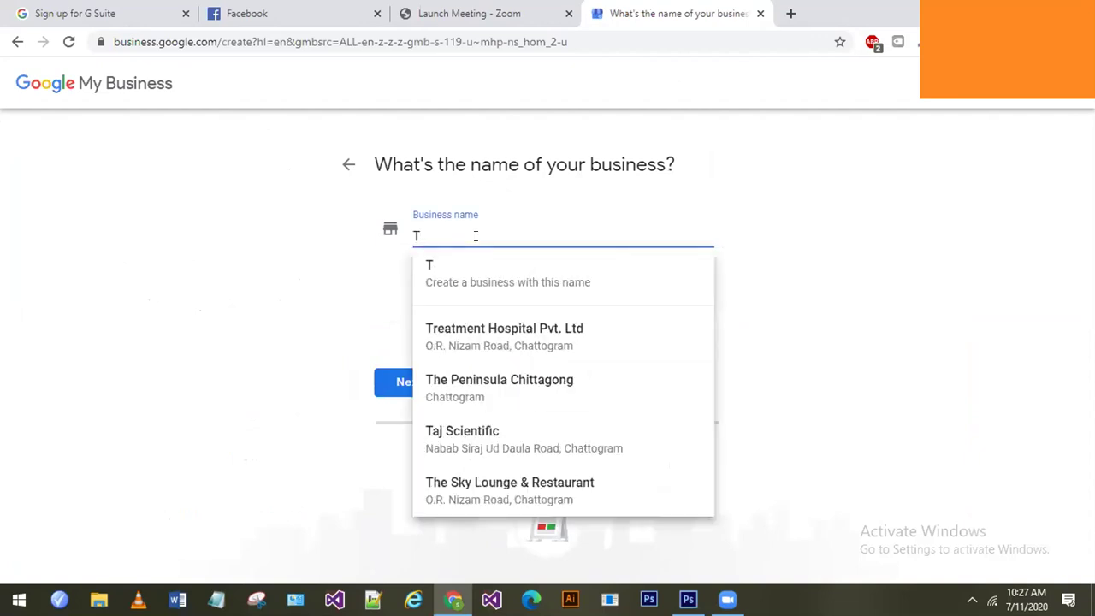
{"action": "type", "text": "na "}
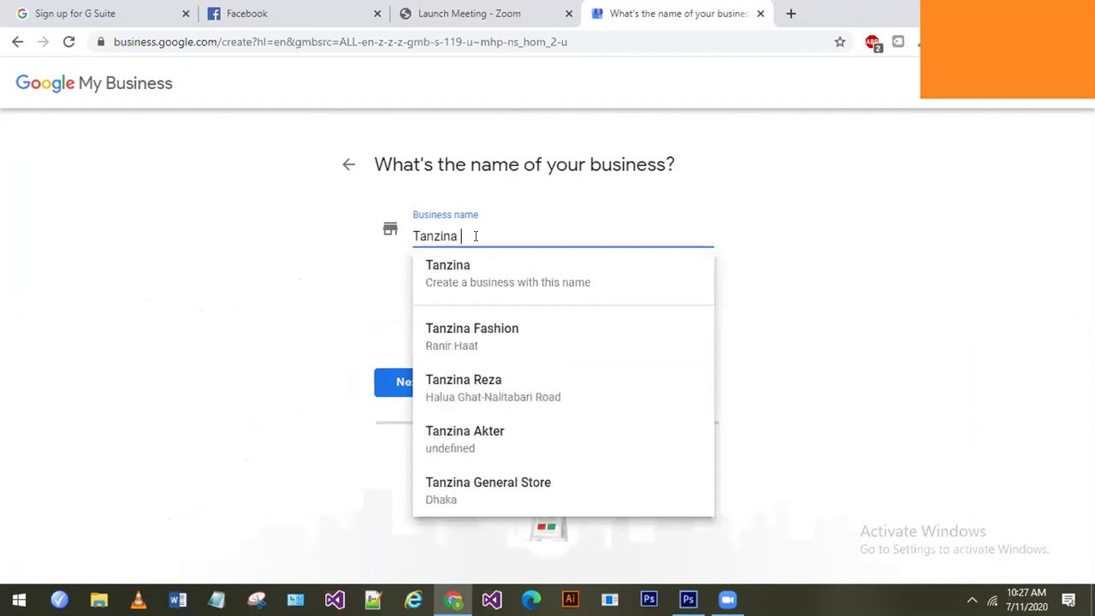
{"action": "type", "text": "Fi"}
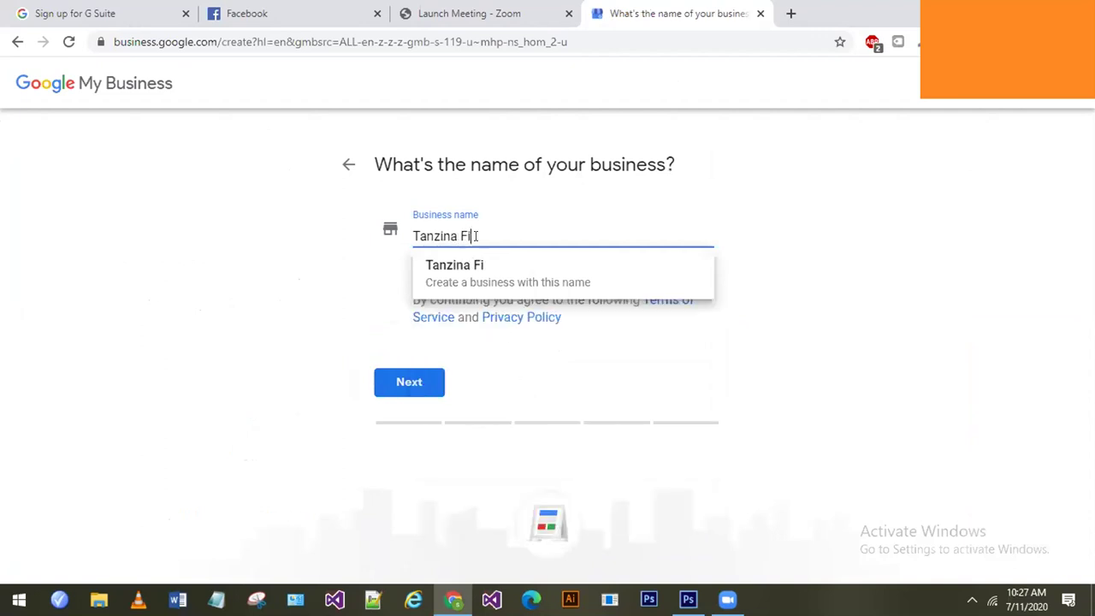
{"action": "key", "text": "BackSpace"}
{"action": "type", "text": "urniture"}
{"action": "left_click", "coordinate": [327, 295]}
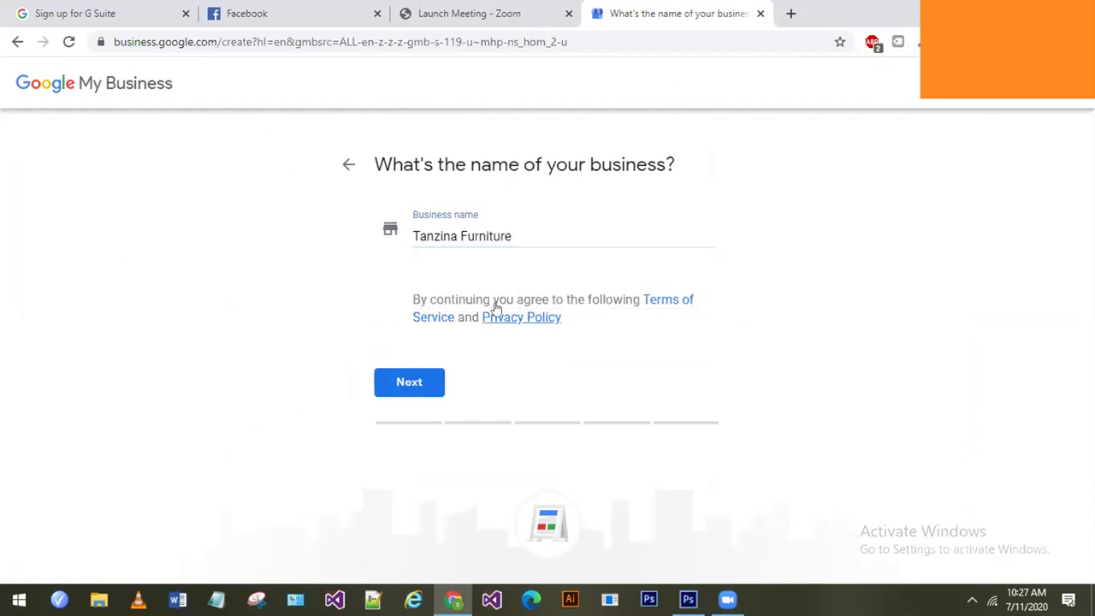
{"action": "left_click", "coordinate": [396, 392]}
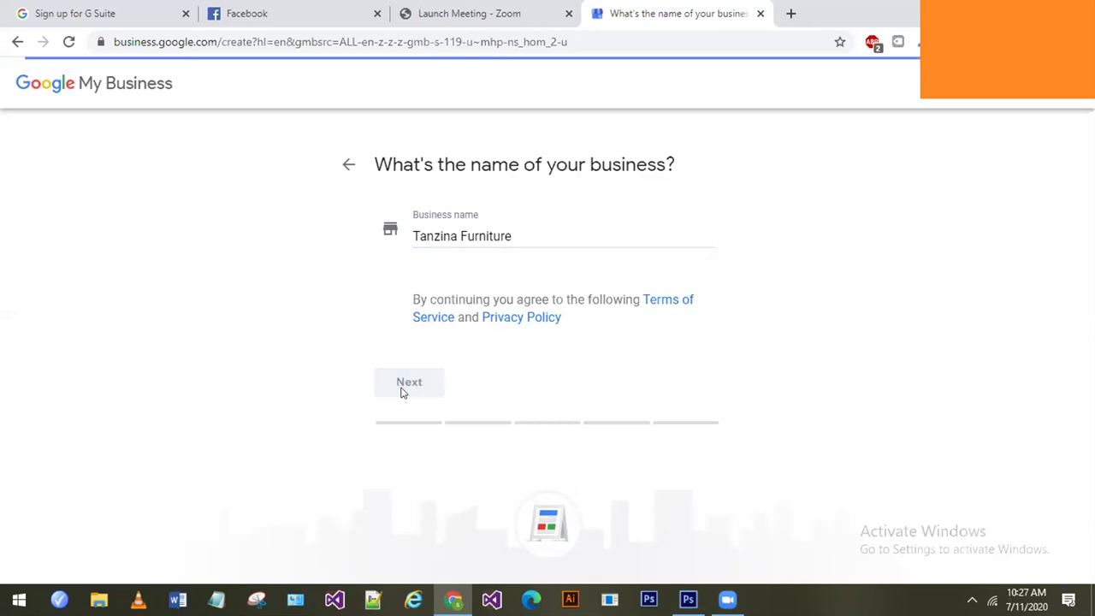
Set the category to Furniture store and answer Yes to having a visitable location
{"action": "left_click", "coordinate": [435, 306]}
{"action": "type", "text": "F"}
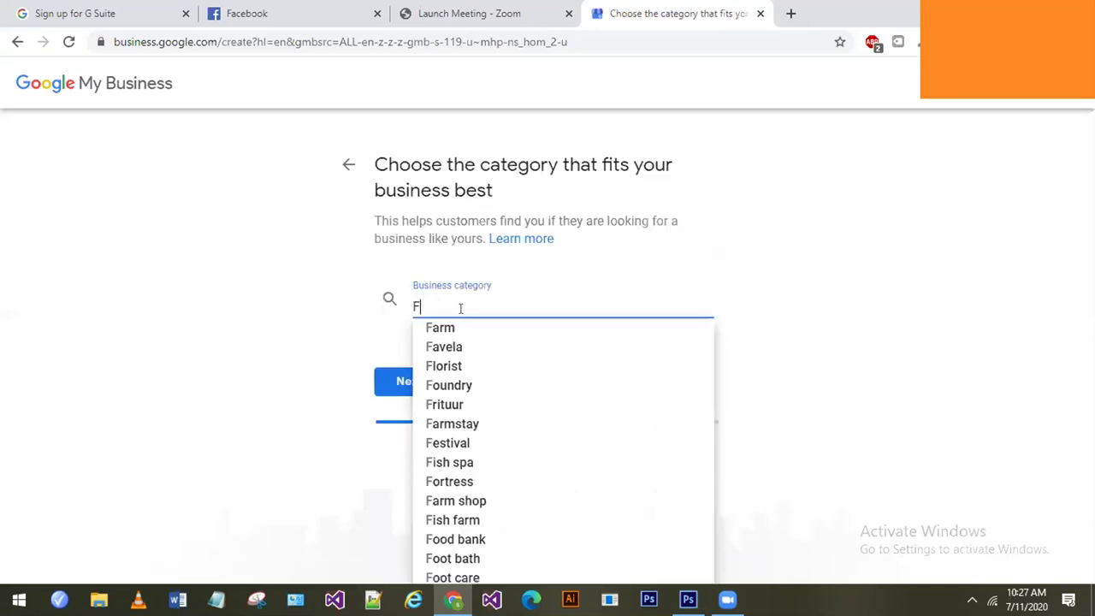
{"action": "type", "text": "urnit"}
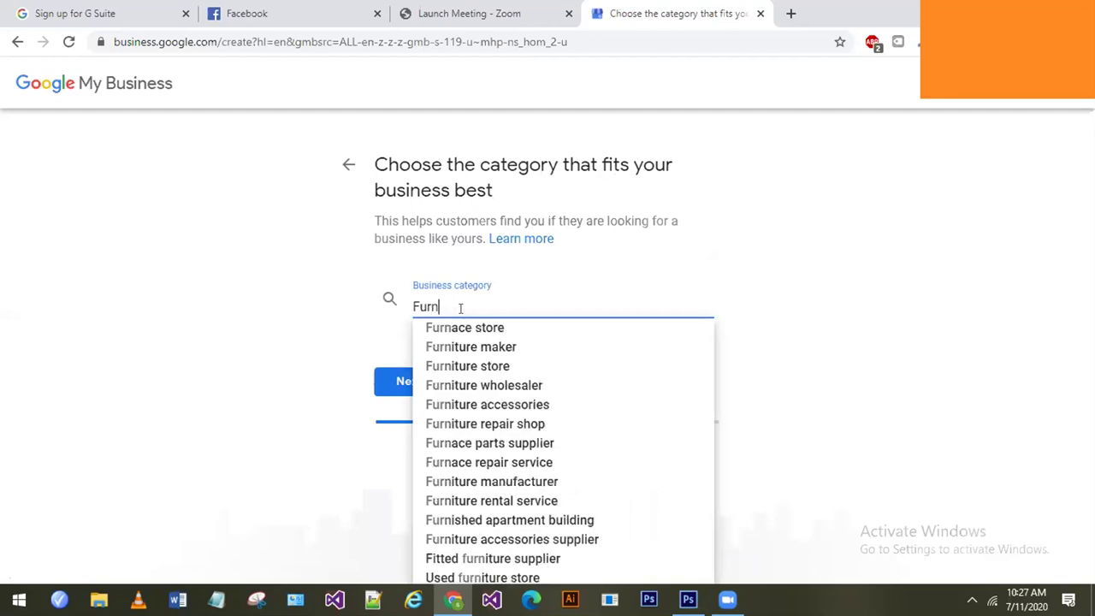
{"action": "key", "text": "Down"}
{"action": "key", "text": "Down"}
{"action": "key", "text": "Return"}
{"action": "left_click", "coordinate": [428, 392]}
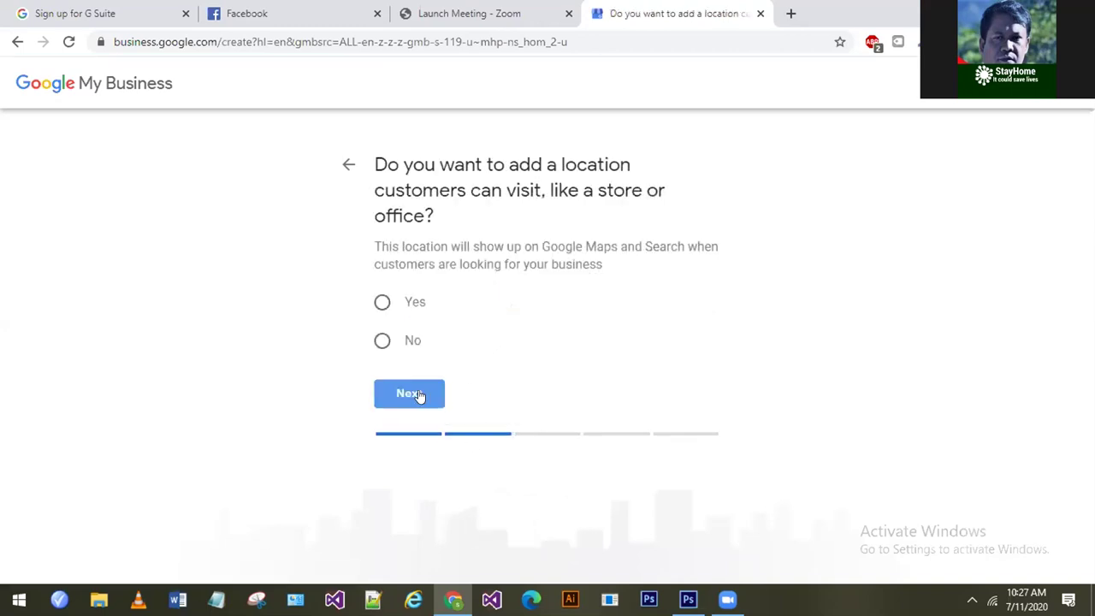
{"action": "left_click", "coordinate": [382, 307]}
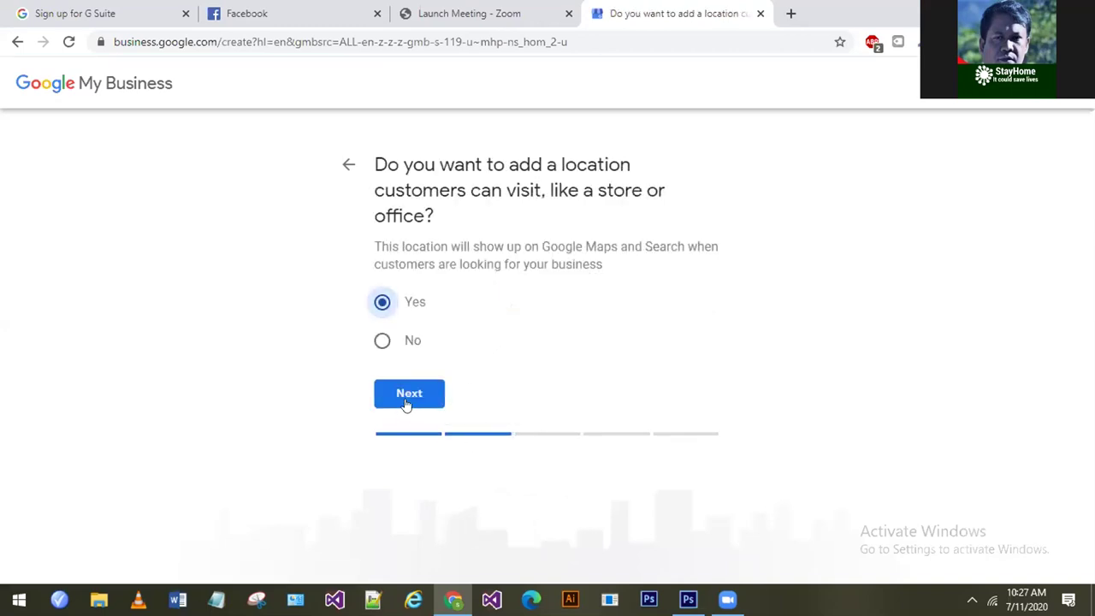
{"action": "left_click", "coordinate": [407, 399]}
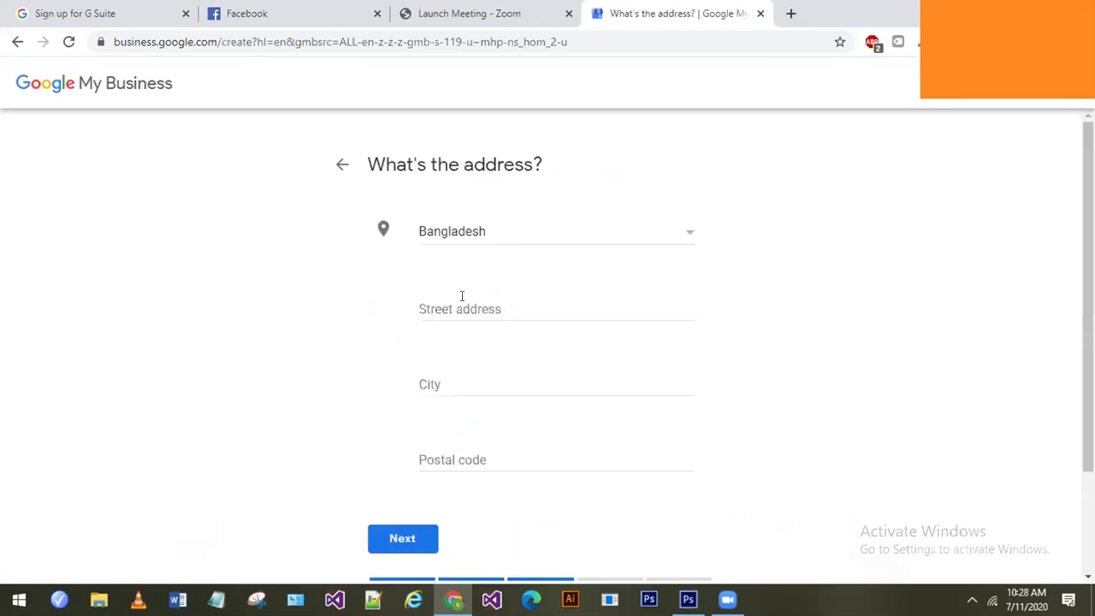
Fill the street address, city Chittagong and postal code 4000 from Chrome's saved autofill entry
{"action": "left_click", "coordinate": [459, 302]}
{"action": "left_click", "coordinate": [457, 341]}
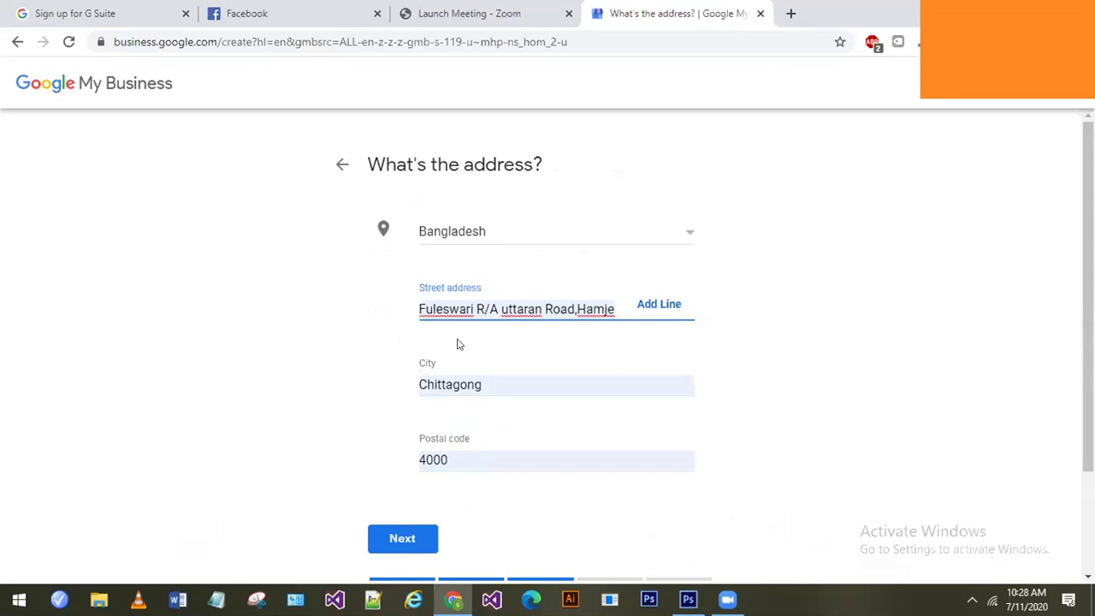
{"action": "scroll", "coordinate": [476, 345], "scroll_direction": "down", "scroll_amount": 2}
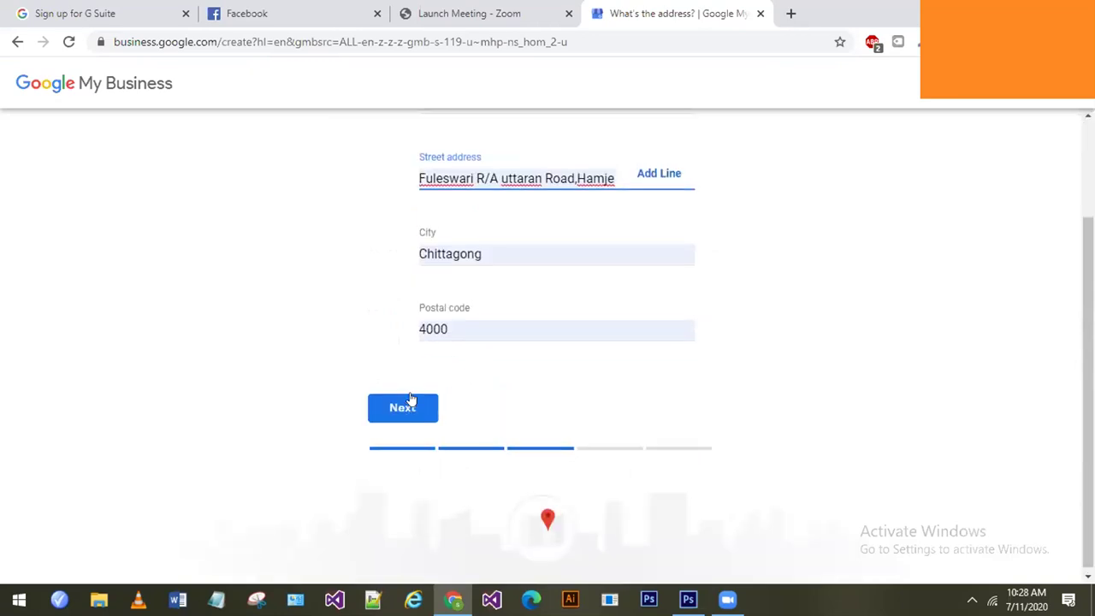
{"action": "scroll", "coordinate": [411, 394], "scroll_direction": "up", "scroll_amount": 2}
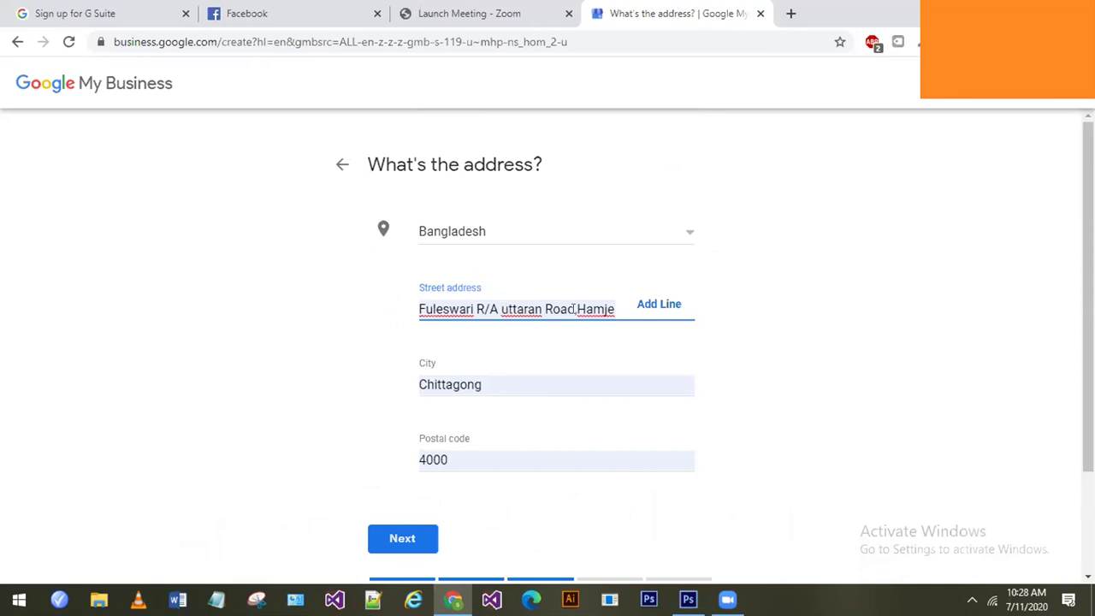
{"action": "scroll", "coordinate": [517, 326], "scroll_direction": "down", "scroll_amount": 2}
{"action": "scroll", "coordinate": [518, 326], "scroll_direction": "up", "scroll_amount": 2}
{"action": "left_click", "coordinate": [417, 307]}
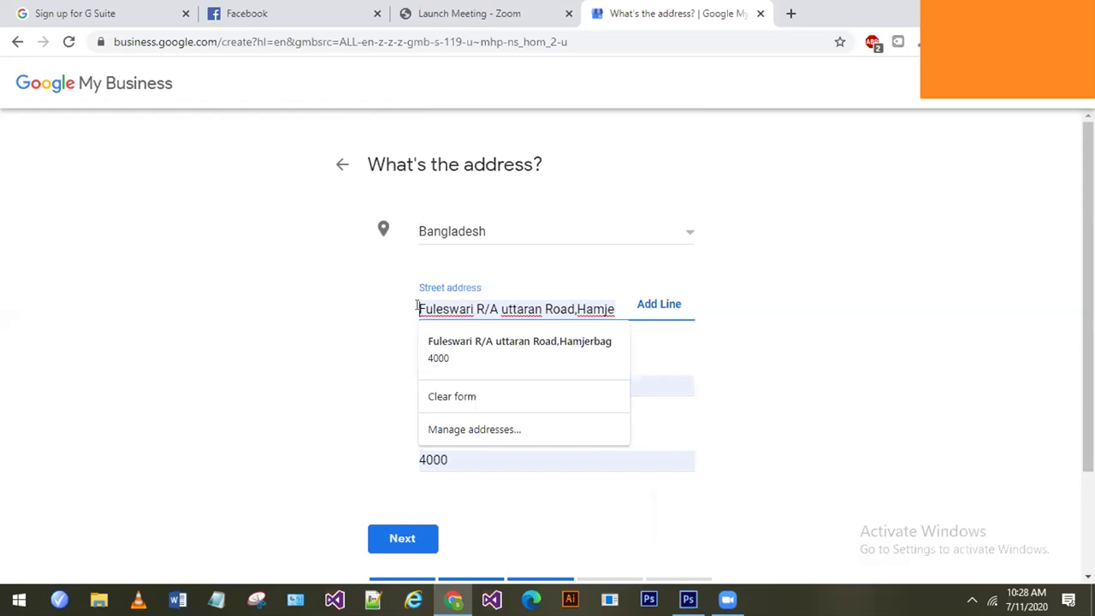
{"action": "left_click", "coordinate": [312, 315]}
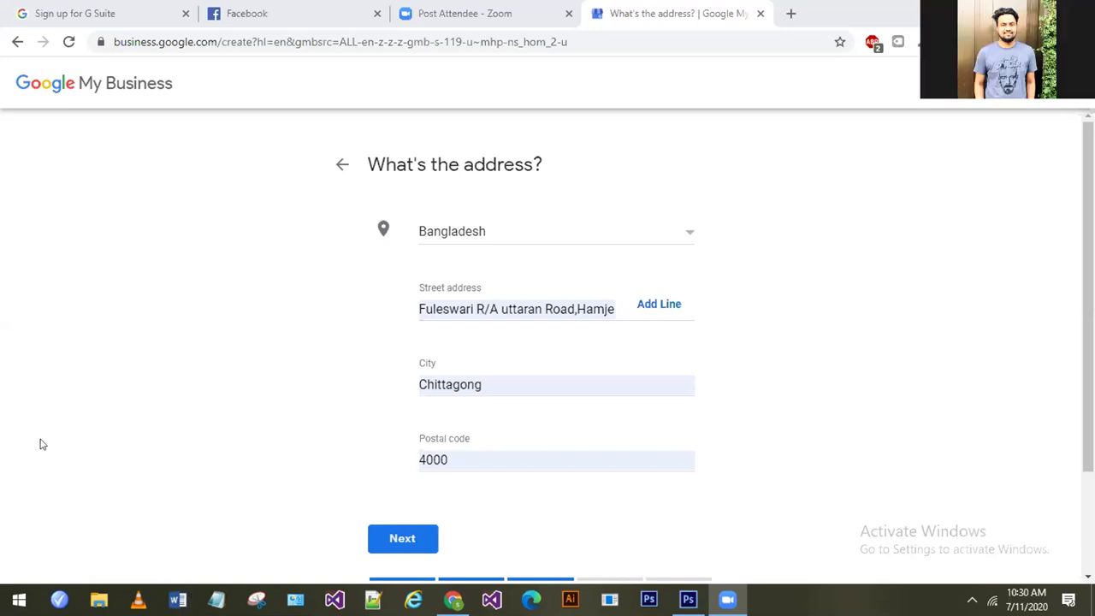
{"action": "key", "text": "XF86AudioRaiseVolume"}
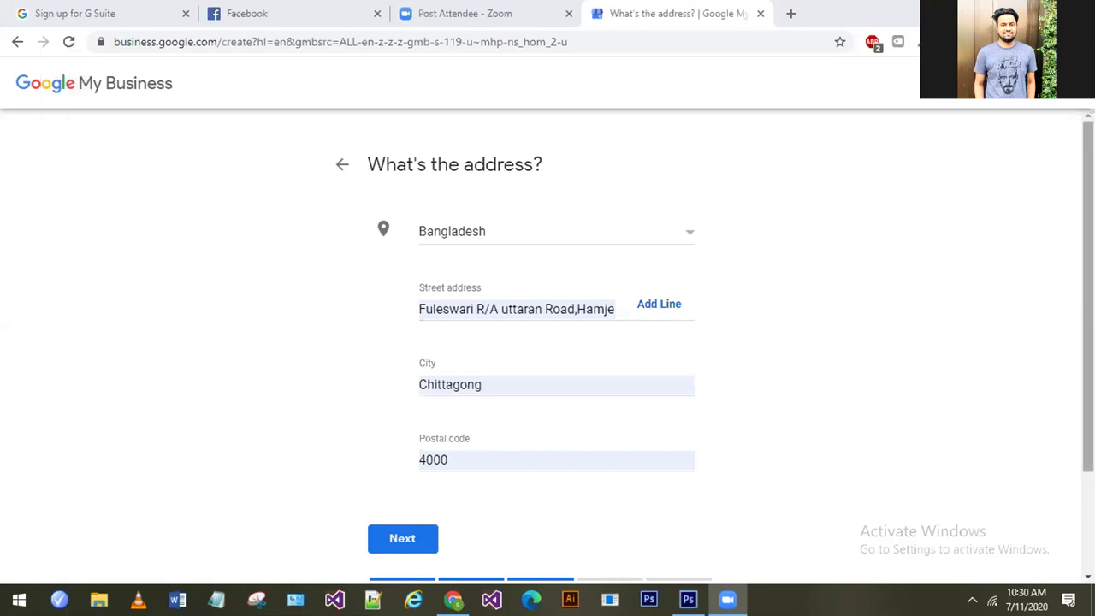
Adjust the system sound volume, then open a new blank browser tab
{"action": "scroll", "coordinate": [415, 428], "scroll_direction": "down", "scroll_amount": 2}
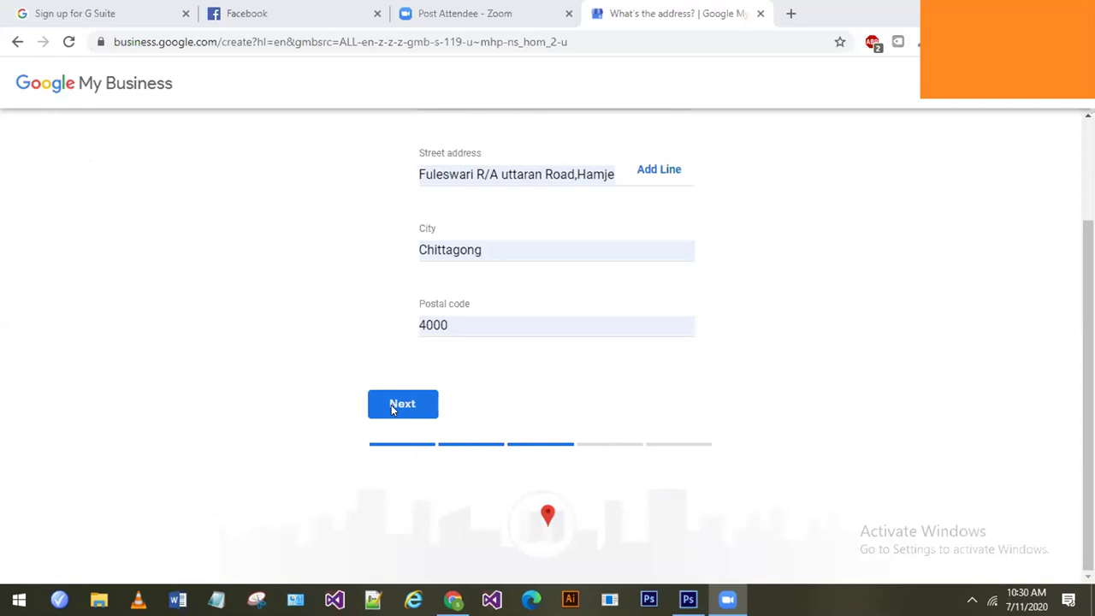
{"action": "key", "text": "XF86AudioRaiseVolume"}
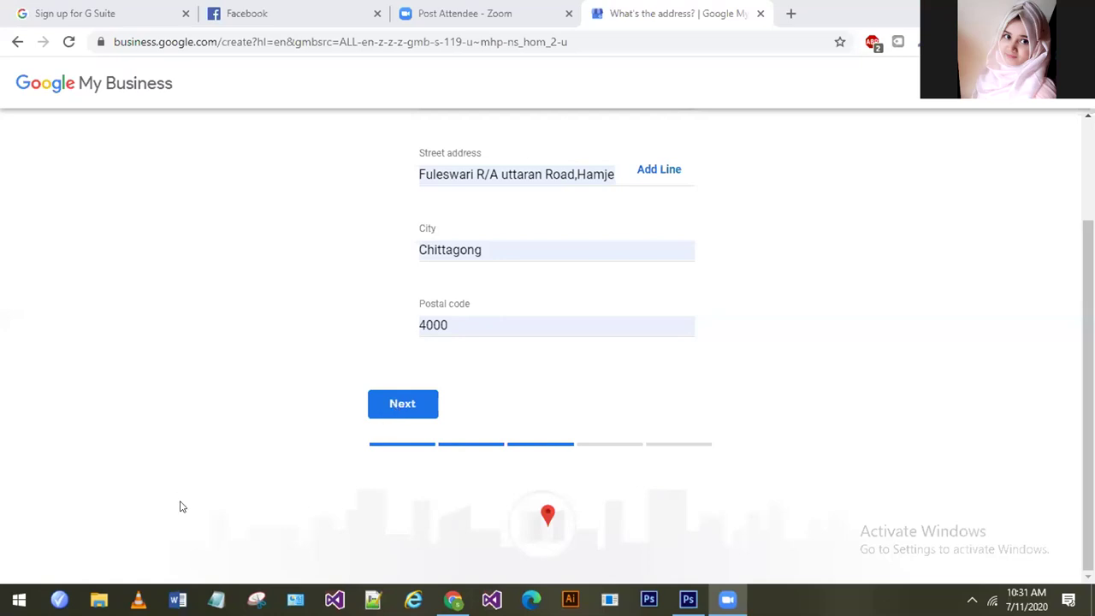
{"action": "key", "text": "XF86AudioMute"}
{"action": "key", "text": "XF86AudioRaiseVolume"}
{"action": "key", "text": "XF86AudioLowerVolume"}
{"action": "key", "text": "XF86AudioLowerVolume"}
{"action": "key", "text": "XF86AudioLowerVolume"}
{"action": "key", "text": "XF86AudioLowerVolume"}
{"action": "key", "text": "XF86AudioLowerVolume"}
{"action": "key", "text": "XF86AudioLowerVolume"}
{"action": "key", "text": "XF86AudioLowerVolume"}
{"action": "key", "text": "XF86AudioLowerVolume"}
{"action": "key", "text": "XF86AudioLowerVolume"}
{"action": "key", "text": "XF86AudioLowerVolume"}
{"action": "key", "text": "XF86AudioLowerVolume"}
{"action": "key", "text": "XF86AudioLowerVolume"}
{"action": "key", "text": "XF86AudioLowerVolume"}
{"action": "key", "text": "XF86AudioLowerVolume"}
{"action": "key", "text": "XF86AudioLowerVolume"}
{"action": "key", "text": "XF86AudioLowerVolume"}
{"action": "key", "text": "XF86AudioLowerVolume"}
{"action": "key", "text": "XF86AudioLowerVolume"}
{"action": "key", "text": "XF86AudioLowerVolume"}
{"action": "key", "text": "XF86AudioLowerVolume"}
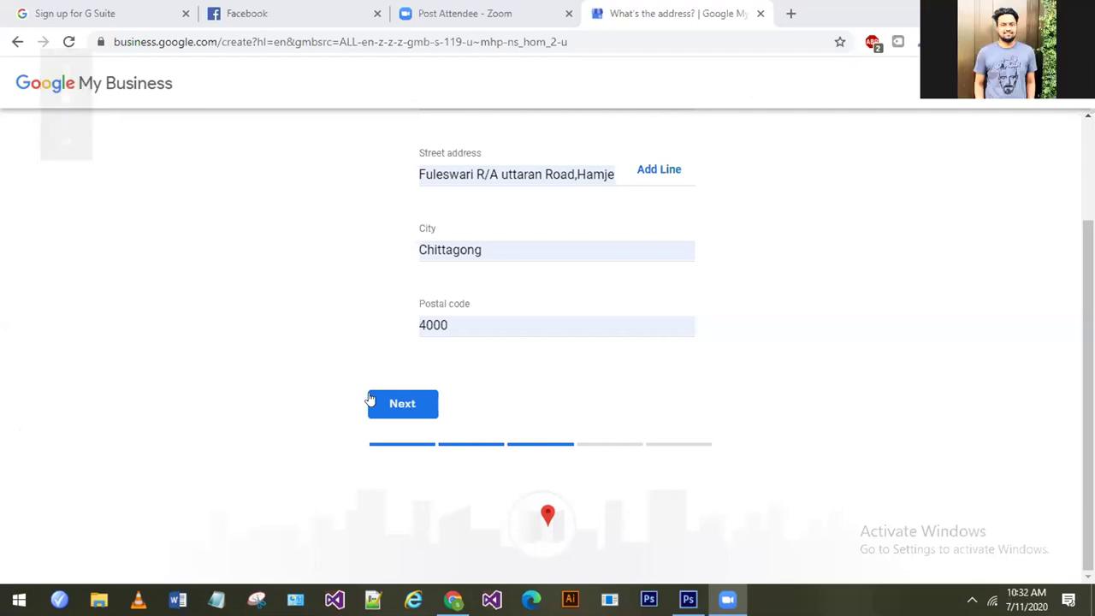
{"action": "key", "text": "XF86AudioRaiseVolume"}
{"action": "key", "text": "XF86AudioRaiseVolume"}
{"action": "key", "text": "XF86AudioRaiseVolume"}
{"action": "key", "text": "XF86AudioRaiseVolume"}
{"action": "key", "text": "XF86AudioRaiseVolume"}
{"action": "key", "text": "XF86AudioRaiseVolume"}
{"action": "key", "text": "XF86AudioRaiseVolume"}
{"action": "key", "text": "XF86AudioRaiseVolume"}
{"action": "key", "text": "XF86AudioRaiseVolume"}
{"action": "key", "text": "XF86AudioRaiseVolume"}
{"action": "key", "text": "XF86AudioRaiseVolume"}
{"action": "key", "text": "XF86AudioRaiseVolume"}
{"action": "key", "text": "XF86AudioRaiseVolume"}
{"action": "key", "text": "XF86AudioRaiseVolume"}
{"action": "key", "text": "XF86AudioRaiseVolume"}
{"action": "key", "text": "XF86AudioRaiseVolume"}
{"action": "key", "text": "XF86AudioRaiseVolume"}
{"action": "key", "text": "XF86AudioRaiseVolume"}
{"action": "key", "text": "XF86AudioRaiseVolume"}
{"action": "key", "text": "XF86AudioRaiseVolume"}
{"action": "key", "text": "XF86AudioRaiseVolume"}
{"action": "key", "text": "XF86AudioRaiseVolume"}
{"action": "key", "text": "XF86AudioRaiseVolume"}
{"action": "key", "text": "XF86AudioRaiseVolume"}
{"action": "key", "text": "XF86AudioRaiseVolume"}
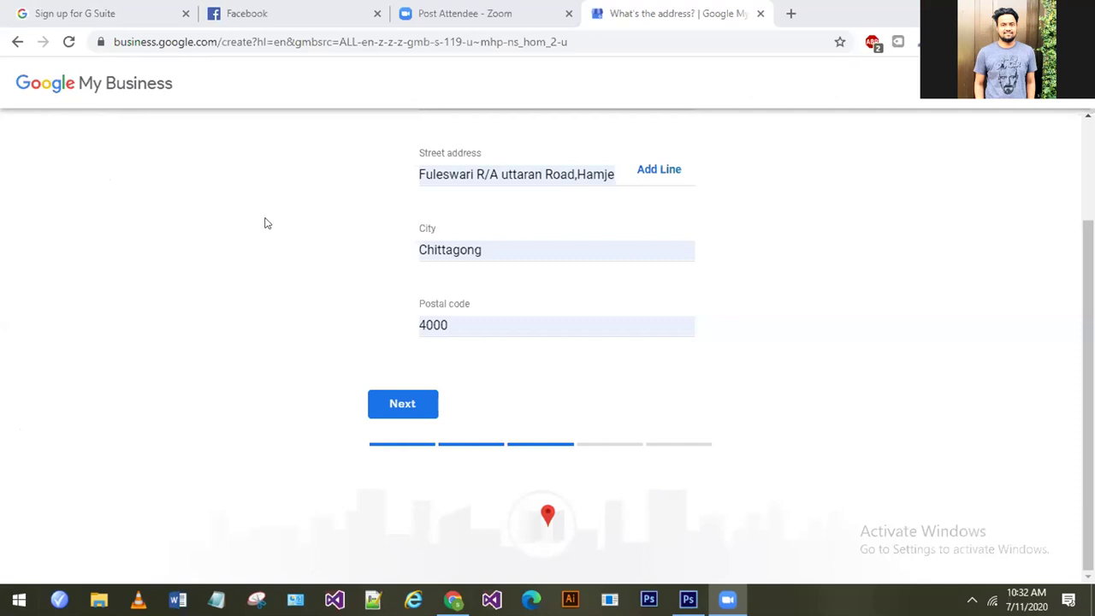
{"action": "left_click", "coordinate": [791, 16]}
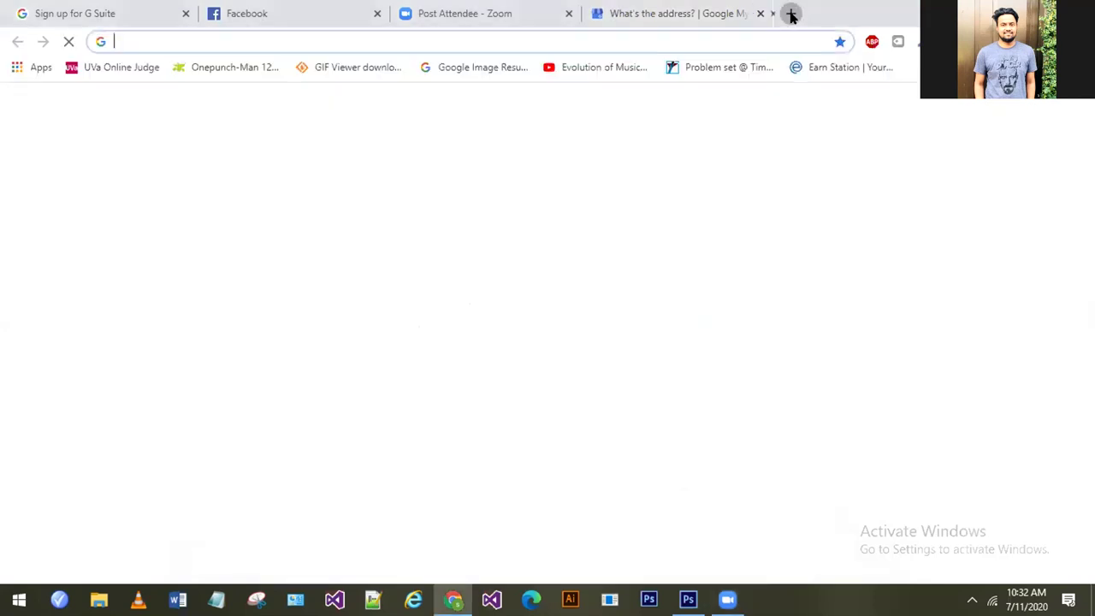
Search for 'google map' and open the Google Maps result
{"action": "type", "text": "goo"}
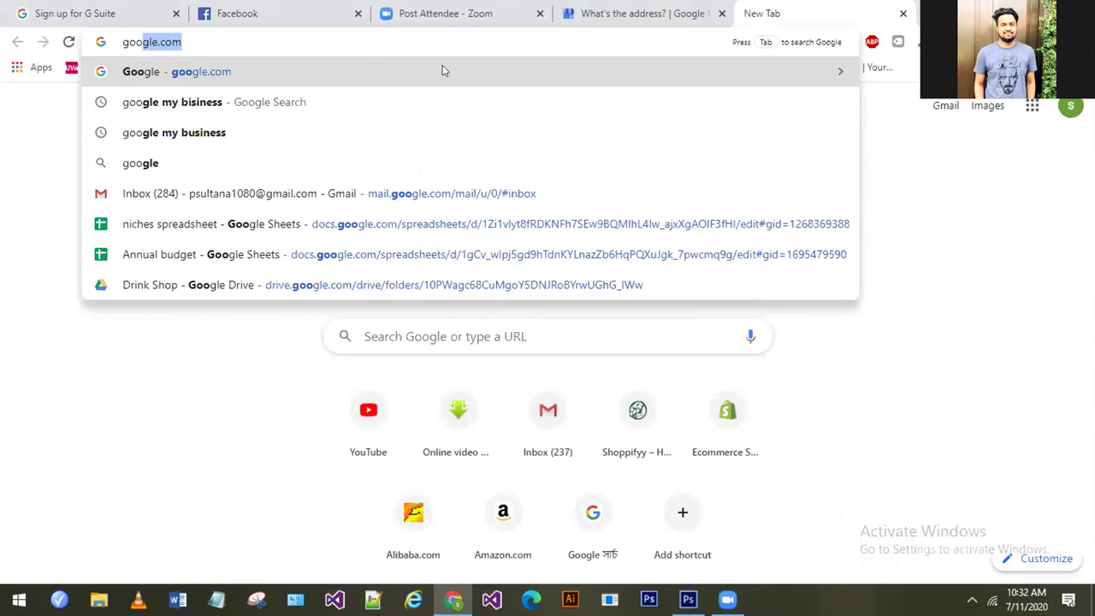
{"action": "type", "text": "ggle"}
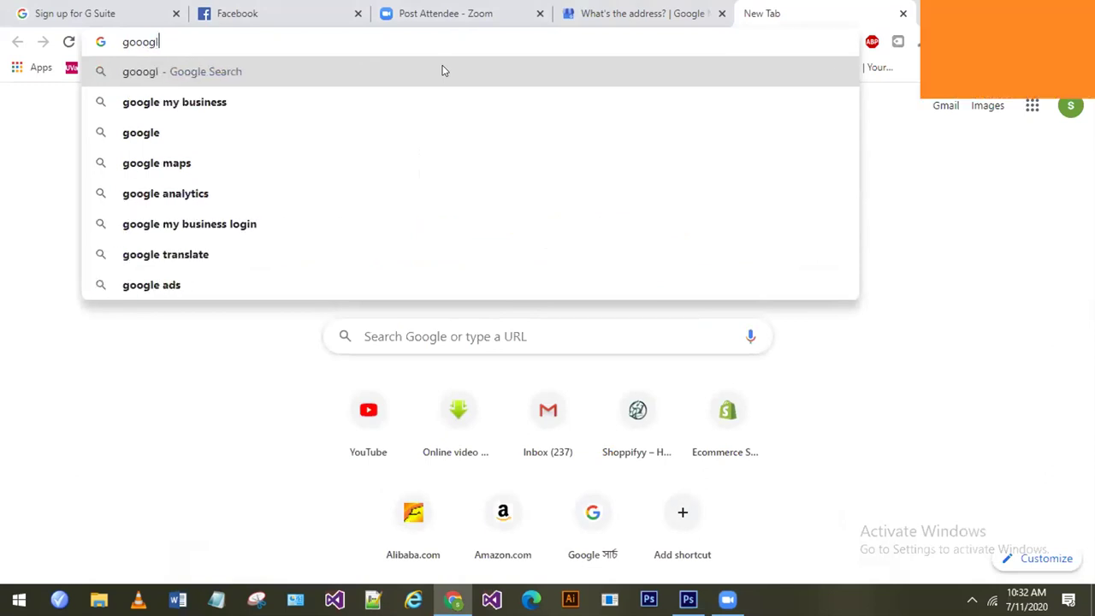
{"action": "type", "text": " map"}
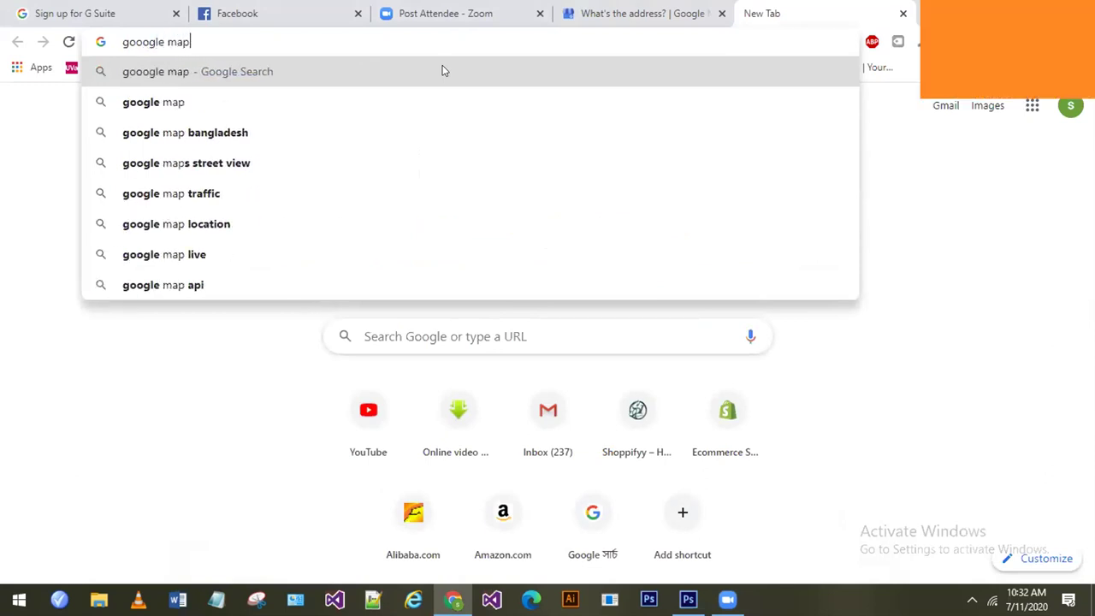
{"action": "key", "text": "Return"}
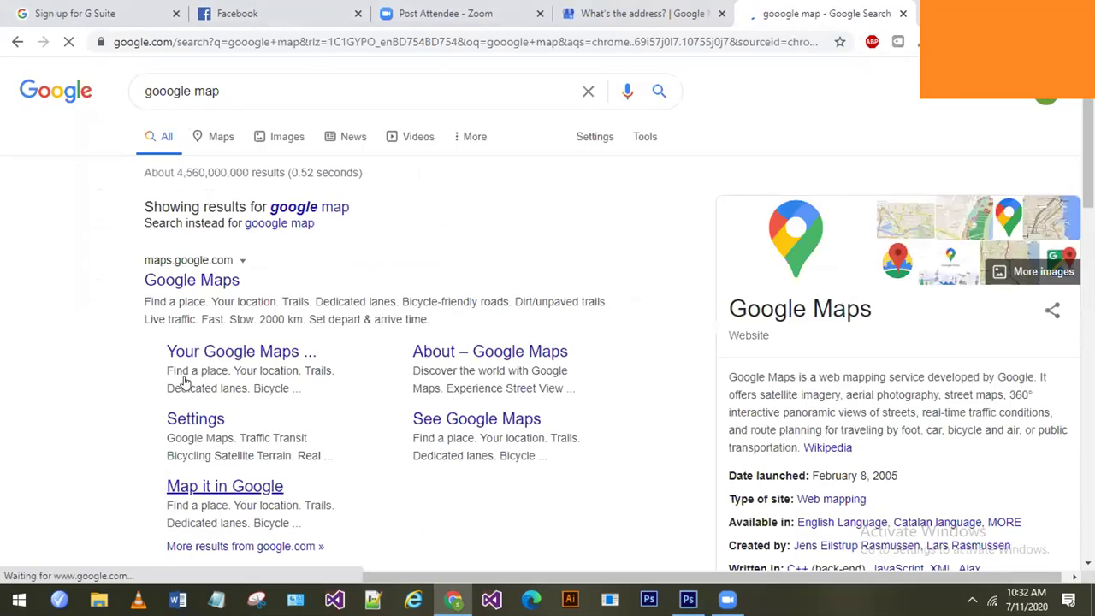
{"action": "left_click", "coordinate": [195, 283]}
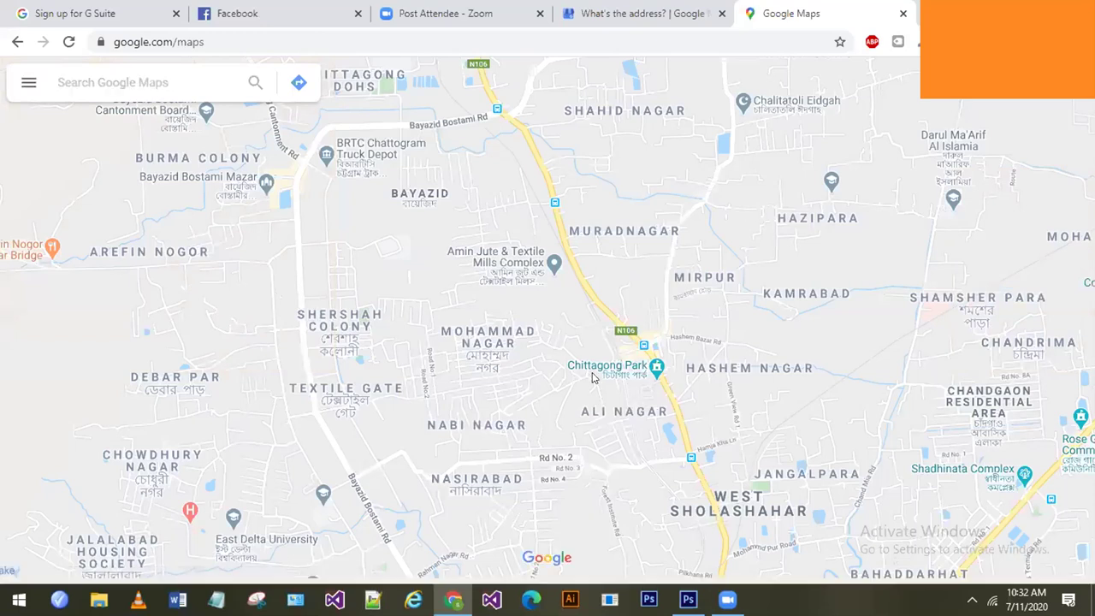
{"action": "scroll", "coordinate": [623, 390], "scroll_direction": "down", "scroll_amount": 3}
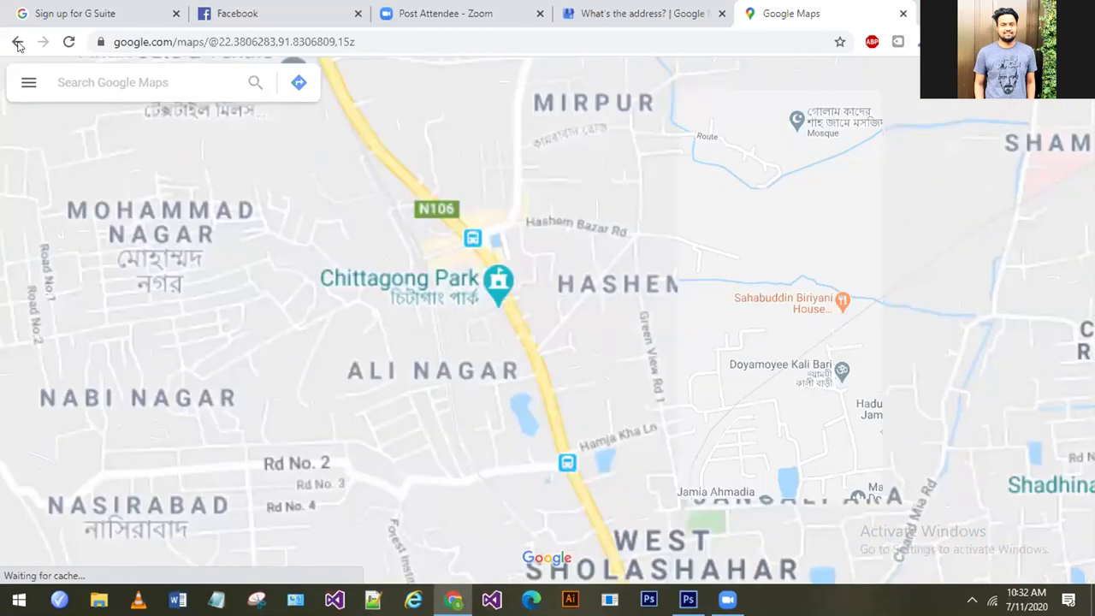
{"action": "left_click", "coordinate": [17, 44]}
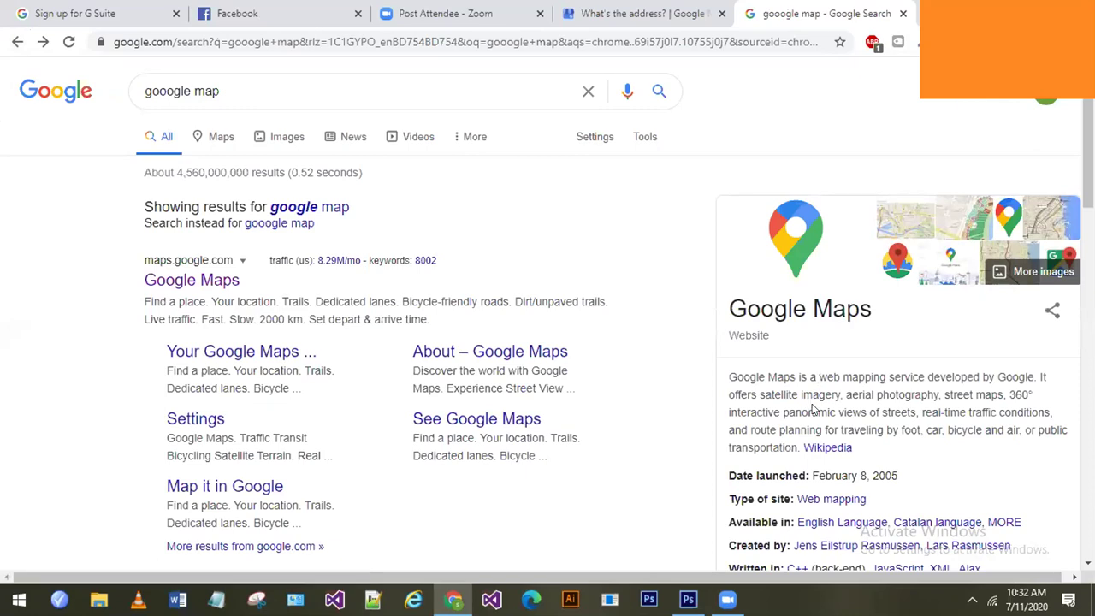
{"action": "scroll", "coordinate": [818, 413], "scroll_direction": "down", "scroll_amount": 2}
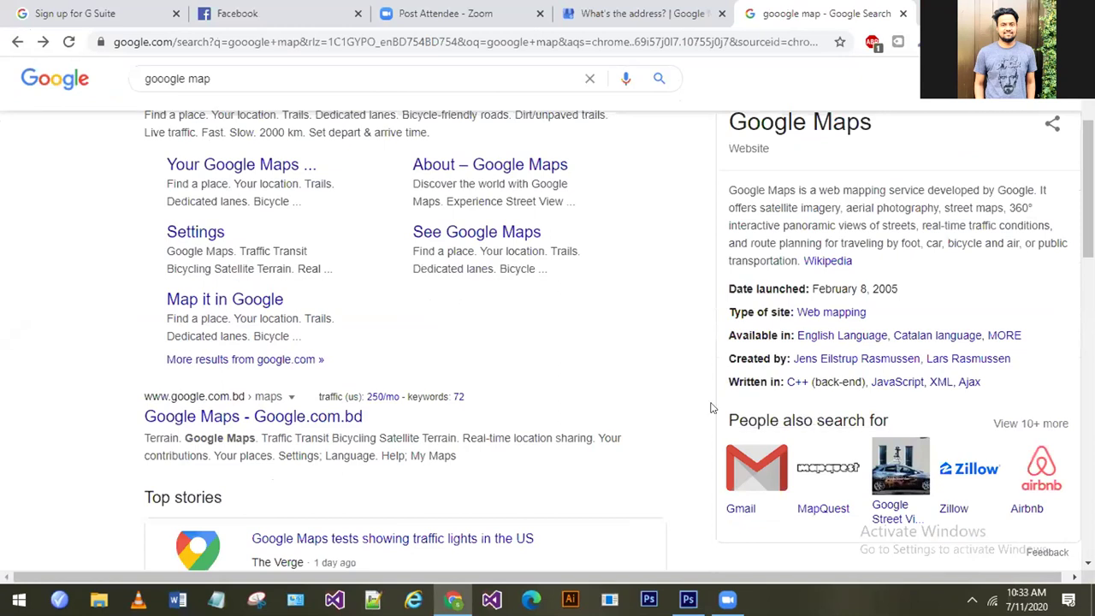
{"action": "scroll", "coordinate": [405, 382], "scroll_direction": "up", "scroll_amount": 2}
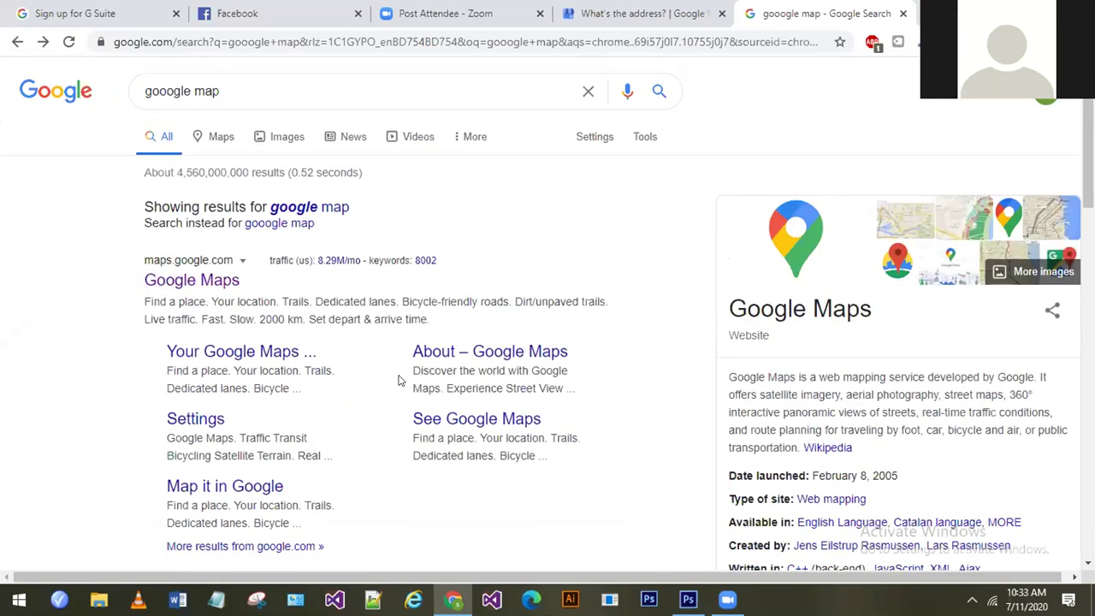
{"action": "left_click", "coordinate": [163, 282]}
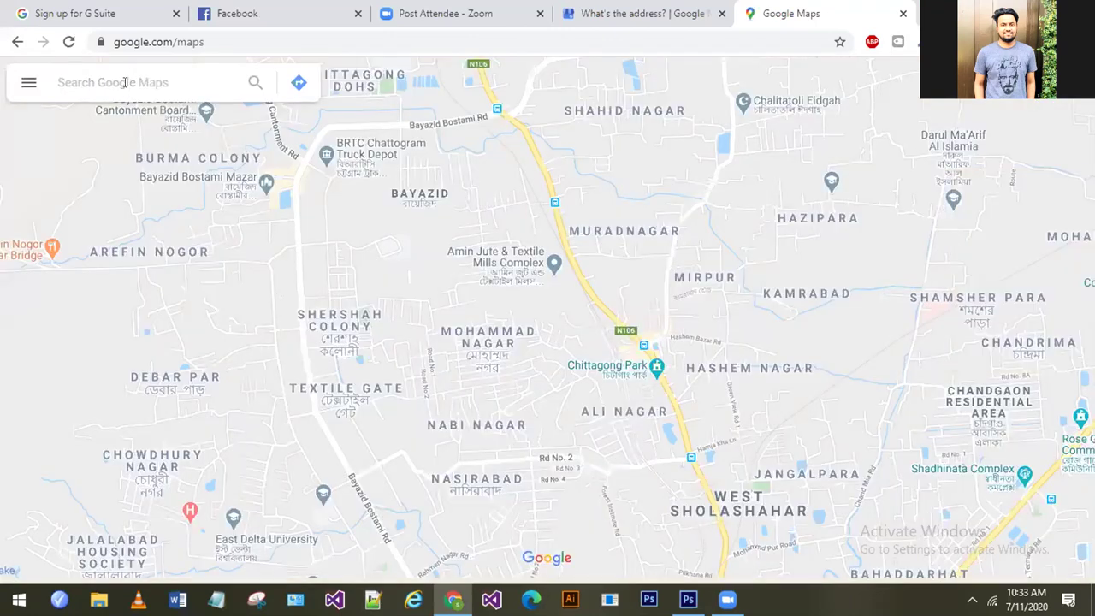
{"action": "type", "text": "H"}
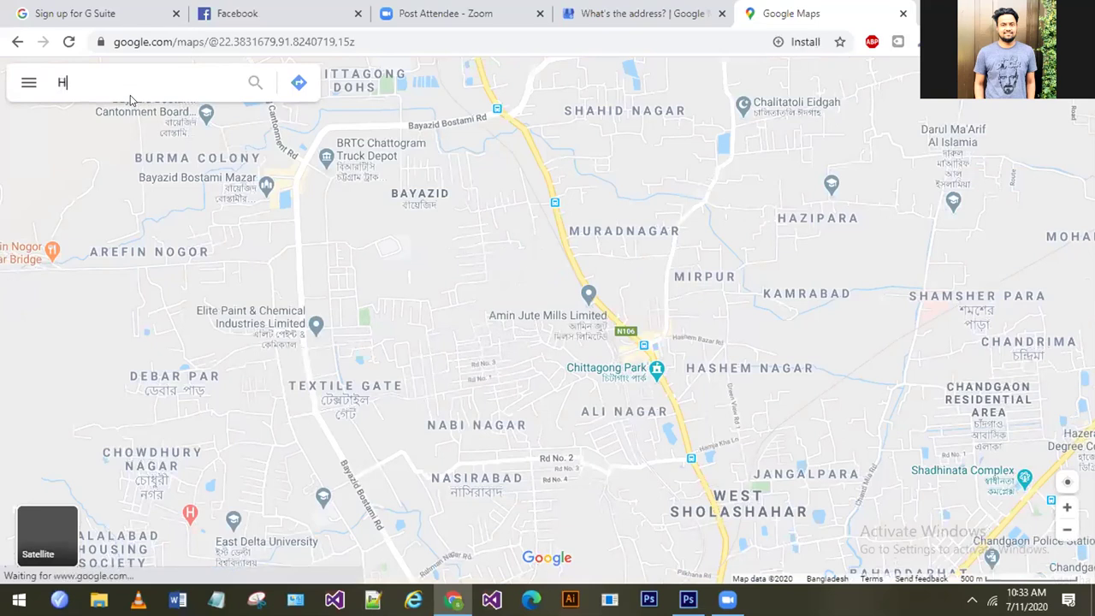
{"action": "type", "text": "am"}
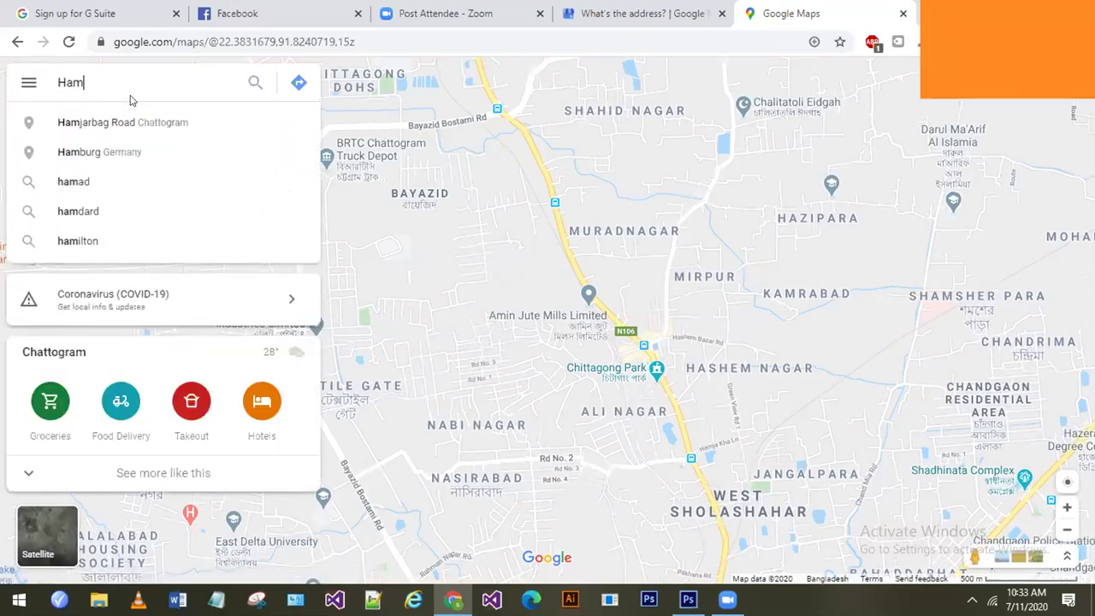
Search the business's full street address on Hamjarbag Road, Chattogram, fixing the area name's spelling
{"action": "key", "text": "Down"}
{"action": "key", "text": "Return"}
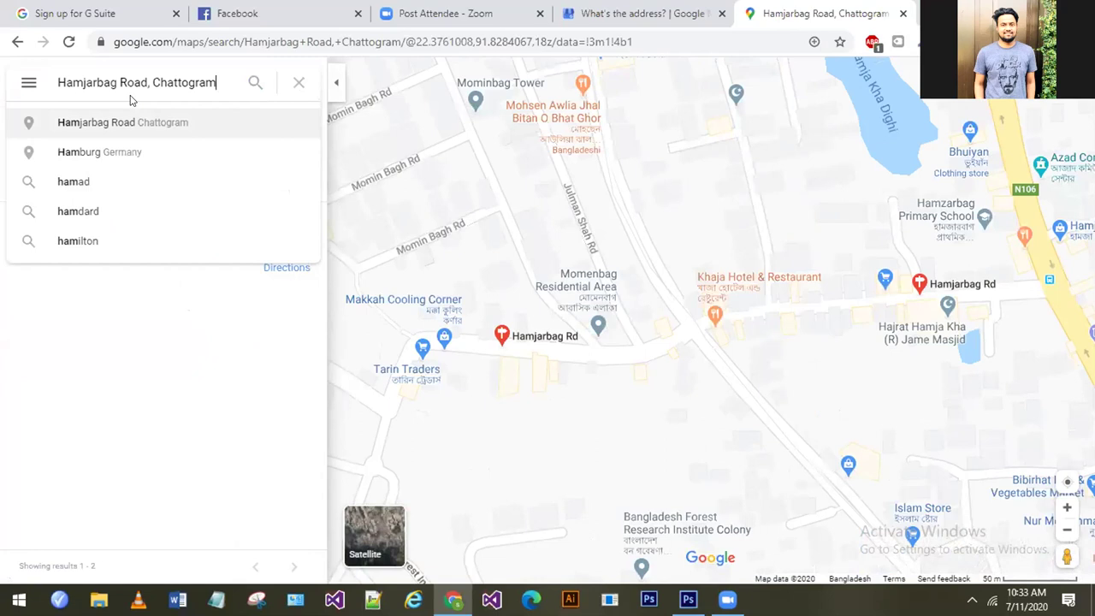
{"action": "key", "text": "Left"}
{"action": "key", "text": "Left"}
{"action": "key", "text": "Left"}
{"action": "key", "text": "Left"}
{"action": "key", "text": "Left"}
{"action": "key", "text": "Left"}
{"action": "key", "text": "Left"}
{"action": "key", "text": "Left"}
{"action": "key", "text": "Left"}
{"action": "key", "text": "Left"}
{"action": "key", "text": "Left"}
{"action": "key", "text": "Left"}
{"action": "key", "text": "Left"}
{"action": "key", "text": "Left"}
{"action": "key", "text": "Left"}
{"action": "key", "text": "Left"}
{"action": "key", "text": "Left"}
{"action": "key", "text": "Left"}
{"action": "key", "text": "Left"}
{"action": "key", "text": "Left"}
{"action": "key", "text": "Left"}
{"action": "key", "text": "Left"}
{"action": "key", "text": "Left"}
{"action": "type", "text": "Fu"}
{"action": "type", "text": "lles"}
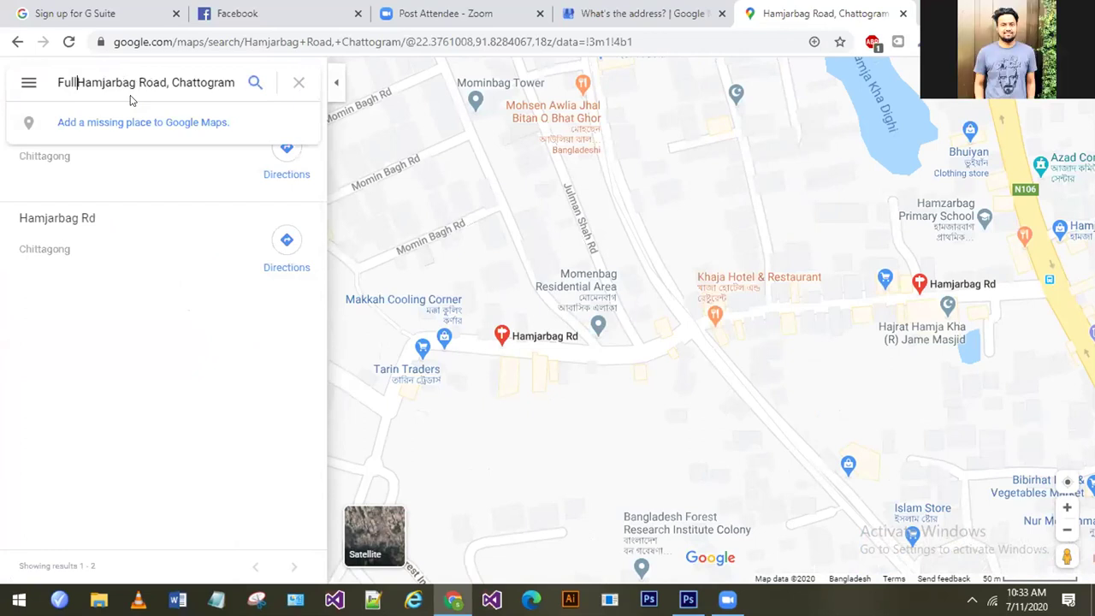
{"action": "type", "text": "wari "}
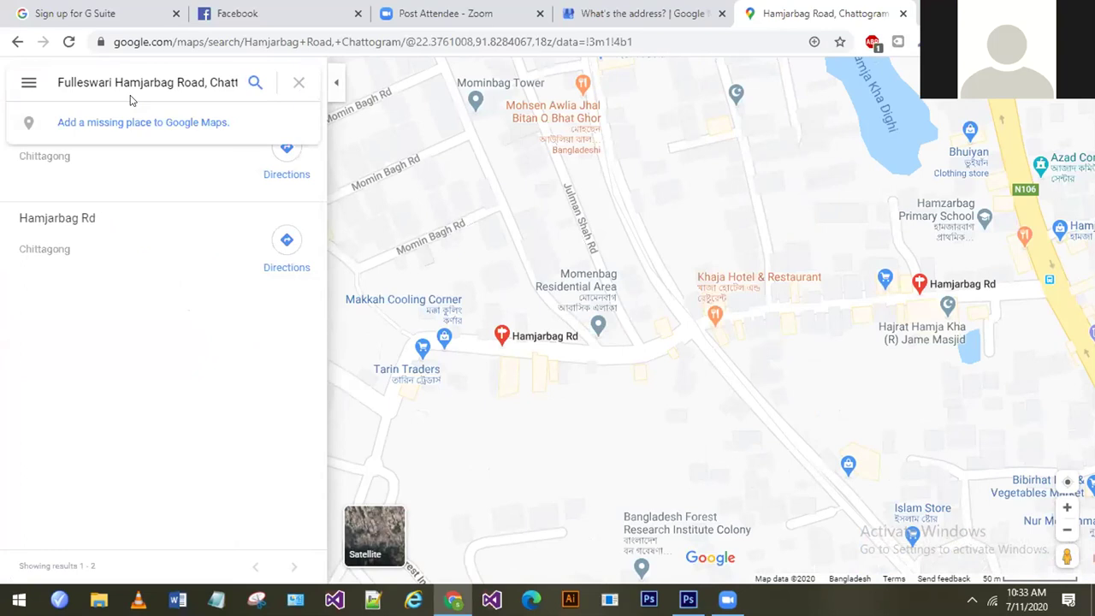
{"action": "type", "text": "R"}
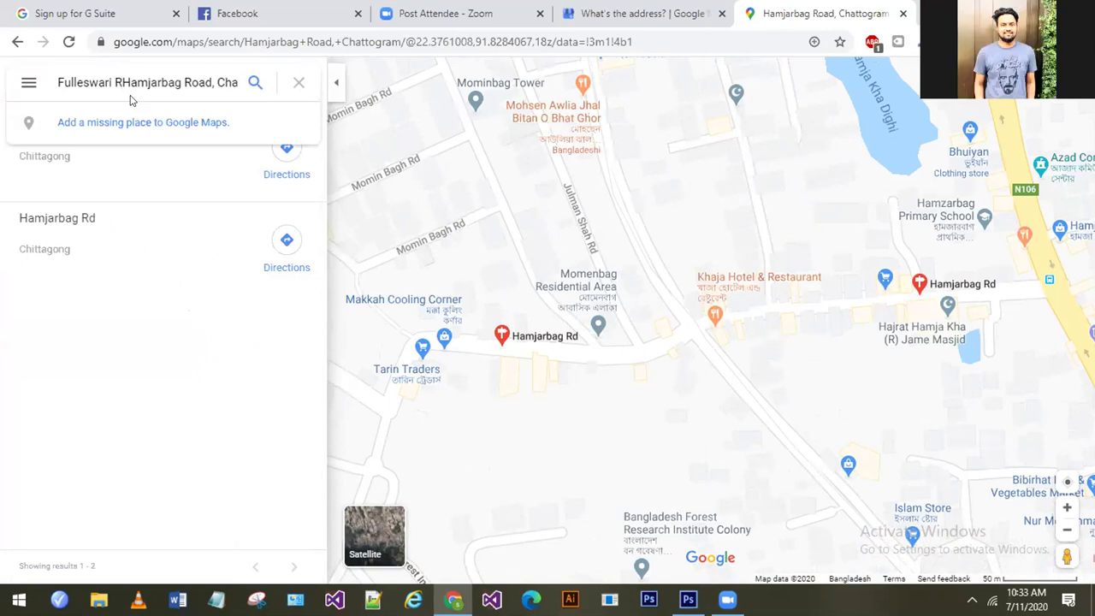
{"action": "type", "text": "/A "}
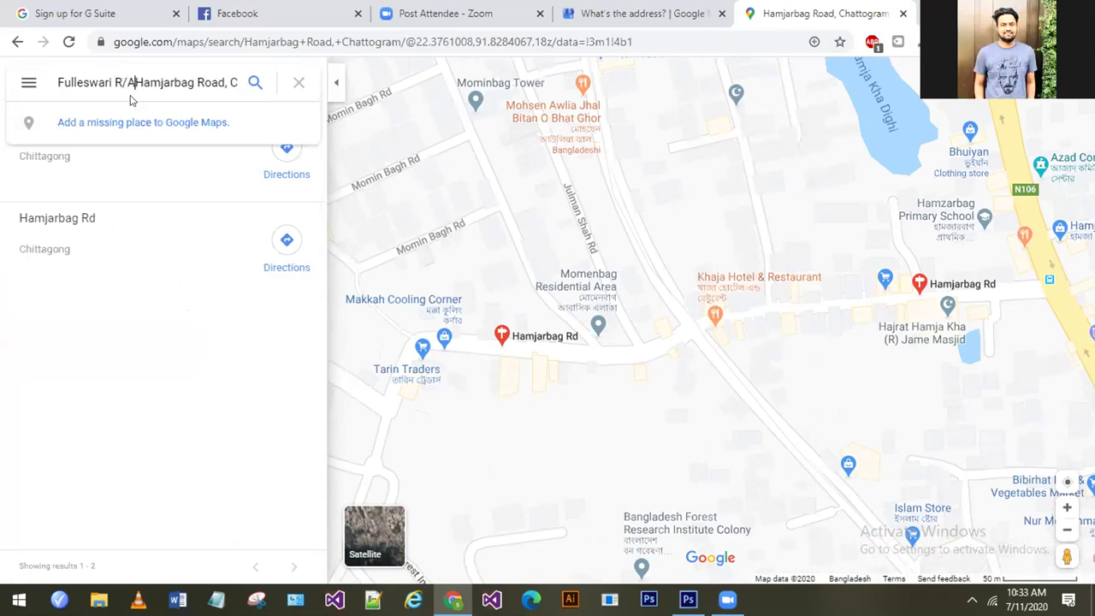
{"action": "type", "text": "Road"}
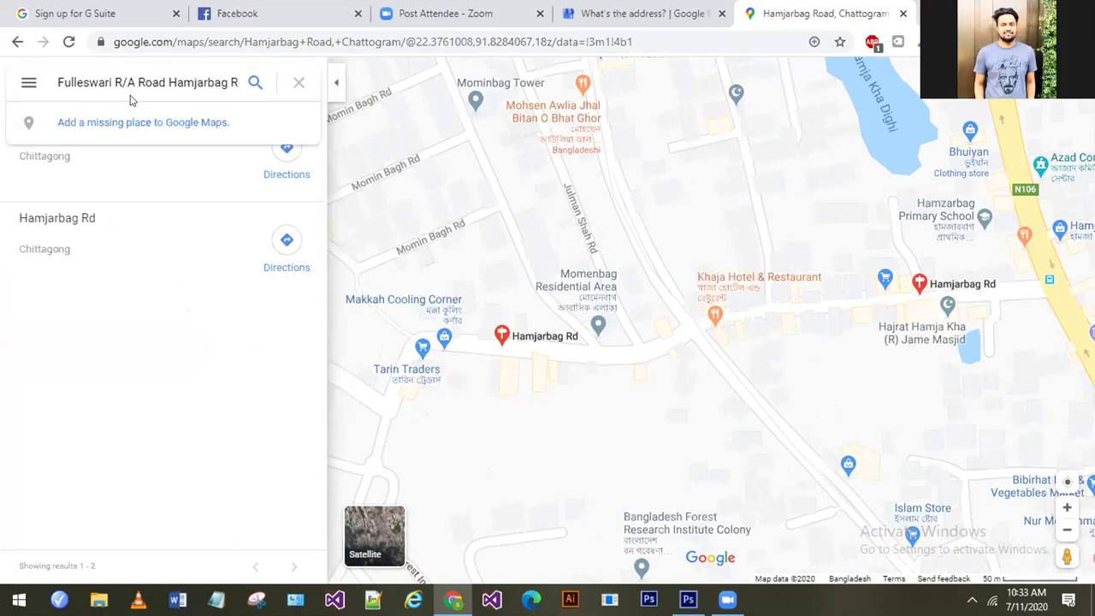
{"action": "key", "text": "Left"}
{"action": "key", "text": "Left"}
{"action": "key", "text": "Left"}
{"action": "key", "text": "Left"}
{"action": "key", "text": "Left"}
{"action": "key", "text": "Left"}
{"action": "key", "text": "Left"}
{"action": "key", "text": "Left"}
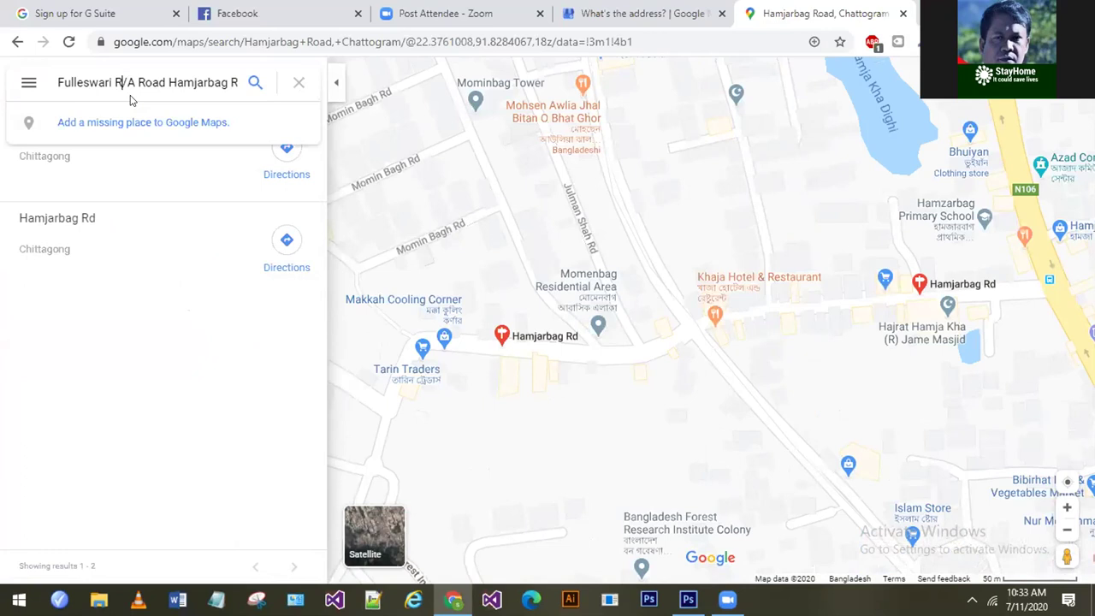
{"action": "key", "text": "Left"}
{"action": "key", "text": "Left"}
{"action": "key", "text": "Left"}
{"action": "key", "text": "Left"}
{"action": "key", "text": "Left"}
{"action": "key", "text": "Left"}
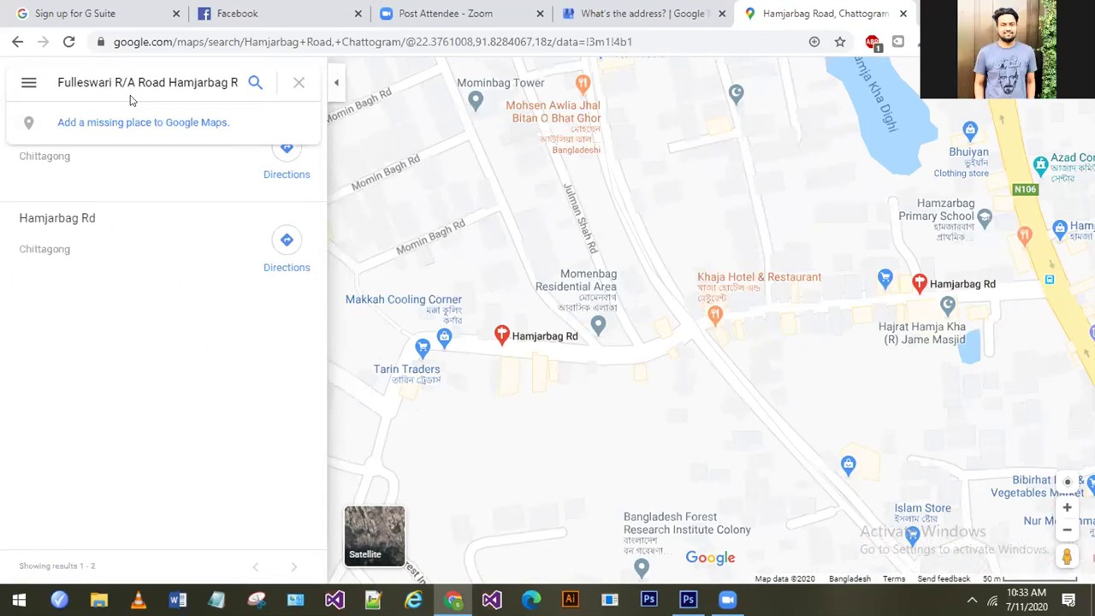
{"action": "type", "text": "r"}
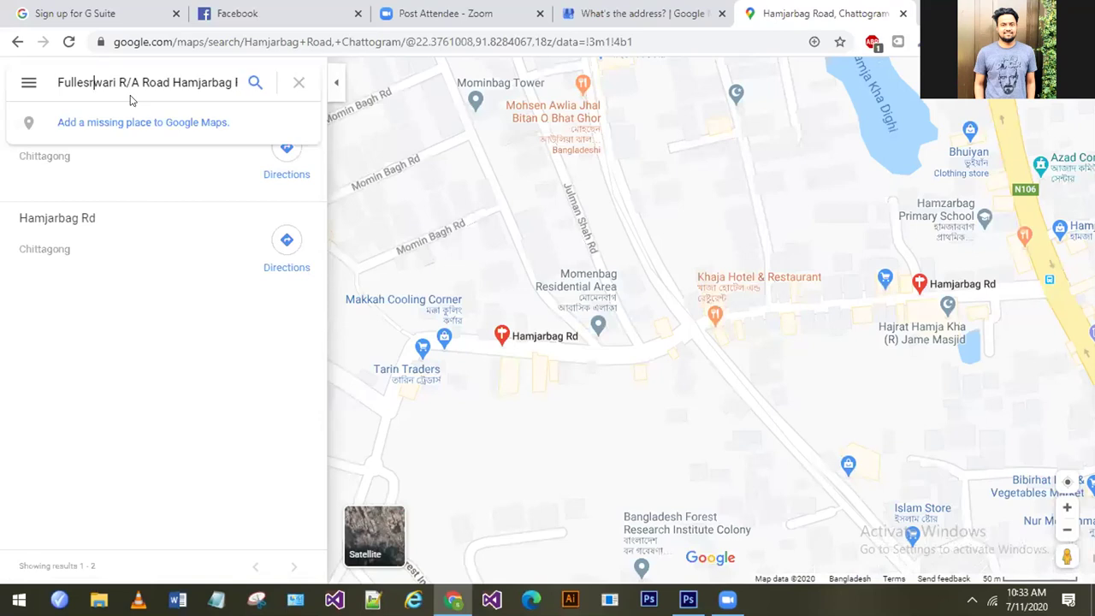
{"action": "key", "text": "Left"}
{"action": "key", "text": "BackSpace"}
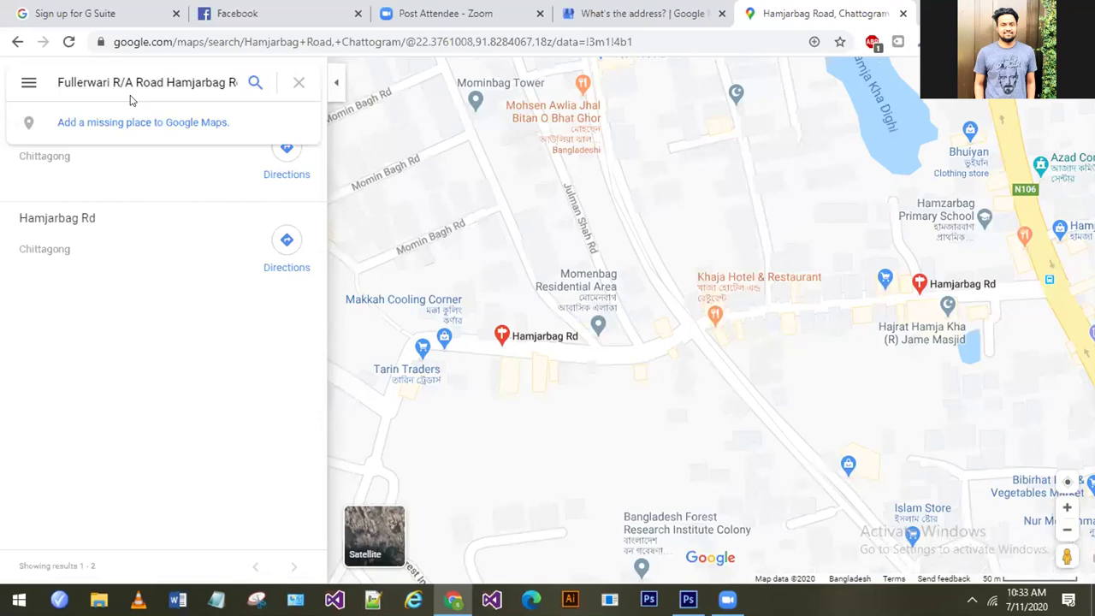
{"action": "type", "text": "rs"}
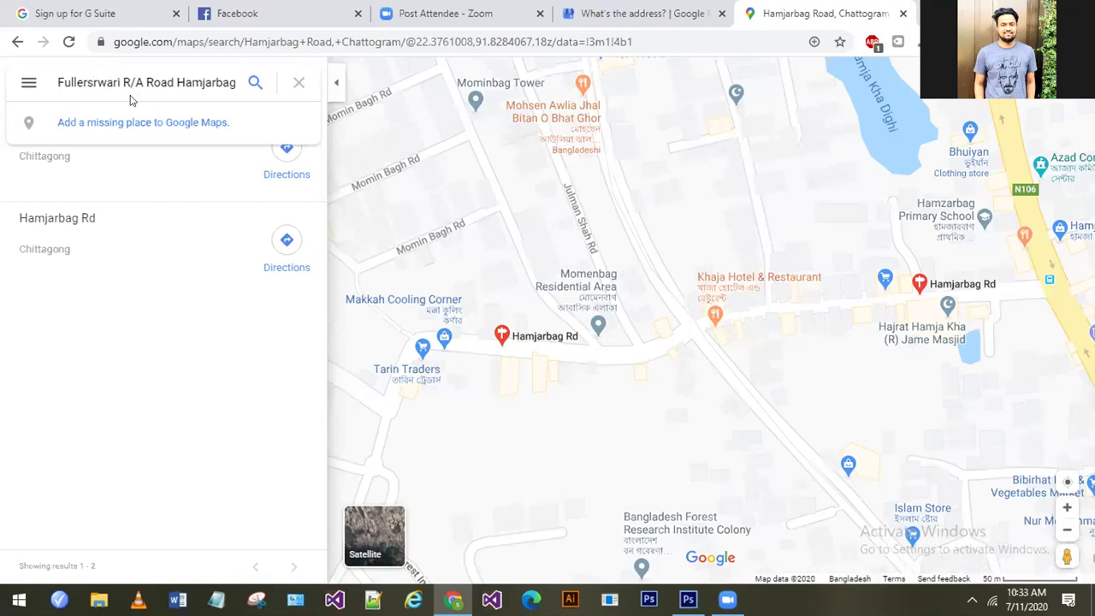
{"action": "key", "text": "BackSpace"}
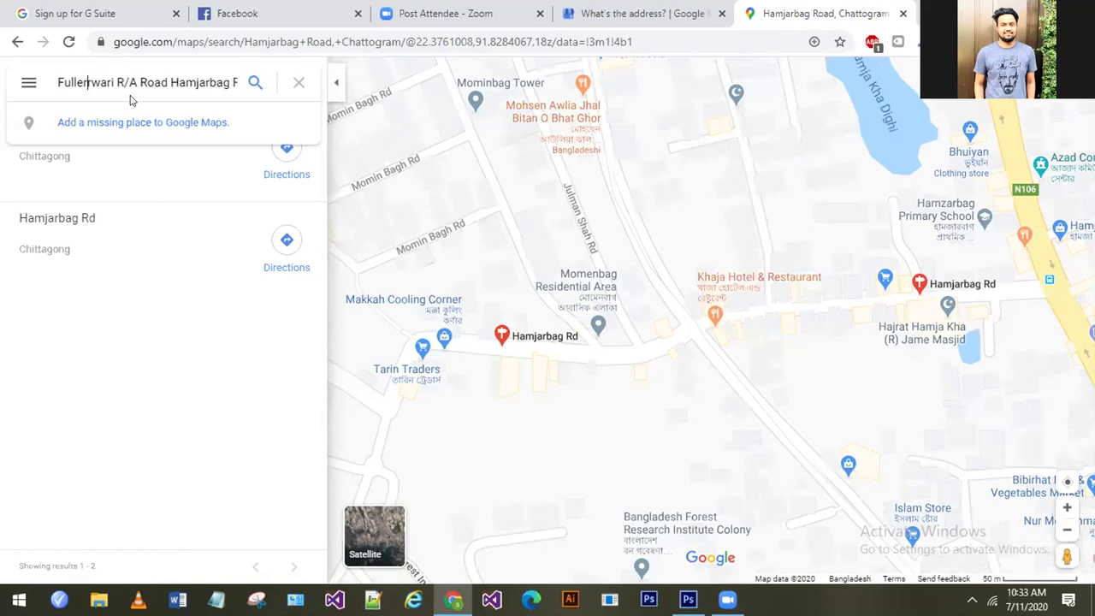
{"action": "type", "text": "s"}
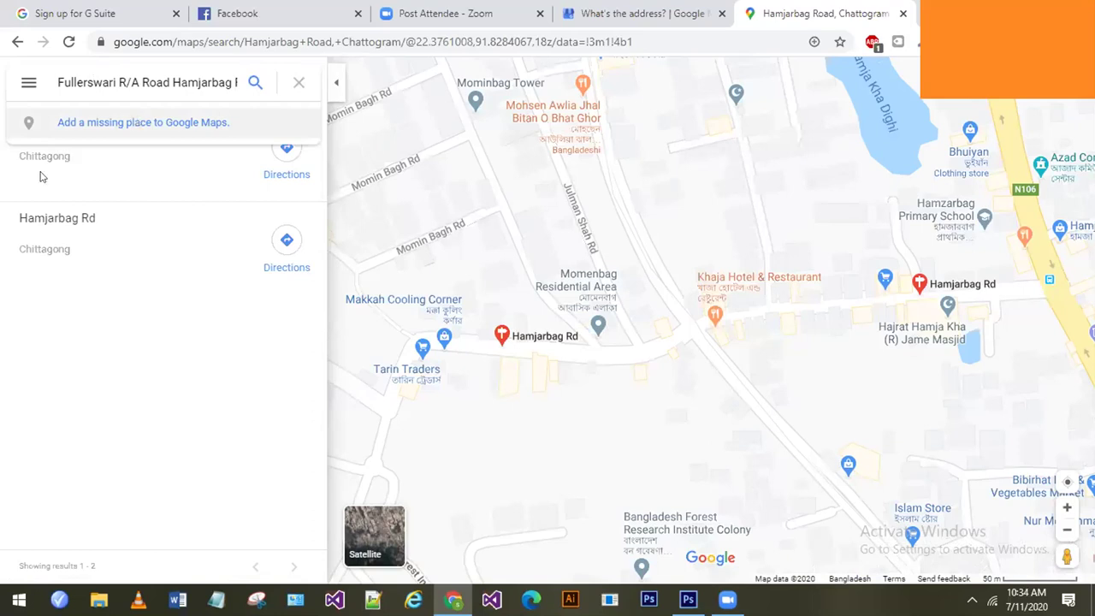
{"action": "left_click", "coordinate": [255, 82]}
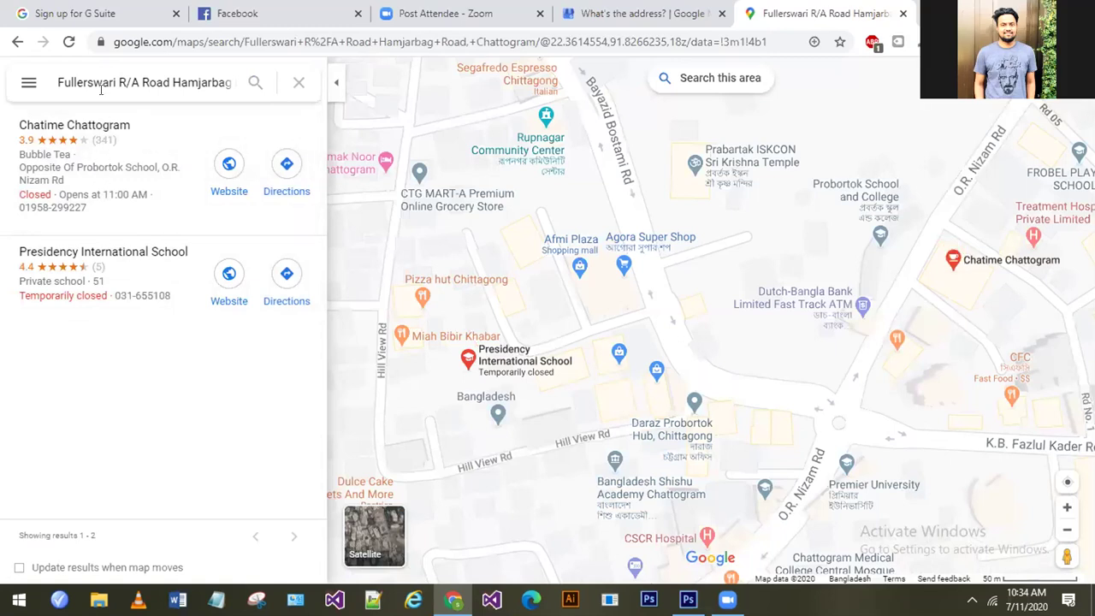
Add the nearby landmark Hazi Kashem store to the address query
{"action": "left_click", "coordinate": [216, 83]}
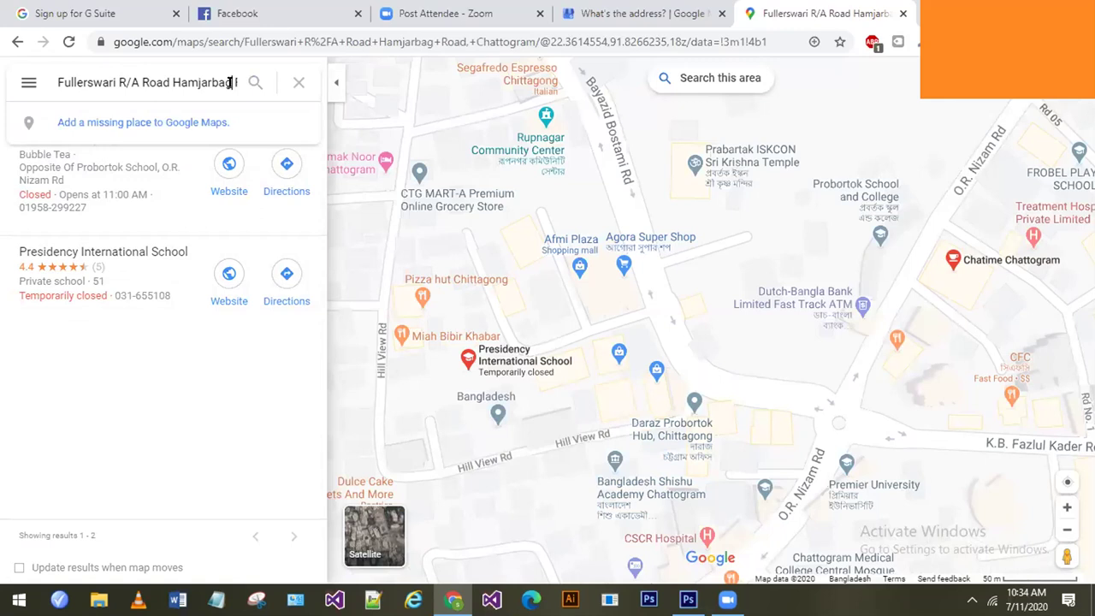
{"action": "key", "text": "Right"}
{"action": "key", "text": "Right"}
{"action": "key", "text": "Right"}
{"action": "key", "text": "Right"}
{"action": "key", "text": "Right"}
{"action": "key", "text": "Right"}
{"action": "key", "text": "Right"}
{"action": "key", "text": "Right"}
{"action": "key", "text": "Right"}
{"action": "key", "text": "Right"}
{"action": "key", "text": "Right"}
{"action": "key", "text": "Right"}
{"action": "key", "text": "Right"}
{"action": "key", "text": "Right"}
{"action": "key", "text": "Right"}
{"action": "key", "text": "Right"}
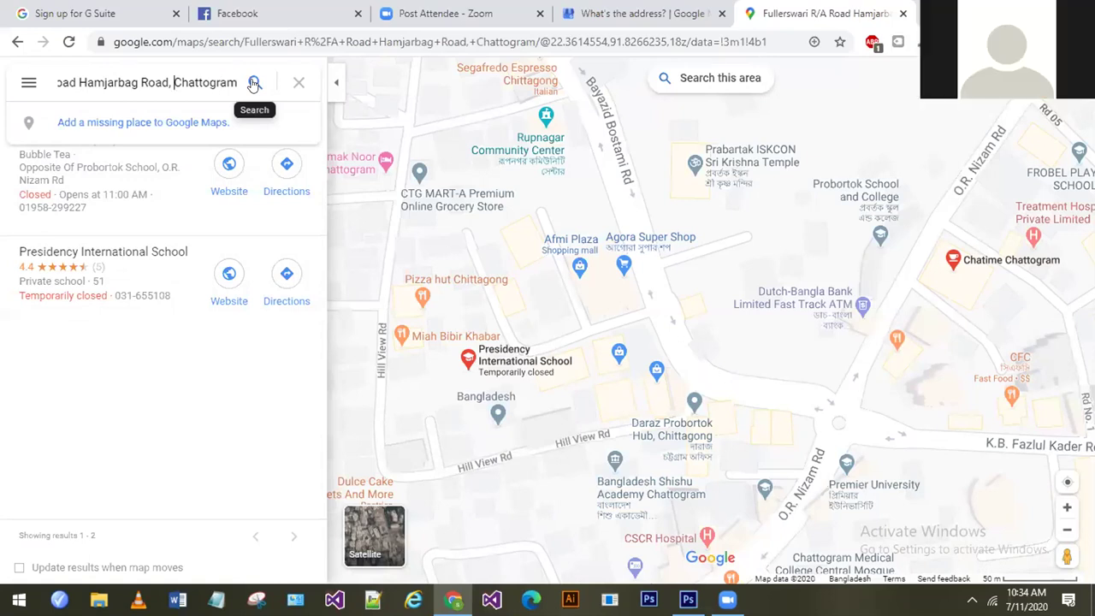
{"action": "type", "text": "Hazi Kashem store"}
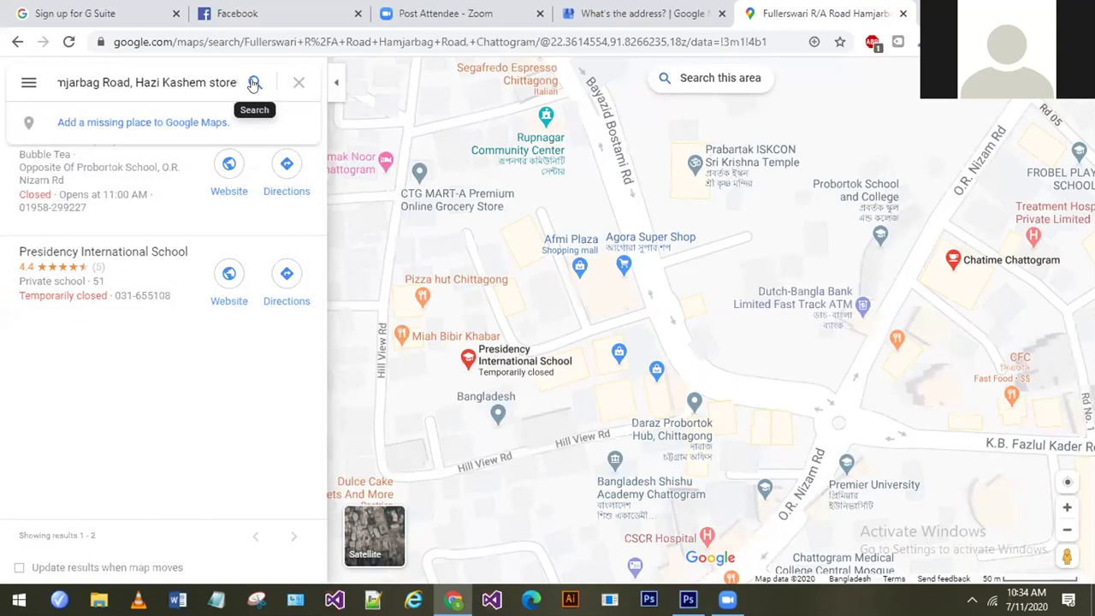
Search Google Maps for the Fullerswari R/A Road address and pan to Hamjarbag Rd
{"action": "left_click", "coordinate": [254, 83]}
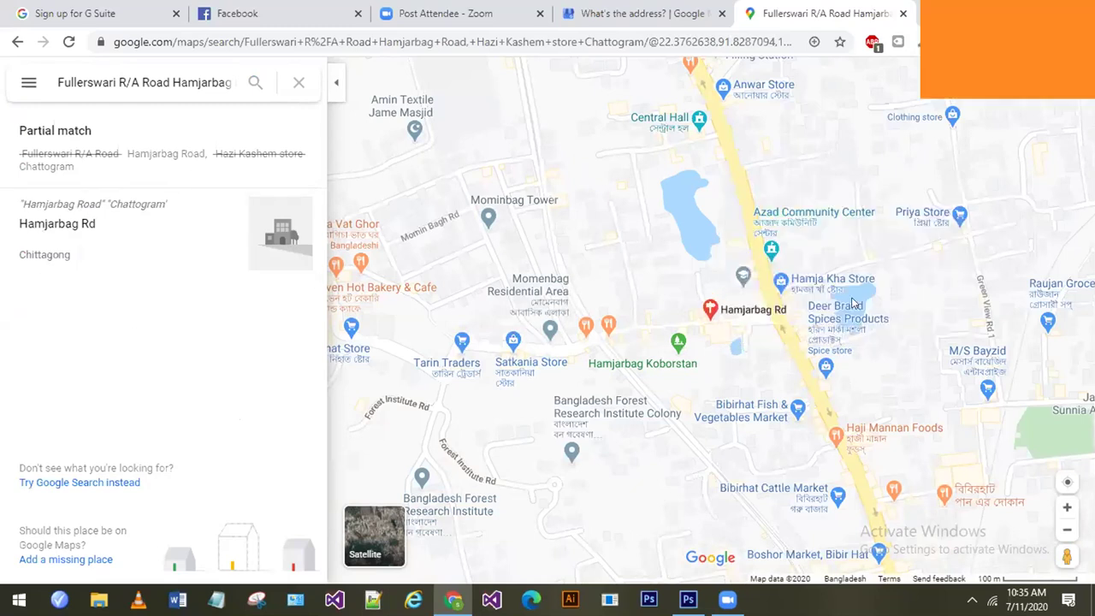
{"action": "scroll", "coordinate": [899, 334], "scroll_direction": "up", "scroll_amount": 5}
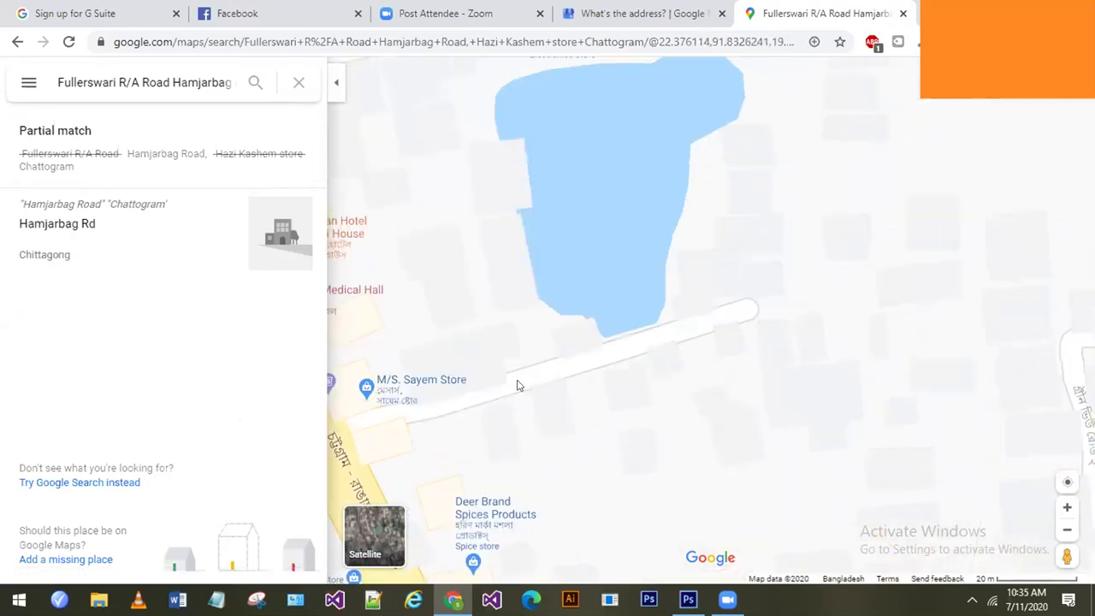
{"action": "left_click_drag", "start_coordinate": [772, 316], "coordinate": [834, 337]}
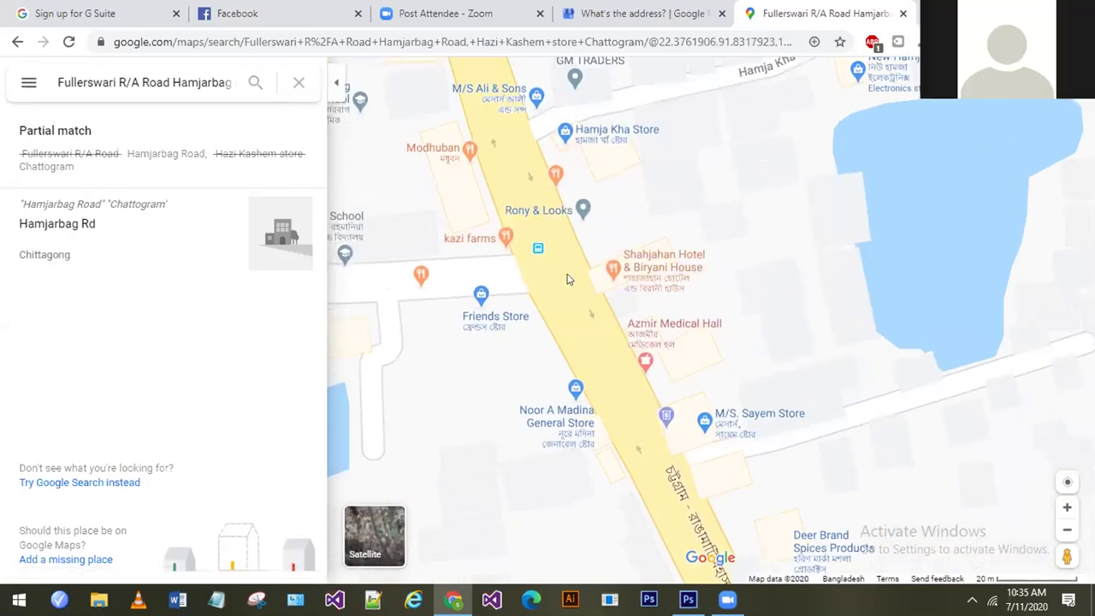
{"action": "mouse_move", "coordinate": [629, 210]}
{"action": "left_mouse_down"}
{"action": "mouse_move", "coordinate": [738, 155]}
{"action": "mouse_move", "coordinate": [814, 151]}
{"action": "mouse_move", "coordinate": [746, 174]}
{"action": "left_mouse_up"}
{"action": "scroll", "coordinate": [556, 238], "scroll_direction": "up", "scroll_amount": 2}
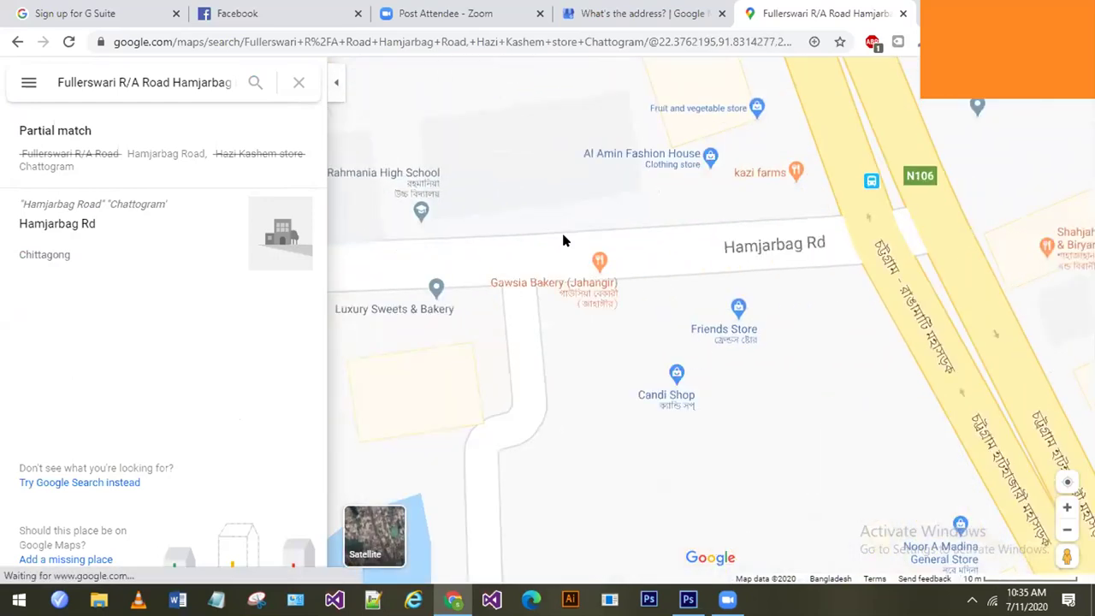
{"action": "scroll", "coordinate": [562, 231], "scroll_direction": "up", "scroll_amount": 1}
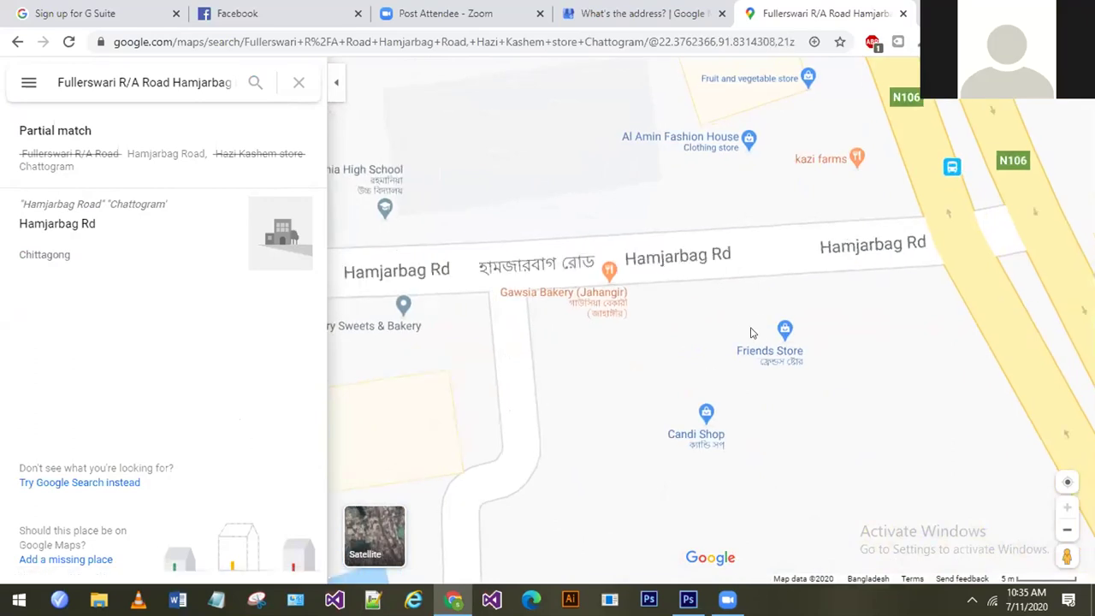
{"action": "left_click_drag", "start_coordinate": [767, 307], "coordinate": [503, 333]}
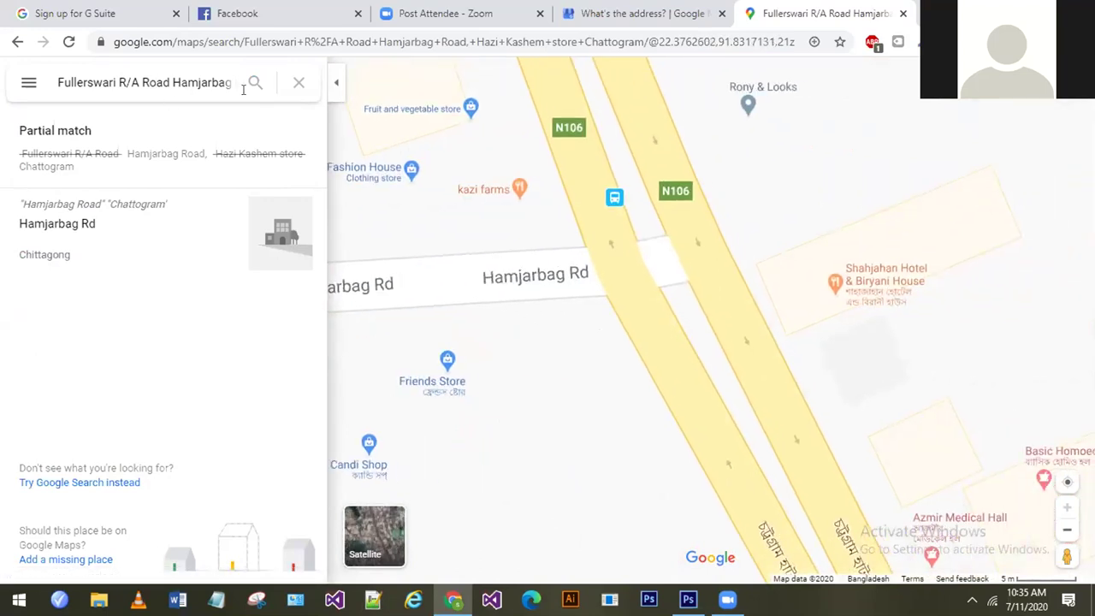
Revise and rerun the Maps address search, then return to the business address form
{"action": "left_click", "coordinate": [216, 82]}
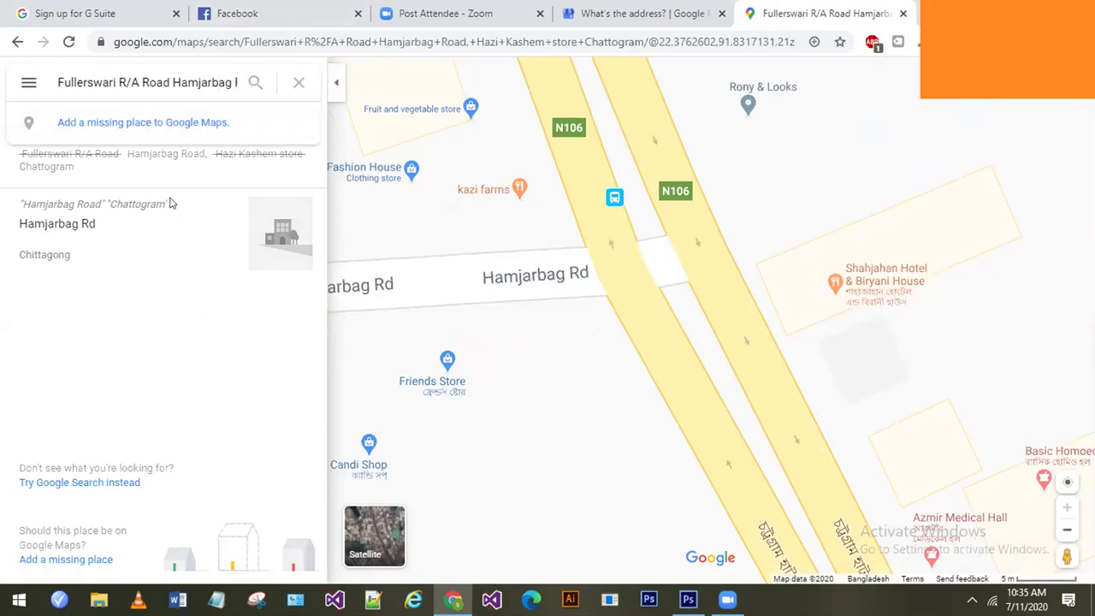
{"action": "key", "text": "Right"}
{"action": "key", "text": "Right"}
{"action": "key", "text": "Right"}
{"action": "key", "text": "Right"}
{"action": "key", "text": "Right"}
{"action": "key", "text": "Right"}
{"action": "key", "text": "Right"}
{"action": "key", "text": "Right"}
{"action": "key", "text": "Right"}
{"action": "key", "text": "Right"}
{"action": "key", "text": "Right"}
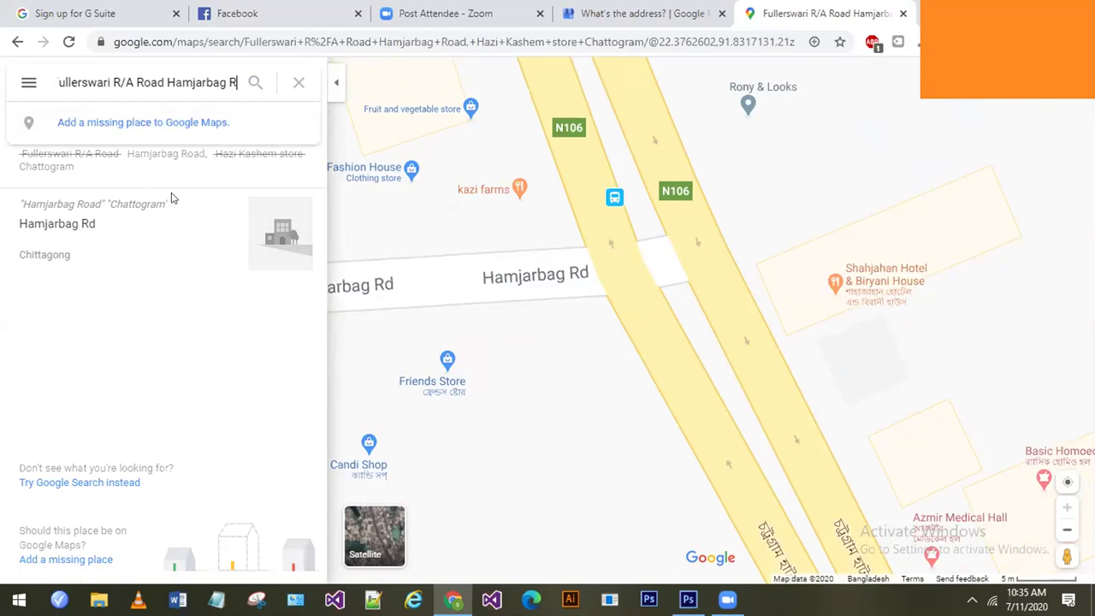
{"action": "key", "text": "Right"}
{"action": "key", "text": "Right"}
{"action": "key", "text": "Right"}
{"action": "key", "text": "Right"}
{"action": "key", "text": "Right"}
{"action": "key", "text": "Right"}
{"action": "key", "text": "Right"}
{"action": "key", "text": "Right"}
{"action": "key", "text": "Right"}
{"action": "key", "text": "Right"}
{"action": "key", "text": "Right"}
{"action": "key", "text": "Right"}
{"action": "key", "text": "Right"}
{"action": "key", "text": "Right"}
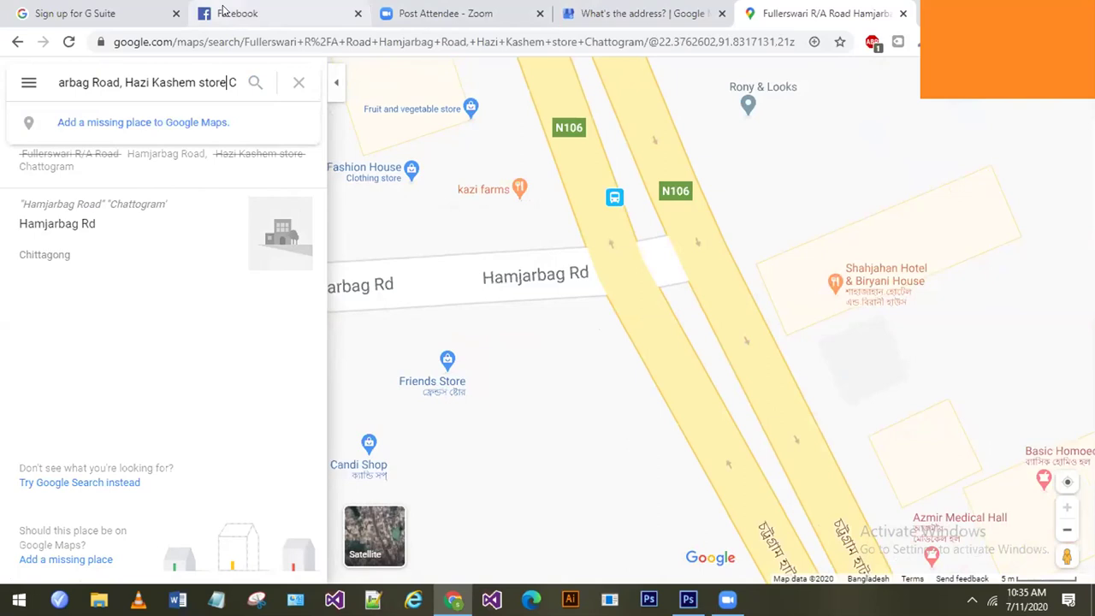
{"action": "left_click", "coordinate": [40, 7]}
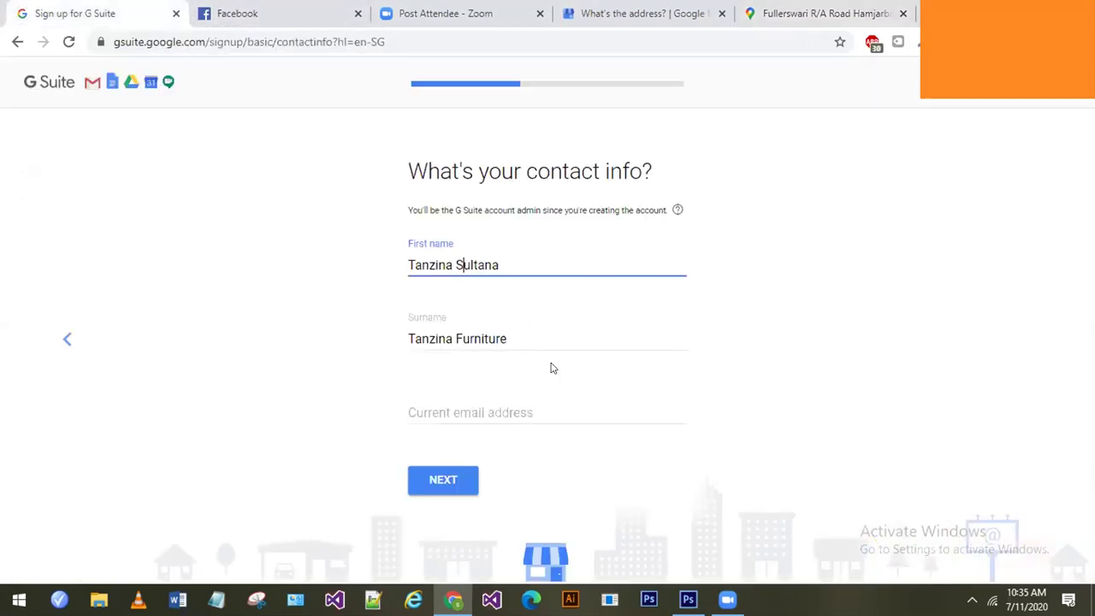
{"action": "left_click", "coordinate": [758, 15]}
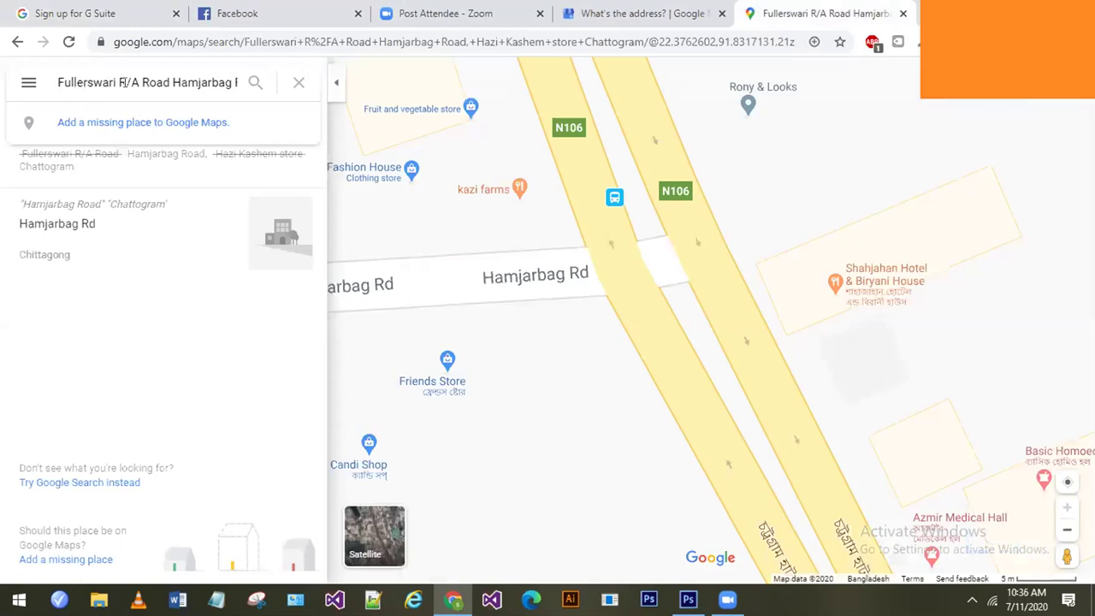
{"action": "left_click", "coordinate": [253, 82]}
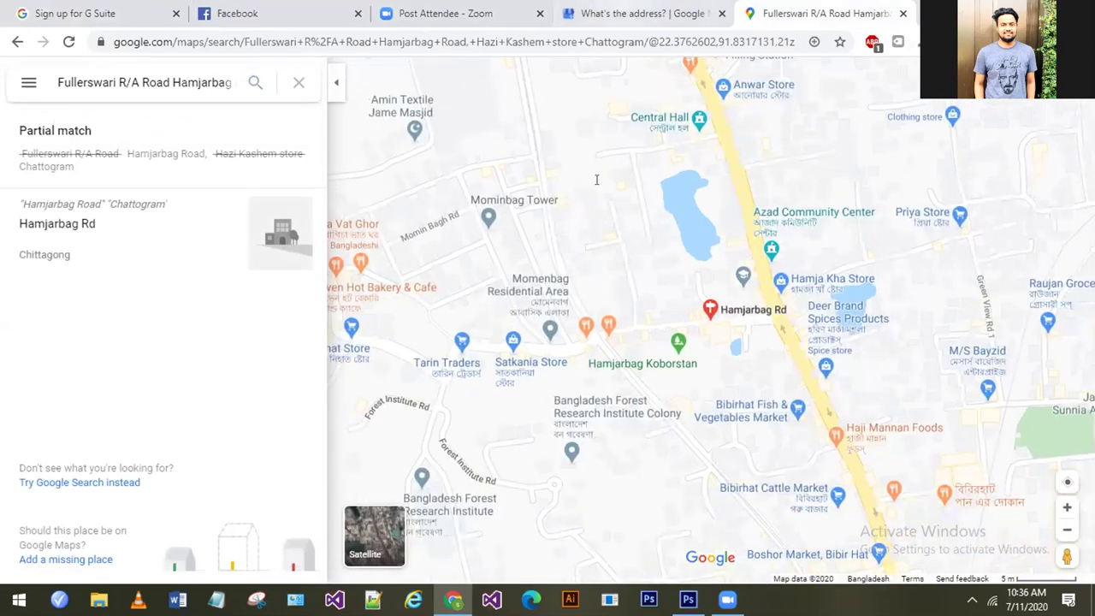
{"action": "key", "text": "ctrl+shift+Tab"}
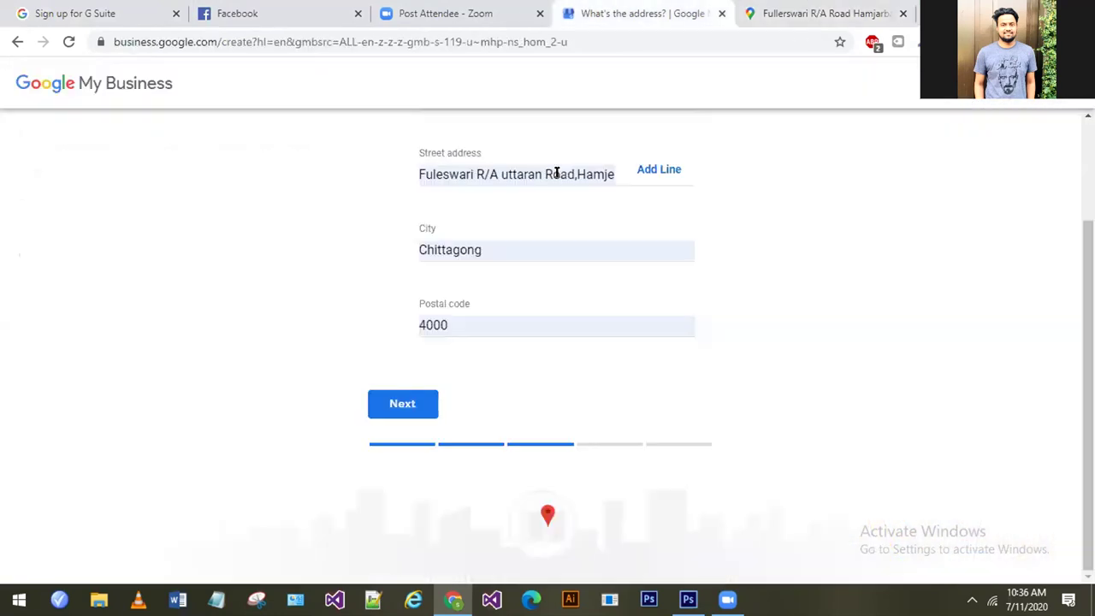
Correct the word 'uttaran' in the Street address and submit the address
{"action": "left_click", "coordinate": [556, 174]}
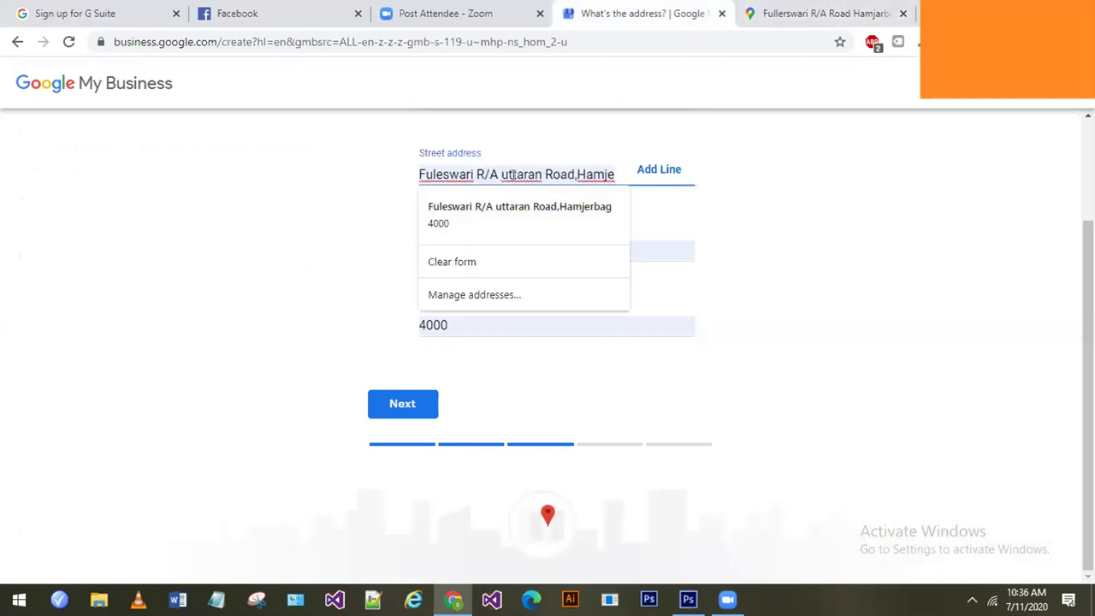
{"action": "double_click", "coordinate": [514, 174]}
{"action": "left_click", "coordinate": [402, 402]}
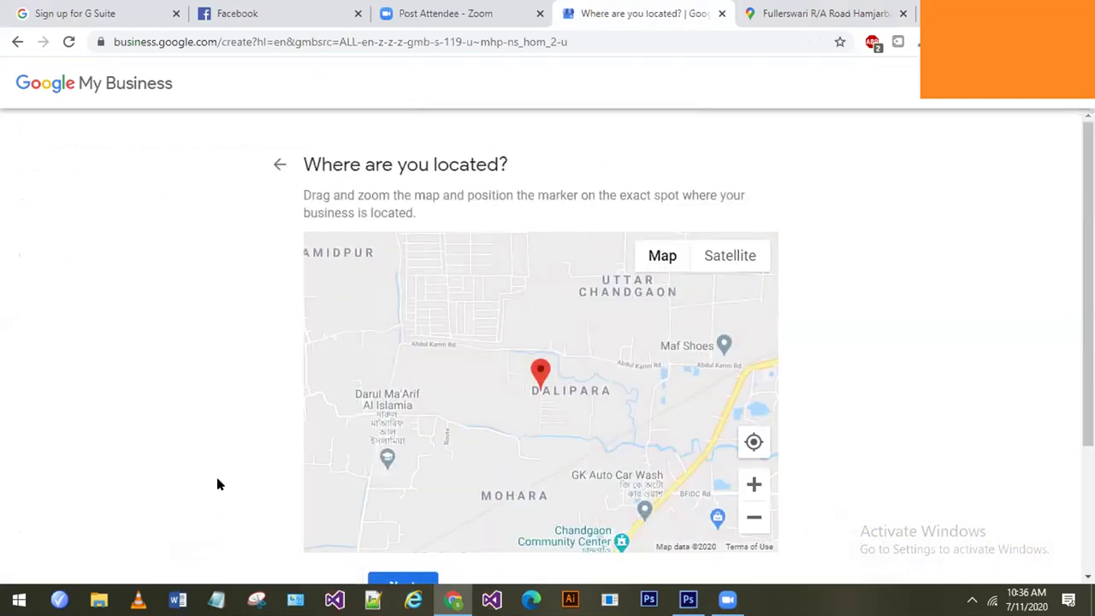
Keep the street map view and zoom in on the marker near Dalipara
{"action": "scroll", "coordinate": [660, 292], "scroll_direction": "down", "scroll_amount": 1}
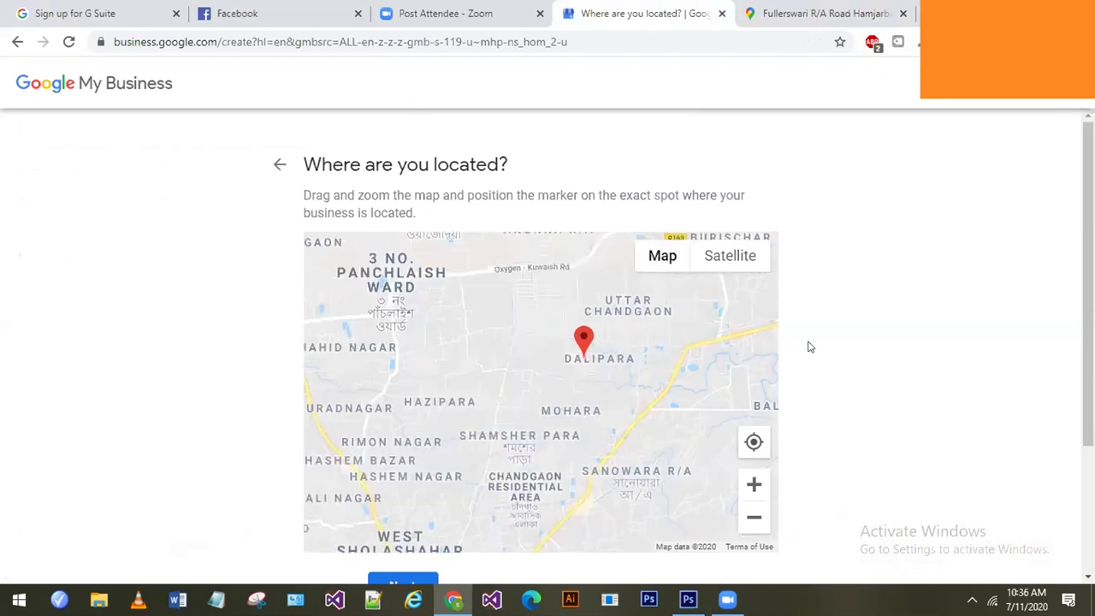
{"action": "scroll", "coordinate": [771, 424], "scroll_direction": "down", "scroll_amount": 2}
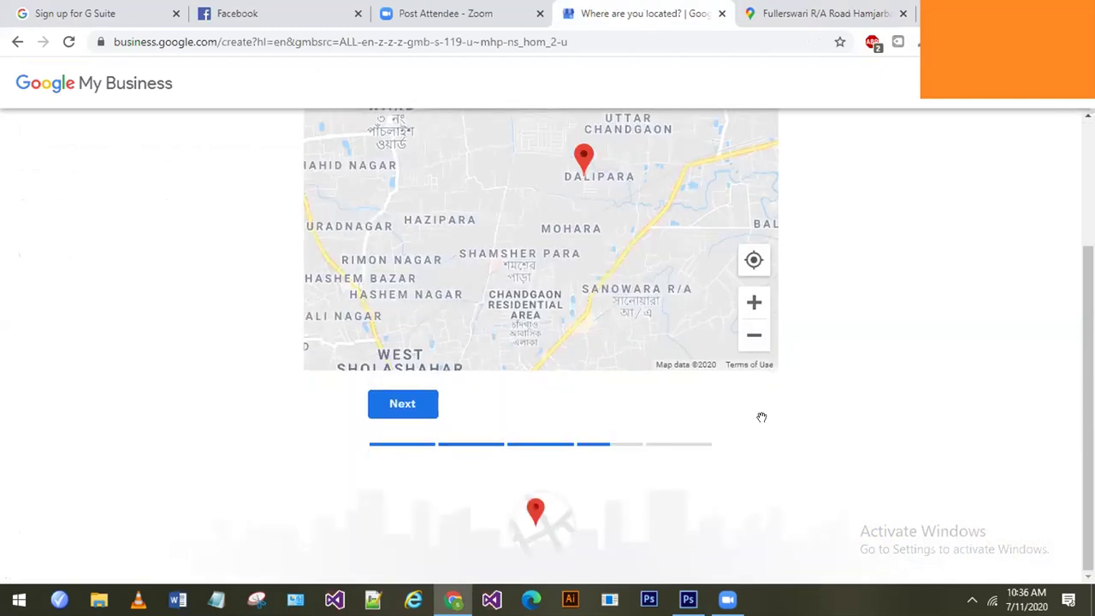
{"action": "scroll", "coordinate": [760, 414], "scroll_direction": "up", "scroll_amount": 2}
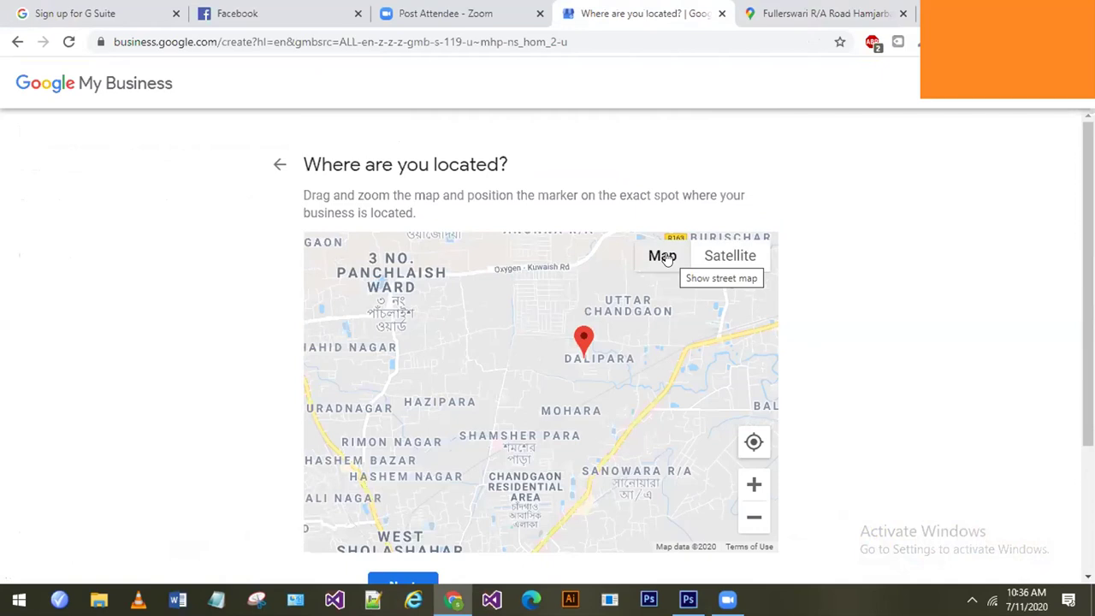
{"action": "left_click", "coordinate": [667, 257]}
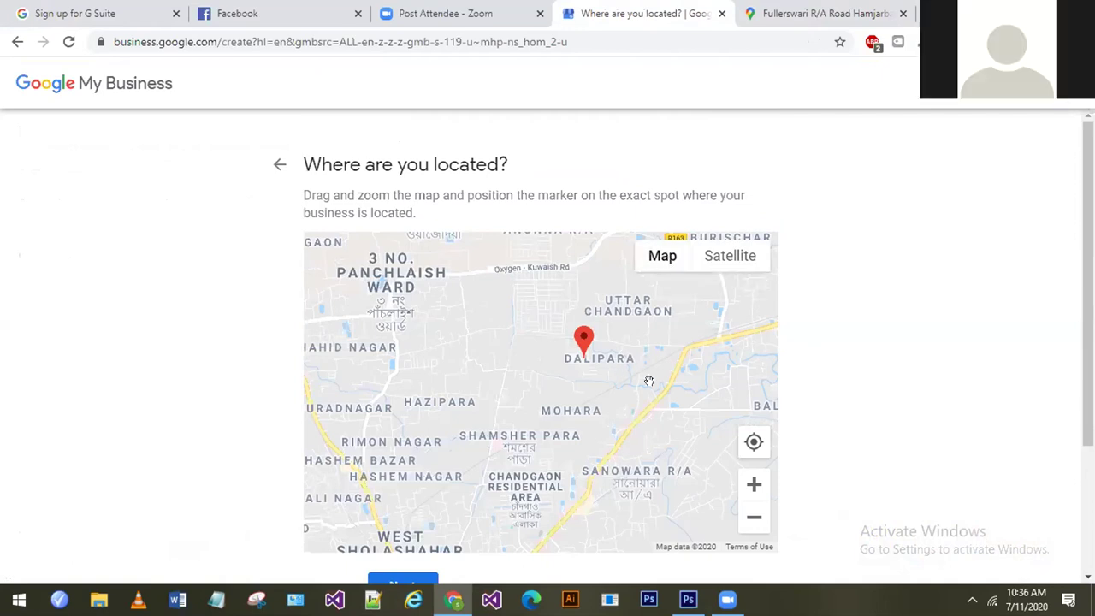
{"action": "left_click", "coordinate": [754, 485]}
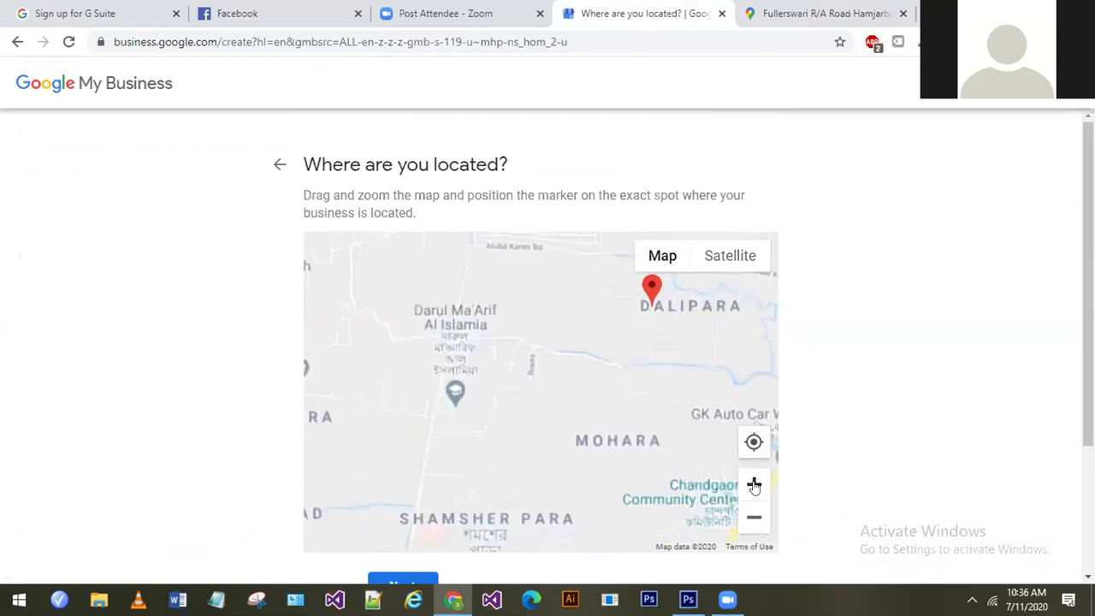
{"action": "left_click", "coordinate": [754, 486]}
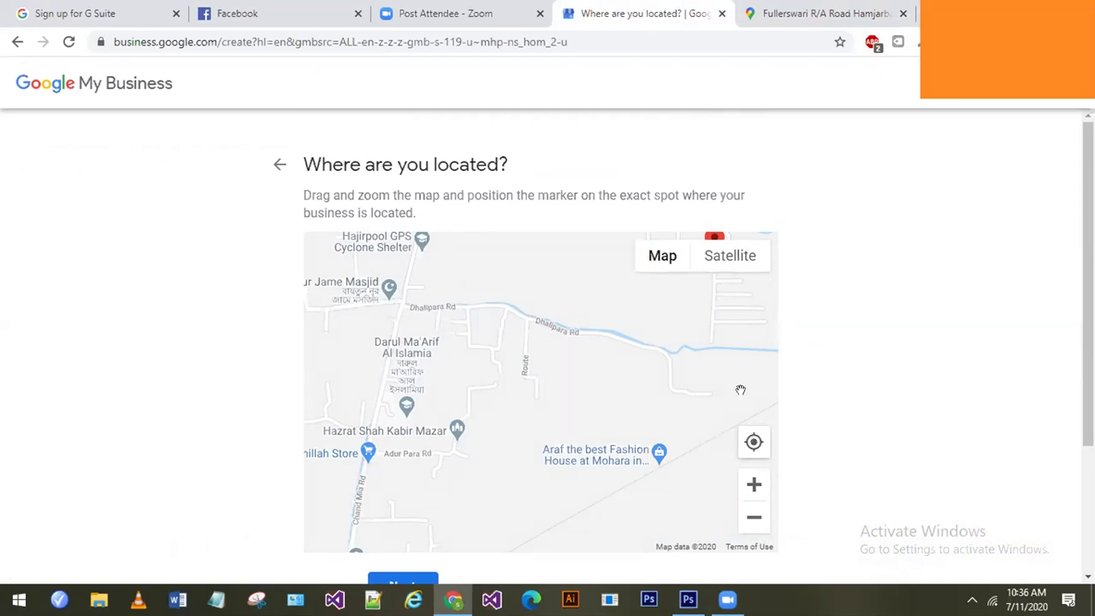
{"action": "scroll", "coordinate": [687, 356], "scroll_direction": "up", "scroll_amount": 3}
{"action": "scroll", "coordinate": [687, 356], "scroll_direction": "down", "scroll_amount": 5}
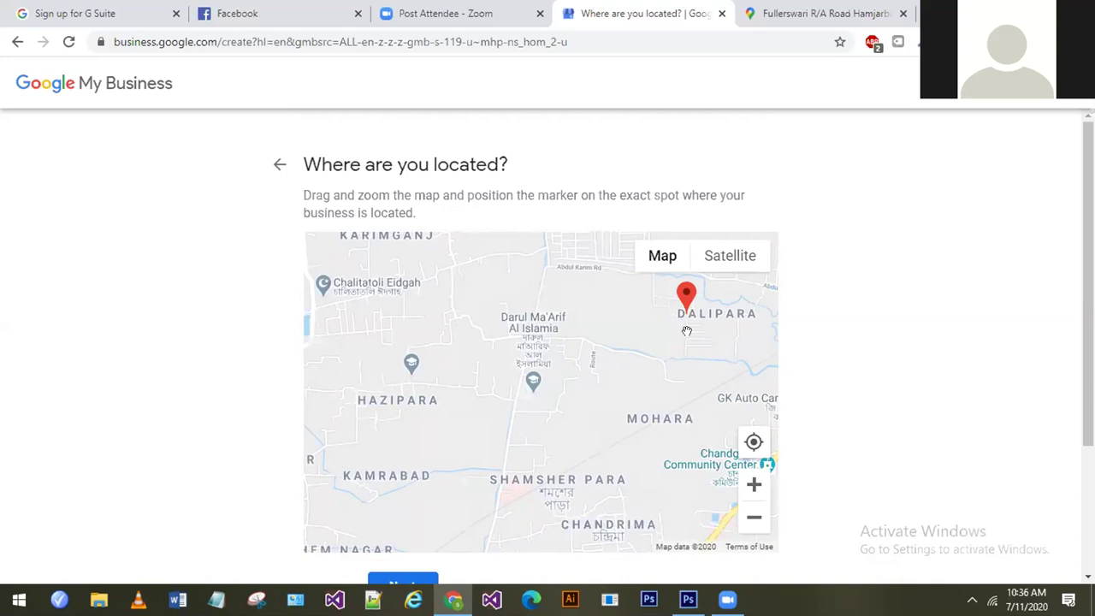
Recentre the location map on the Dalipara marker and zoom in closer
{"action": "left_click_drag", "start_coordinate": [687, 308], "coordinate": [632, 358]}
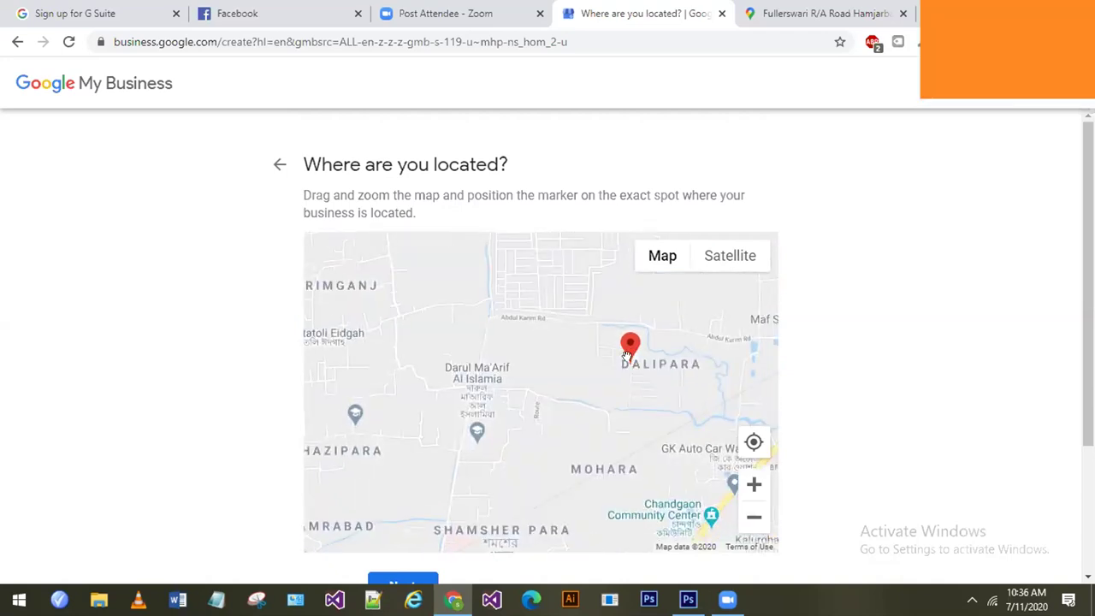
{"action": "scroll", "coordinate": [627, 354], "scroll_direction": "up", "scroll_amount": 2}
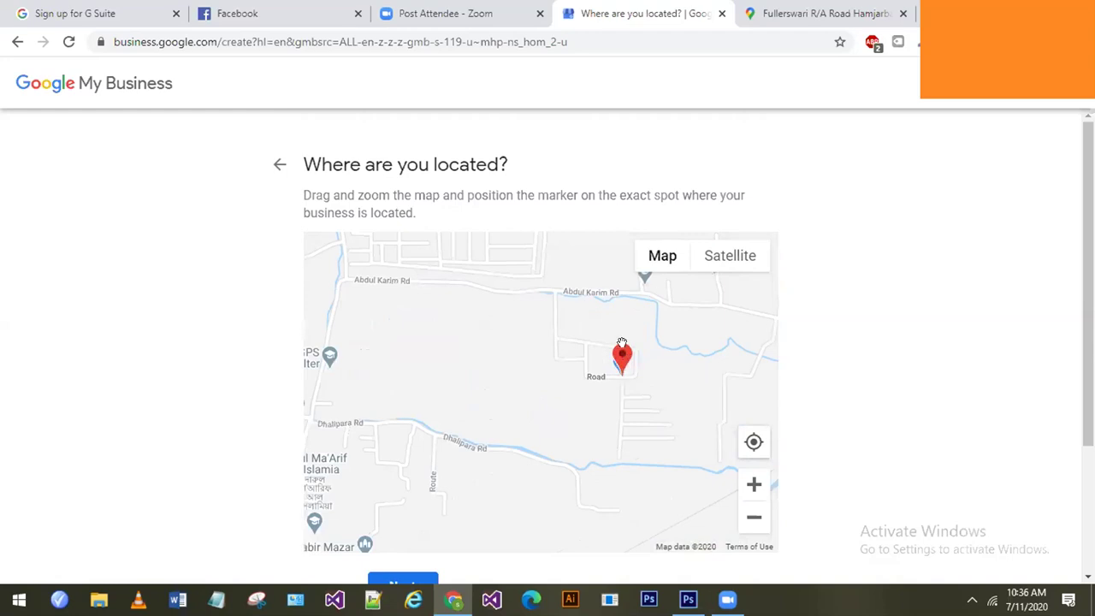
{"action": "left_click_drag", "start_coordinate": [628, 343], "coordinate": [627, 346]}
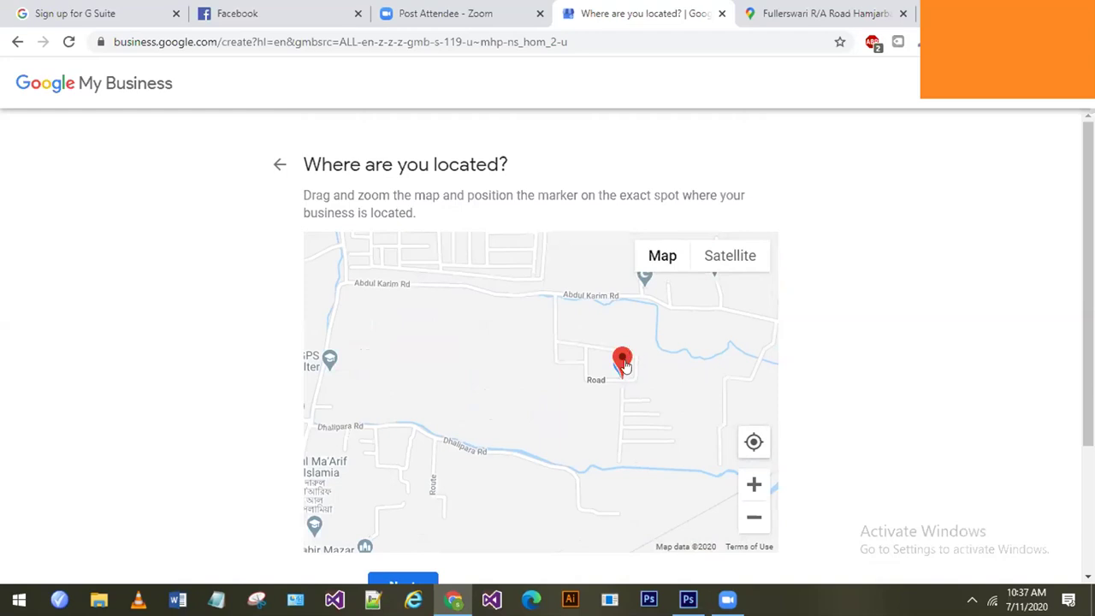
{"action": "left_click", "coordinate": [753, 485]}
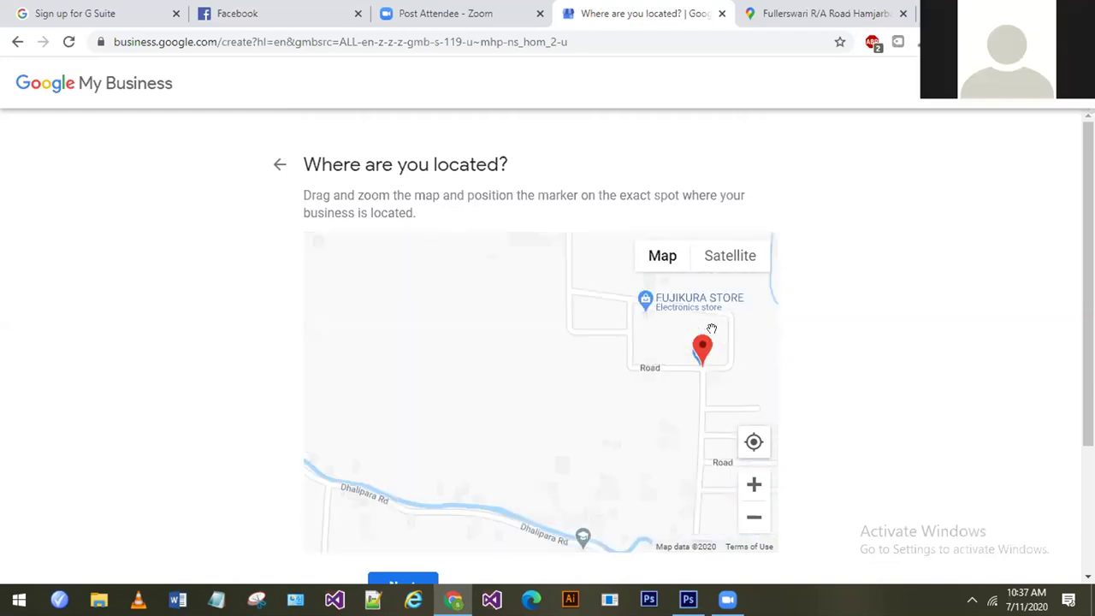
{"action": "left_click", "coordinate": [753, 484]}
{"action": "mouse_move", "coordinate": [684, 371]}
{"action": "left_mouse_down"}
{"action": "mouse_move", "coordinate": [514, 364]}
{"action": "mouse_move", "coordinate": [533, 366]}
{"action": "left_mouse_up"}
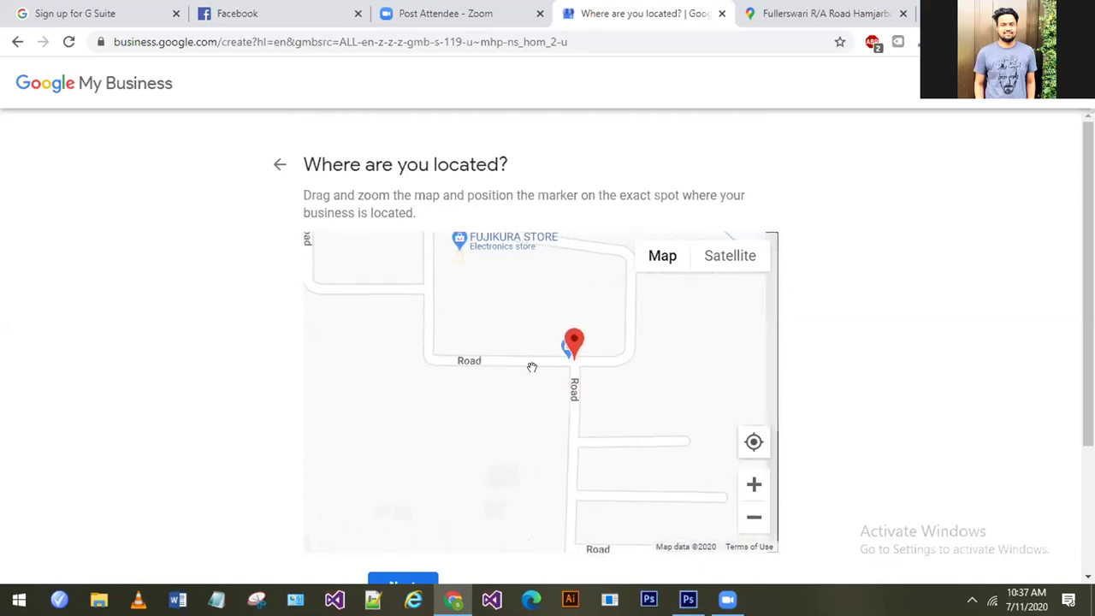
Line the marker up with the road junction by Anwar Tea Store, then zoom back out
{"action": "left_click", "coordinate": [755, 488]}
{"action": "left_click_drag", "start_coordinate": [636, 374], "coordinate": [550, 408]}
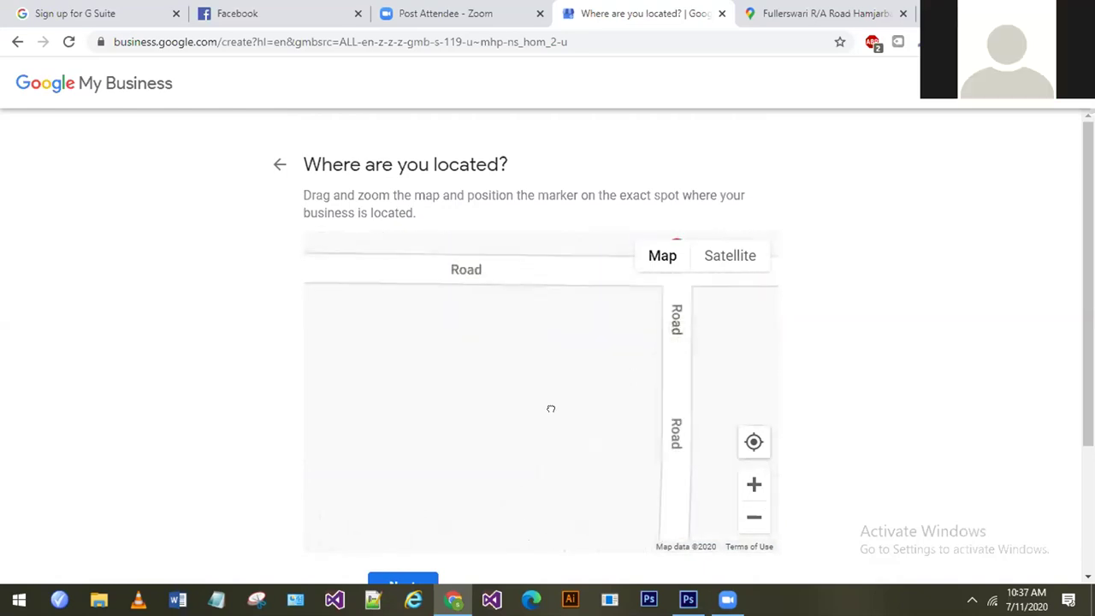
{"action": "left_click", "coordinate": [756, 486]}
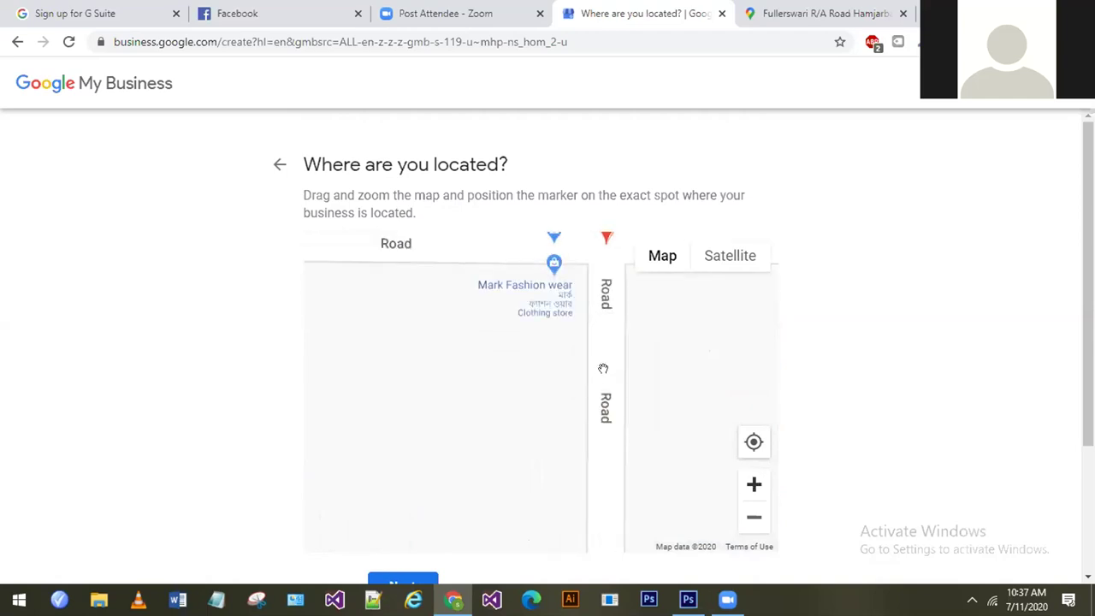
{"action": "left_click_drag", "start_coordinate": [615, 355], "coordinate": [569, 431]}
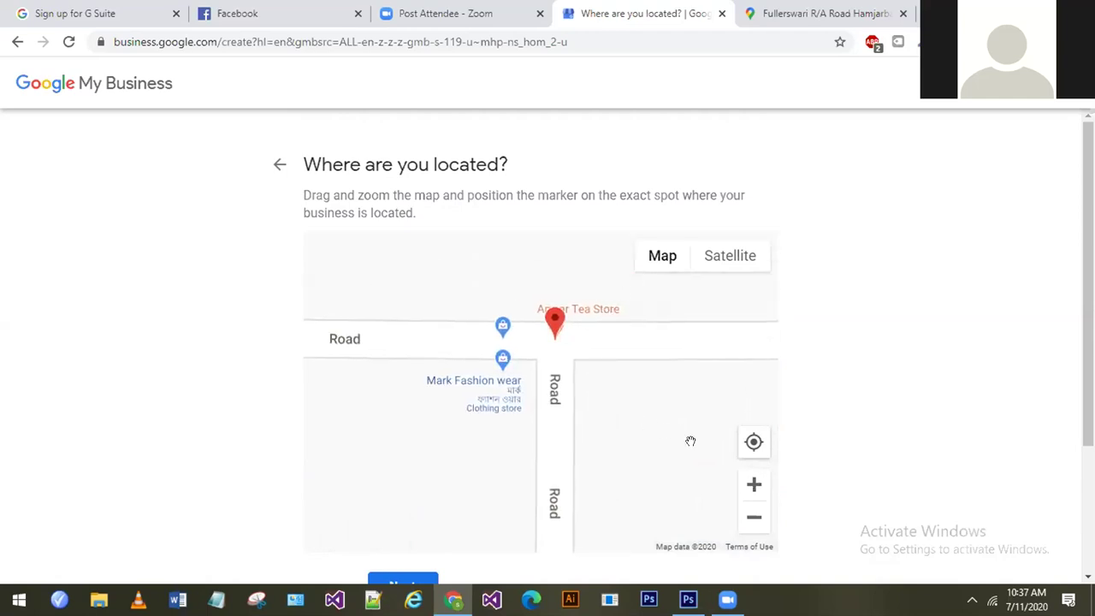
{"action": "left_click_drag", "start_coordinate": [660, 455], "coordinate": [675, 403]}
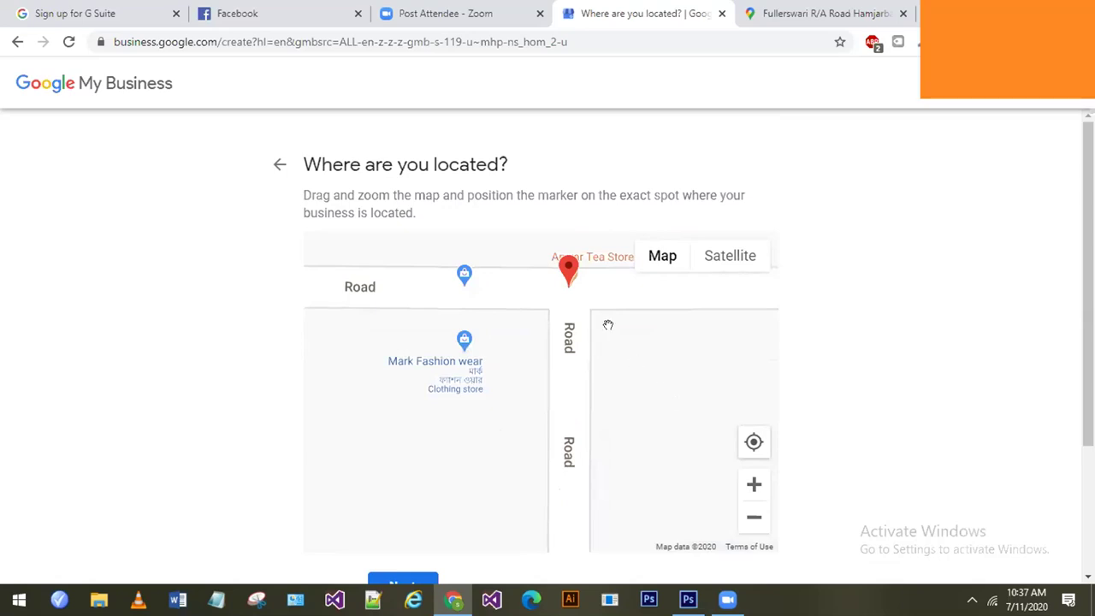
{"action": "left_click_drag", "start_coordinate": [628, 357], "coordinate": [653, 352]}
{"action": "scroll", "coordinate": [810, 371], "scroll_direction": "down", "scroll_amount": 2}
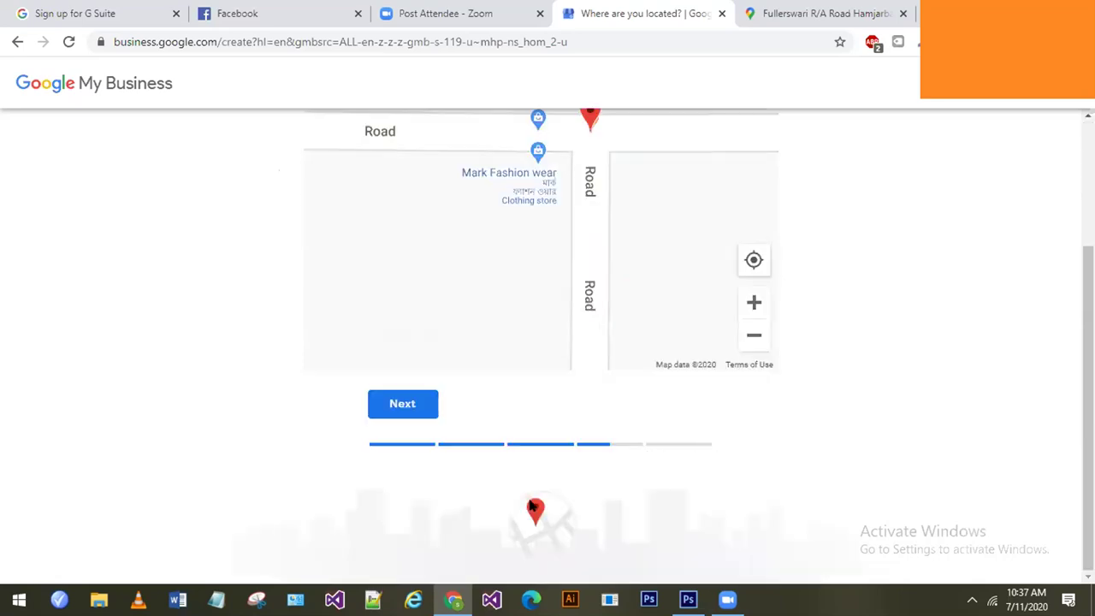
{"action": "scroll", "coordinate": [539, 503], "scroll_direction": "up", "scroll_amount": 2}
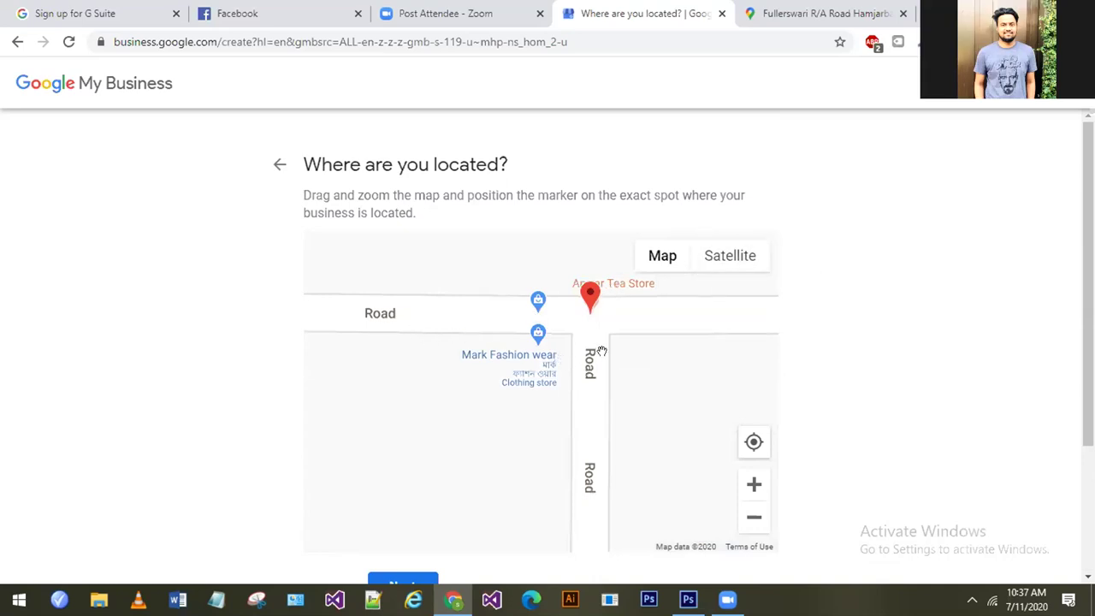
{"action": "scroll", "coordinate": [602, 364], "scroll_direction": "down", "scroll_amount": 3}
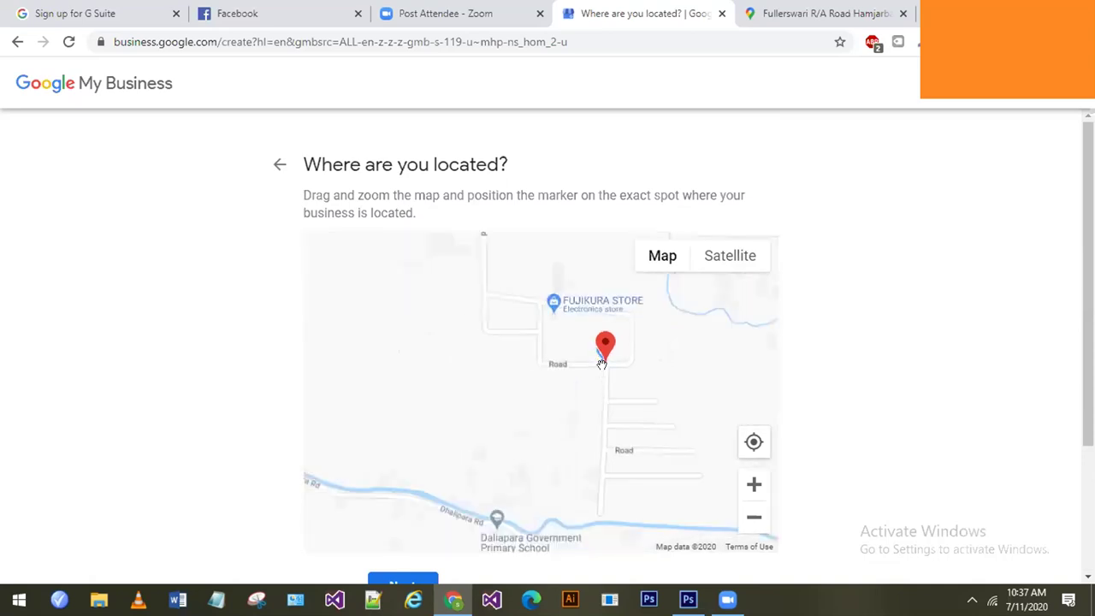
{"action": "scroll", "coordinate": [603, 363], "scroll_direction": "down", "scroll_amount": 1}
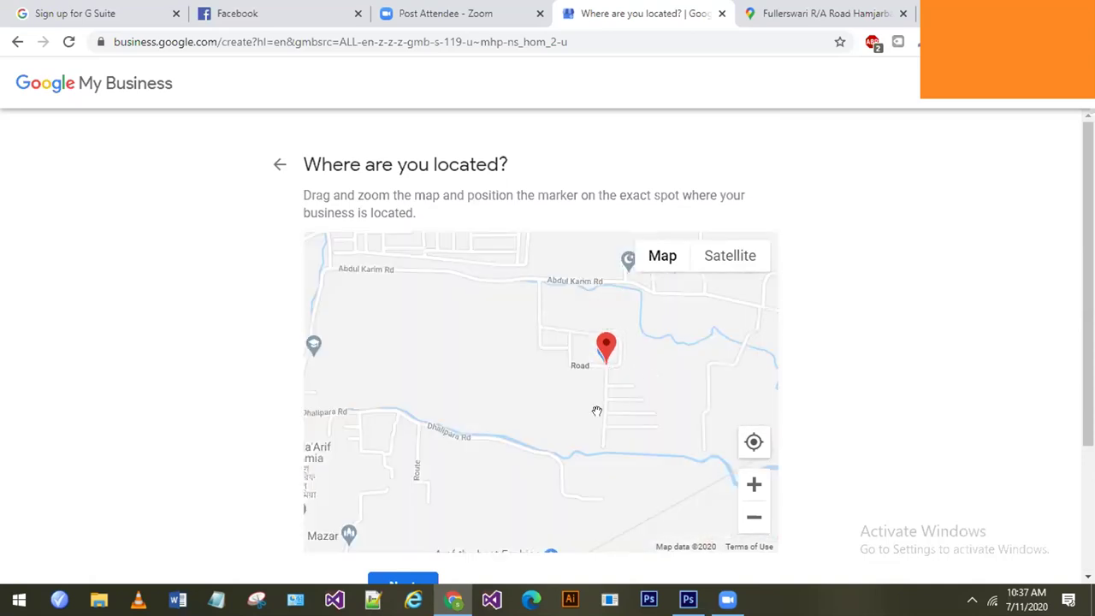
{"action": "scroll", "coordinate": [596, 412], "scroll_direction": "down", "scroll_amount": 1}
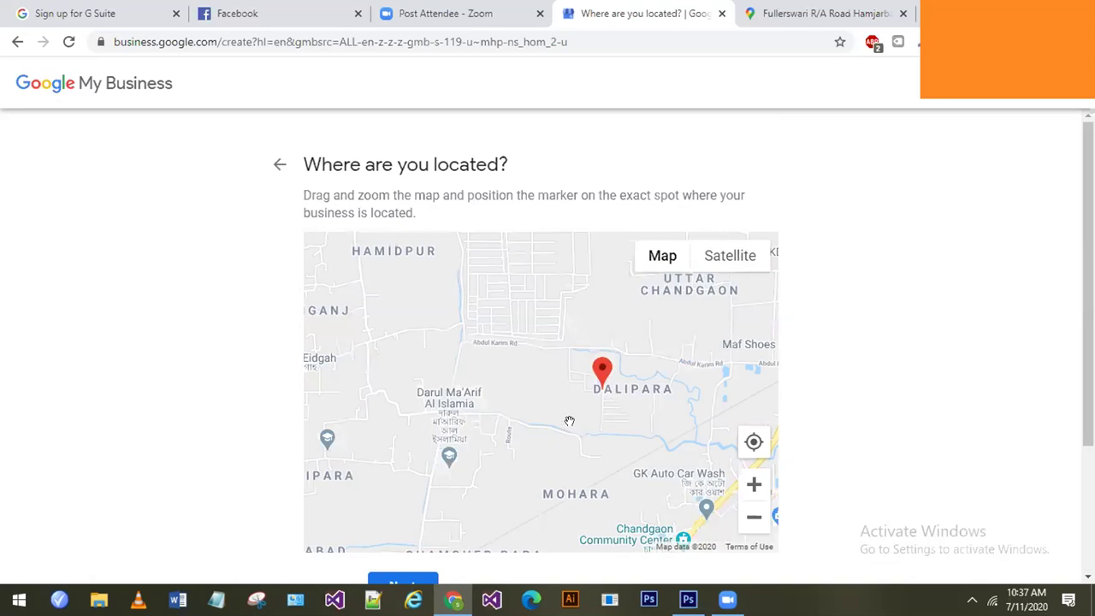
Zoom to street detail and pan toward Hotel Robin and Madina Jame Masjid near Hashem Bazar Rd
{"action": "scroll", "coordinate": [581, 419], "scroll_direction": "down", "scroll_amount": 1}
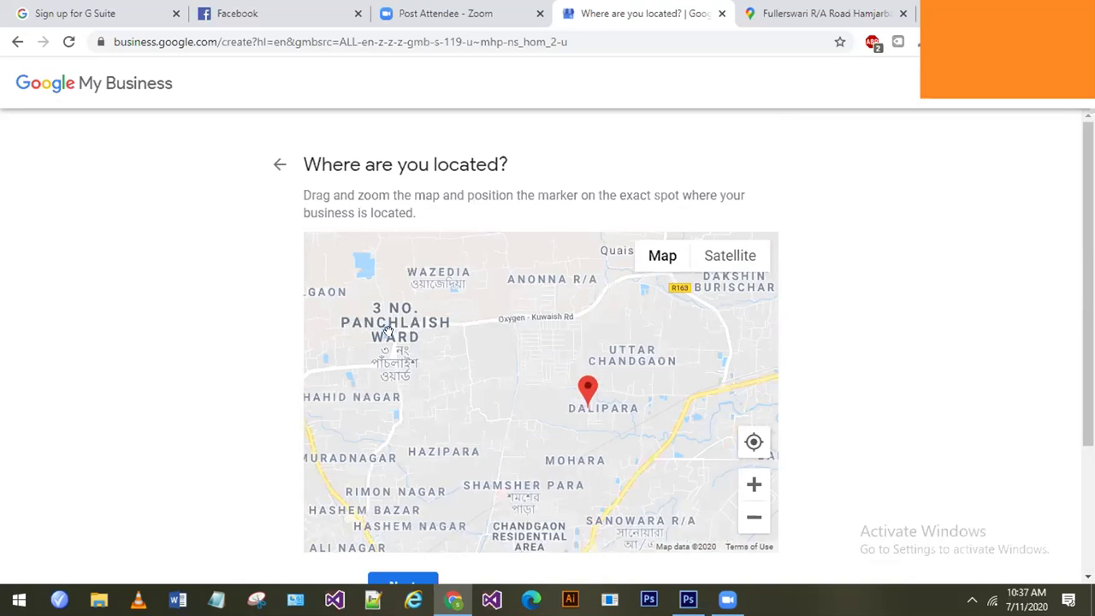
{"action": "left_click", "coordinate": [754, 484]}
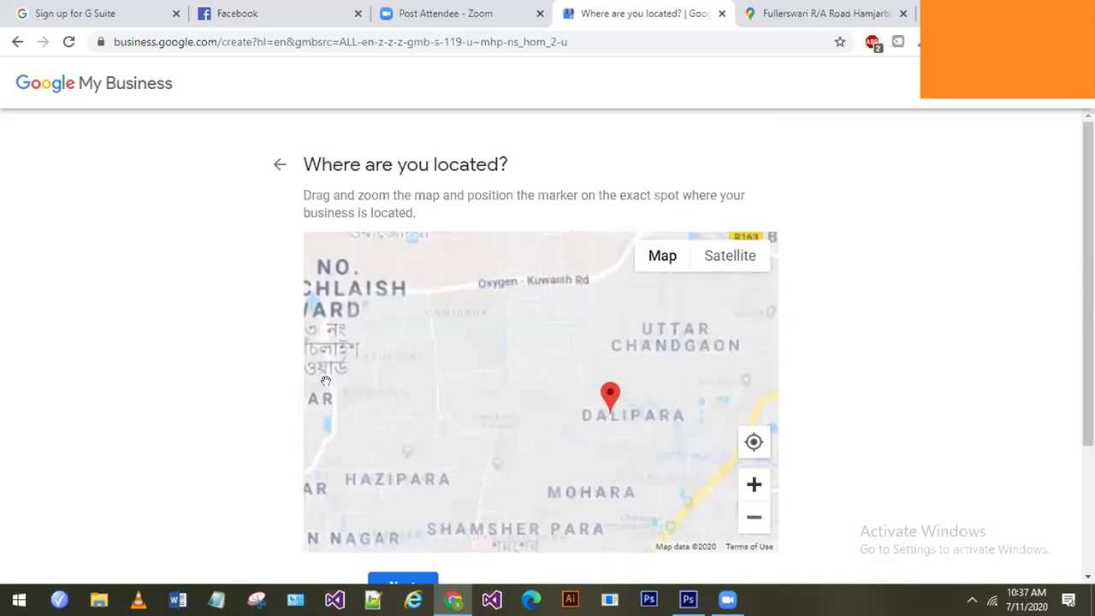
{"action": "left_click_drag", "start_coordinate": [402, 338], "coordinate": [492, 338]}
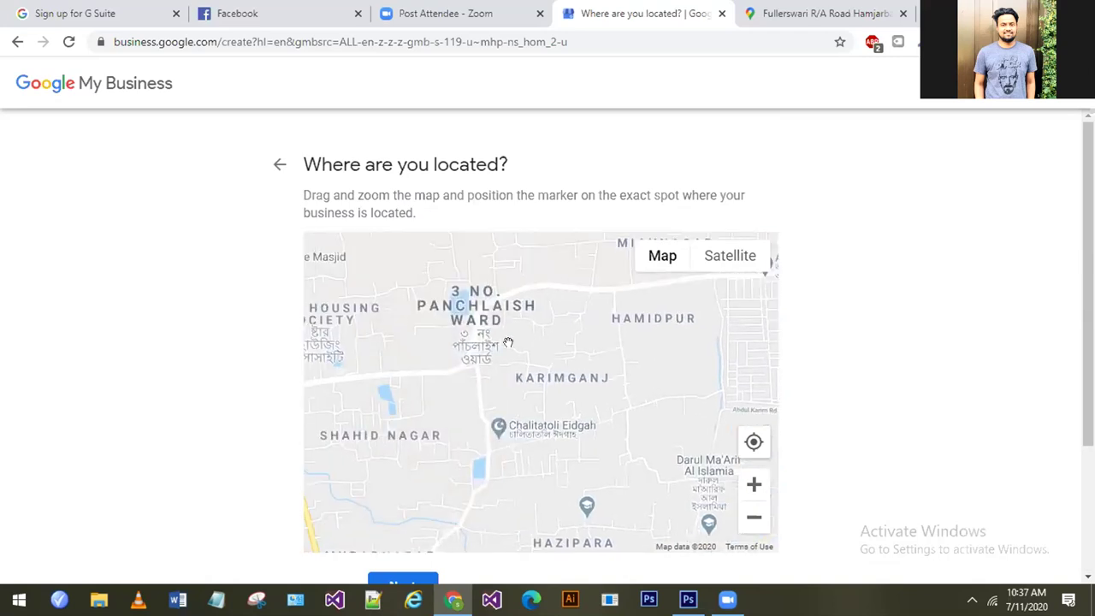
{"action": "left_click", "coordinate": [744, 493]}
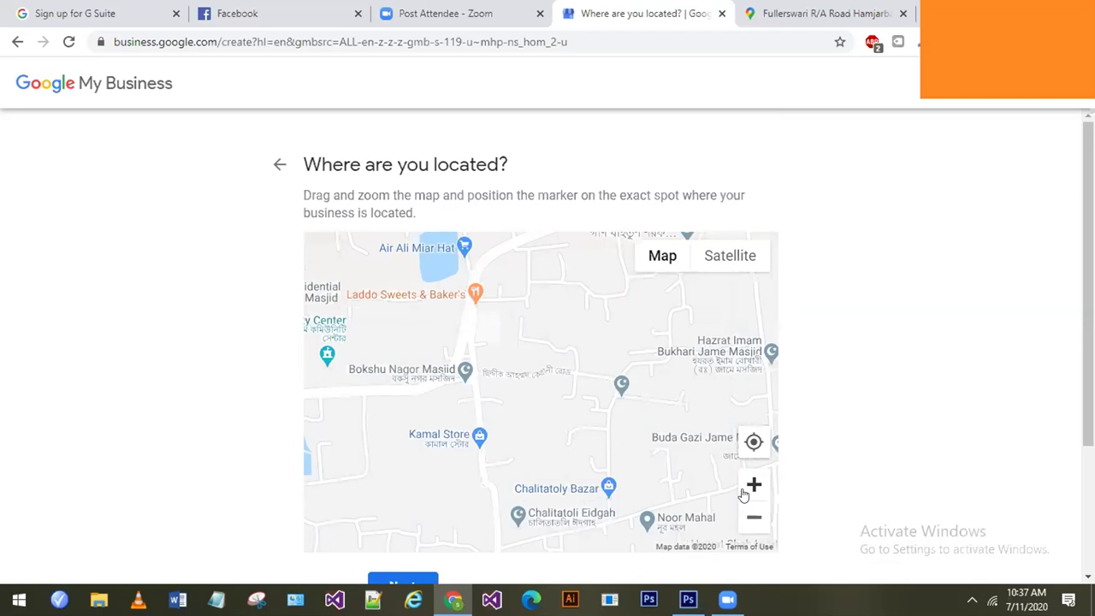
{"action": "left_click_drag", "start_coordinate": [538, 334], "coordinate": [533, 360]}
{"action": "left_click_drag", "start_coordinate": [601, 314], "coordinate": [653, 275]}
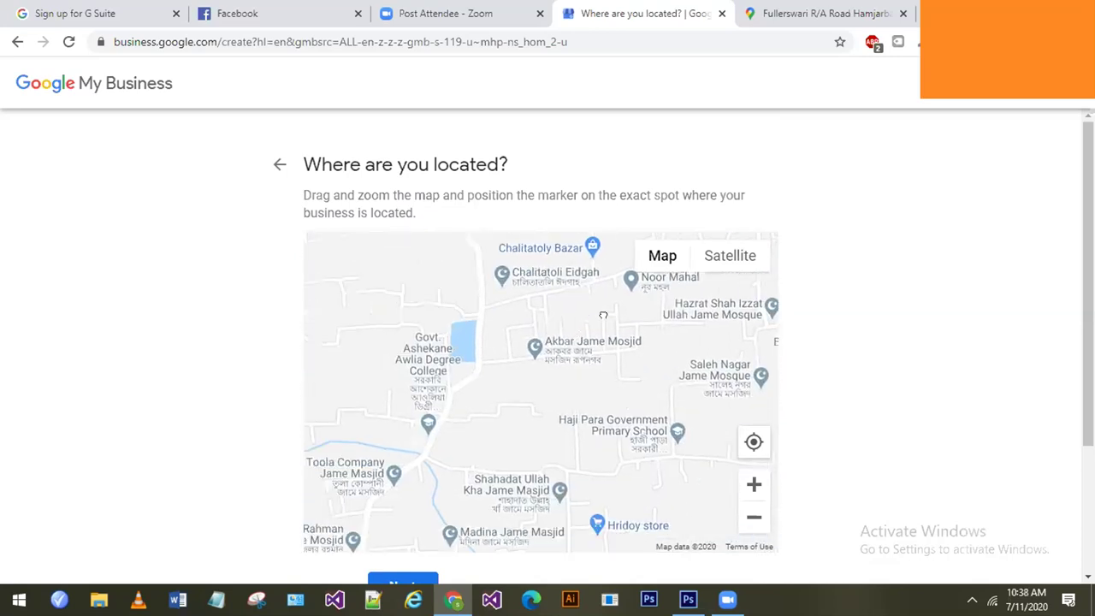
{"action": "left_click_drag", "start_coordinate": [409, 375], "coordinate": [506, 320]}
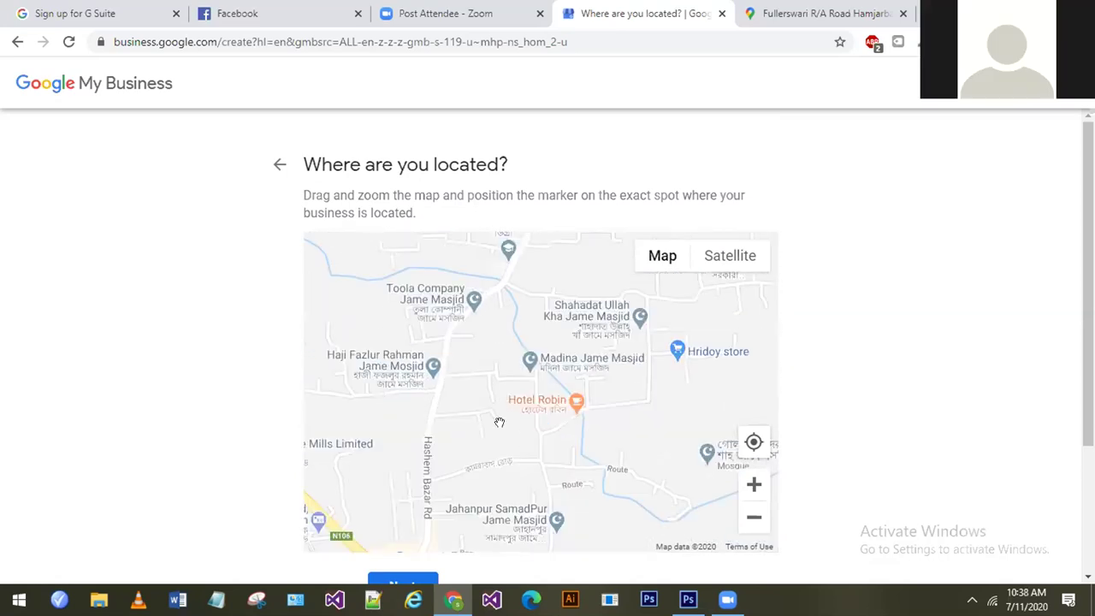
Shrink and restore the page zoom, then centre the map on Hazipara and Karimganj
{"action": "key", "text": "Up"}
{"action": "key", "text": "ctrl+minus"}
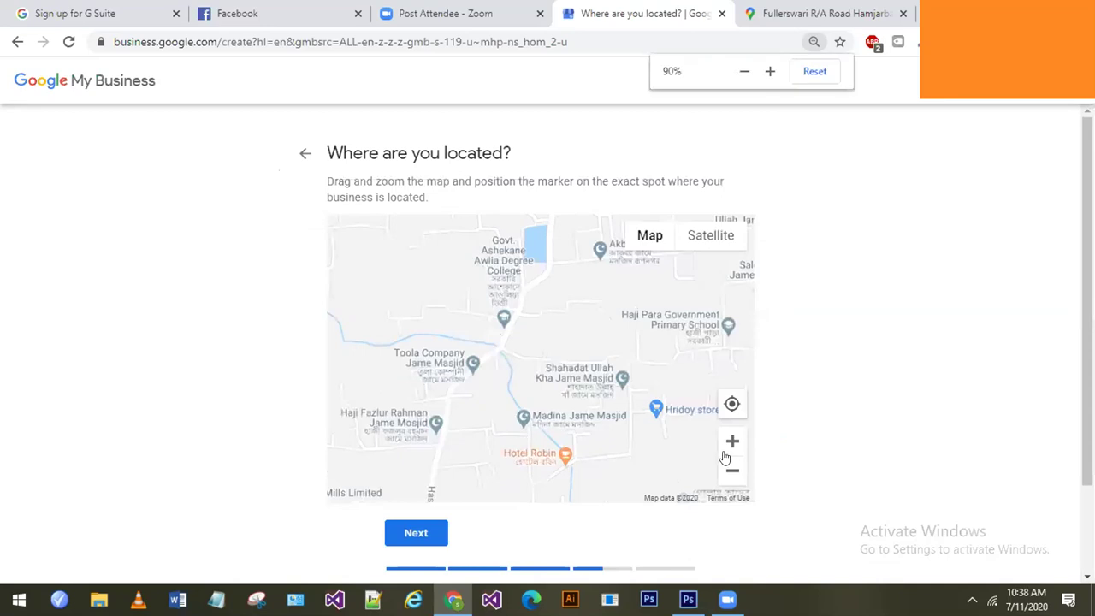
{"action": "key", "text": "ctrl+plus"}
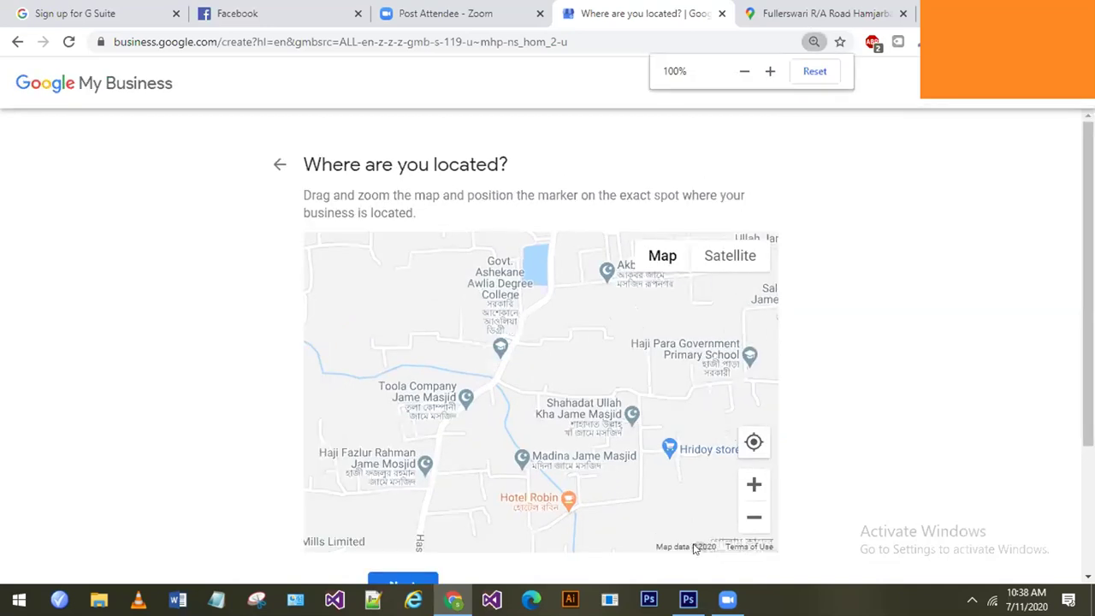
{"action": "left_click", "coordinate": [754, 485]}
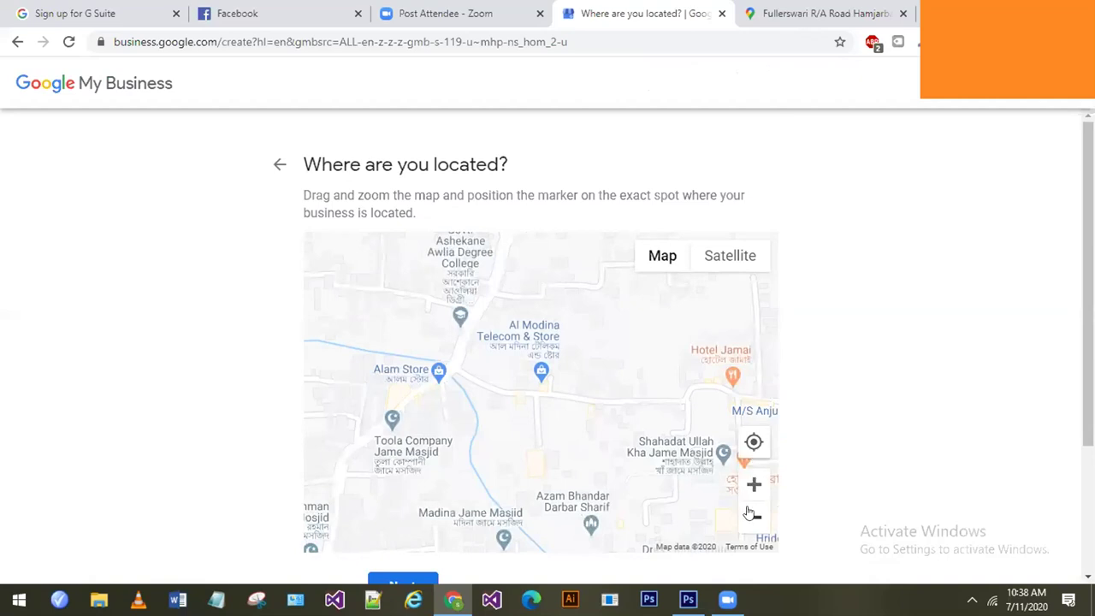
{"action": "left_click", "coordinate": [753, 514]}
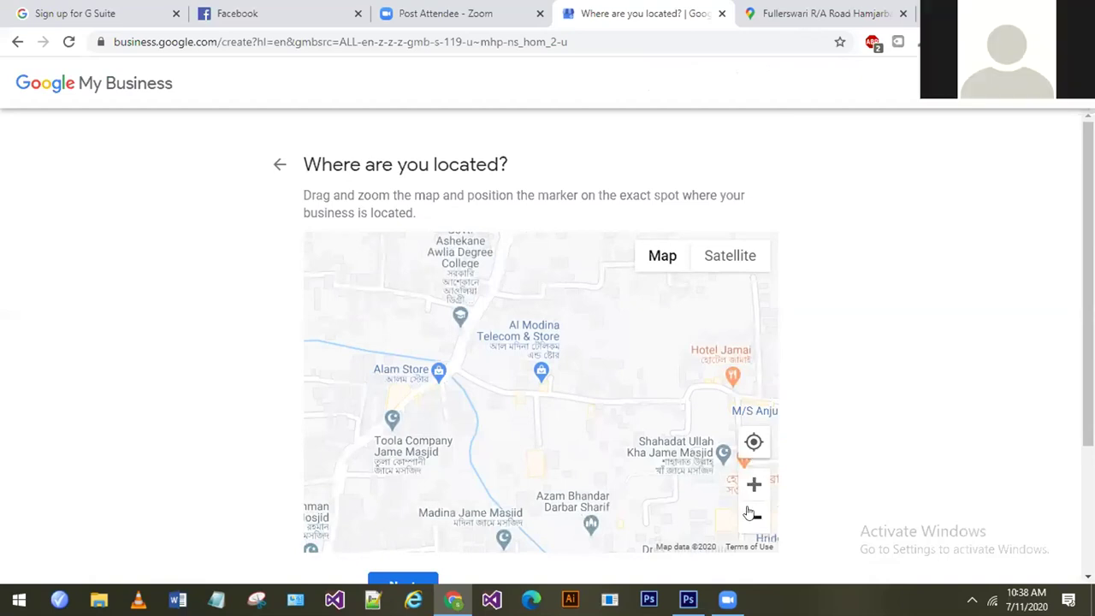
{"action": "left_click", "coordinate": [753, 514]}
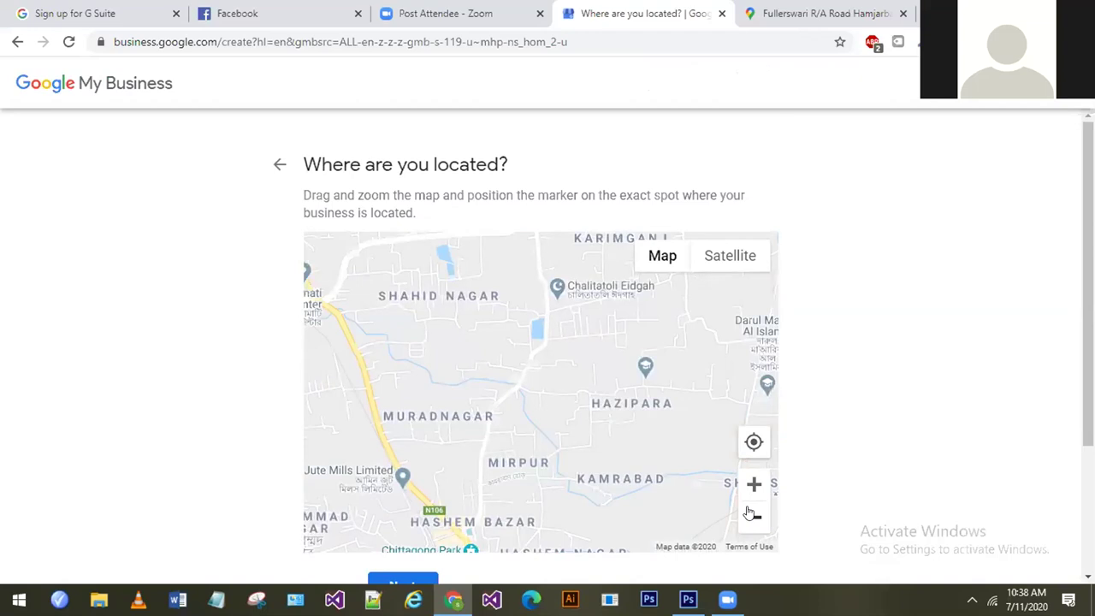
{"action": "left_click_drag", "start_coordinate": [576, 367], "coordinate": [470, 376]}
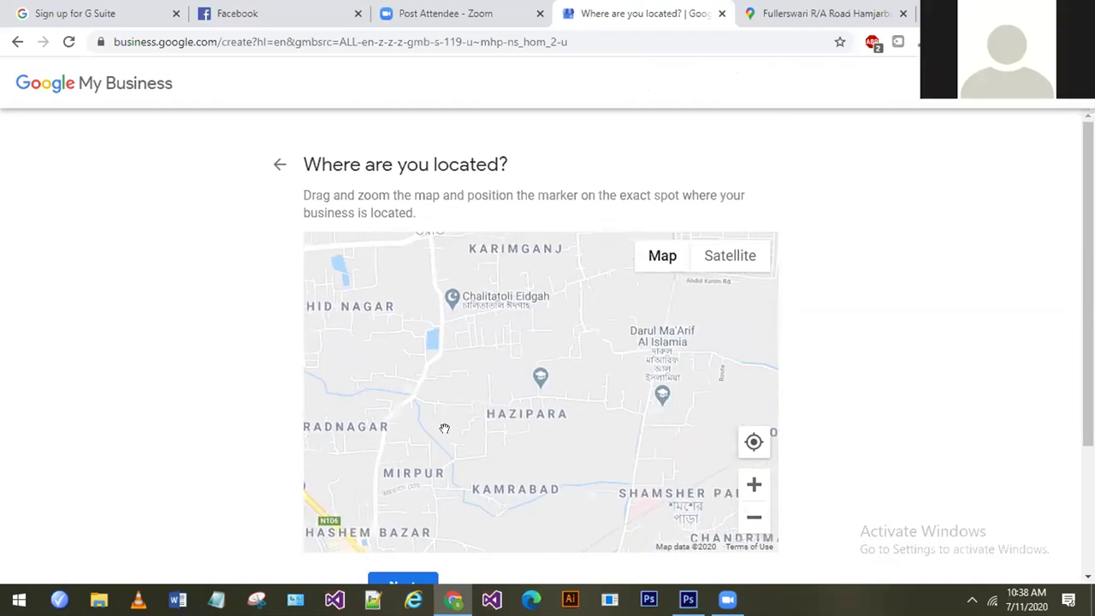
Zoom out to find the marker, then centre and zoom in on 3 No. Panchlaish Ward
{"action": "left_click", "coordinate": [754, 521]}
{"action": "left_click", "coordinate": [753, 521]}
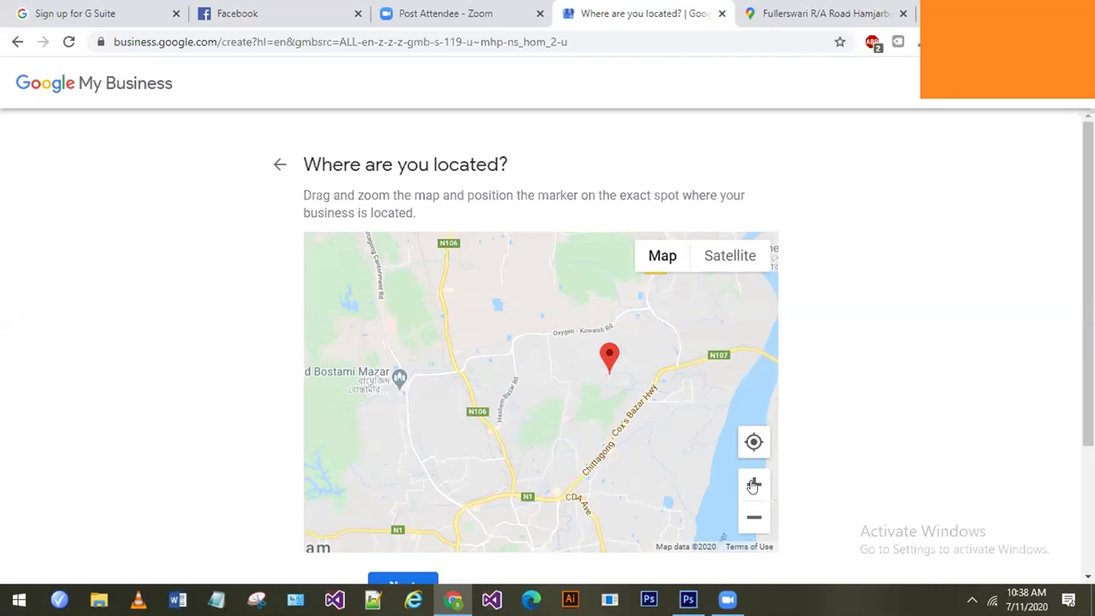
{"action": "left_click", "coordinate": [754, 485]}
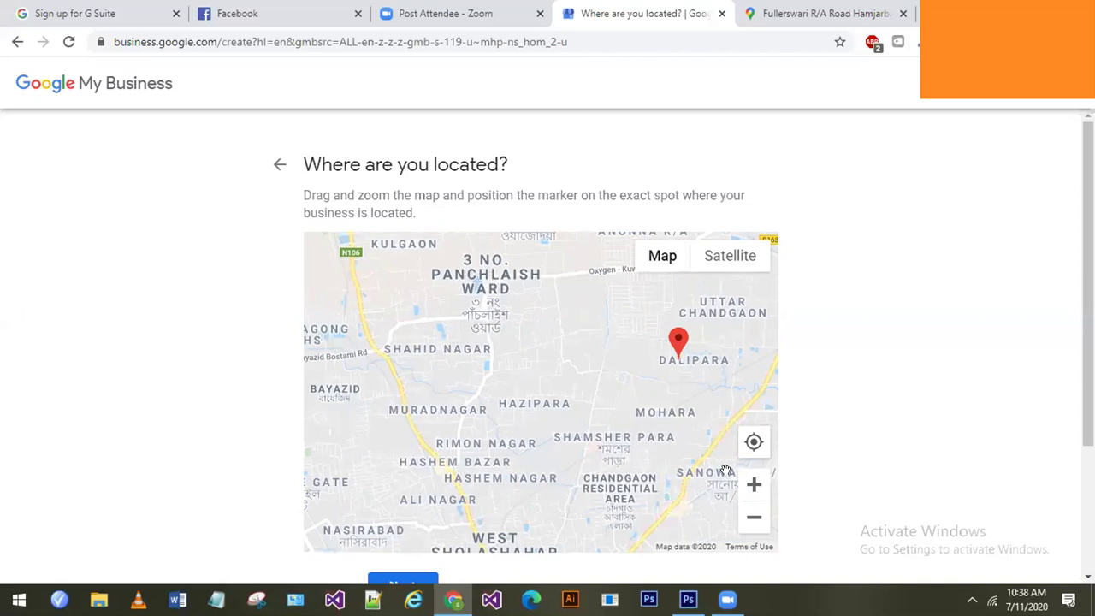
{"action": "left_click", "coordinate": [749, 486]}
{"action": "left_click_drag", "start_coordinate": [496, 266], "coordinate": [472, 390]}
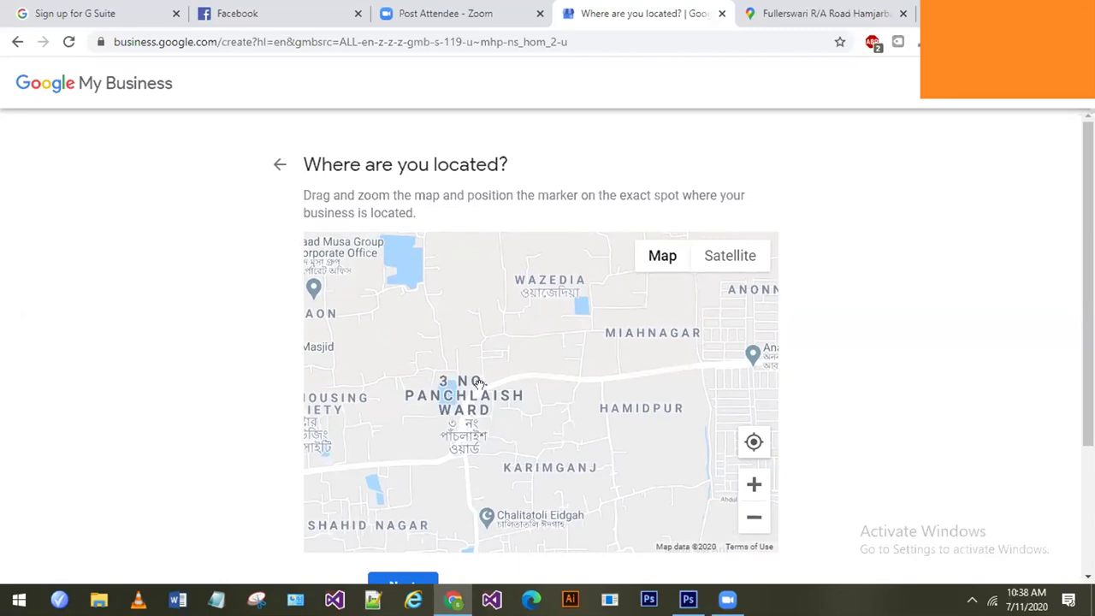
{"action": "left_click", "coordinate": [754, 485]}
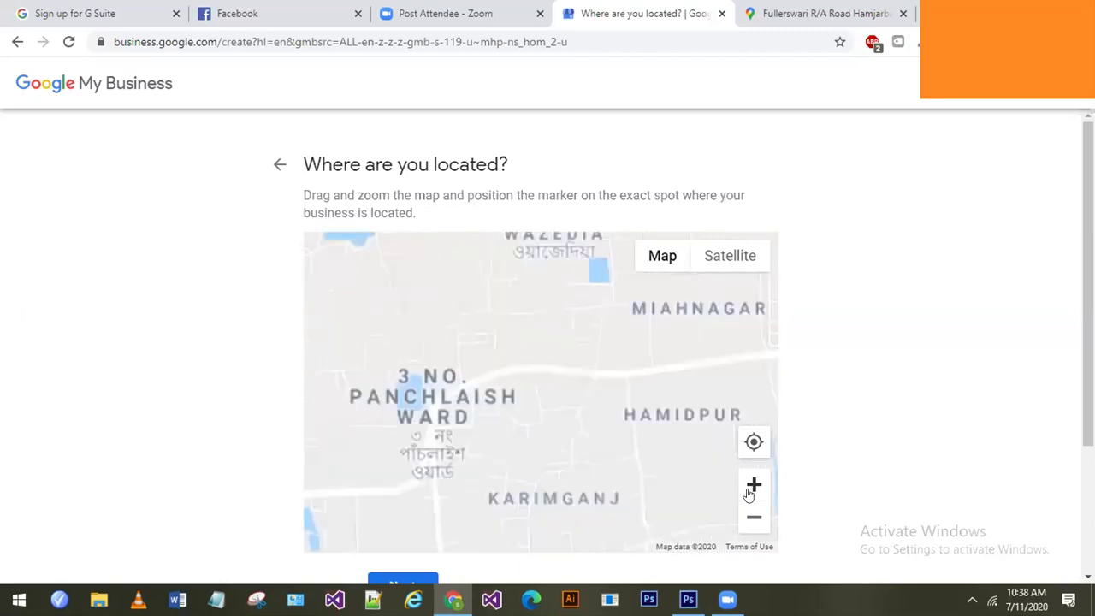
{"action": "left_click", "coordinate": [754, 485]}
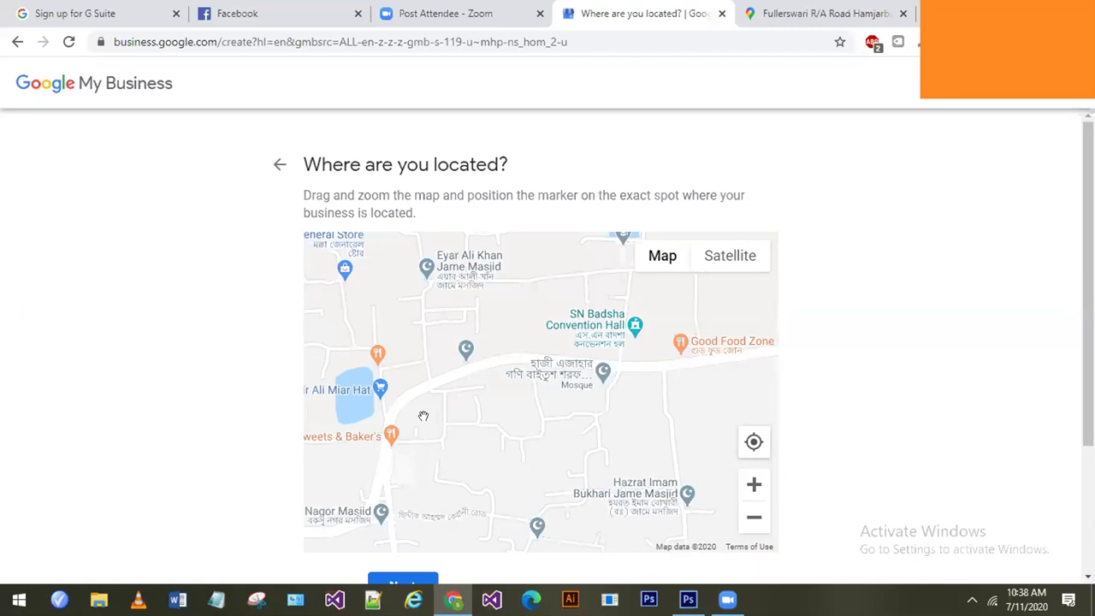
{"action": "left_click_drag", "start_coordinate": [428, 418], "coordinate": [511, 399]}
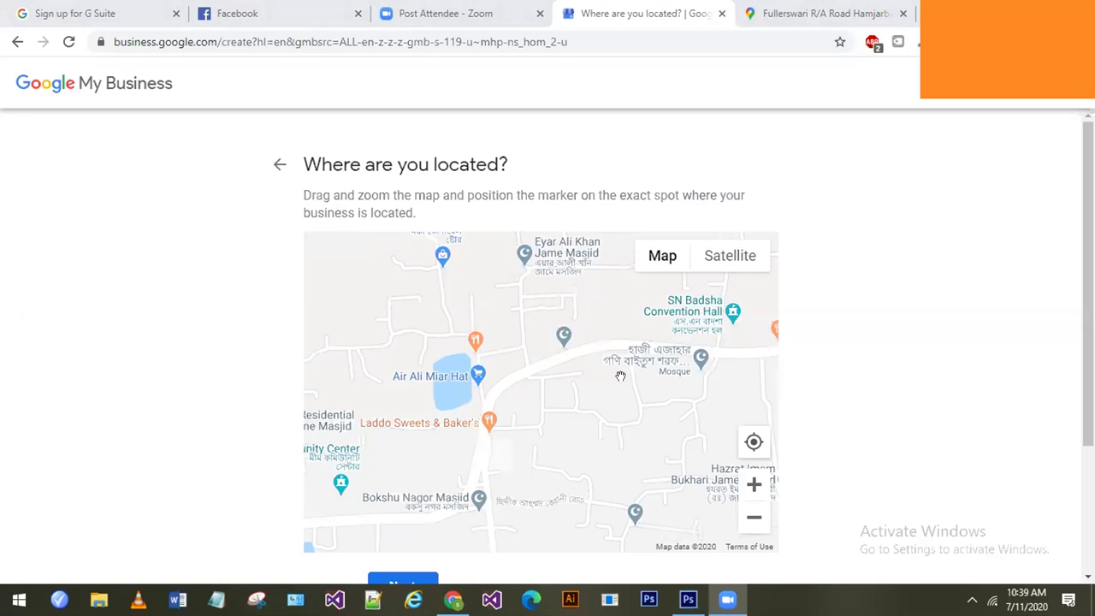
{"action": "scroll", "coordinate": [620, 377], "scroll_direction": "down", "scroll_amount": 2}
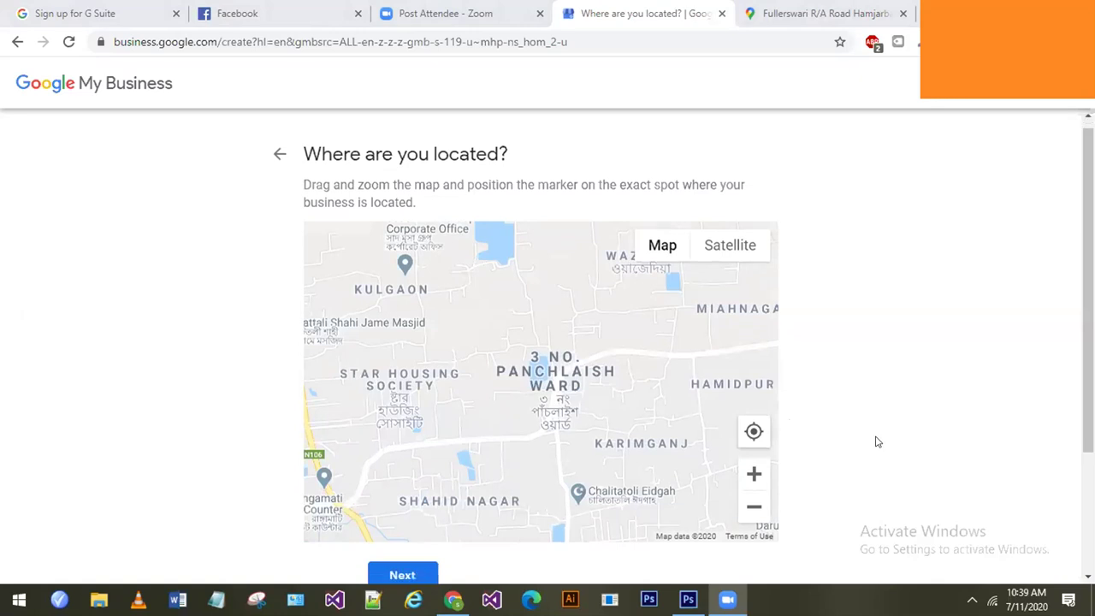
Zoom the location map out to the whole Chattogram area and coastline
{"action": "scroll", "coordinate": [875, 440], "scroll_direction": "down", "scroll_amount": 2}
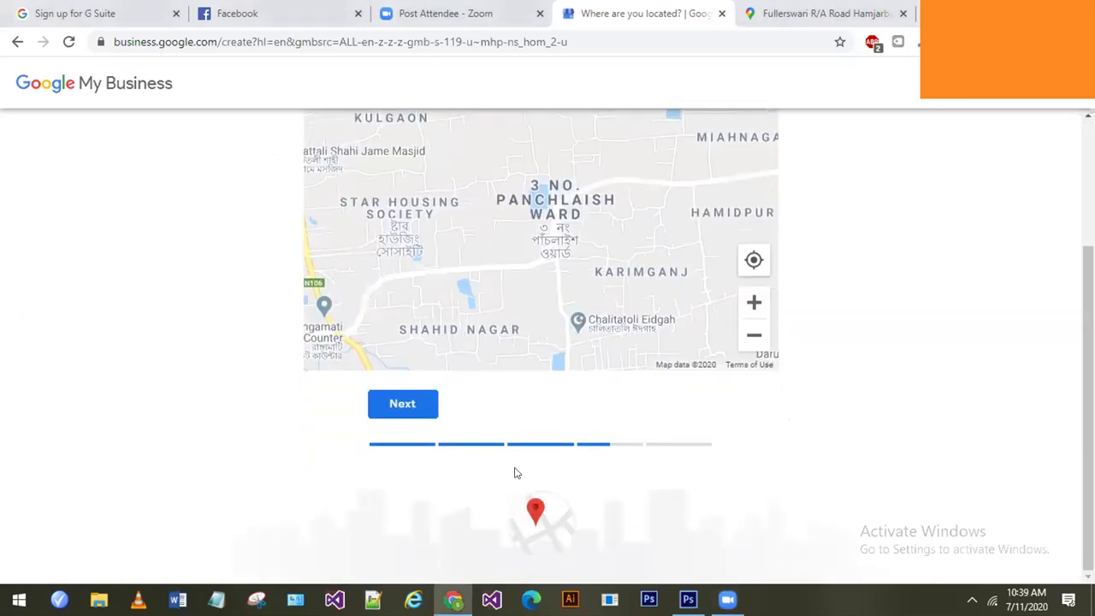
{"action": "scroll", "coordinate": [534, 454], "scroll_direction": "up", "scroll_amount": 2}
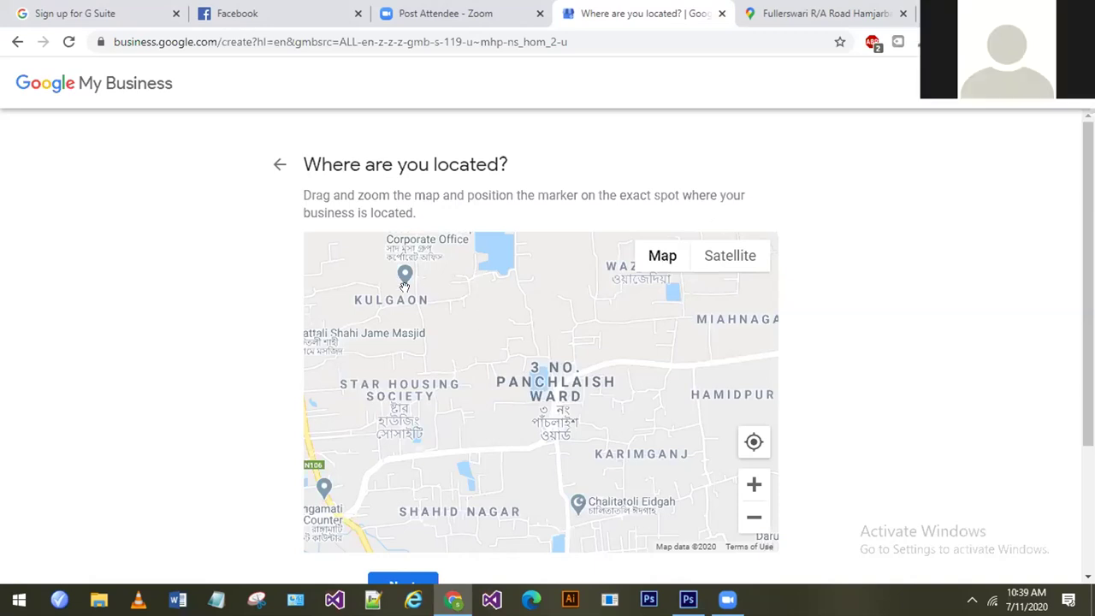
{"action": "scroll", "coordinate": [750, 337], "scroll_direction": "up", "scroll_amount": 1}
{"action": "scroll", "coordinate": [726, 355], "scroll_direction": "down", "scroll_amount": 4}
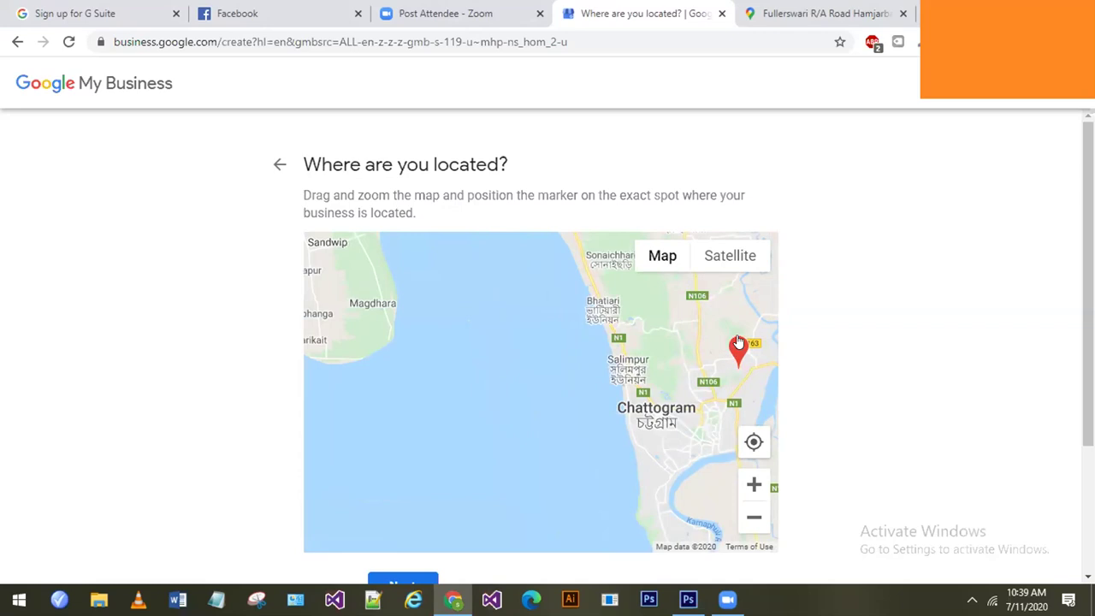
Zoom from Chattogram down to street level and place the marker right of the road corner
{"action": "left_click", "coordinate": [754, 485]}
{"action": "mouse_move", "coordinate": [697, 390]}
{"action": "left_mouse_down"}
{"action": "mouse_move", "coordinate": [530, 360]}
{"action": "mouse_move", "coordinate": [430, 366]}
{"action": "left_mouse_up"}
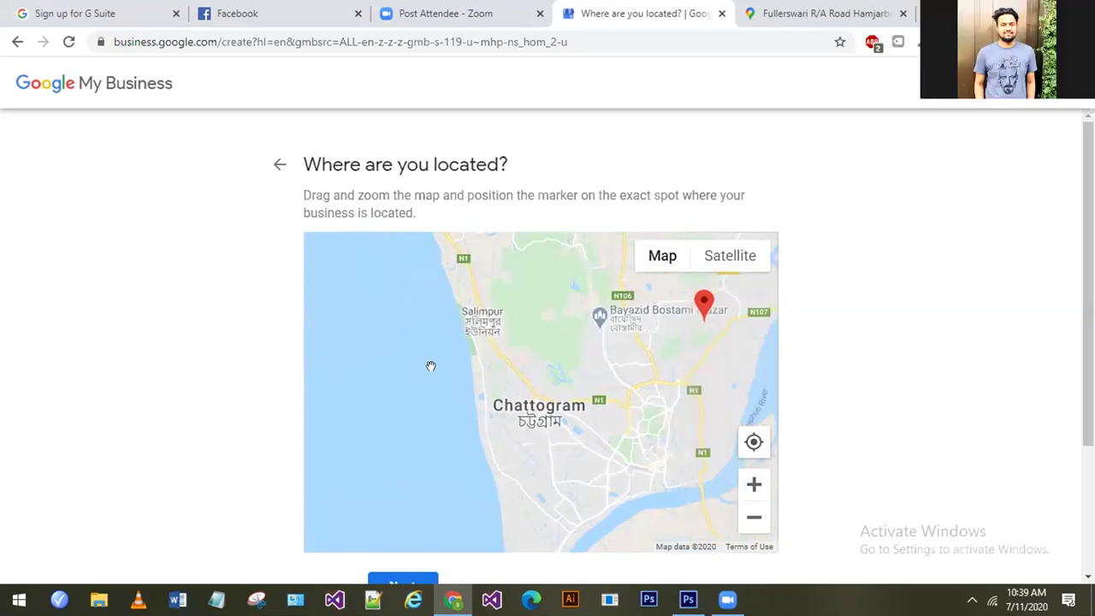
{"action": "left_click", "coordinate": [753, 484]}
{"action": "left_click", "coordinate": [753, 484]}
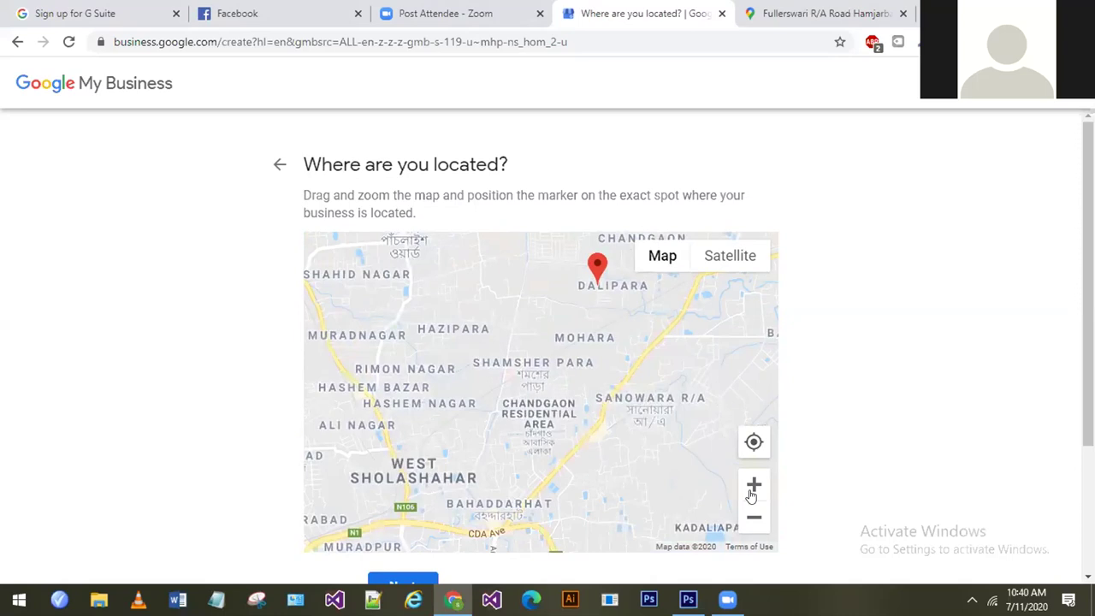
{"action": "left_click", "coordinate": [753, 484]}
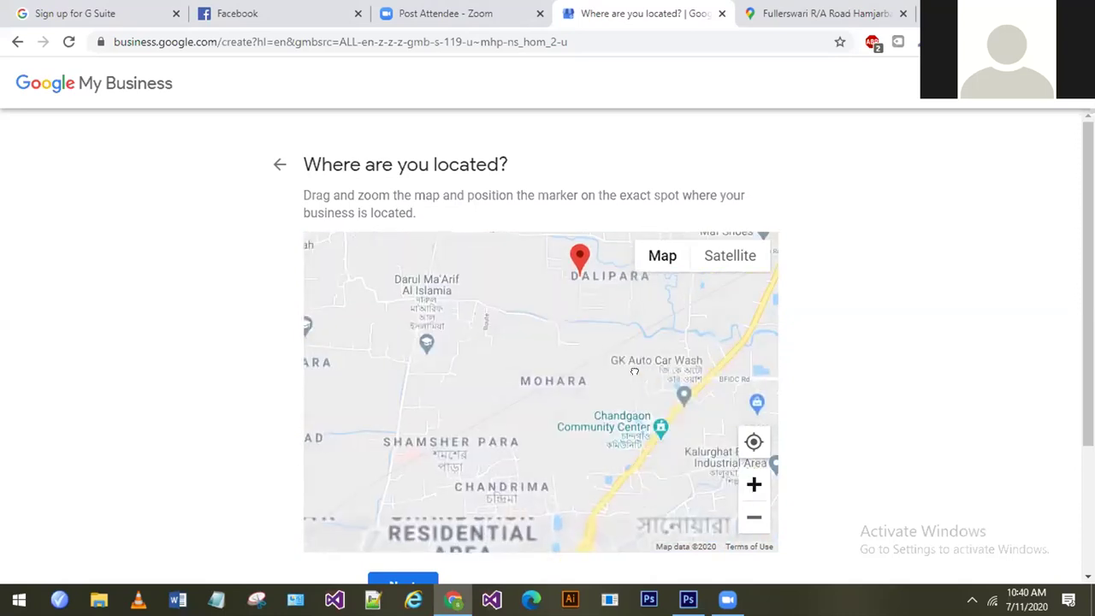
{"action": "left_click", "coordinate": [753, 484]}
{"action": "left_click", "coordinate": [753, 484]}
{"action": "left_click", "coordinate": [753, 484]}
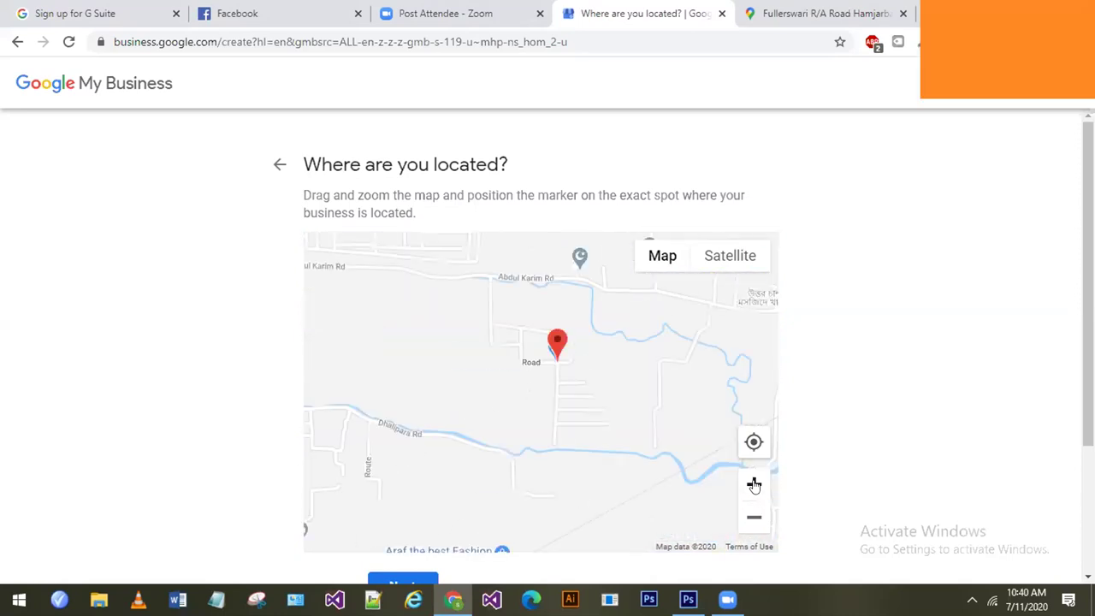
{"action": "left_click", "coordinate": [754, 484]}
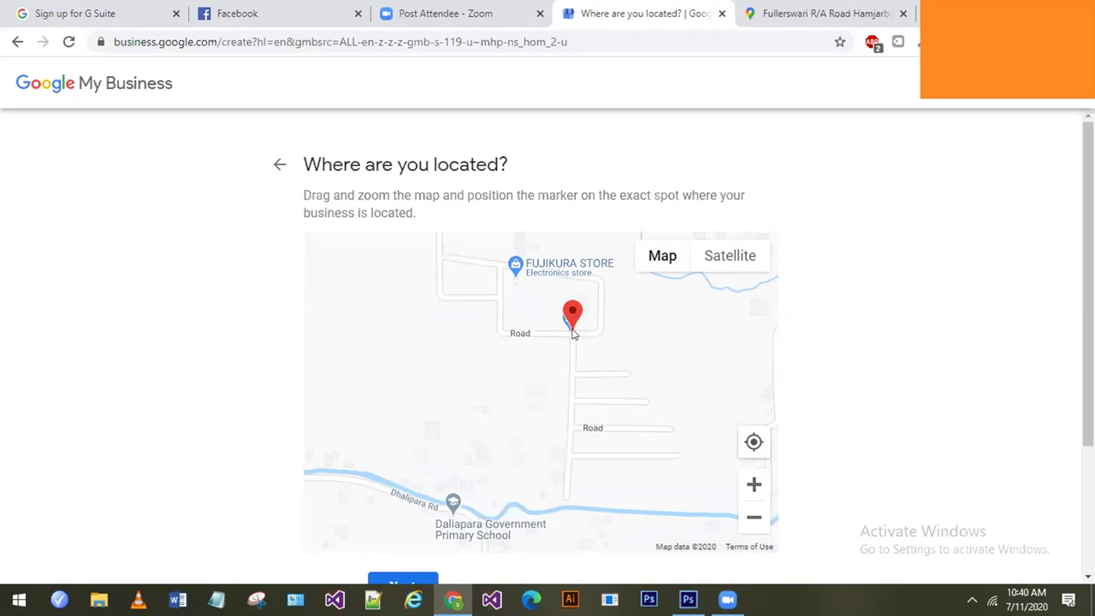
{"action": "left_click", "coordinate": [753, 484]}
{"action": "left_click_drag", "start_coordinate": [600, 378], "coordinate": [535, 447]}
{"action": "mouse_move", "coordinate": [537, 325]}
{"action": "left_mouse_down"}
{"action": "mouse_move", "coordinate": [674, 317]}
{"action": "mouse_move", "coordinate": [501, 396]}
{"action": "mouse_move", "coordinate": [328, 406]}
{"action": "left_mouse_up"}
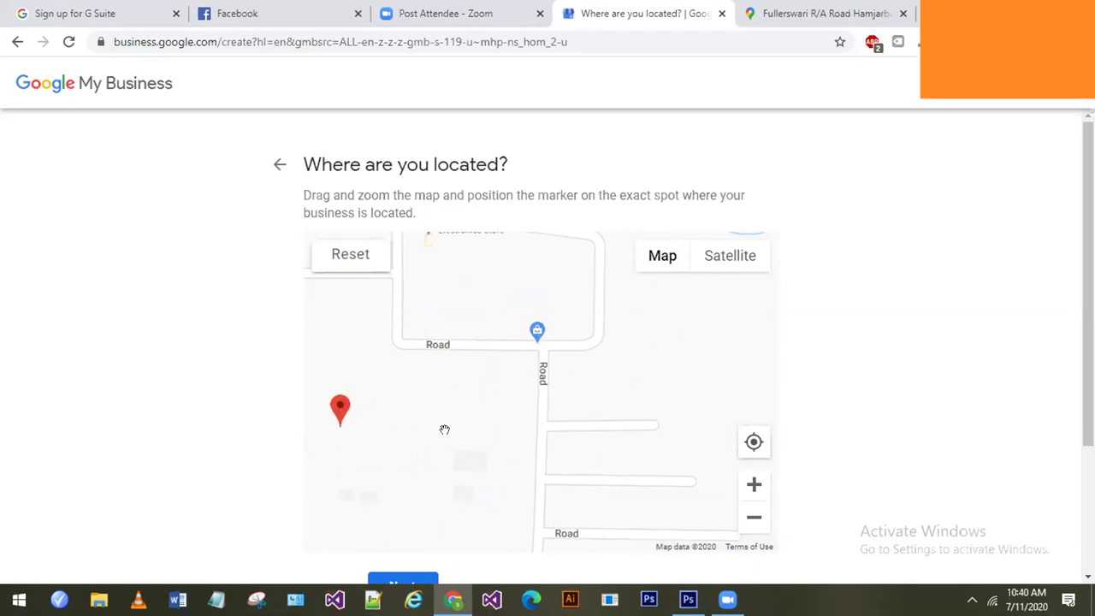
Zoom out to the Chandgaon neighbourhoods and request the device's current location
{"action": "left_click", "coordinate": [754, 517]}
{"action": "left_click", "coordinate": [755, 518]}
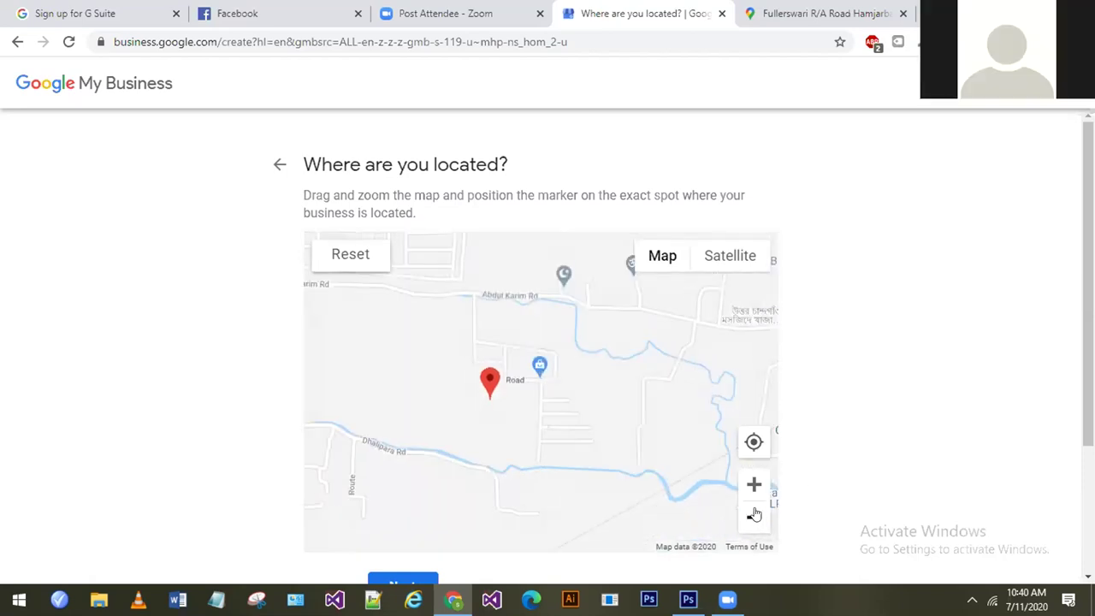
{"action": "left_click", "coordinate": [755, 518]}
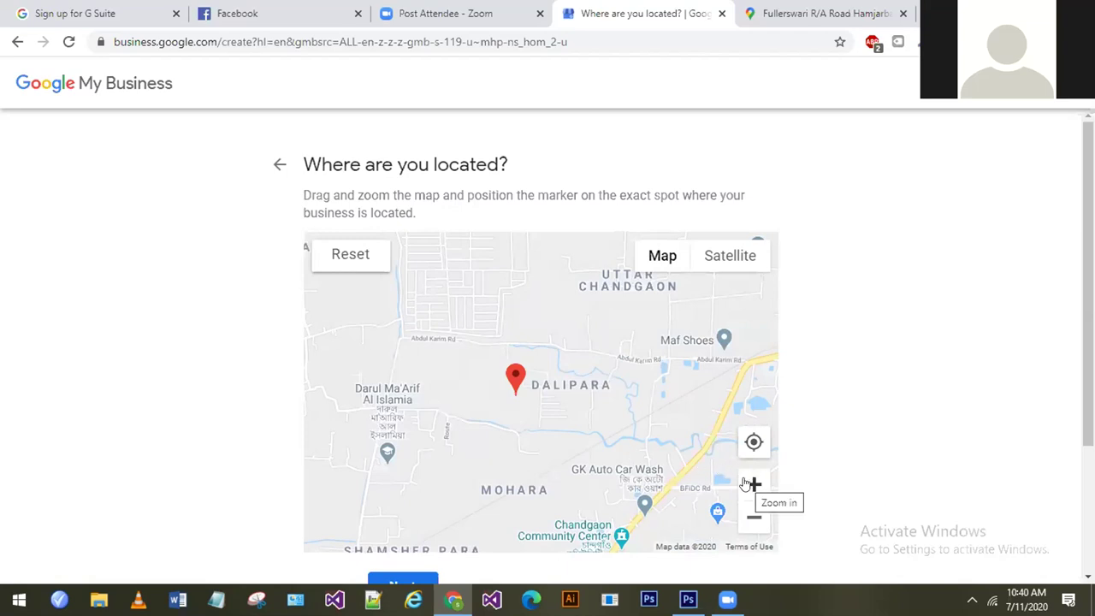
{"action": "left_click", "coordinate": [750, 445]}
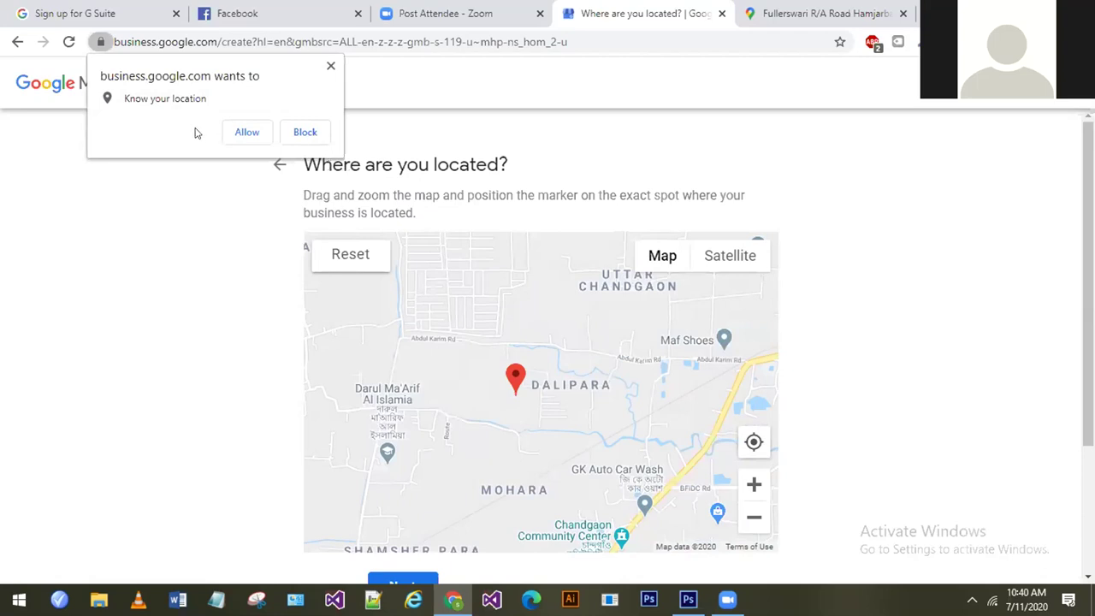
Allow location access and zoom around the marker to bring Amin Jute Mills into view
{"action": "left_click", "coordinate": [247, 132]}
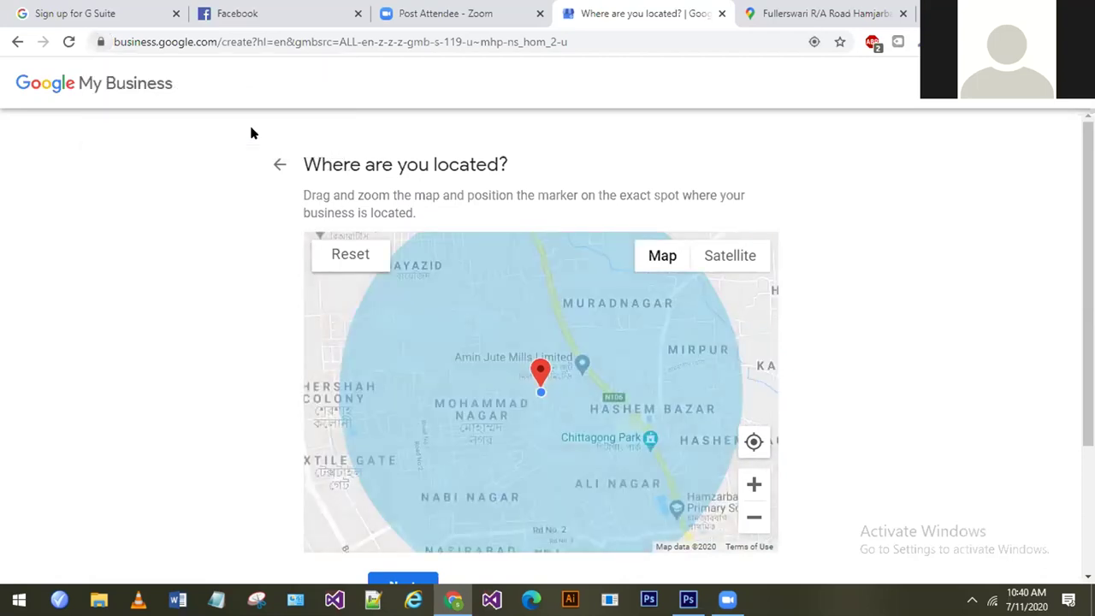
{"action": "left_click", "coordinate": [753, 484]}
{"action": "left_click", "coordinate": [753, 484]}
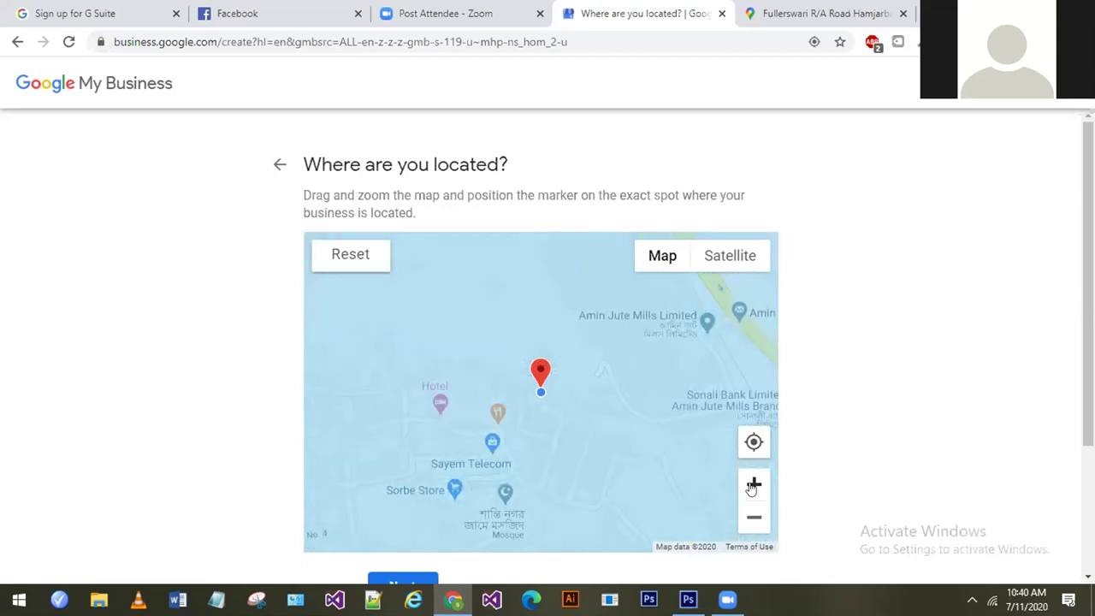
{"action": "left_click", "coordinate": [753, 485]}
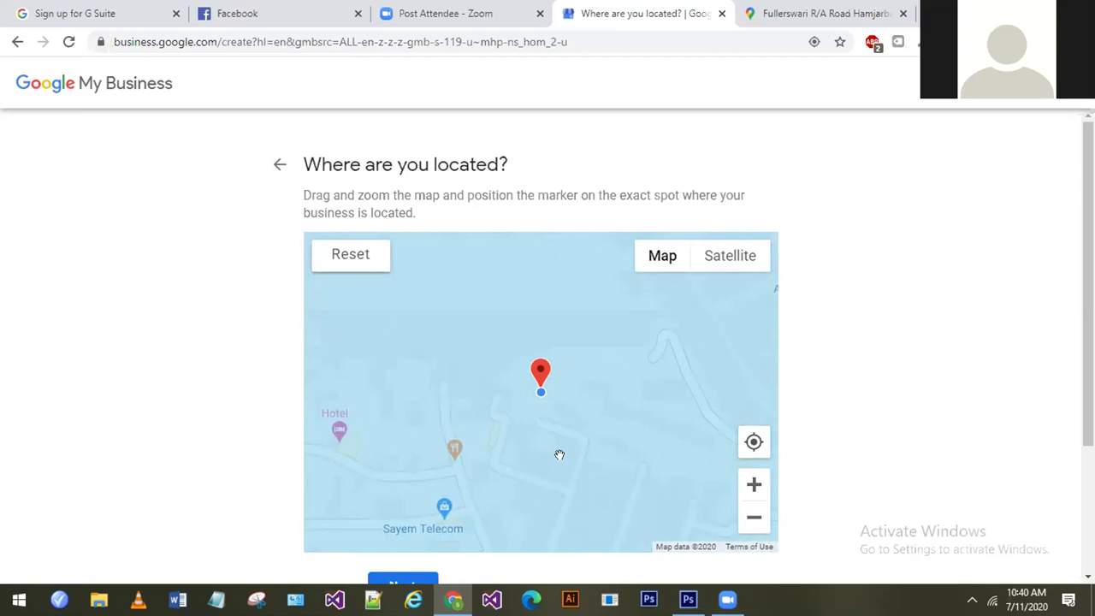
{"action": "left_click_drag", "start_coordinate": [685, 474], "coordinate": [506, 421]}
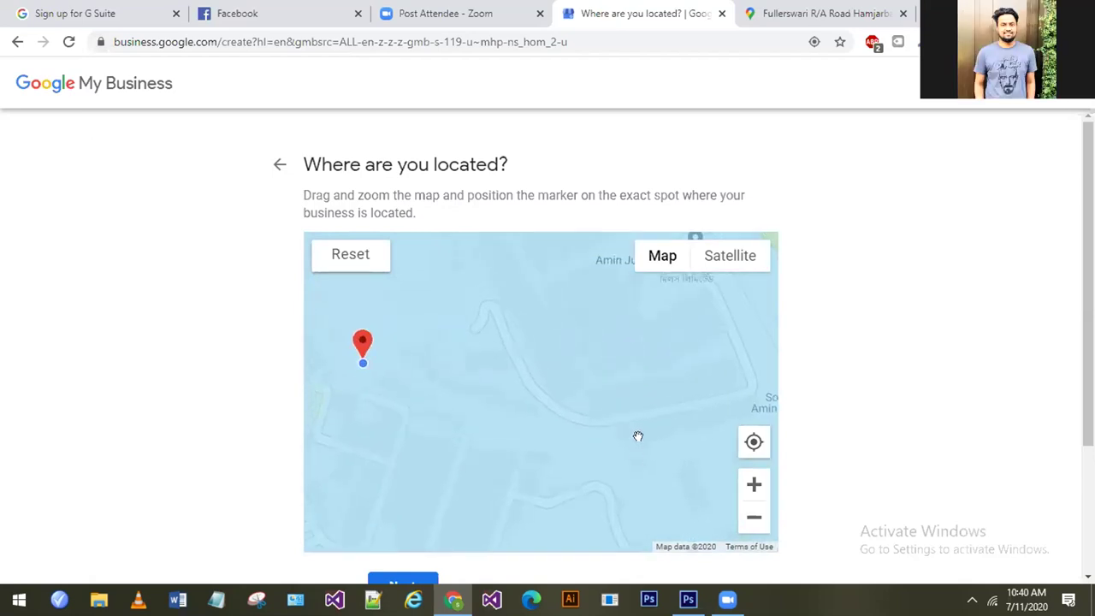
{"action": "scroll", "coordinate": [638, 430], "scroll_direction": "down", "scroll_amount": 2}
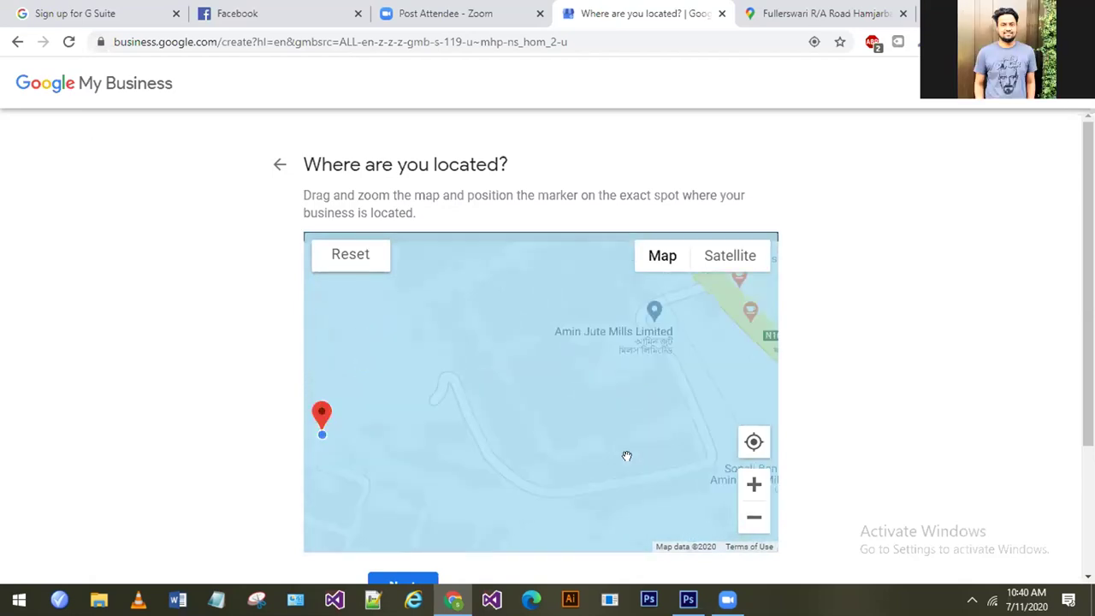
{"action": "left_click", "coordinate": [748, 520]}
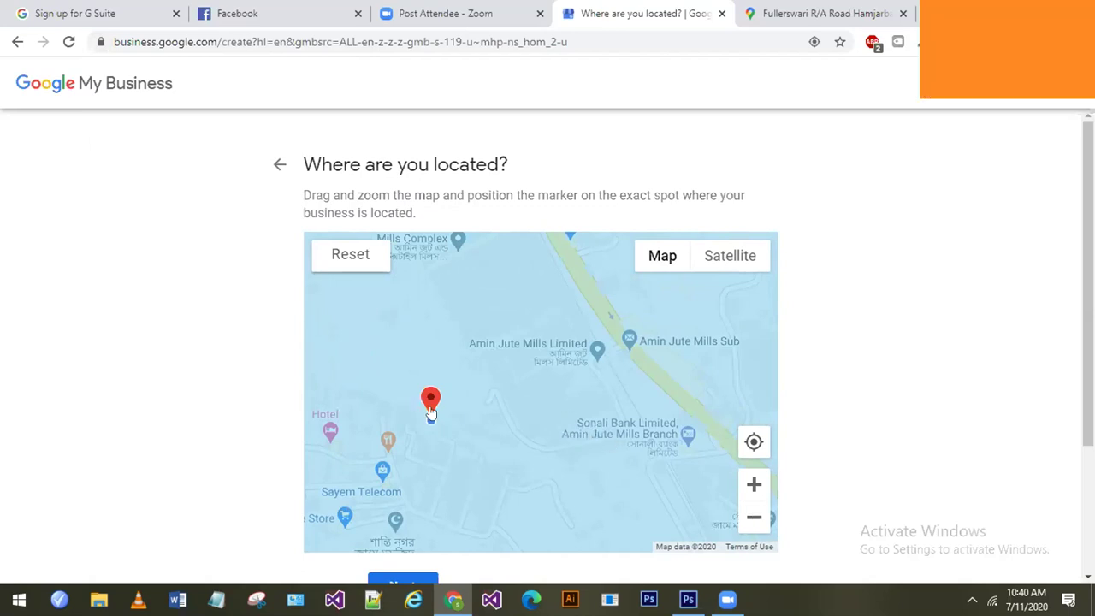
Recentre the marker and shift it relative to the blue location dot
{"action": "left_click", "coordinate": [753, 486]}
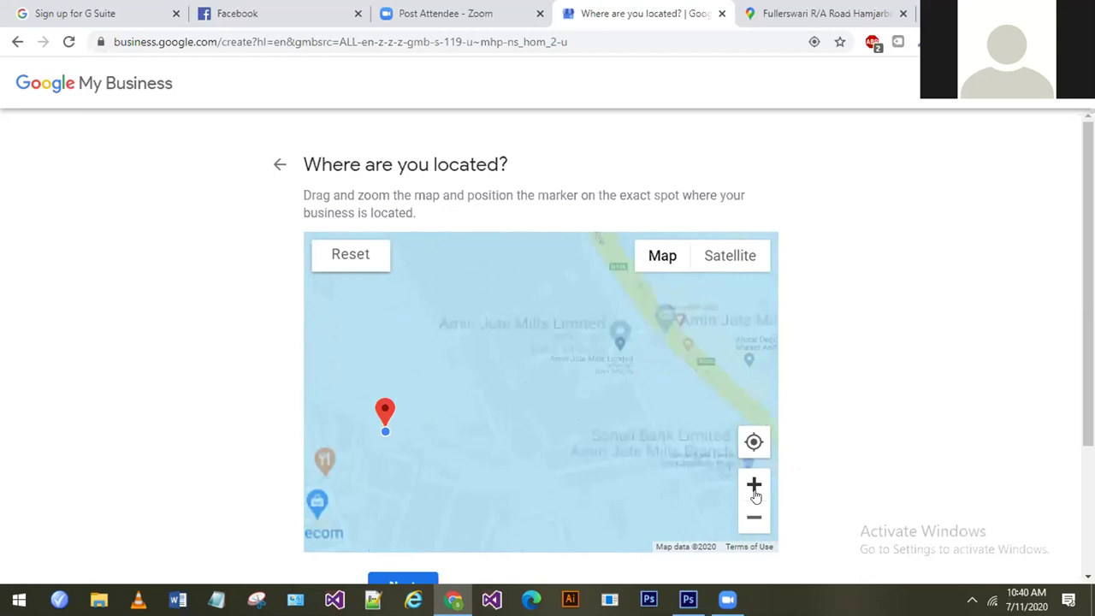
{"action": "left_click_drag", "start_coordinate": [493, 410], "coordinate": [653, 378]}
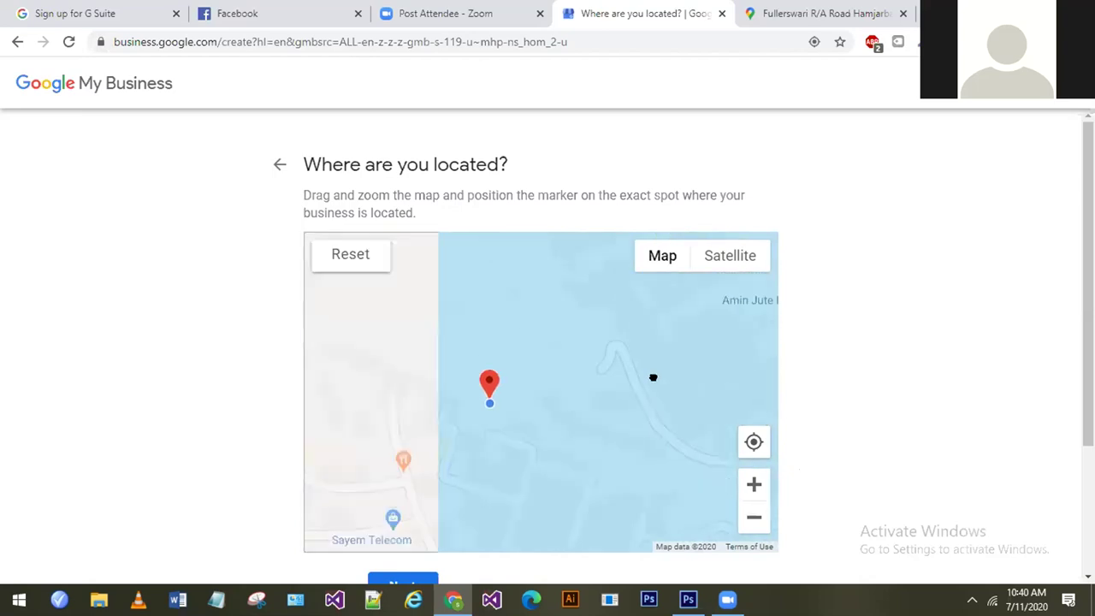
{"action": "left_click", "coordinate": [753, 484]}
{"action": "left_click_drag", "start_coordinate": [534, 406], "coordinate": [442, 405]}
{"action": "left_click_drag", "start_coordinate": [358, 406], "coordinate": [482, 408]}
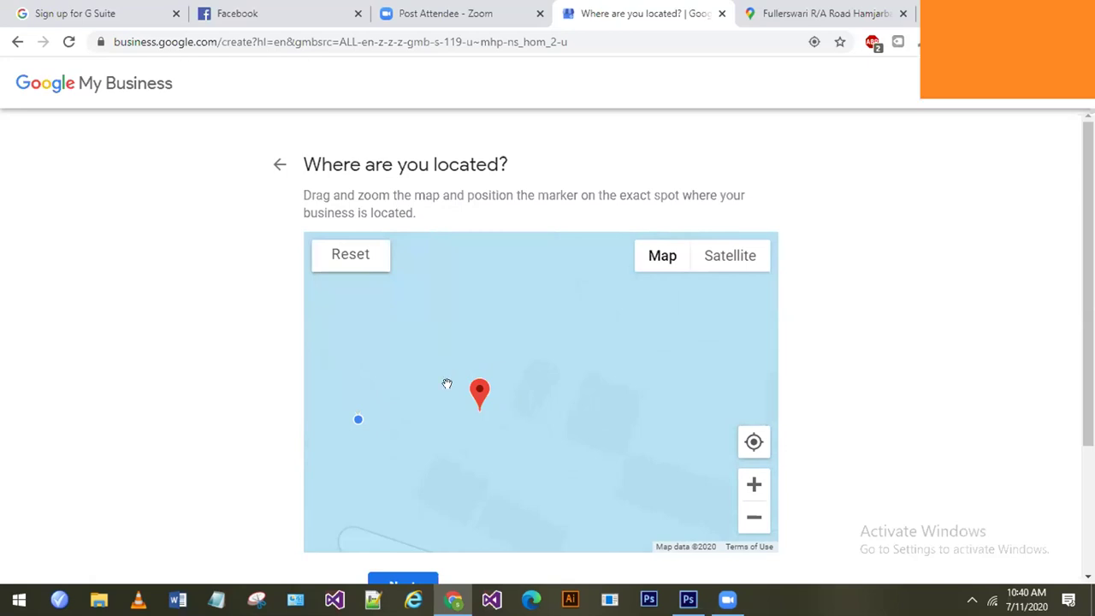
{"action": "left_click", "coordinate": [754, 517]}
{"action": "left_click", "coordinate": [754, 519]}
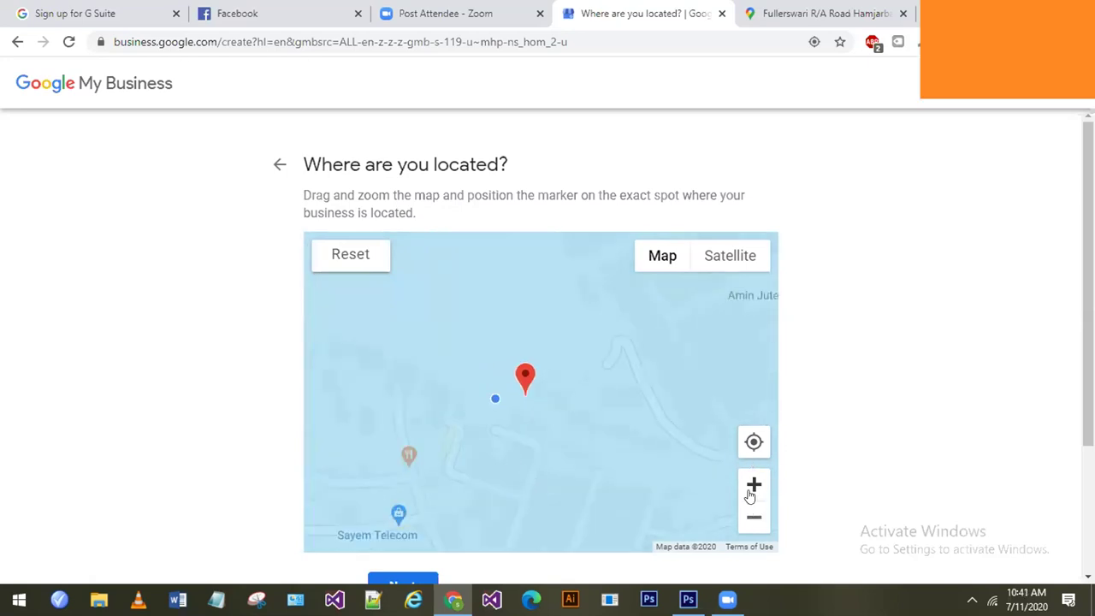
Inspect beside the marker, then zoom out until it sits centred by Sonali Bank
{"action": "left_click", "coordinate": [752, 489]}
{"action": "left_click", "coordinate": [750, 491]}
{"action": "left_click", "coordinate": [751, 493]}
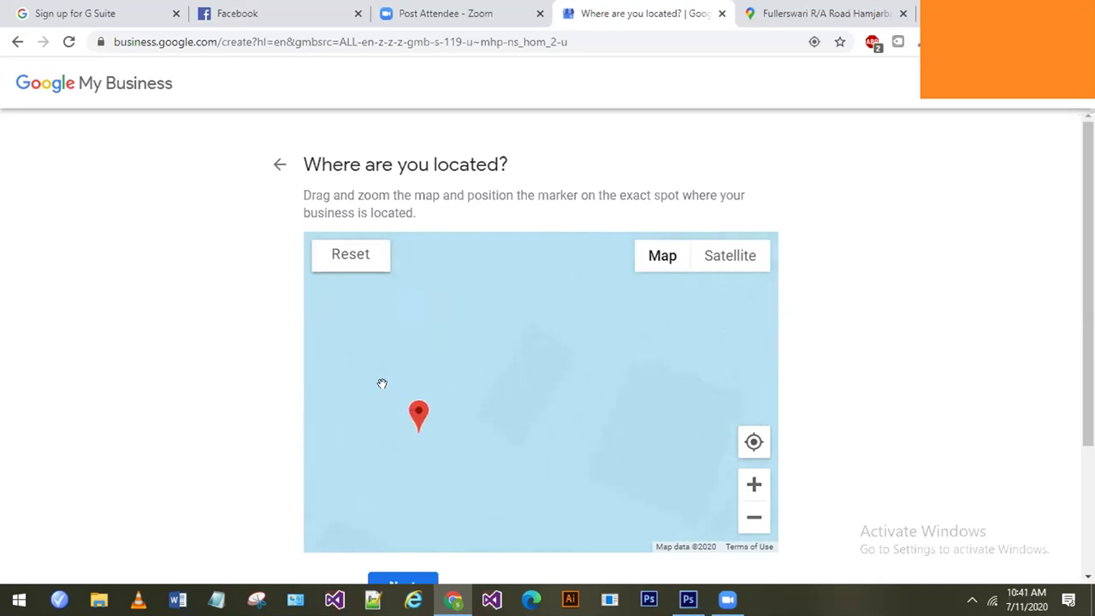
{"action": "left_click_drag", "start_coordinate": [519, 416], "coordinate": [333, 410]}
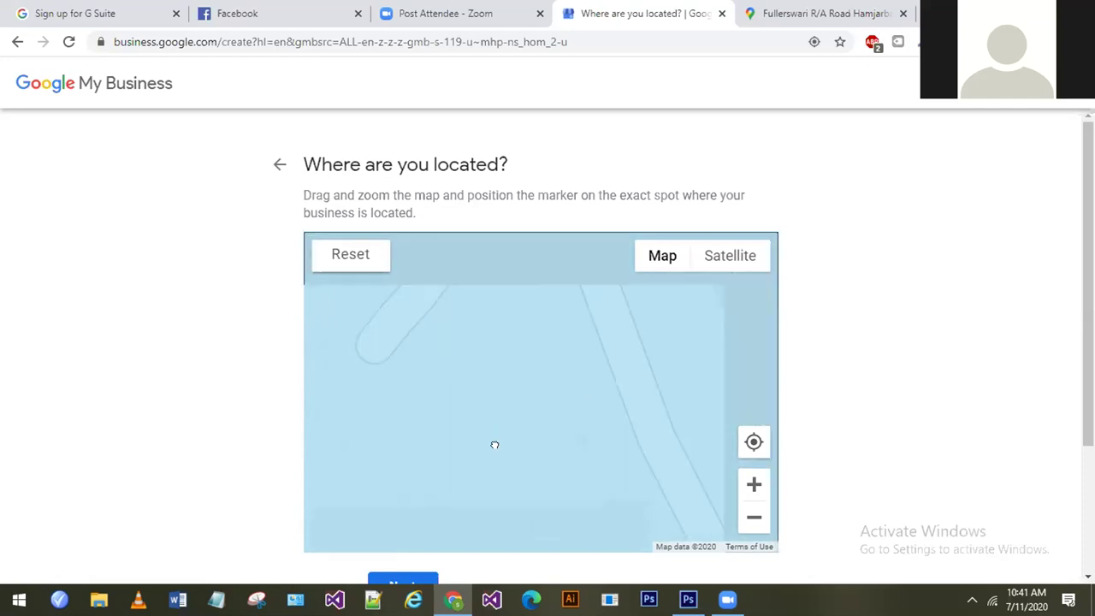
{"action": "left_click", "coordinate": [754, 514]}
{"action": "left_click", "coordinate": [754, 514]}
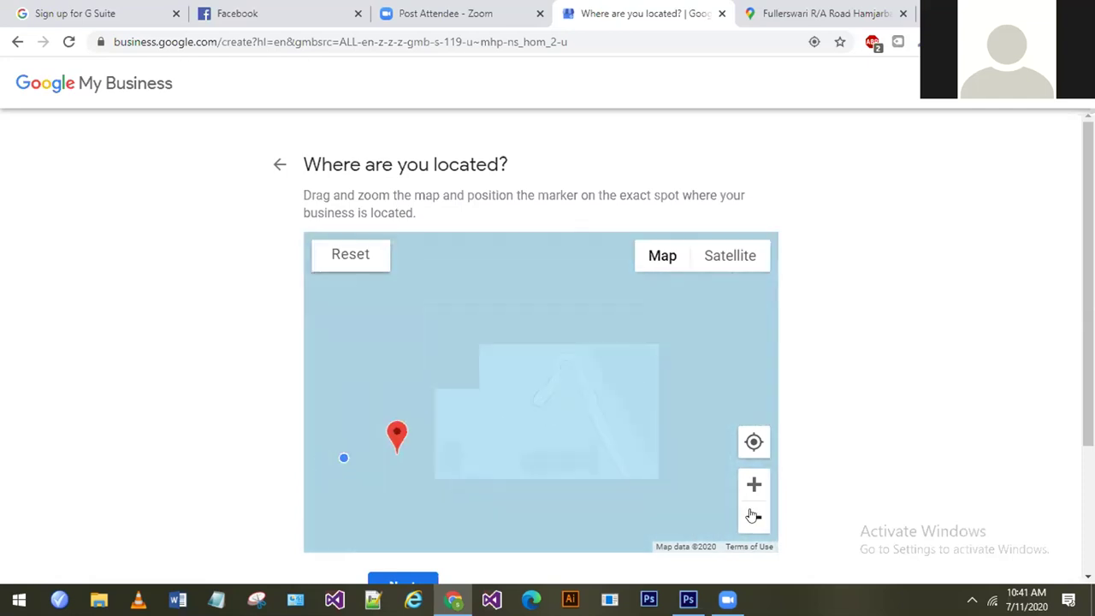
{"action": "left_click", "coordinate": [754, 514]}
{"action": "left_click", "coordinate": [754, 514]}
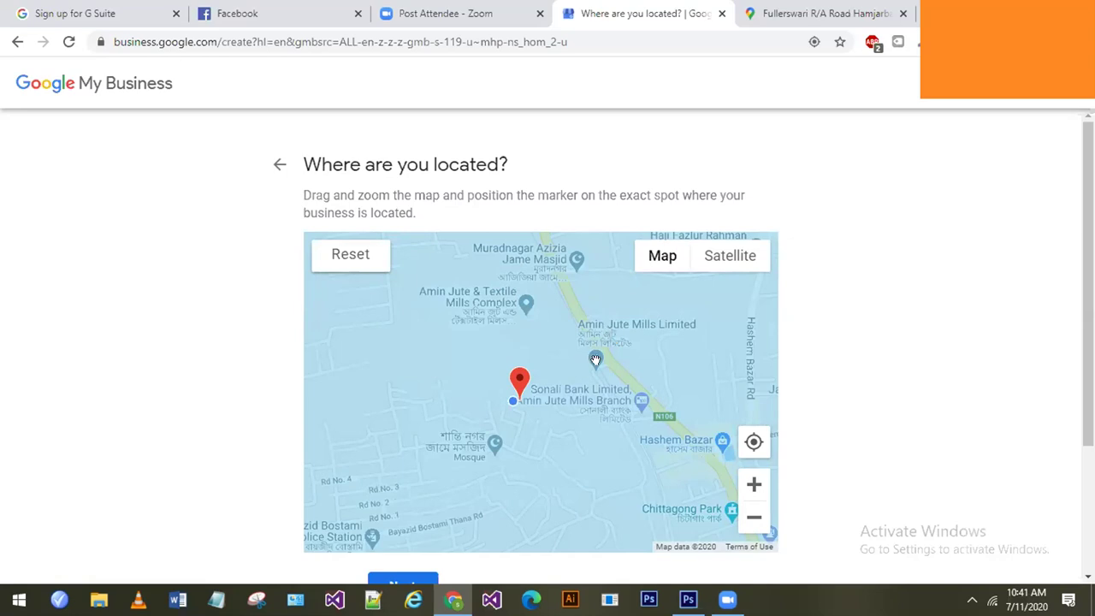
Zoom in two levels around the marker and pan toward road N106
{"action": "left_click_drag", "start_coordinate": [519, 382], "coordinate": [599, 365]}
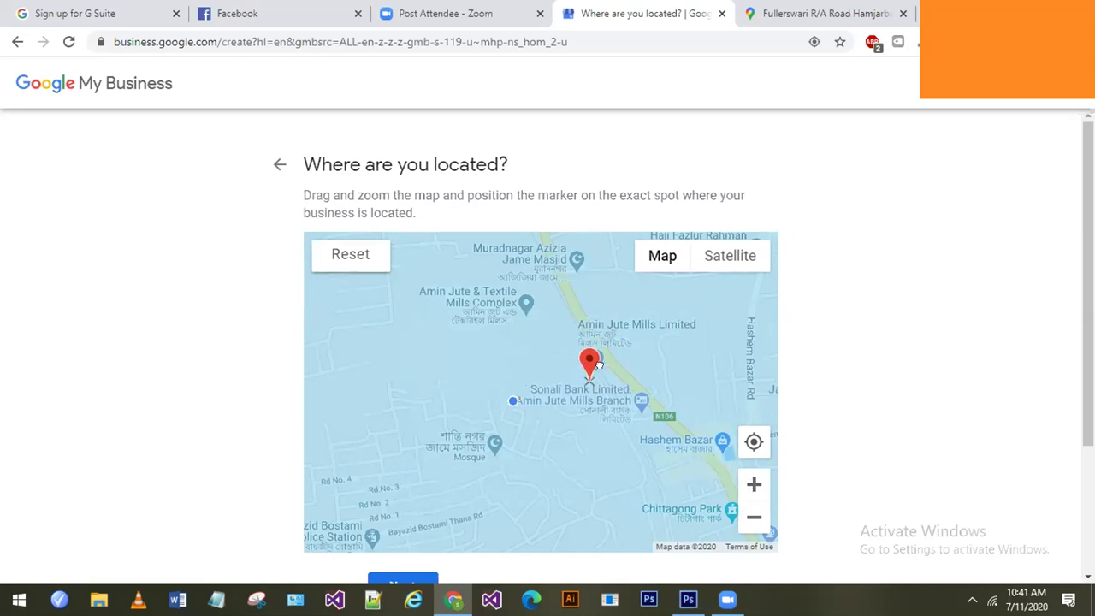
{"action": "left_click", "coordinate": [754, 486]}
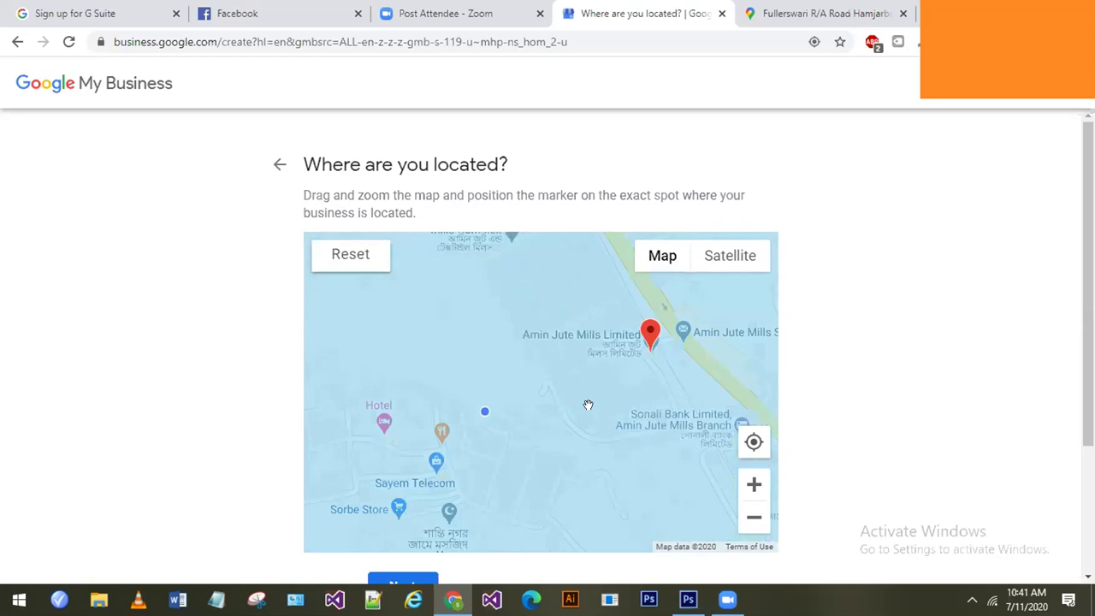
{"action": "left_click", "coordinate": [751, 490]}
{"action": "left_click_drag", "start_coordinate": [635, 353], "coordinate": [482, 342]}
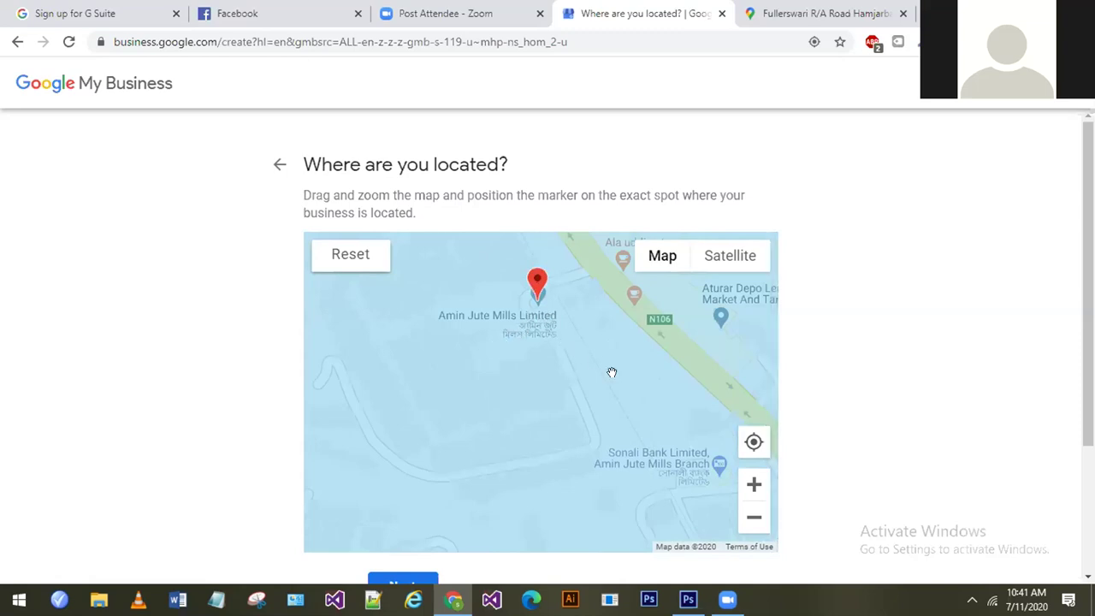
{"action": "mouse_move", "coordinate": [653, 365]}
{"action": "left_mouse_down"}
{"action": "mouse_move", "coordinate": [606, 385]}
{"action": "mouse_move", "coordinate": [680, 357]}
{"action": "left_mouse_up"}
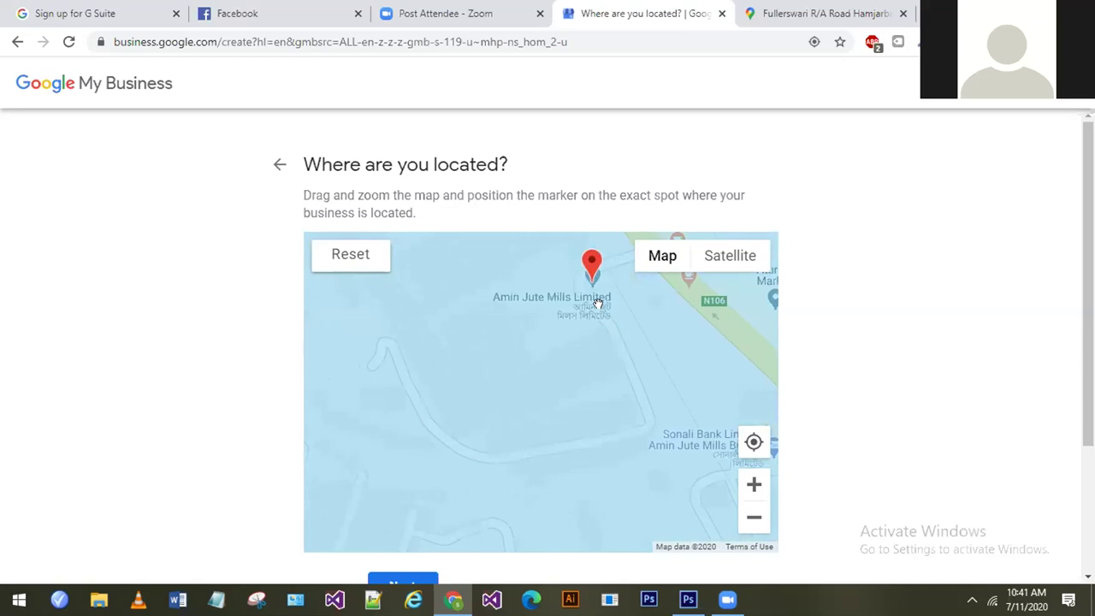
{"action": "left_click_drag", "start_coordinate": [562, 390], "coordinate": [396, 391]}
{"action": "left_click_drag", "start_coordinate": [557, 361], "coordinate": [582, 444]}
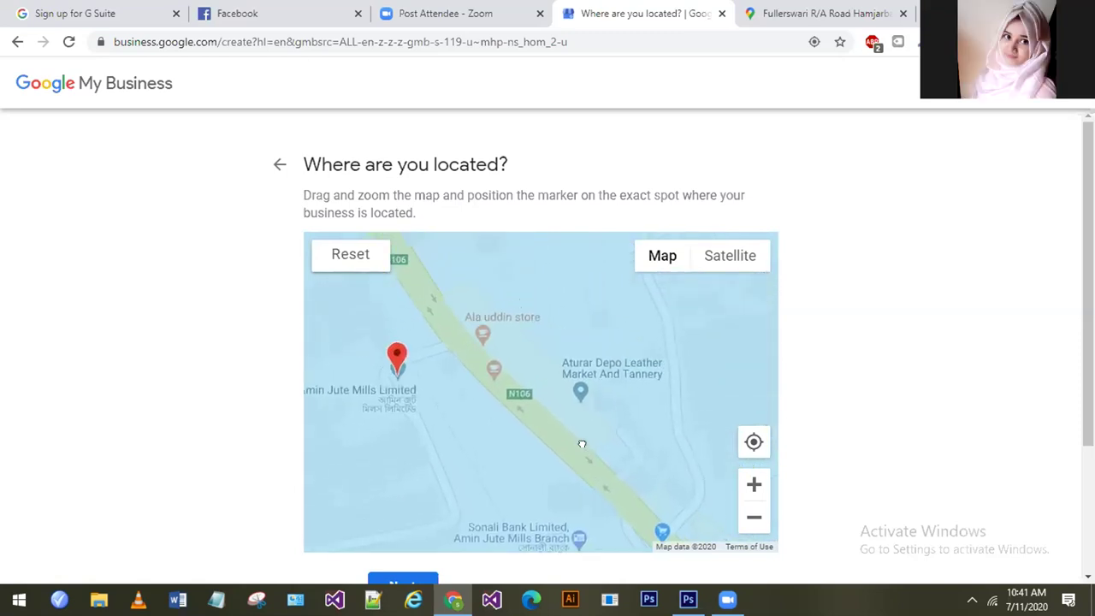
{"action": "left_click_drag", "start_coordinate": [549, 393], "coordinate": [506, 345]}
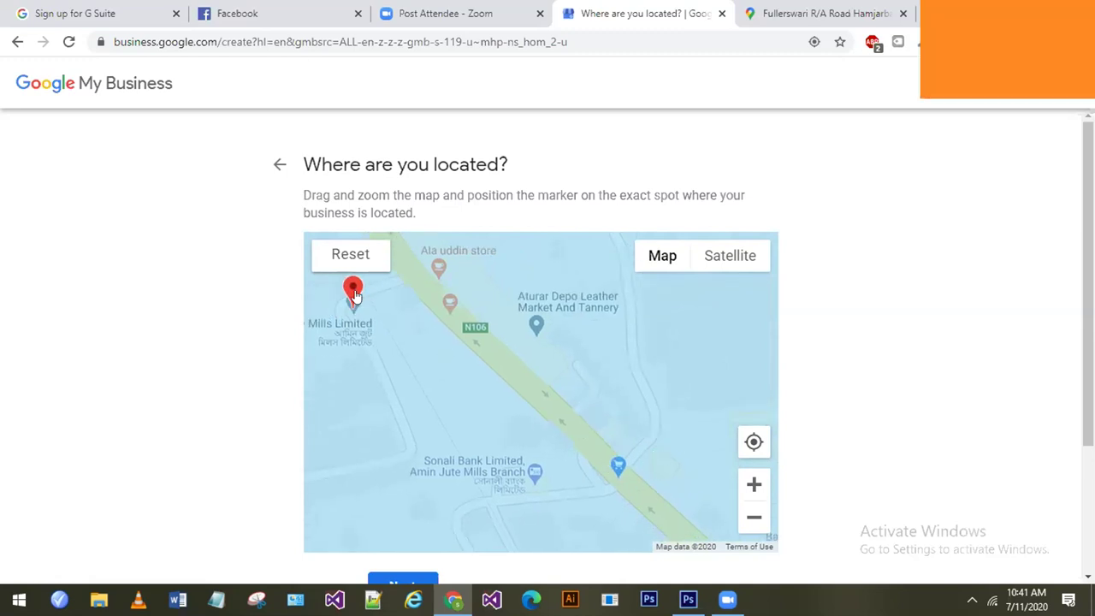
Bring N106 and Aturar Depo Leather Market And Tannery into view, then zoom in there
{"action": "left_click_drag", "start_coordinate": [403, 419], "coordinate": [450, 311]}
{"action": "mouse_move", "coordinate": [508, 390]}
{"action": "left_mouse_down"}
{"action": "mouse_move", "coordinate": [520, 371]}
{"action": "mouse_move", "coordinate": [611, 345]}
{"action": "left_mouse_up"}
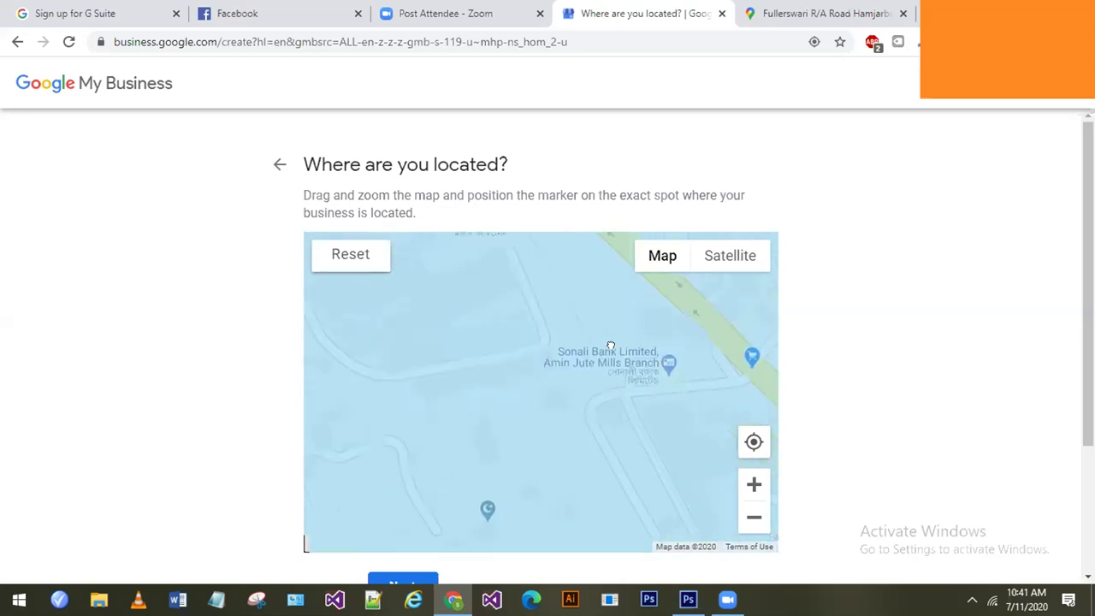
{"action": "left_click_drag", "start_coordinate": [587, 275], "coordinate": [470, 380]}
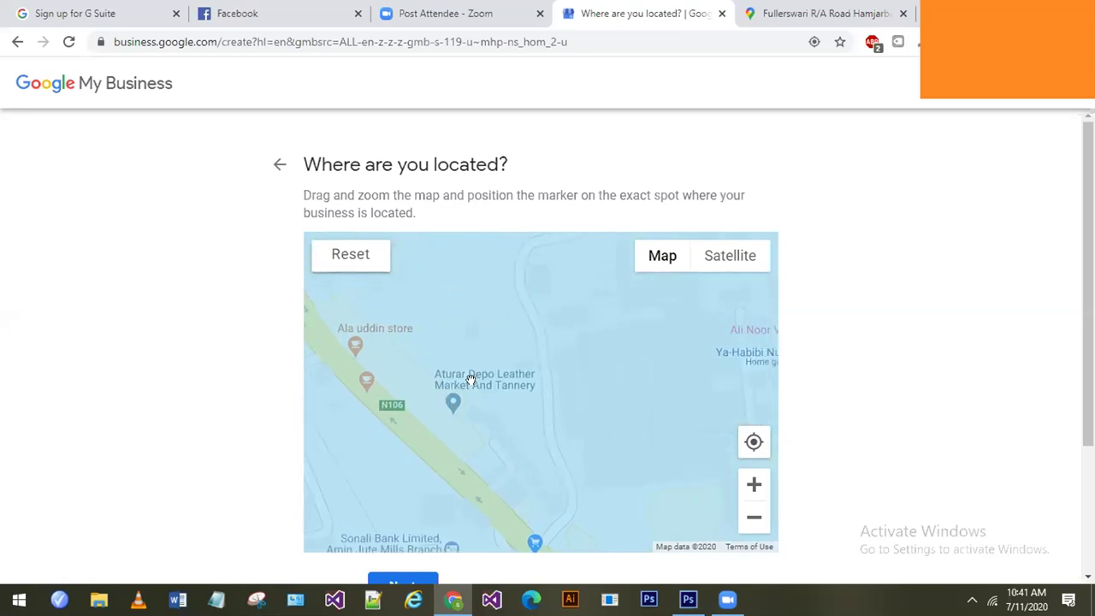
{"action": "left_click_drag", "start_coordinate": [479, 426], "coordinate": [558, 433]}
{"action": "left_click_drag", "start_coordinate": [362, 384], "coordinate": [548, 414]}
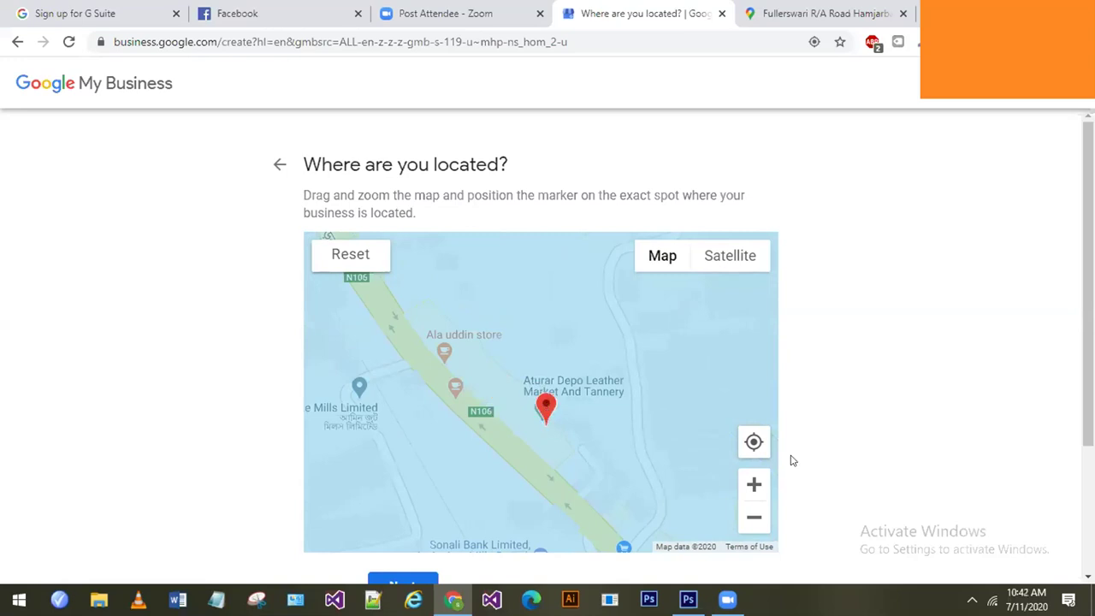
{"action": "left_click", "coordinate": [754, 485]}
{"action": "left_click", "coordinate": [754, 484]}
Pan along the N106 highway toward Hathazari-Rangamati Rd
{"action": "left_click_drag", "start_coordinate": [626, 446], "coordinate": [633, 497]}
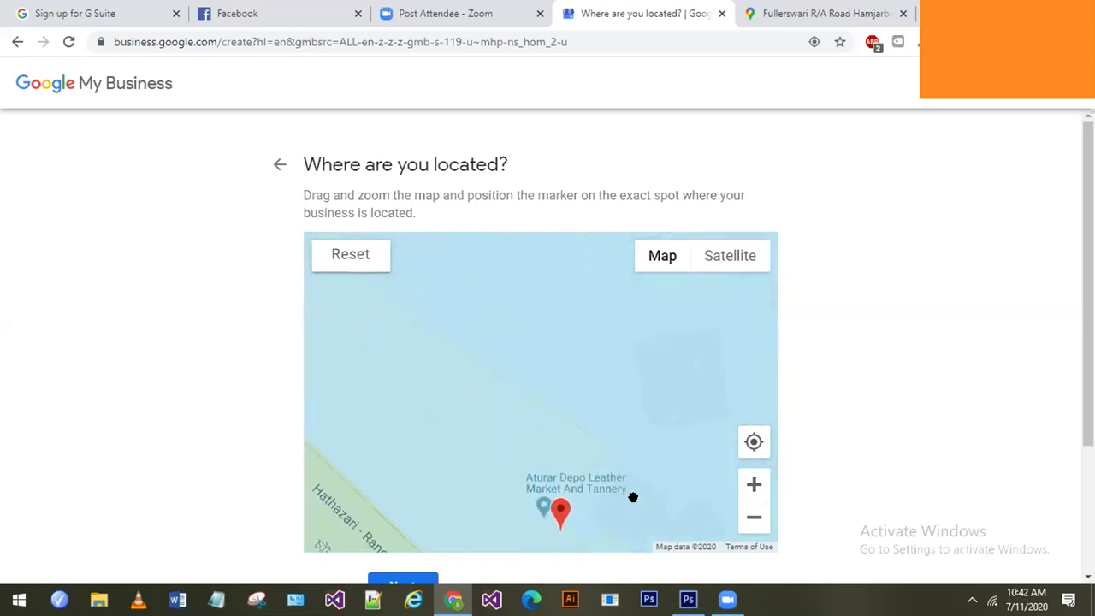
{"action": "mouse_move", "coordinate": [604, 462]}
{"action": "left_mouse_down"}
{"action": "mouse_move", "coordinate": [565, 317]}
{"action": "mouse_move", "coordinate": [641, 288]}
{"action": "left_mouse_up"}
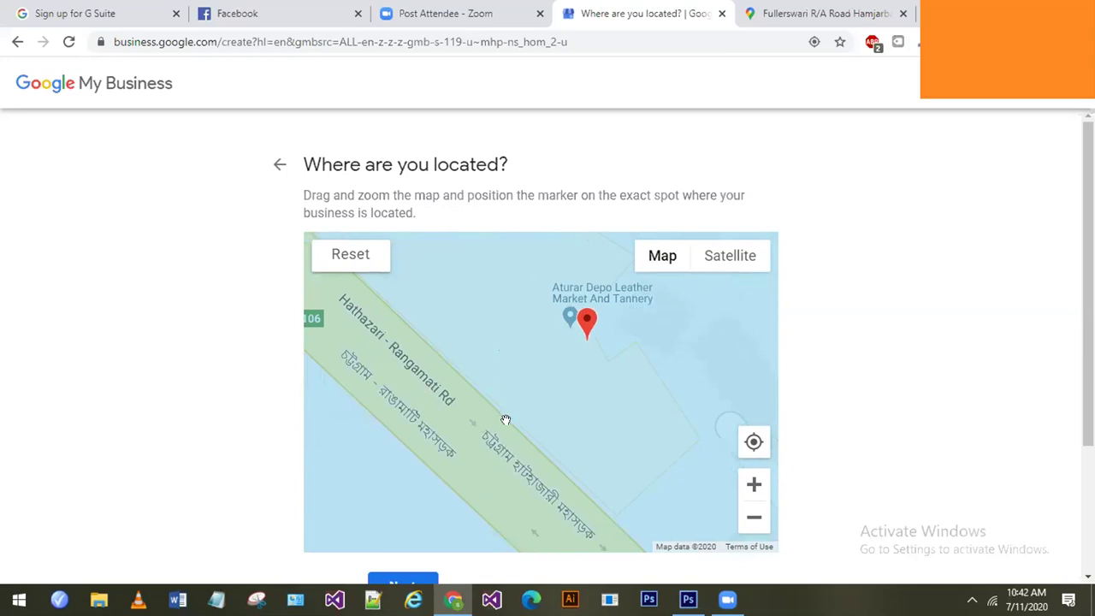
{"action": "left_click_drag", "start_coordinate": [389, 342], "coordinate": [457, 383]}
{"action": "left_click_drag", "start_coordinate": [317, 268], "coordinate": [505, 443]}
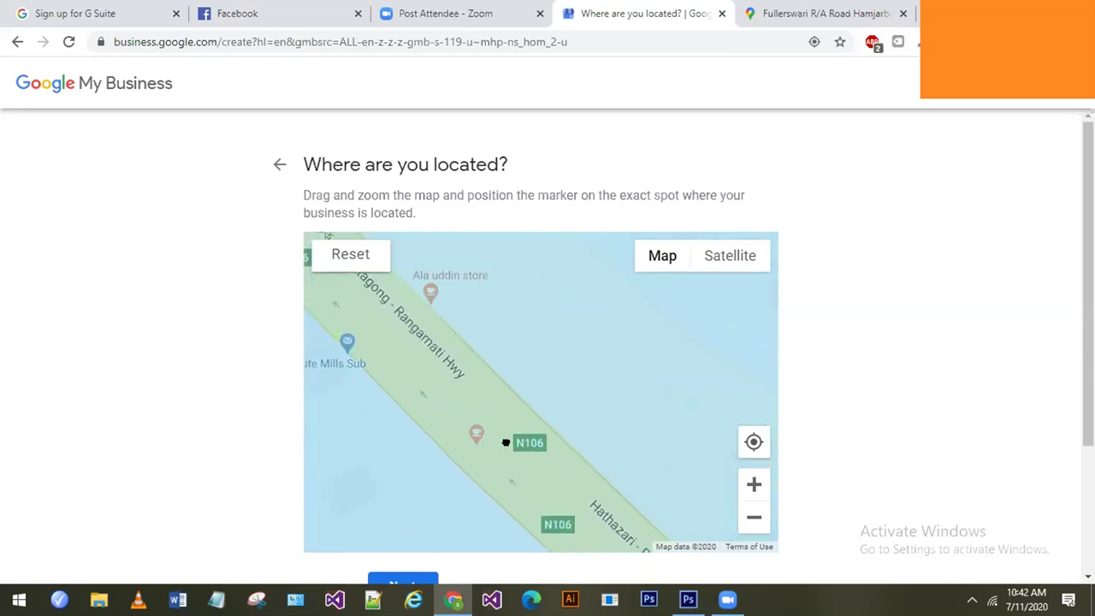
{"action": "mouse_move", "coordinate": [384, 364]}
{"action": "left_mouse_down"}
{"action": "mouse_move", "coordinate": [430, 404]}
{"action": "mouse_move", "coordinate": [460, 489]}
{"action": "mouse_move", "coordinate": [499, 548]}
{"action": "mouse_move", "coordinate": [379, 376]}
{"action": "mouse_move", "coordinate": [470, 457]}
{"action": "mouse_move", "coordinate": [501, 459]}
{"action": "left_mouse_up"}
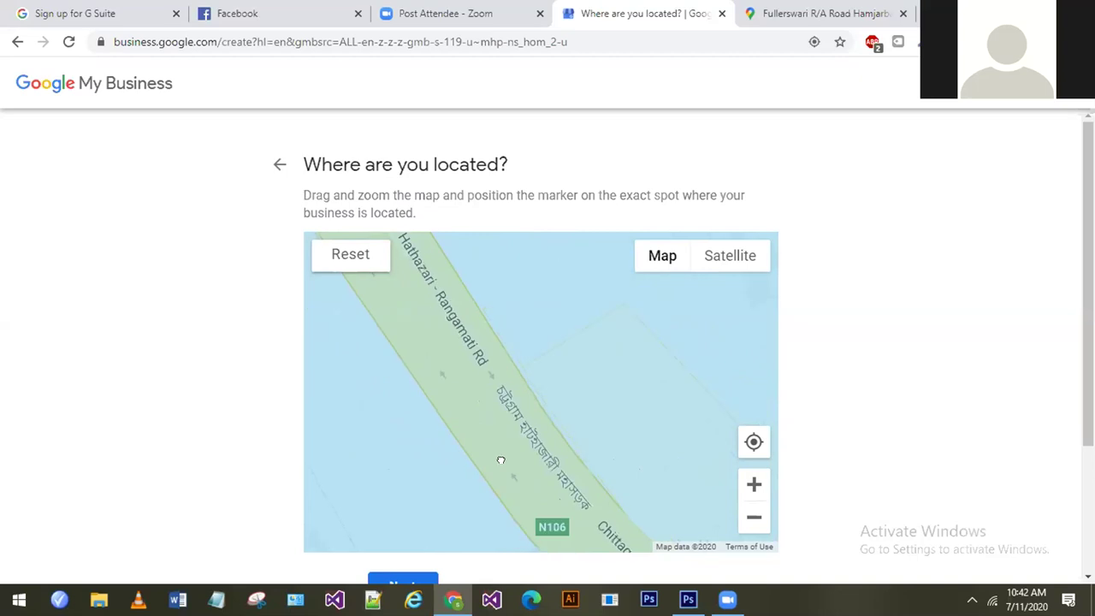
{"action": "left_click_drag", "start_coordinate": [445, 350], "coordinate": [457, 370]}
{"action": "mouse_move", "coordinate": [417, 241]}
{"action": "left_mouse_down"}
{"action": "mouse_move", "coordinate": [521, 396]}
{"action": "mouse_move", "coordinate": [494, 443]}
{"action": "mouse_move", "coordinate": [486, 396]}
{"action": "mouse_move", "coordinate": [511, 422]}
{"action": "left_mouse_up"}
{"action": "mouse_move", "coordinate": [595, 445]}
{"action": "left_mouse_down"}
{"action": "mouse_move", "coordinate": [579, 420]}
{"action": "mouse_move", "coordinate": [601, 470]}
{"action": "left_mouse_up"}
Zoom out, then zoom in close again with the marker centred beside Aturar Depo
{"action": "scroll", "coordinate": [599, 469], "scroll_direction": "down", "scroll_amount": 2}
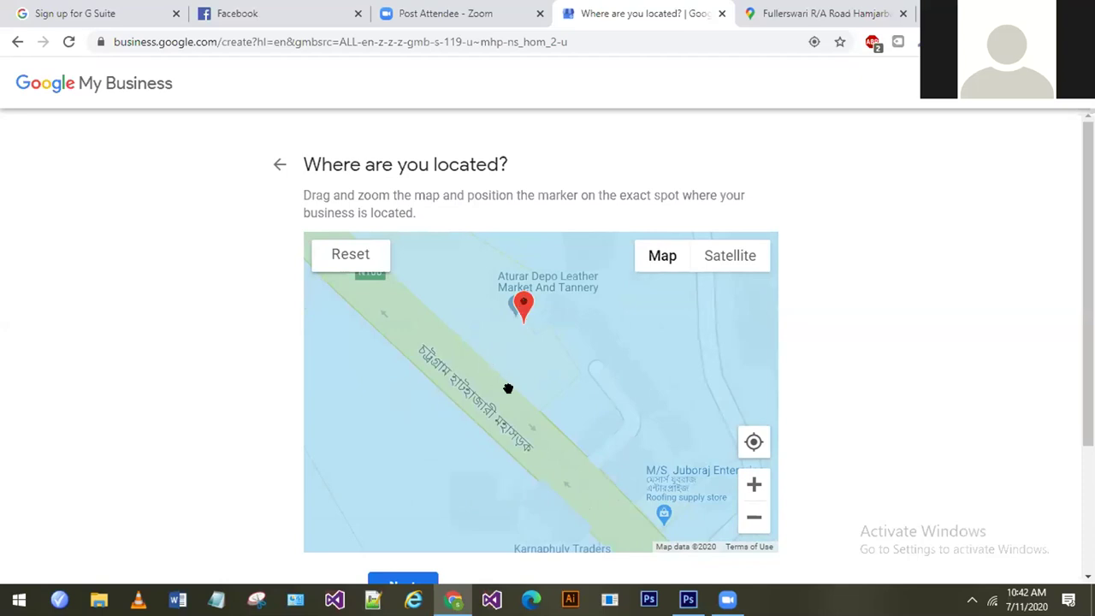
{"action": "scroll", "coordinate": [528, 391], "scroll_direction": "down", "scroll_amount": 1}
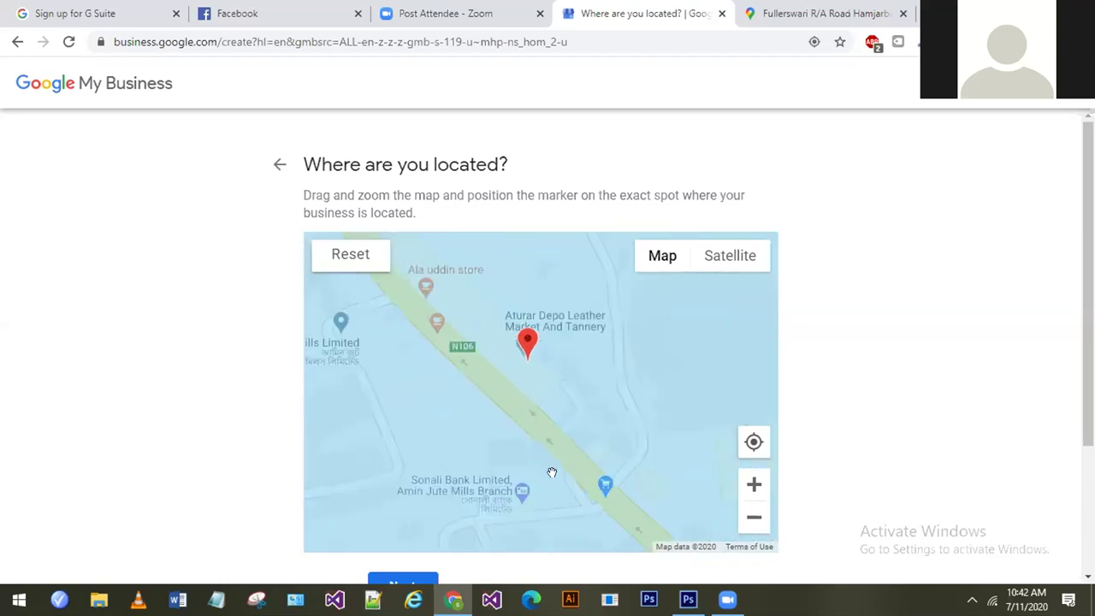
{"action": "left_click", "coordinate": [754, 484]}
{"action": "left_click", "coordinate": [754, 484]}
{"action": "left_click", "coordinate": [754, 484]}
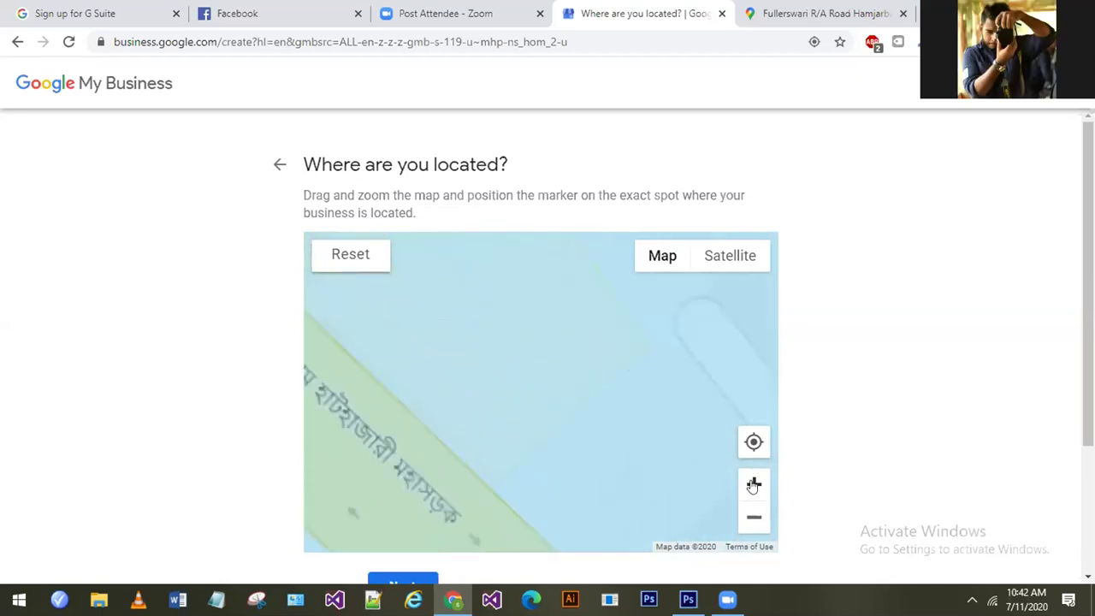
{"action": "left_click_drag", "start_coordinate": [647, 429], "coordinate": [507, 474]}
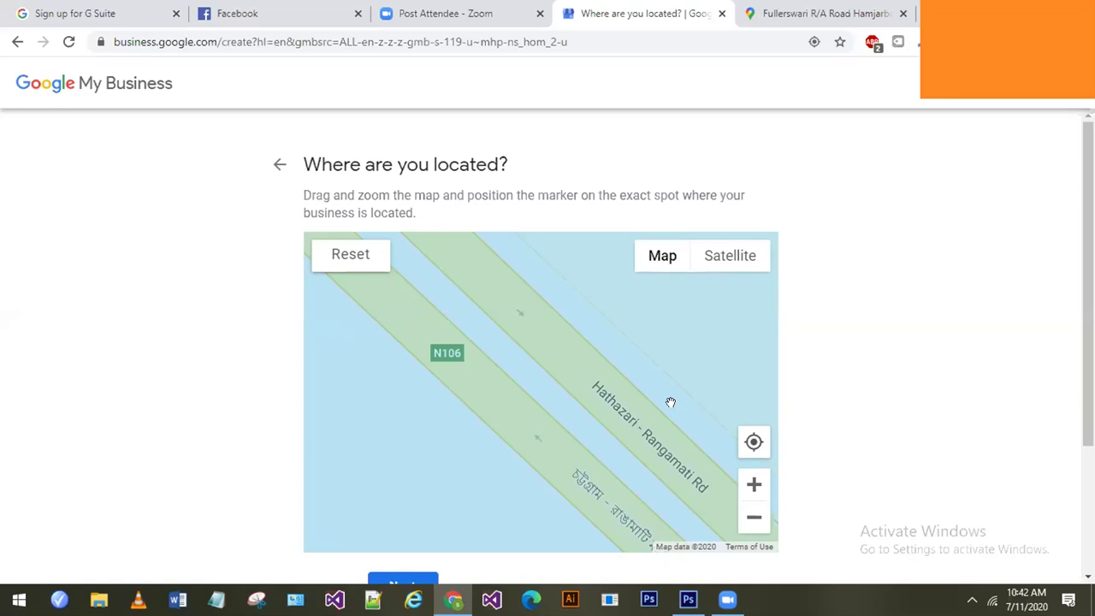
{"action": "scroll", "coordinate": [671, 403], "scroll_direction": "down", "scroll_amount": 3}
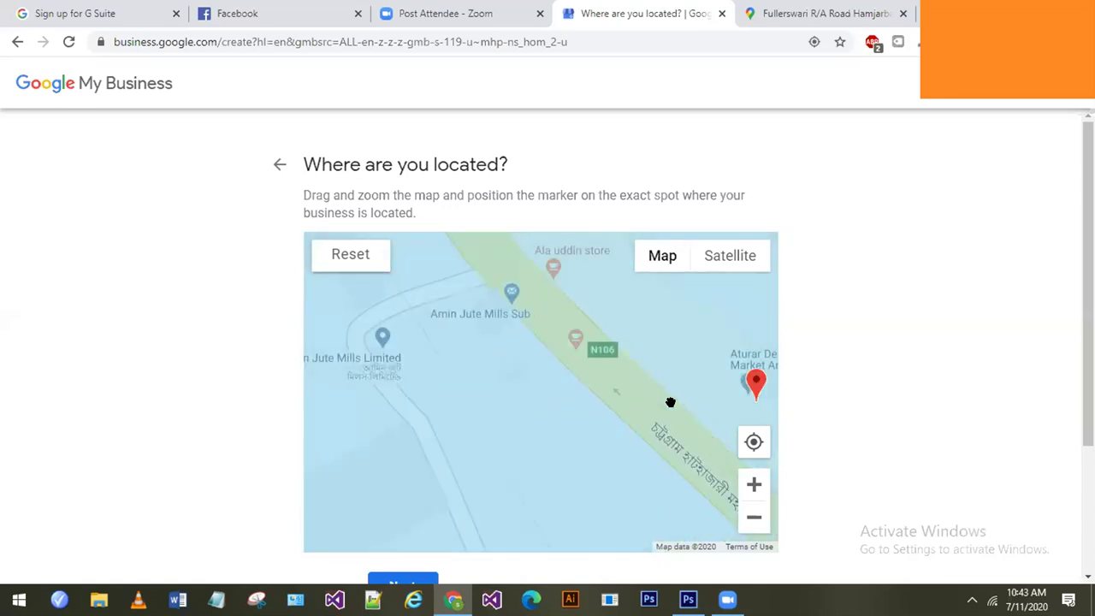
{"action": "left_click_drag", "start_coordinate": [758, 386], "coordinate": [625, 374]}
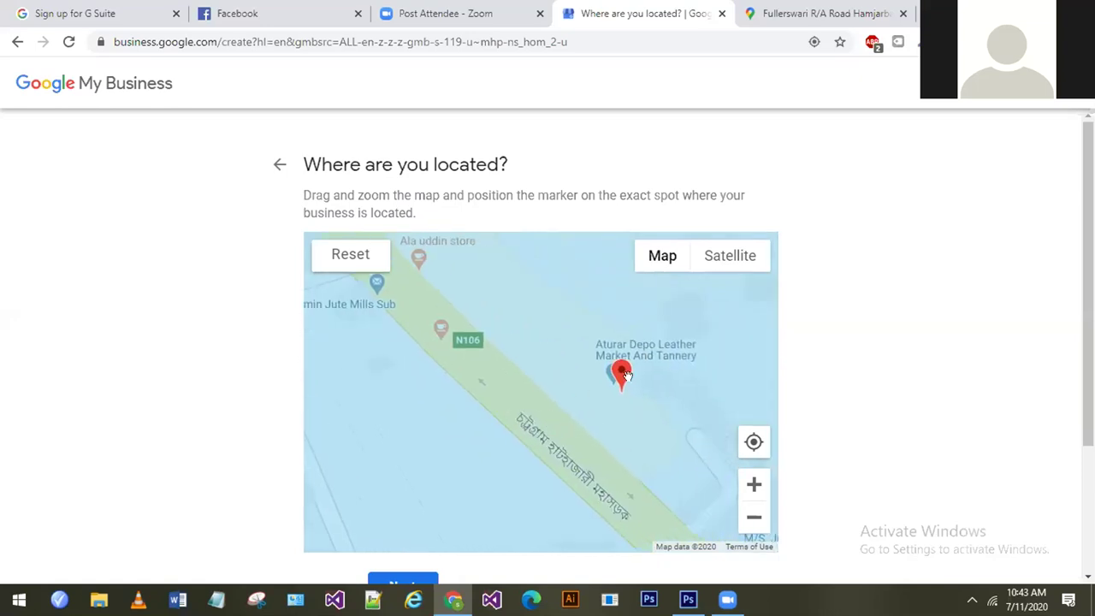
{"action": "left_click", "coordinate": [756, 484]}
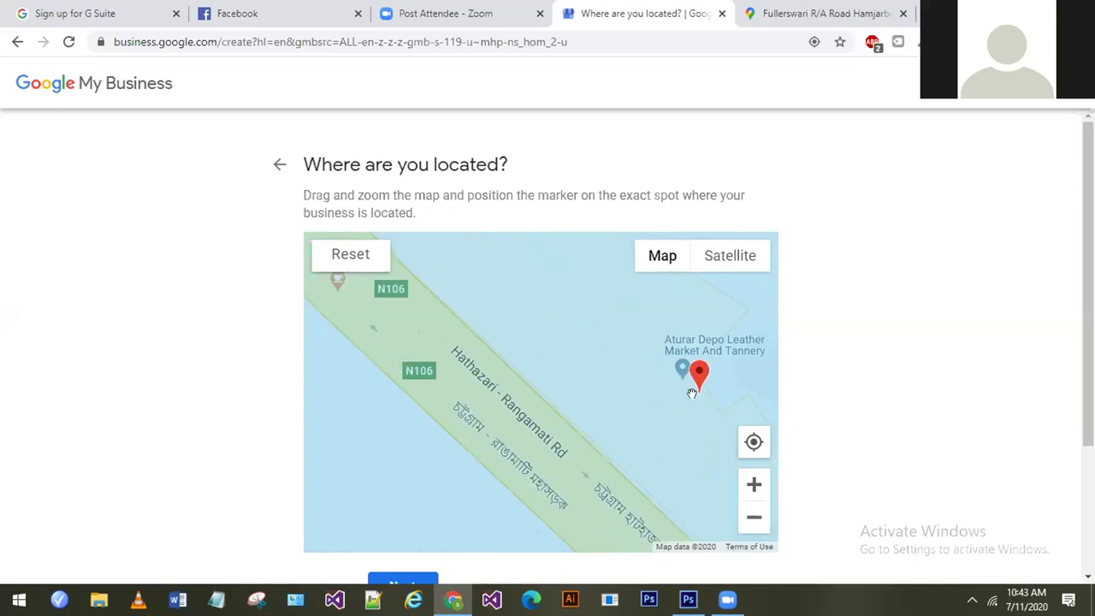
{"action": "left_click", "coordinate": [753, 484]}
{"action": "left_click", "coordinate": [753, 484]}
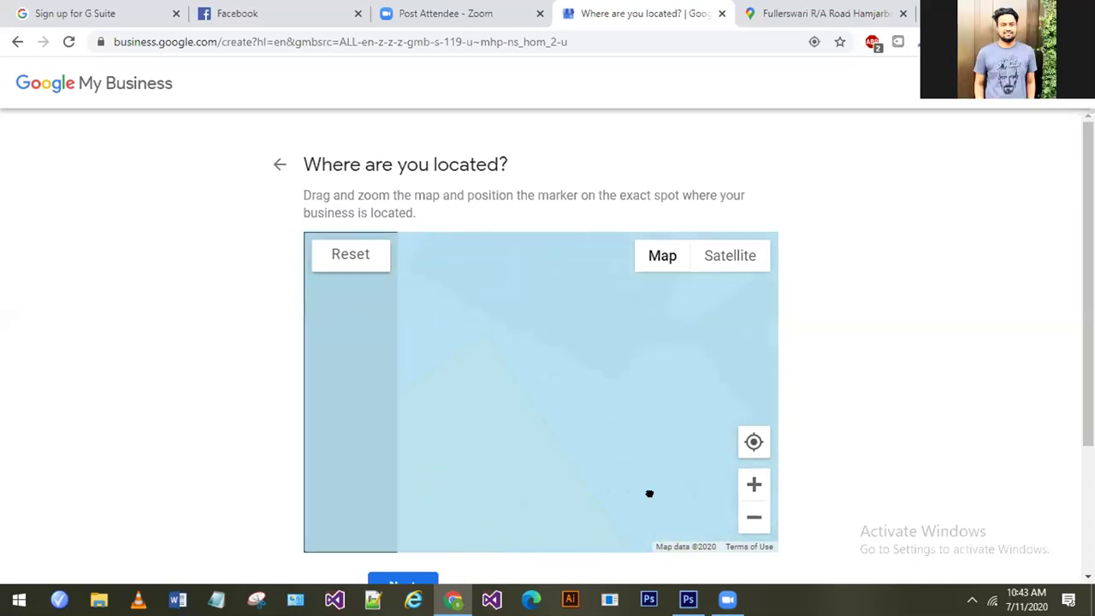
Find the marker and nudge it slightly right of the Aturar Depo Leather Market pin
{"action": "left_click_drag", "start_coordinate": [393, 319], "coordinate": [496, 371]}
{"action": "mouse_move", "coordinate": [563, 418]}
{"action": "left_mouse_down"}
{"action": "mouse_move", "coordinate": [638, 509]}
{"action": "mouse_move", "coordinate": [587, 325]}
{"action": "left_mouse_up"}
{"action": "mouse_move", "coordinate": [562, 407]}
{"action": "left_mouse_down"}
{"action": "mouse_move", "coordinate": [585, 342]}
{"action": "mouse_move", "coordinate": [572, 317]}
{"action": "left_mouse_up"}
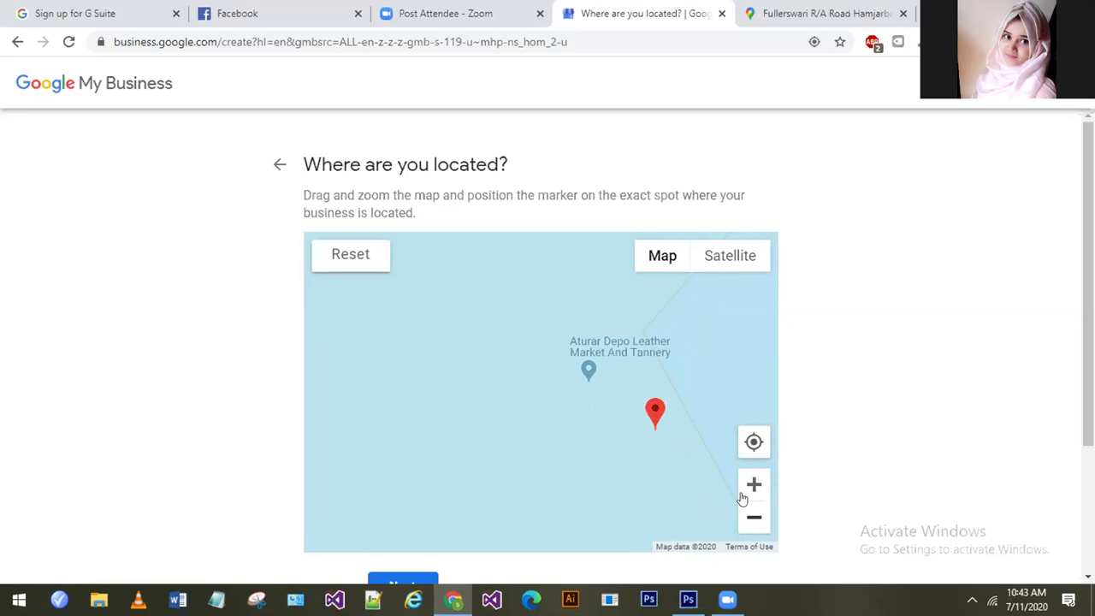
{"action": "left_click_drag", "start_coordinate": [460, 355], "coordinate": [543, 430]}
{"action": "left_click_drag", "start_coordinate": [543, 306], "coordinate": [420, 405]}
{"action": "left_click_drag", "start_coordinate": [444, 442], "coordinate": [584, 477]}
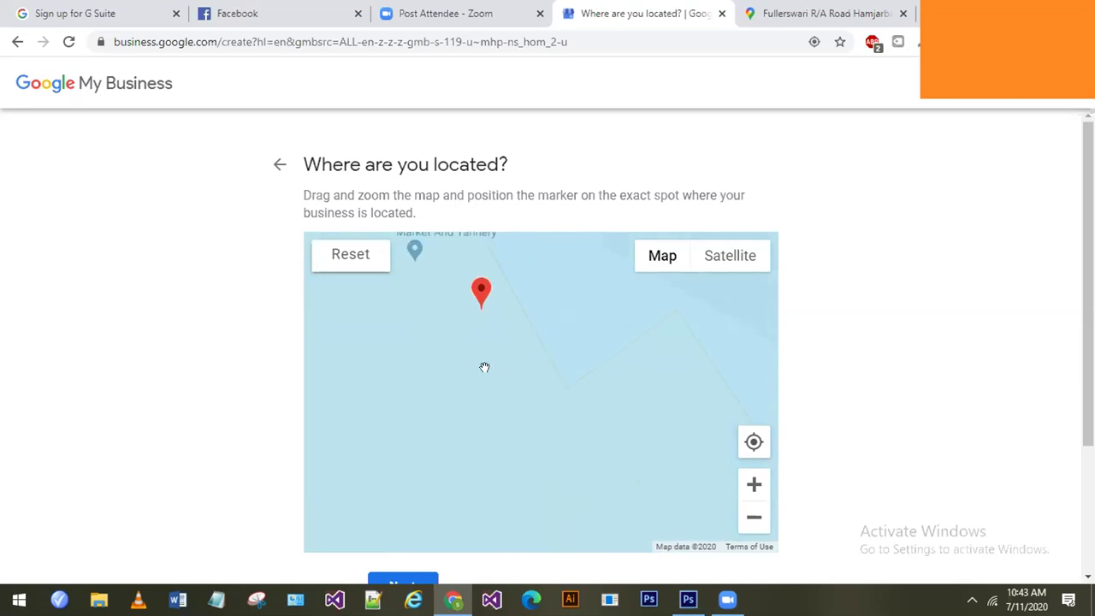
{"action": "left_click_drag", "start_coordinate": [484, 367], "coordinate": [610, 459]}
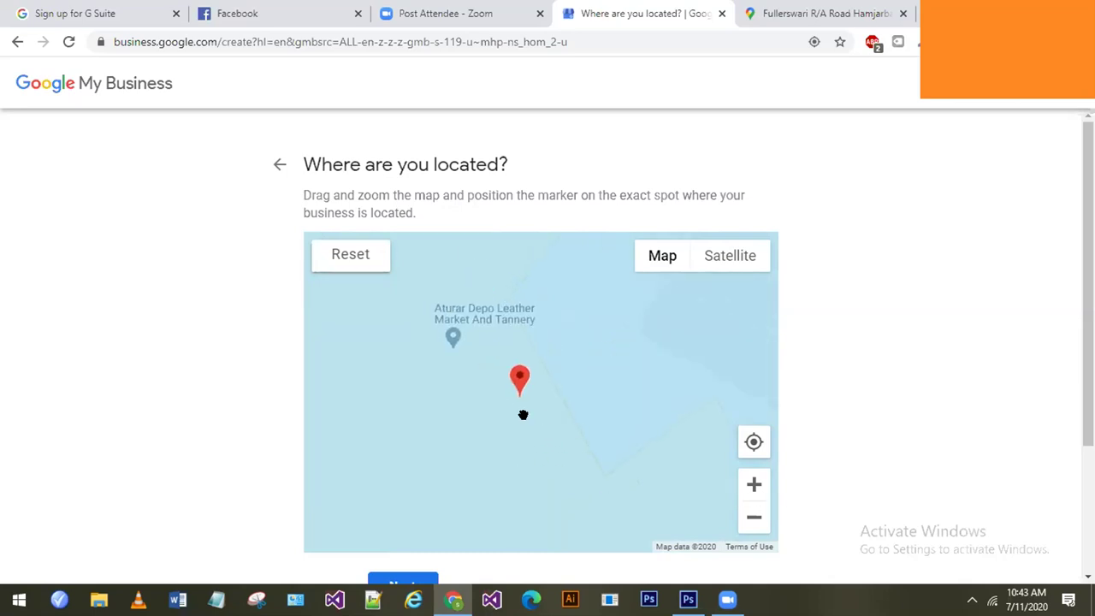
{"action": "left_click_drag", "start_coordinate": [516, 385], "coordinate": [540, 396]}
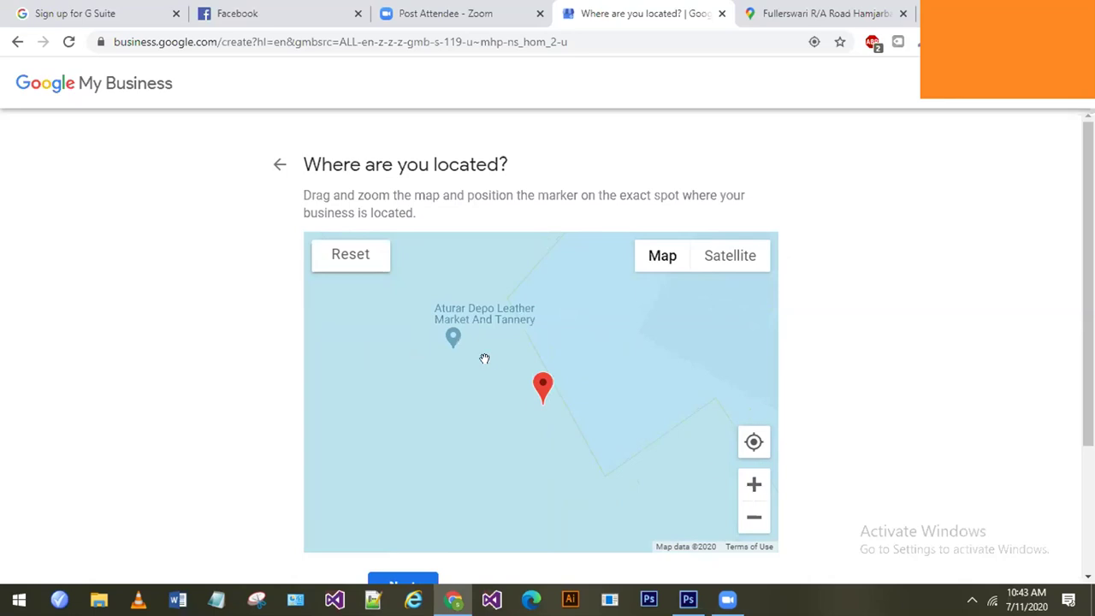
Pan and zoom along the N106 to Karnaphuly Traders Filling Station
{"action": "left_click_drag", "start_coordinate": [472, 372], "coordinate": [536, 434]}
{"action": "left_click_drag", "start_coordinate": [491, 340], "coordinate": [514, 443]}
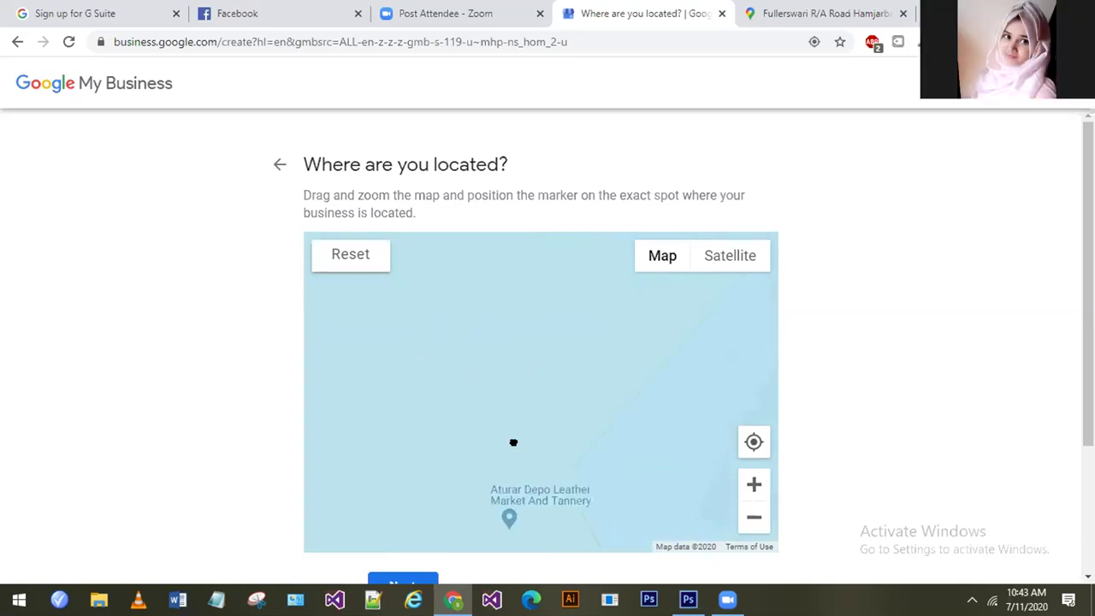
{"action": "left_click_drag", "start_coordinate": [528, 382], "coordinate": [545, 281]}
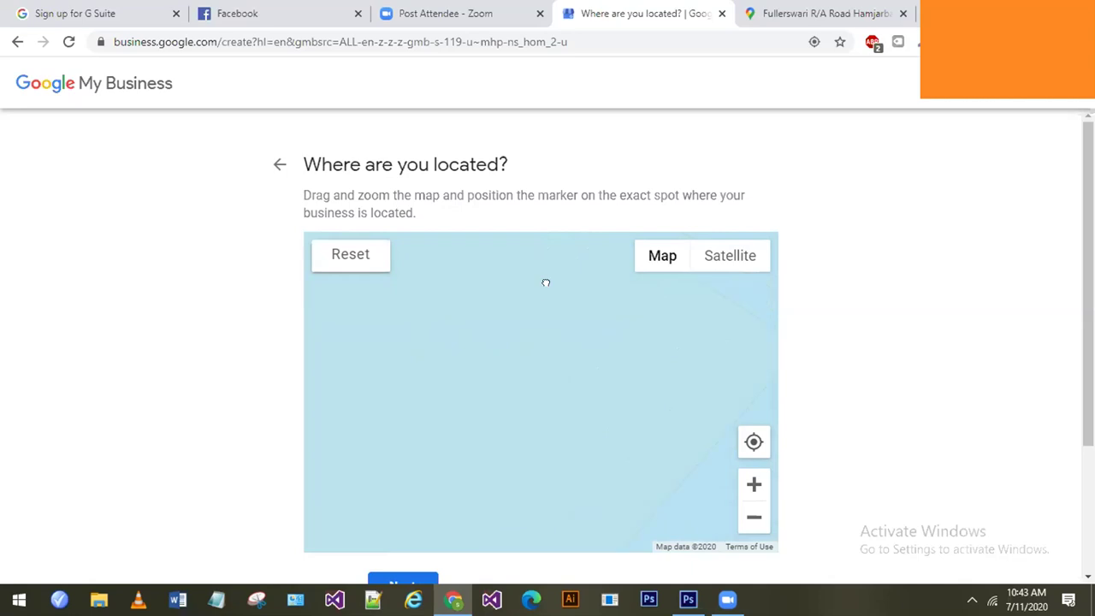
{"action": "mouse_move", "coordinate": [666, 515]}
{"action": "left_mouse_down"}
{"action": "mouse_move", "coordinate": [622, 455]}
{"action": "mouse_move", "coordinate": [722, 367]}
{"action": "left_mouse_up"}
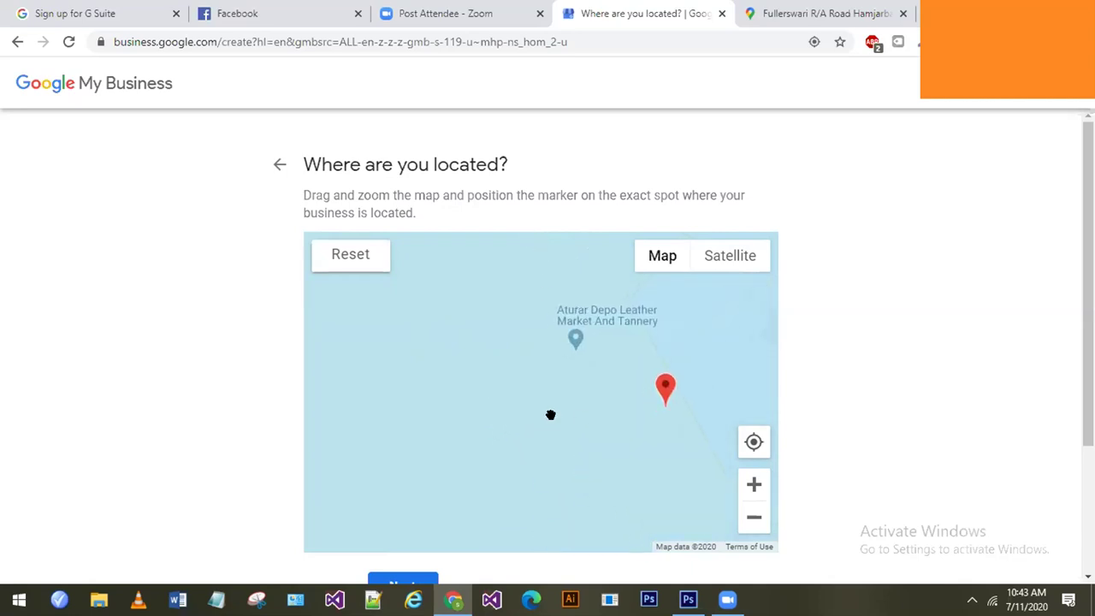
{"action": "left_click_drag", "start_coordinate": [376, 291], "coordinate": [470, 382]}
{"action": "left_click_drag", "start_coordinate": [367, 326], "coordinate": [445, 406]}
{"action": "left_click_drag", "start_coordinate": [479, 273], "coordinate": [570, 345]}
{"action": "mouse_move", "coordinate": [445, 402]}
{"action": "left_mouse_down"}
{"action": "mouse_move", "coordinate": [534, 470]}
{"action": "mouse_move", "coordinate": [623, 398]}
{"action": "left_mouse_up"}
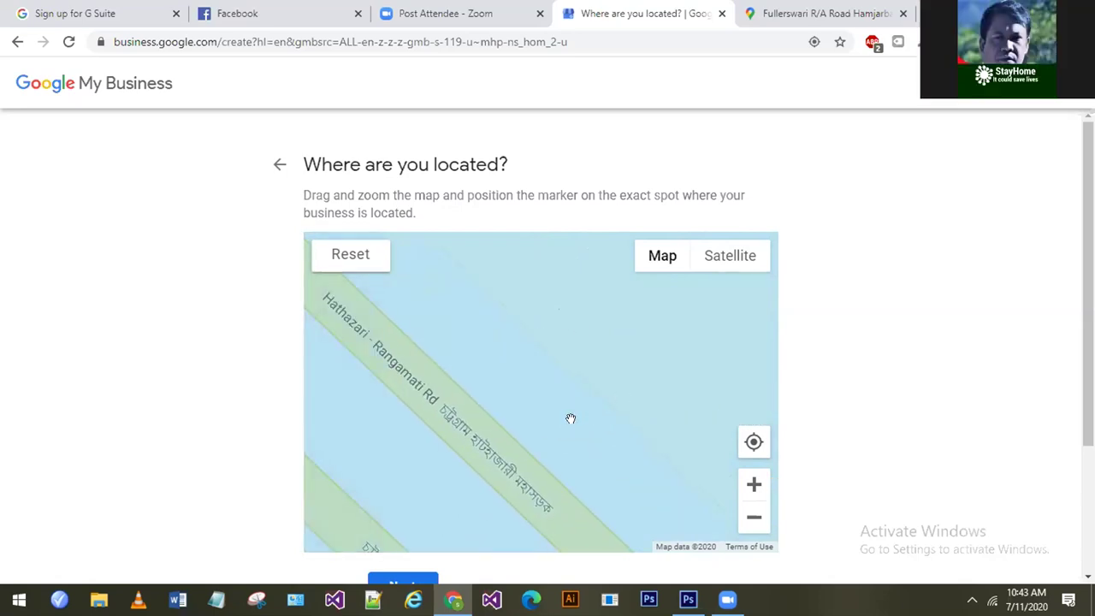
{"action": "scroll", "coordinate": [570, 418], "scroll_direction": "down", "scroll_amount": 1}
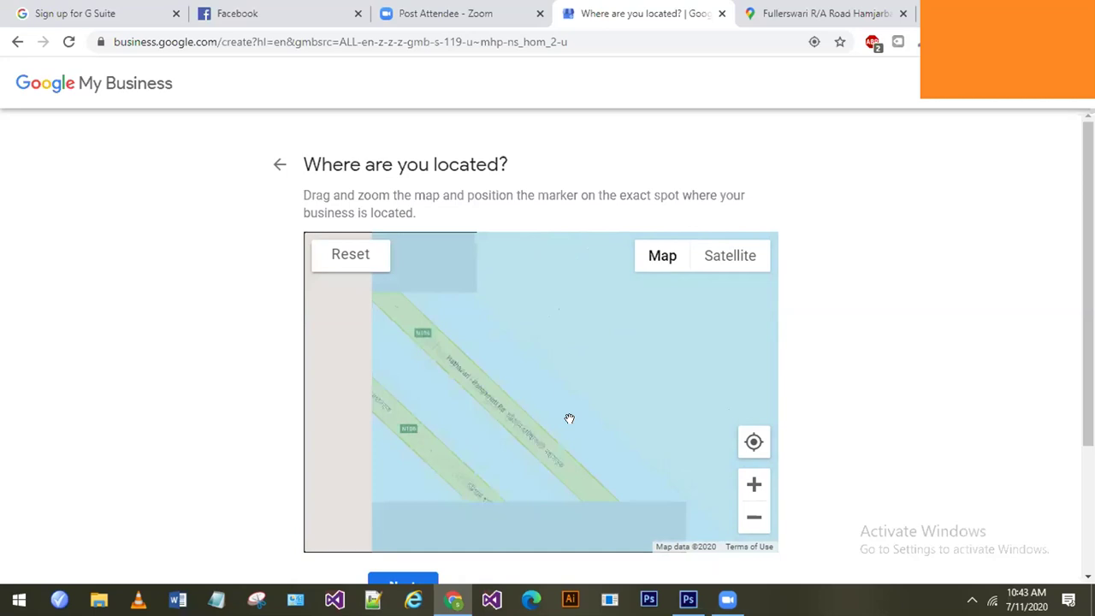
{"action": "scroll", "coordinate": [570, 419], "scroll_direction": "down", "scroll_amount": 1}
{"action": "scroll", "coordinate": [613, 352], "scroll_direction": "up", "scroll_amount": 1}
{"action": "mouse_move", "coordinate": [563, 313]}
{"action": "left_mouse_down"}
{"action": "mouse_move", "coordinate": [470, 317]}
{"action": "mouse_move", "coordinate": [626, 464]}
{"action": "mouse_move", "coordinate": [558, 422]}
{"action": "mouse_move", "coordinate": [538, 385]}
{"action": "left_mouse_up"}
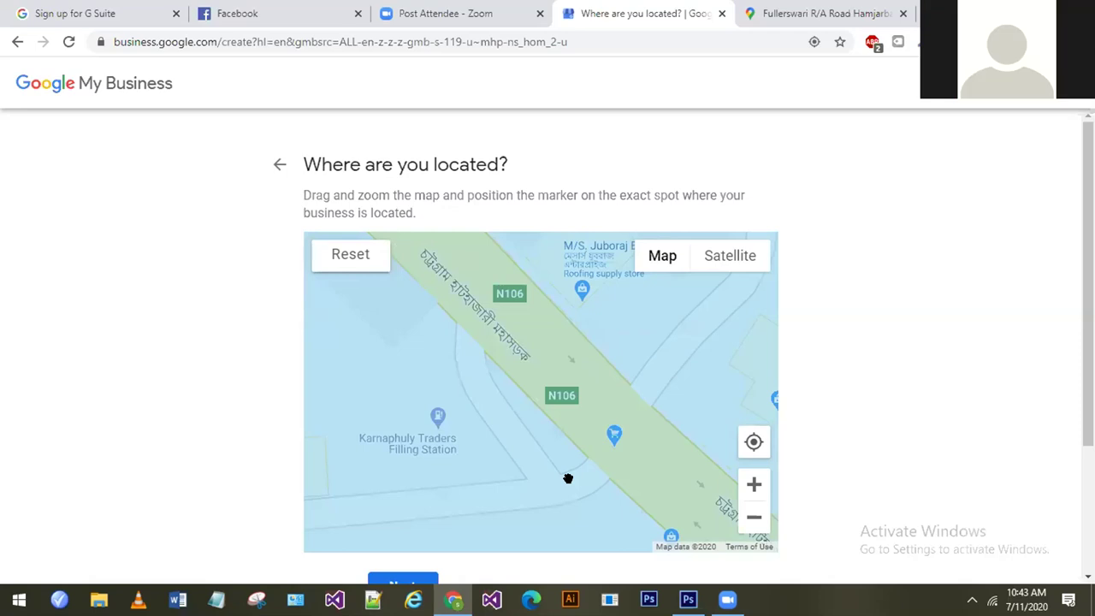
Search along the N106 toward Hathazari-Rangamati Rd and drop the marker on Central Hall
{"action": "mouse_move", "coordinate": [567, 478]}
{"action": "left_mouse_down"}
{"action": "mouse_move", "coordinate": [616, 325]}
{"action": "mouse_move", "coordinate": [459, 357]}
{"action": "mouse_move", "coordinate": [525, 416]}
{"action": "left_mouse_up"}
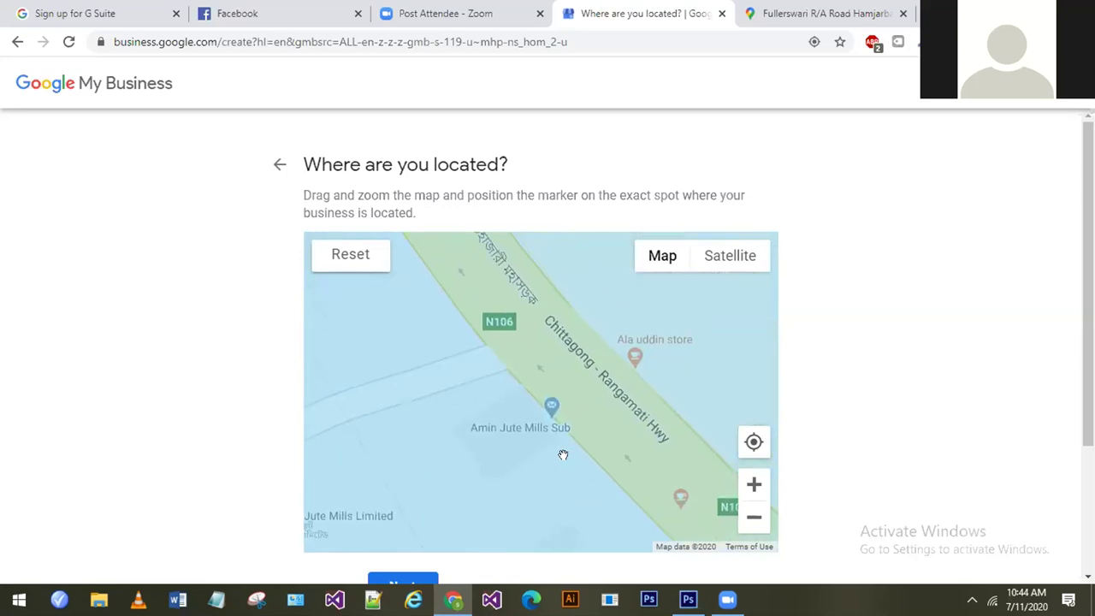
{"action": "left_click_drag", "start_coordinate": [636, 534], "coordinate": [516, 360]}
{"action": "mouse_move", "coordinate": [487, 416]}
{"action": "left_mouse_down"}
{"action": "mouse_move", "coordinate": [485, 506]}
{"action": "mouse_move", "coordinate": [377, 391]}
{"action": "mouse_move", "coordinate": [542, 487]}
{"action": "mouse_move", "coordinate": [405, 384]}
{"action": "mouse_move", "coordinate": [491, 498]}
{"action": "mouse_move", "coordinate": [416, 355]}
{"action": "mouse_move", "coordinate": [411, 377]}
{"action": "mouse_move", "coordinate": [359, 335]}
{"action": "mouse_move", "coordinate": [460, 488]}
{"action": "mouse_move", "coordinate": [365, 308]}
{"action": "mouse_move", "coordinate": [422, 318]}
{"action": "mouse_move", "coordinate": [536, 369]}
{"action": "left_mouse_up"}
{"action": "scroll", "coordinate": [536, 369], "scroll_direction": "down", "scroll_amount": 3}
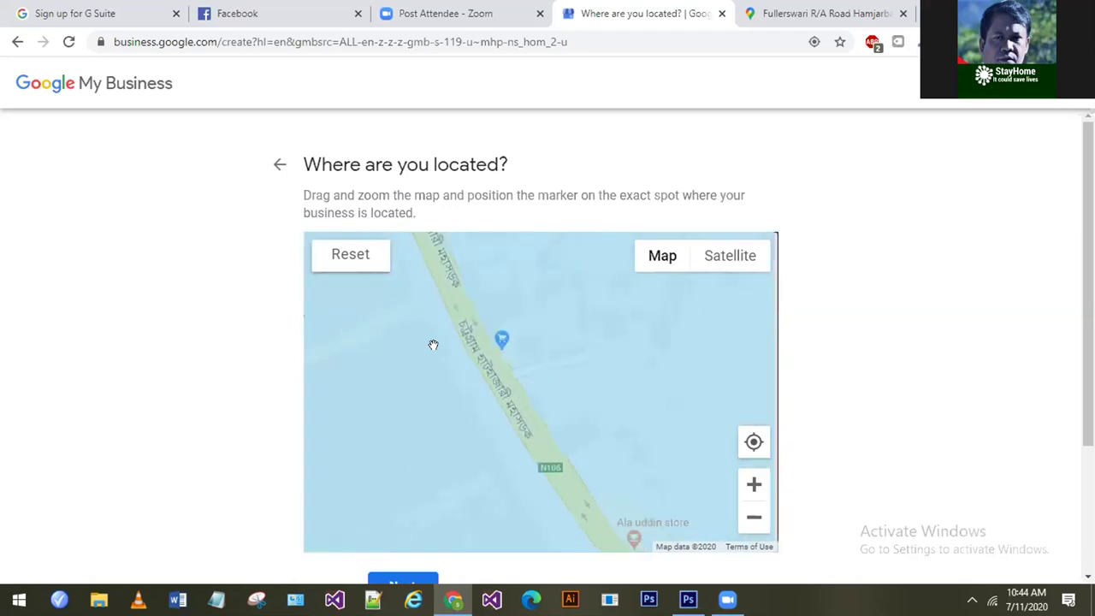
{"action": "scroll", "coordinate": [496, 385], "scroll_direction": "down", "scroll_amount": 1}
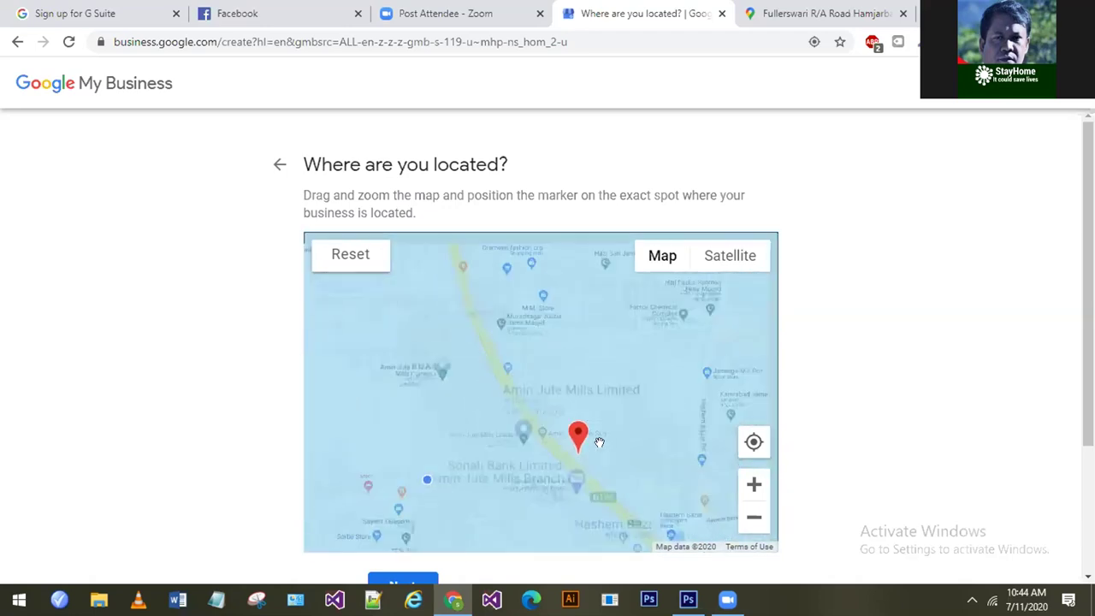
{"action": "left_click_drag", "start_coordinate": [598, 419], "coordinate": [588, 357]}
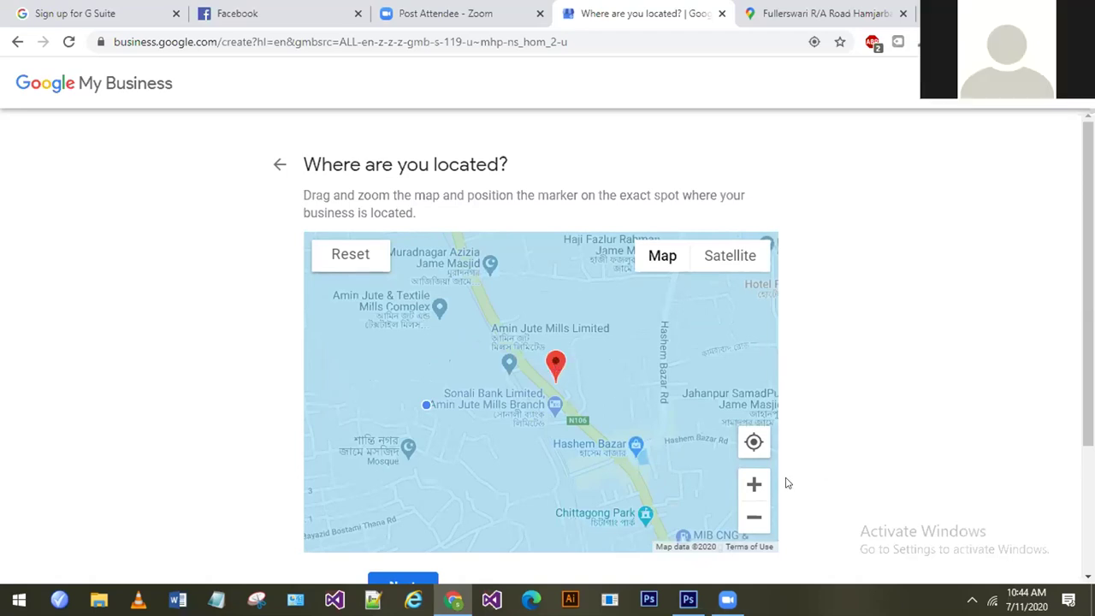
{"action": "left_click", "coordinate": [753, 484]}
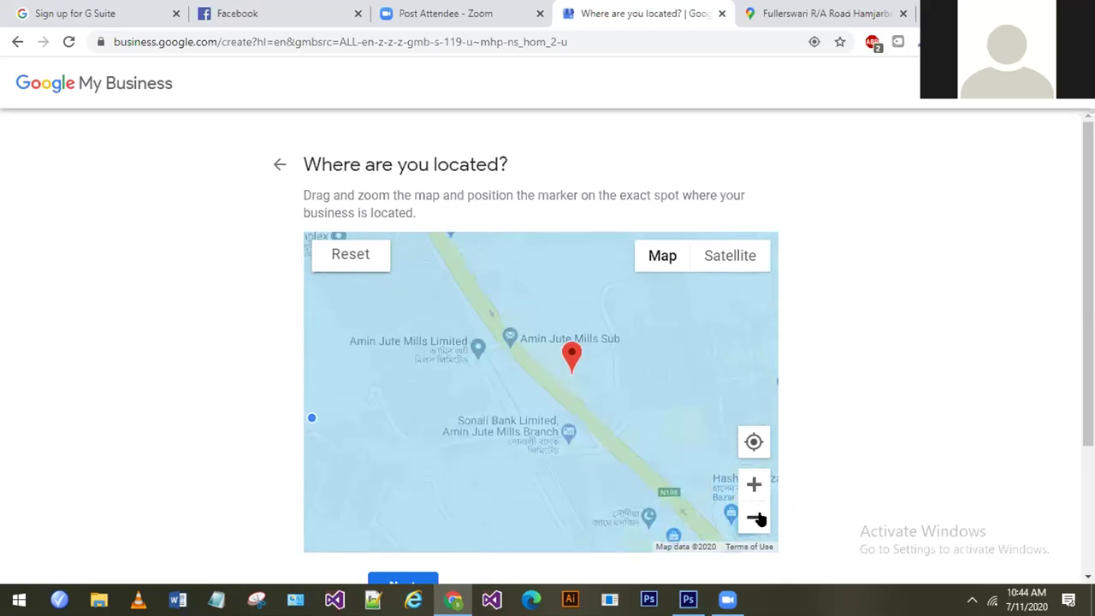
{"action": "left_click", "coordinate": [754, 517]}
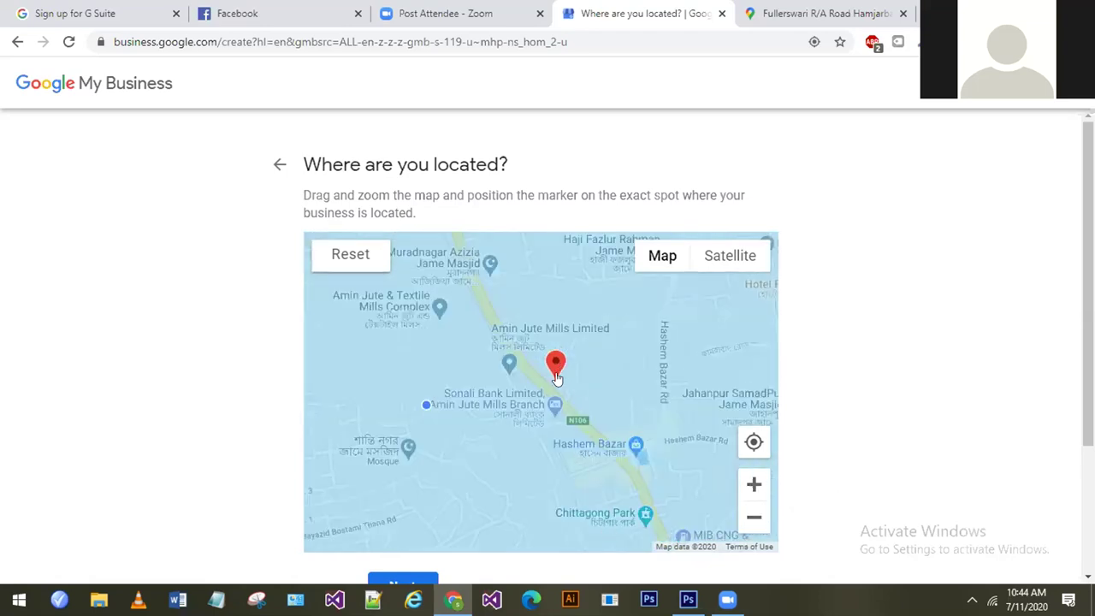
{"action": "mouse_move", "coordinate": [558, 381]}
{"action": "left_mouse_down"}
{"action": "mouse_move", "coordinate": [593, 493]}
{"action": "mouse_move", "coordinate": [707, 479]}
{"action": "mouse_move", "coordinate": [726, 539]}
{"action": "mouse_move", "coordinate": [630, 453]}
{"action": "mouse_move", "coordinate": [590, 462]}
{"action": "mouse_move", "coordinate": [663, 514]}
{"action": "left_mouse_up"}
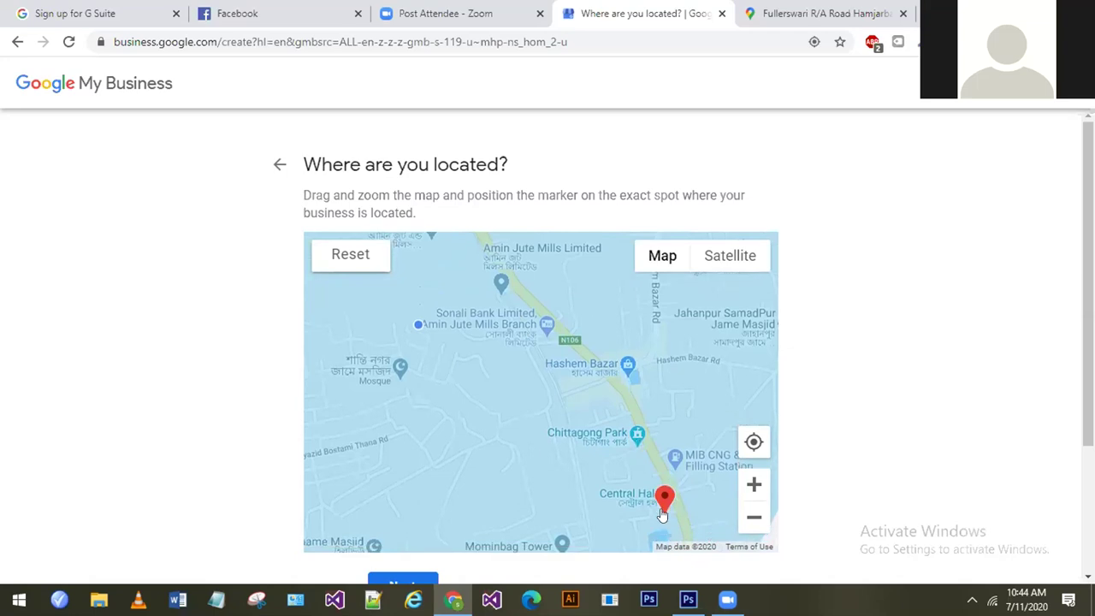
Zoom in around Central Hall and place the marker right beside Haji Kashem Store
{"action": "left_click", "coordinate": [753, 486]}
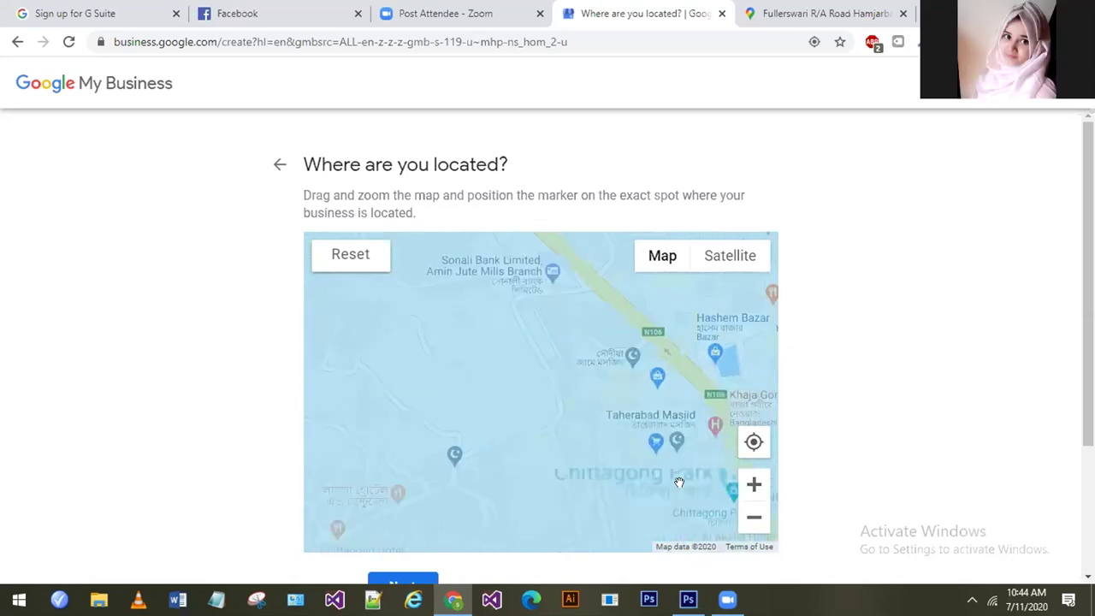
{"action": "mouse_move", "coordinate": [718, 522]}
{"action": "left_mouse_down"}
{"action": "mouse_move", "coordinate": [594, 398]}
{"action": "mouse_move", "coordinate": [556, 405]}
{"action": "left_mouse_up"}
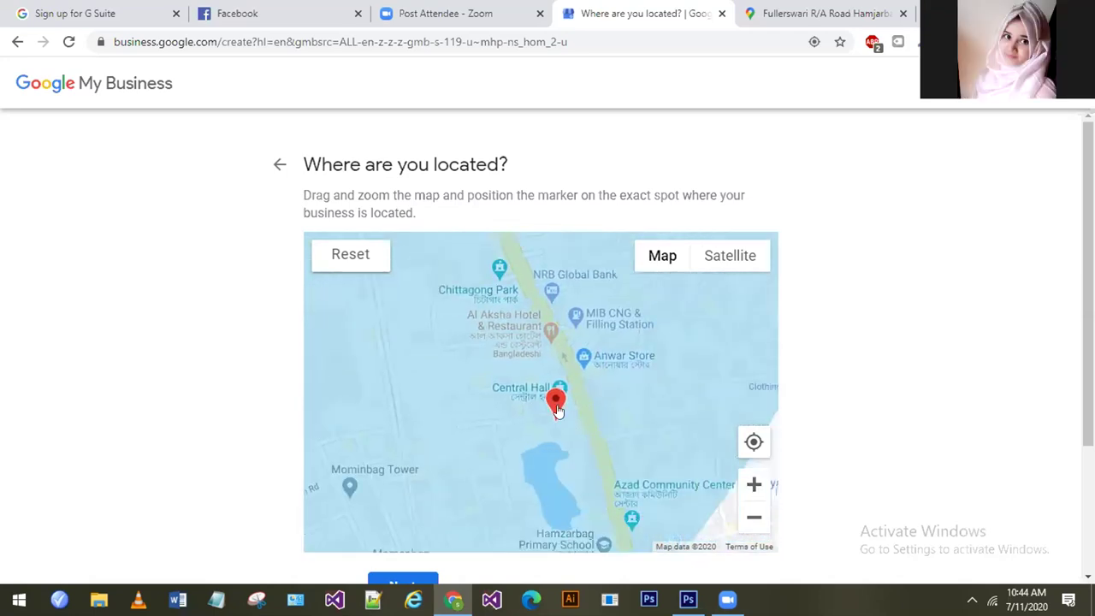
{"action": "double_click", "coordinate": [752, 485]}
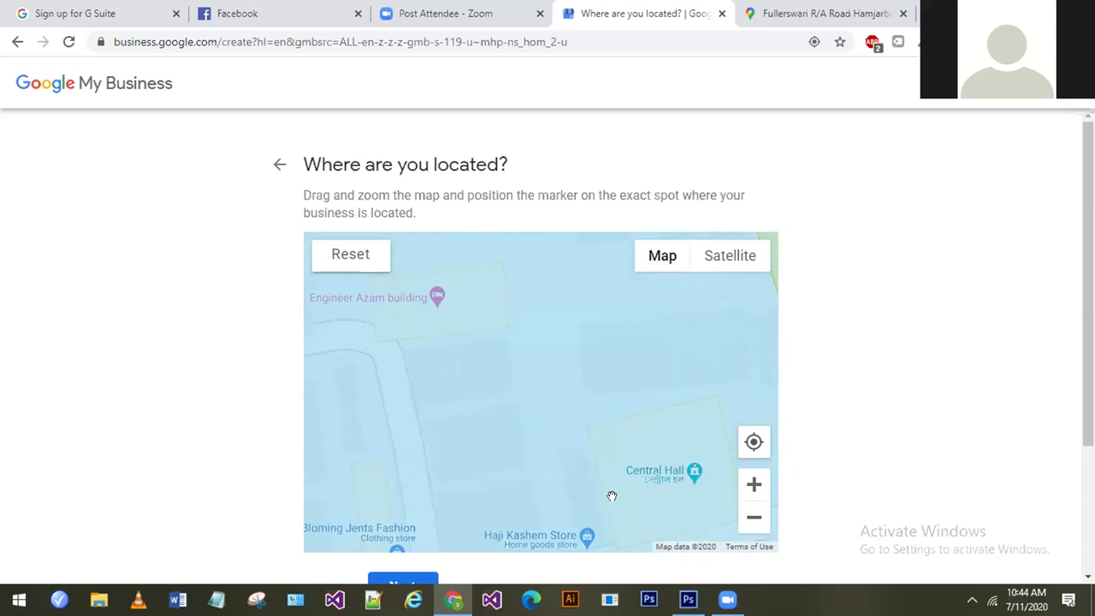
{"action": "left_click_drag", "start_coordinate": [587, 487], "coordinate": [587, 430]}
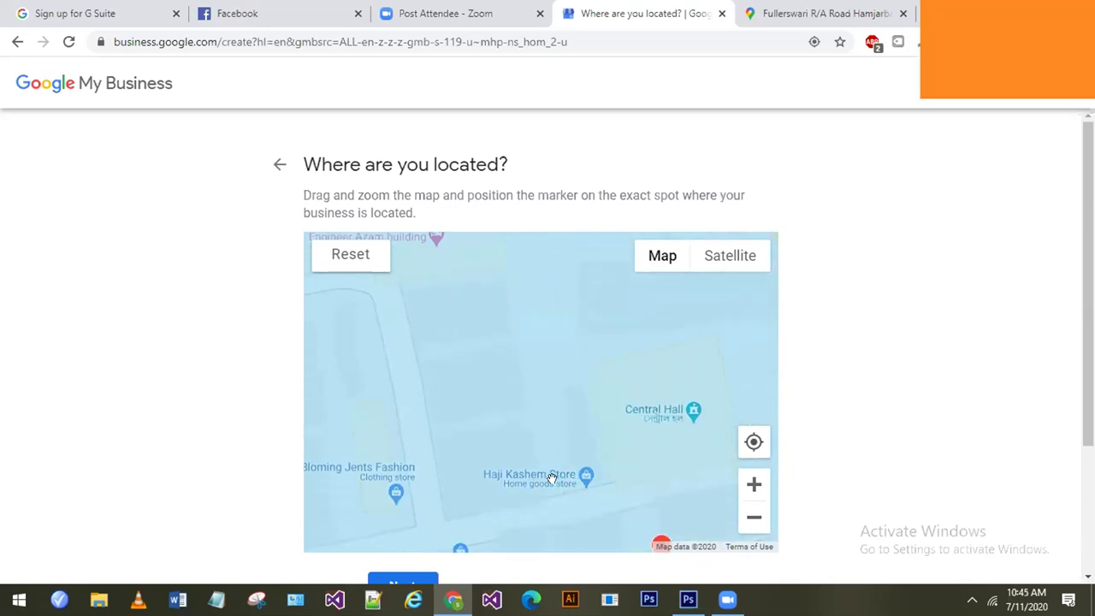
{"action": "scroll", "coordinate": [553, 477], "scroll_direction": "up", "scroll_amount": 1}
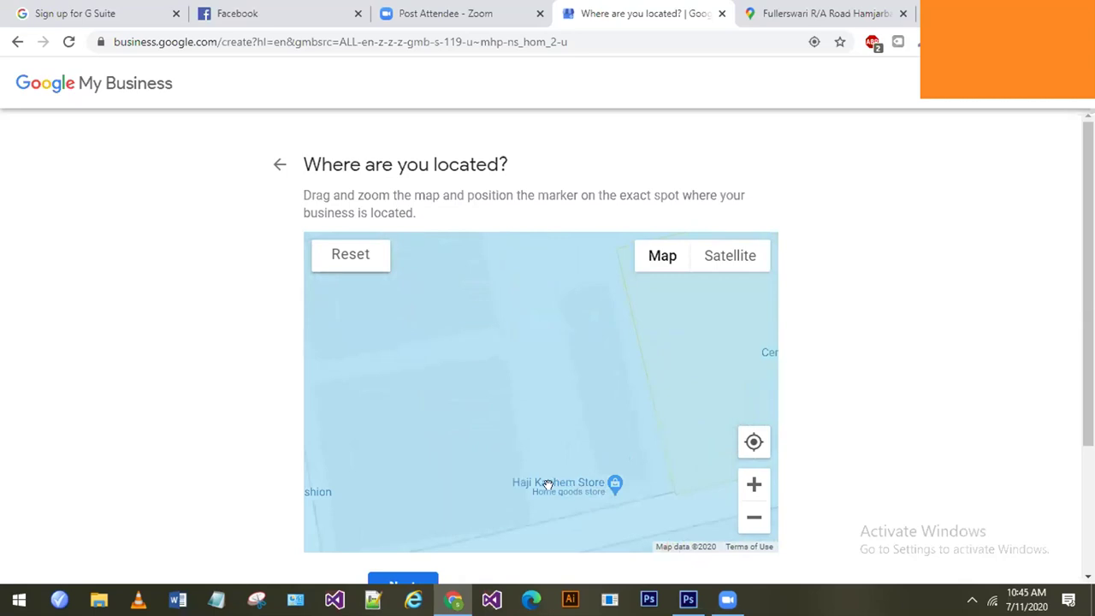
{"action": "scroll", "coordinate": [564, 481], "scroll_direction": "down", "scroll_amount": 1}
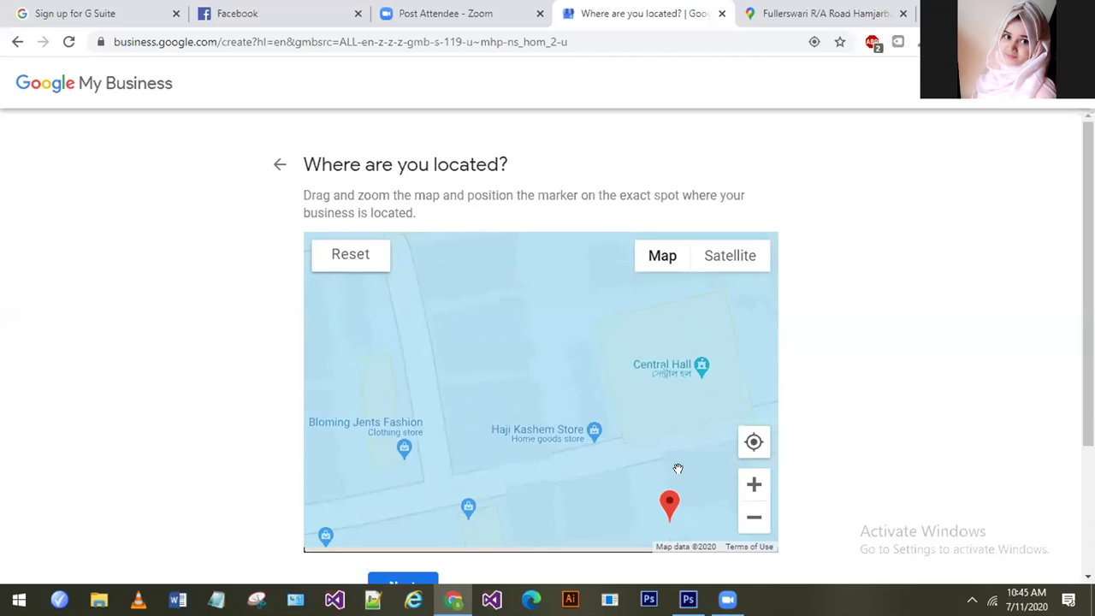
{"action": "left_click_drag", "start_coordinate": [625, 451], "coordinate": [590, 416]}
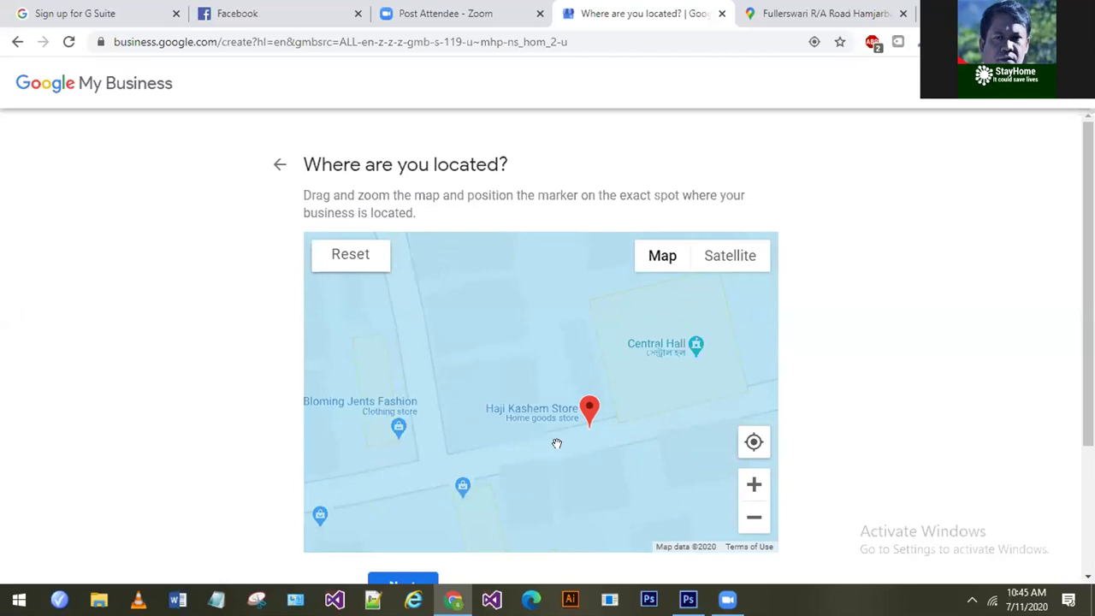
Reset the marker to Dalipara, review the address details, and return to the location map
{"action": "left_click", "coordinate": [346, 258]}
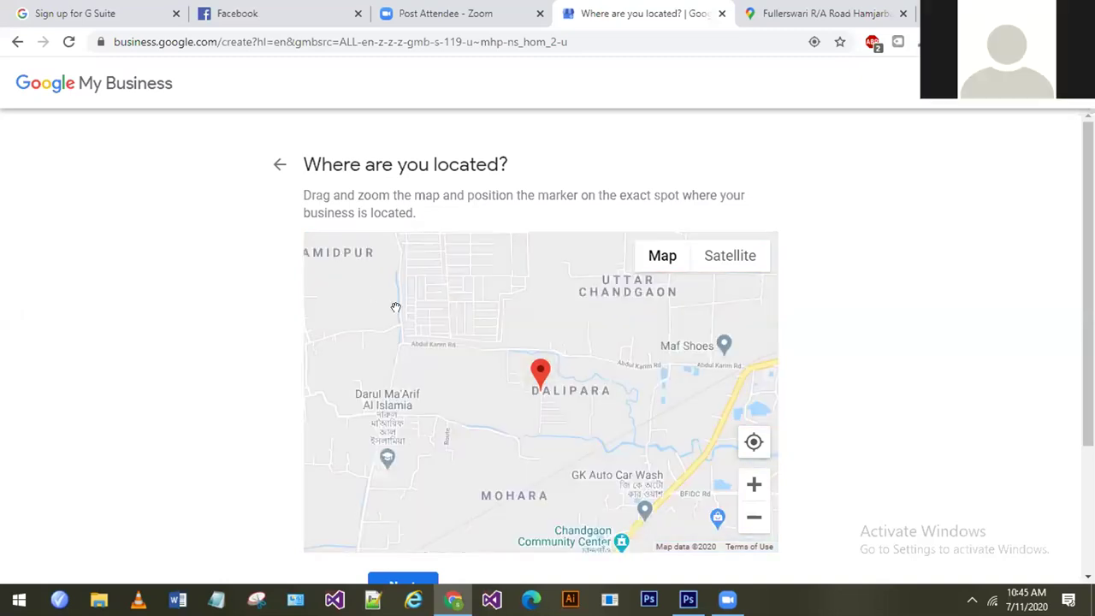
{"action": "left_click", "coordinate": [10, 40]}
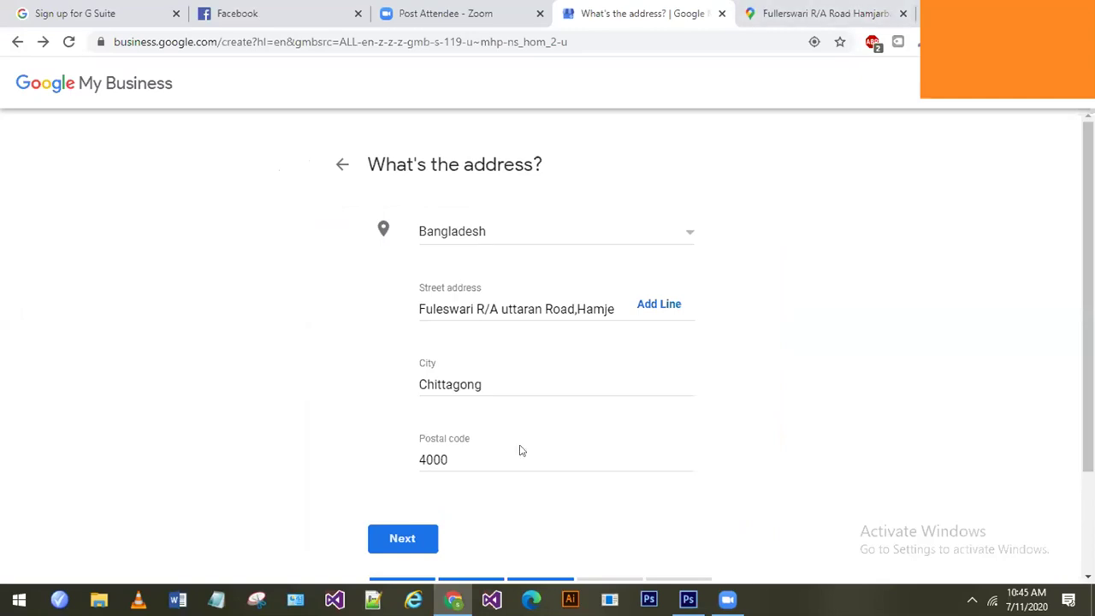
{"action": "key", "text": "Return"}
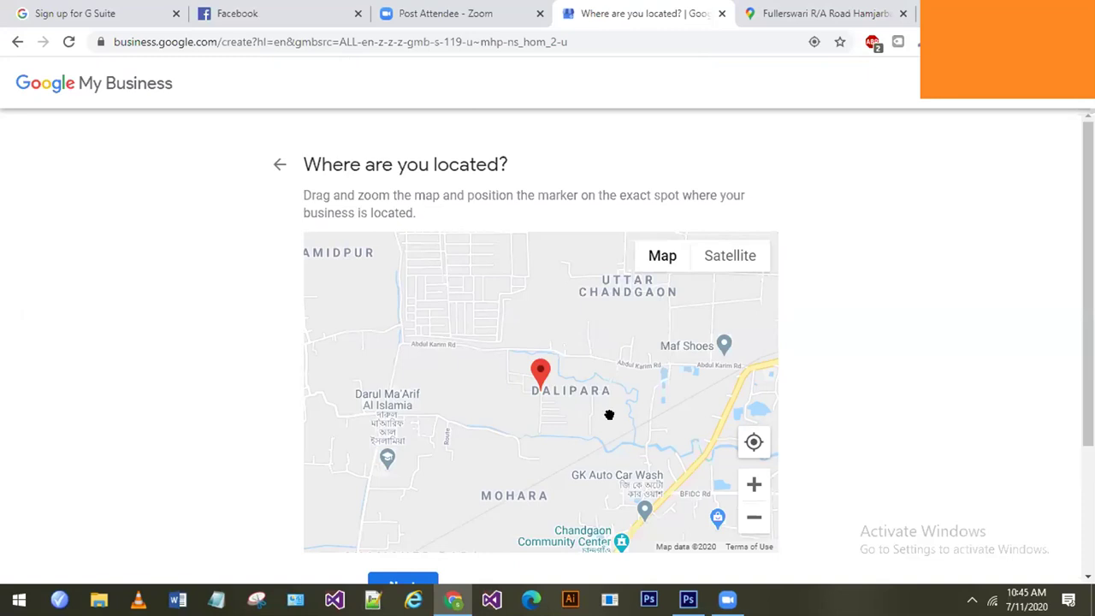
{"action": "scroll", "coordinate": [609, 415], "scroll_direction": "down", "scroll_amount": 1}
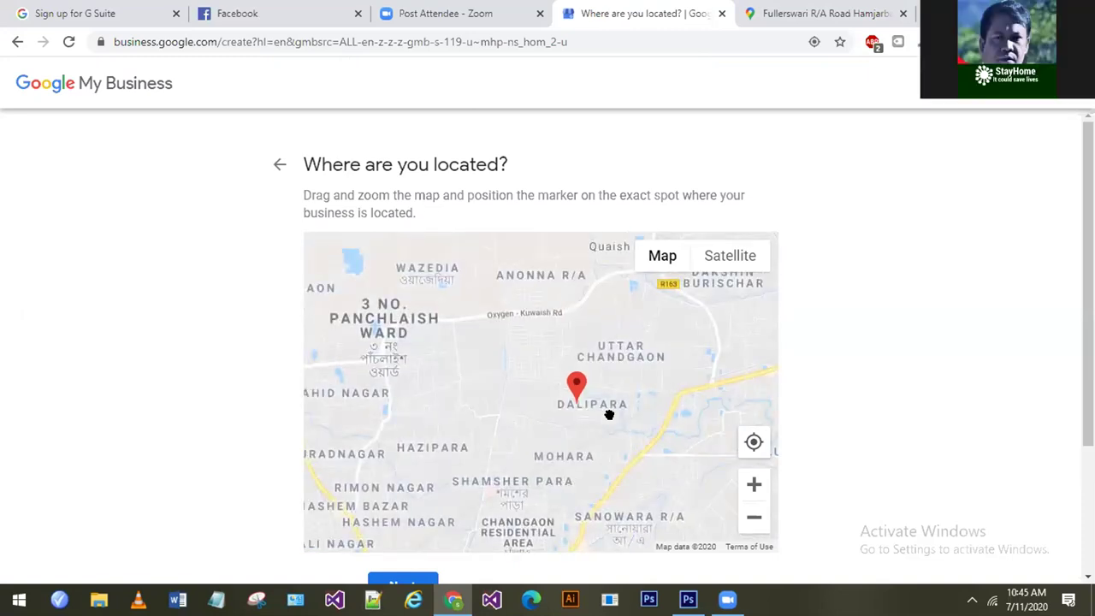
{"action": "scroll", "coordinate": [609, 415], "scroll_direction": "down", "scroll_amount": 1}
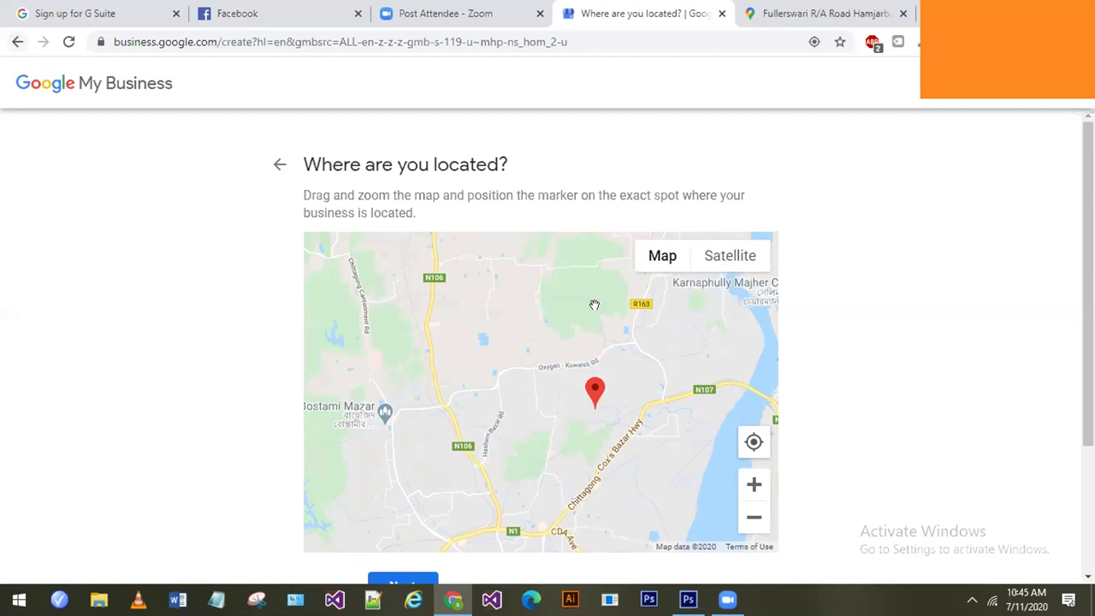
{"action": "left_click", "coordinate": [754, 486]}
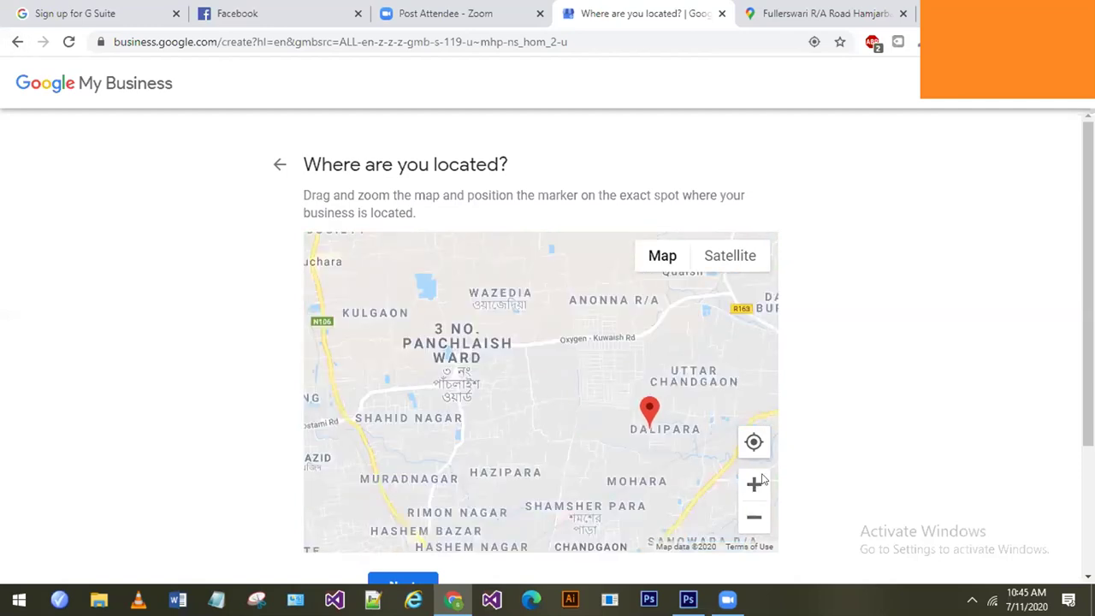
{"action": "left_click", "coordinate": [753, 444]}
Zoom into Panchlaish Ward and place the marker just below Kamal Store
{"action": "mouse_move", "coordinate": [650, 409]}
{"action": "left_mouse_down"}
{"action": "mouse_move", "coordinate": [396, 362]}
{"action": "mouse_move", "coordinate": [455, 367]}
{"action": "left_mouse_up"}
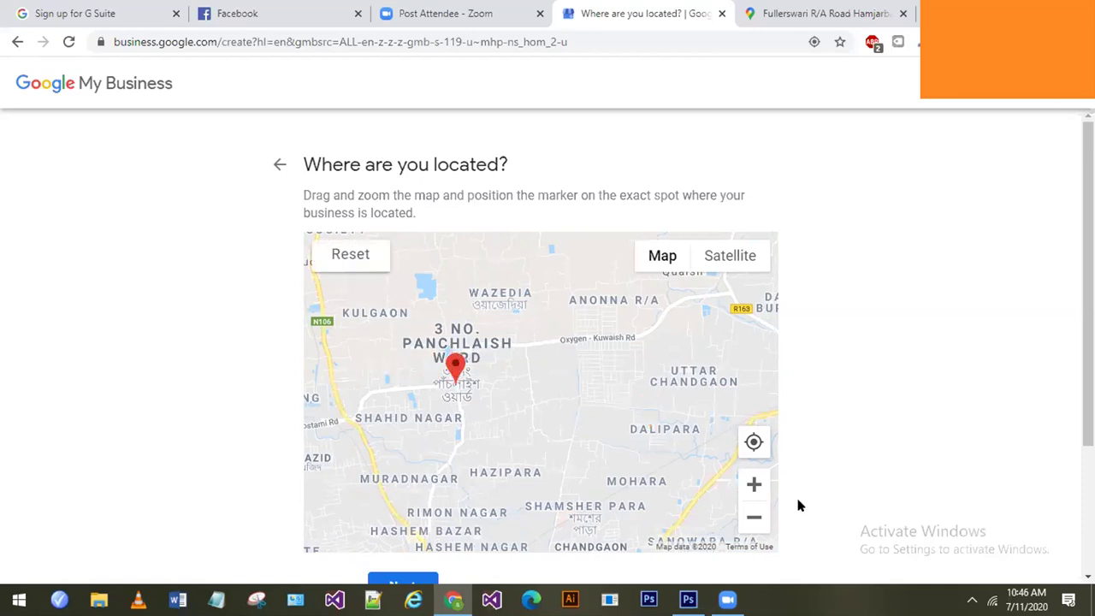
{"action": "left_click", "coordinate": [754, 484]}
{"action": "left_click", "coordinate": [754, 485]}
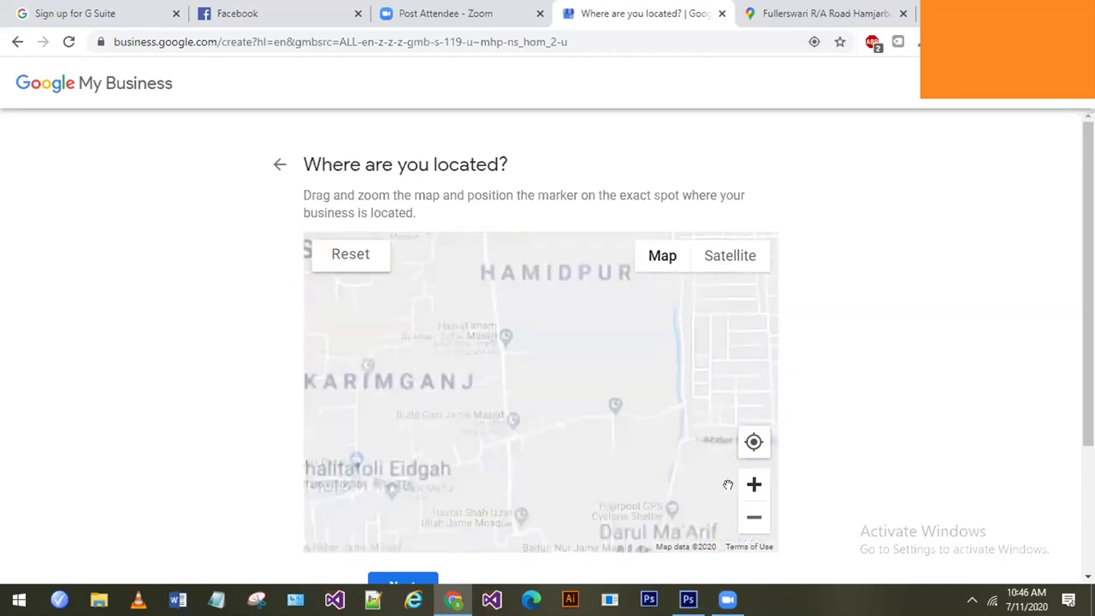
{"action": "left_click", "coordinate": [754, 484]}
{"action": "left_click_drag", "start_coordinate": [337, 402], "coordinate": [612, 419]}
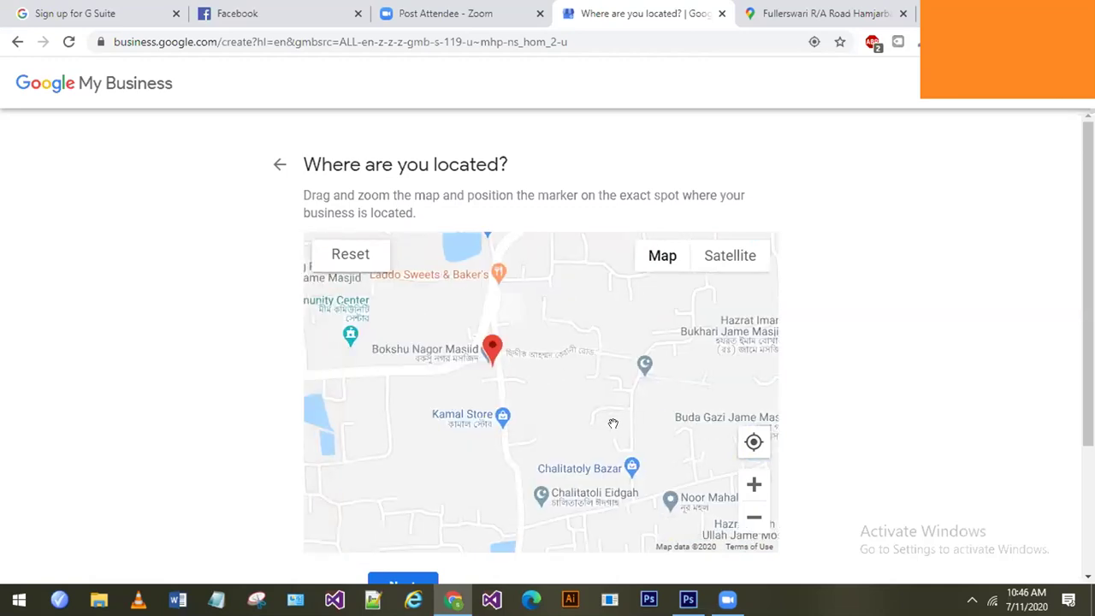
{"action": "left_click", "coordinate": [754, 484]}
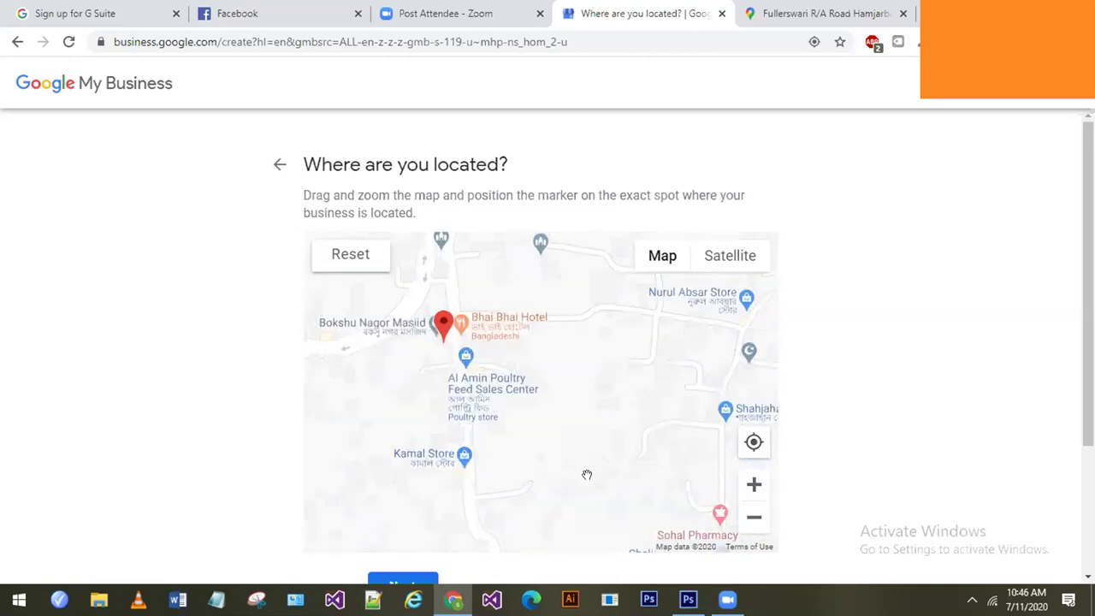
{"action": "left_click_drag", "start_coordinate": [569, 483], "coordinate": [583, 405]}
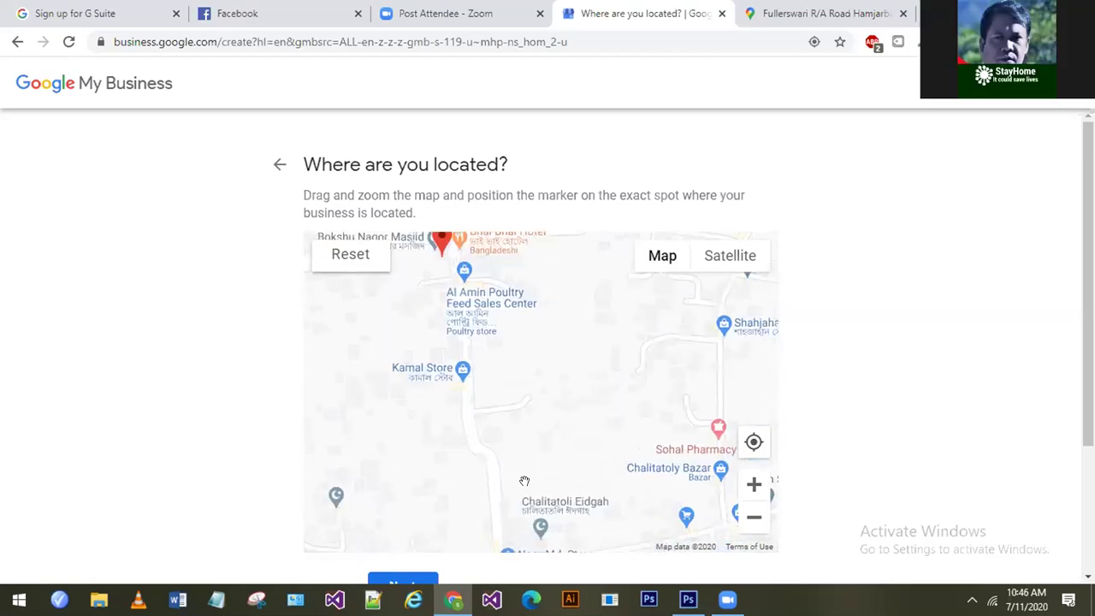
{"action": "left_click_drag", "start_coordinate": [444, 248], "coordinate": [454, 409]}
Zoom in to check Al Amin Poultry, zoom back out, and recentre near Bokshu Nagor
{"action": "left_click", "coordinate": [754, 485]}
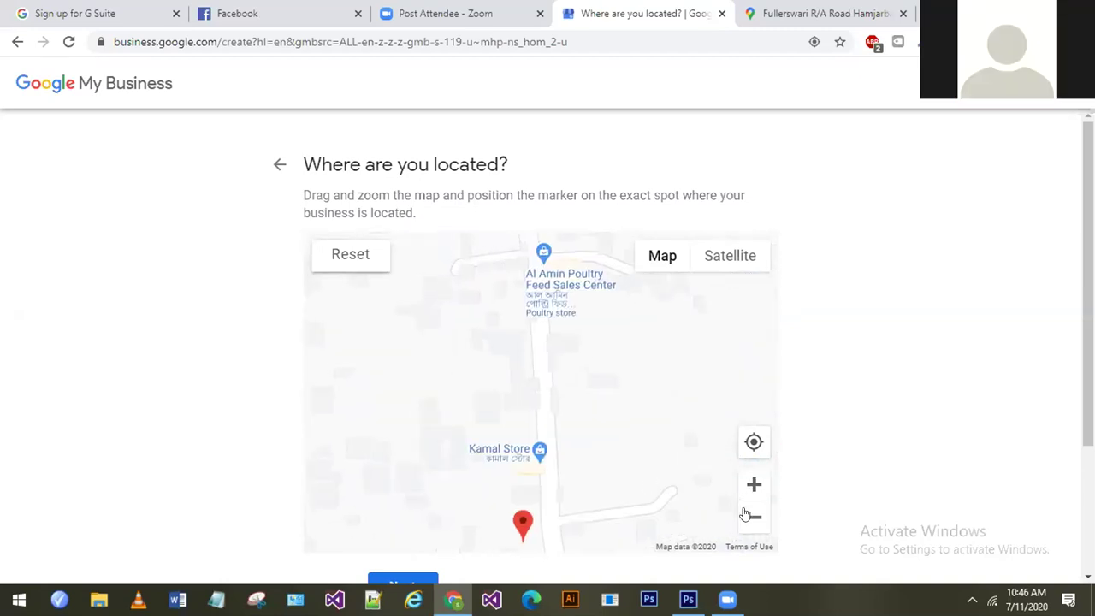
{"action": "left_click", "coordinate": [744, 486]}
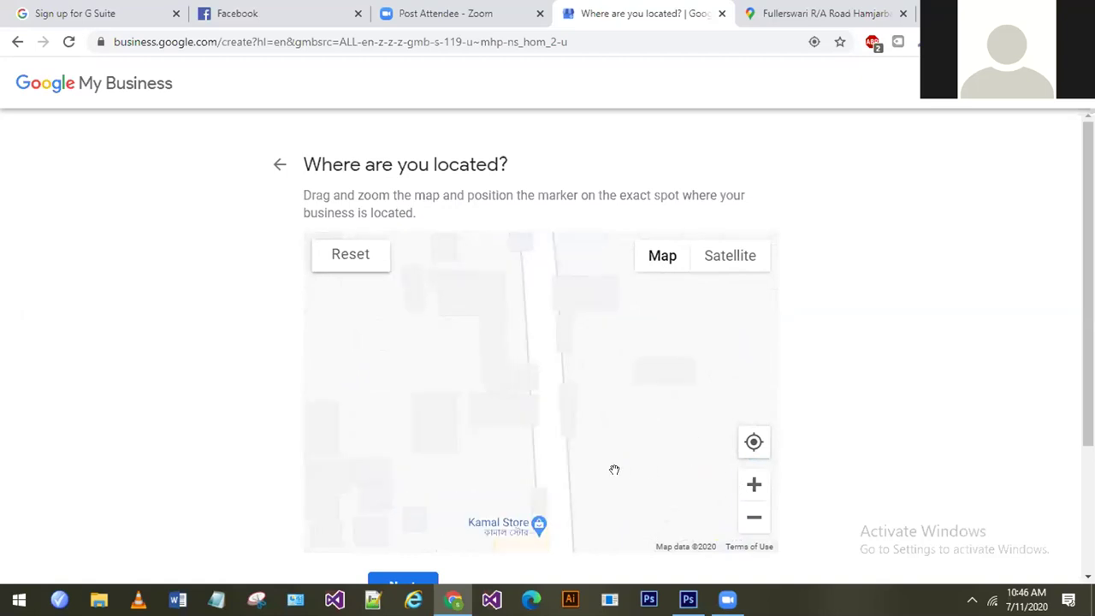
{"action": "mouse_move", "coordinate": [582, 412]}
{"action": "left_mouse_down"}
{"action": "mouse_move", "coordinate": [589, 455]}
{"action": "mouse_move", "coordinate": [562, 474]}
{"action": "mouse_move", "coordinate": [505, 313]}
{"action": "mouse_move", "coordinate": [640, 442]}
{"action": "mouse_move", "coordinate": [354, 397]}
{"action": "mouse_move", "coordinate": [675, 431]}
{"action": "mouse_move", "coordinate": [622, 374]}
{"action": "mouse_move", "coordinate": [615, 454]}
{"action": "left_mouse_up"}
{"action": "left_click", "coordinate": [753, 518]}
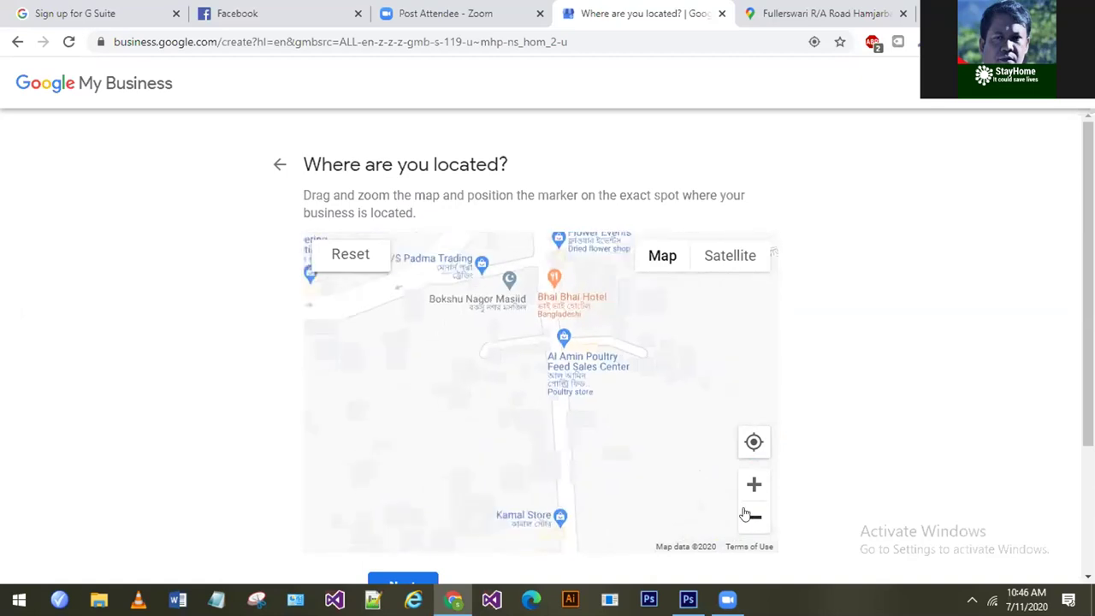
{"action": "left_click", "coordinate": [747, 515]}
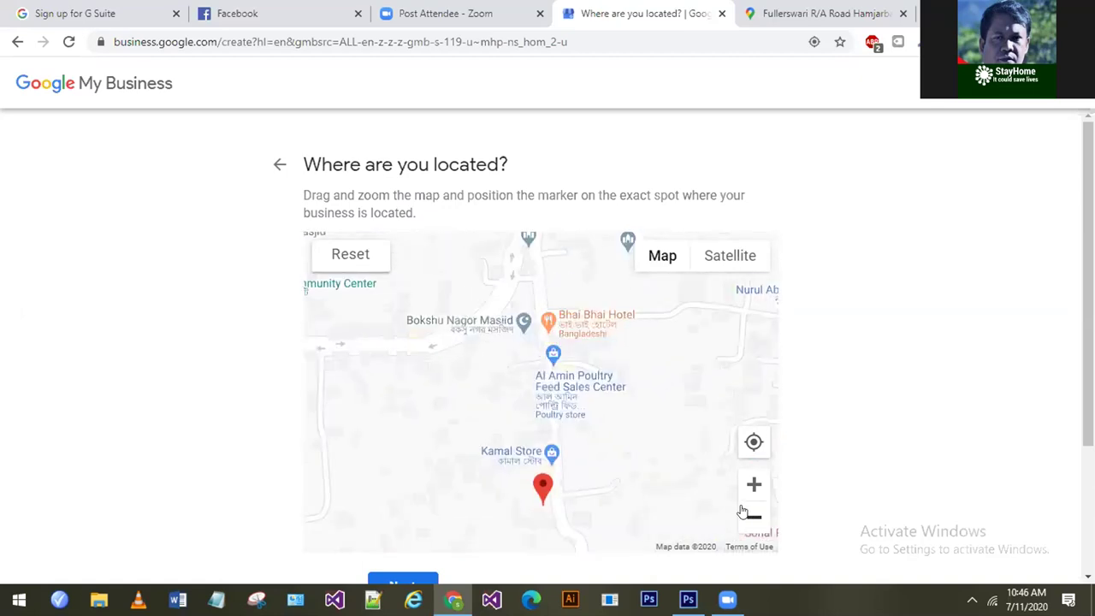
{"action": "mouse_move", "coordinate": [377, 356]}
{"action": "left_mouse_down"}
{"action": "mouse_move", "coordinate": [492, 380]}
{"action": "mouse_move", "coordinate": [600, 378]}
{"action": "left_mouse_up"}
{"action": "left_click_drag", "start_coordinate": [770, 287], "coordinate": [585, 267]}
Survey around Chalitatoli Eidgah, Amin Nagar Jame Masjid and south to Govt. Ashekane College
{"action": "left_click_drag", "start_coordinate": [547, 533], "coordinate": [570, 396]}
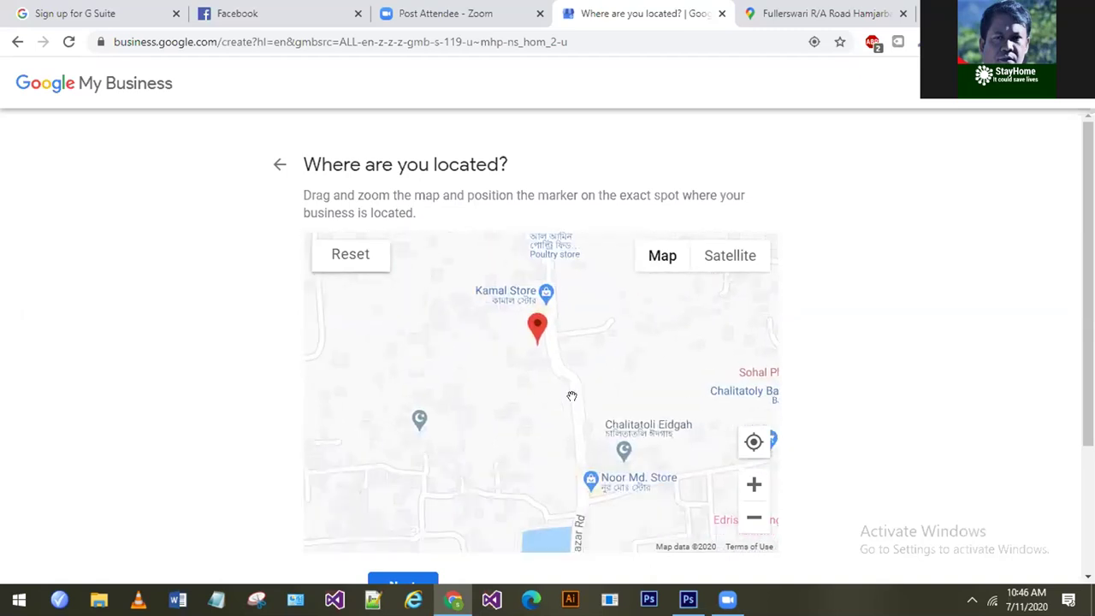
{"action": "left_click_drag", "start_coordinate": [685, 411], "coordinate": [615, 411]}
{"action": "left_click_drag", "start_coordinate": [748, 453], "coordinate": [653, 461]}
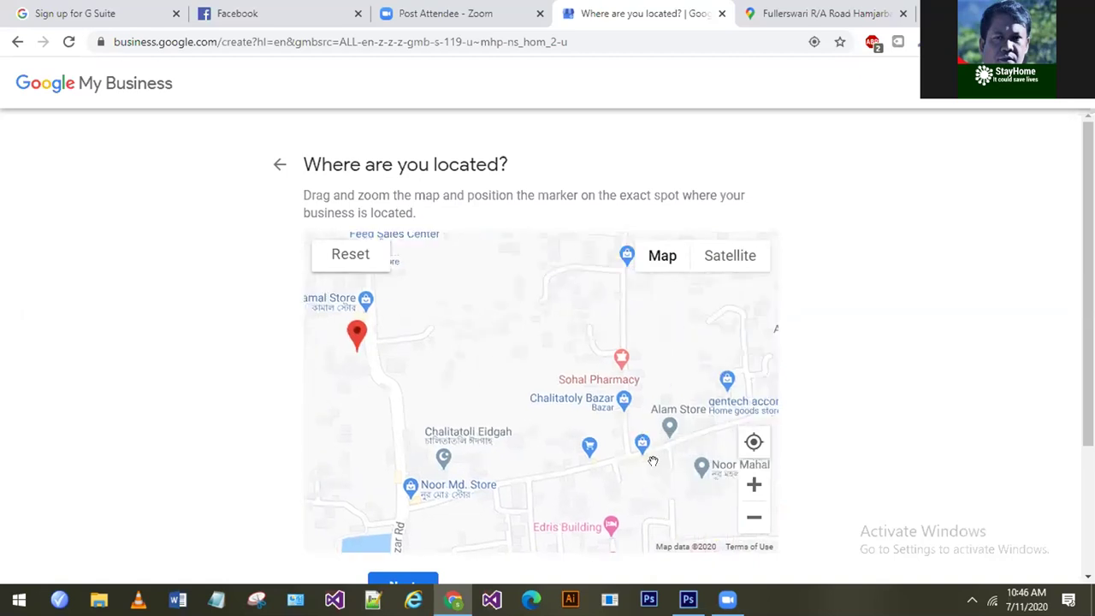
{"action": "left_click_drag", "start_coordinate": [770, 399], "coordinate": [601, 399]}
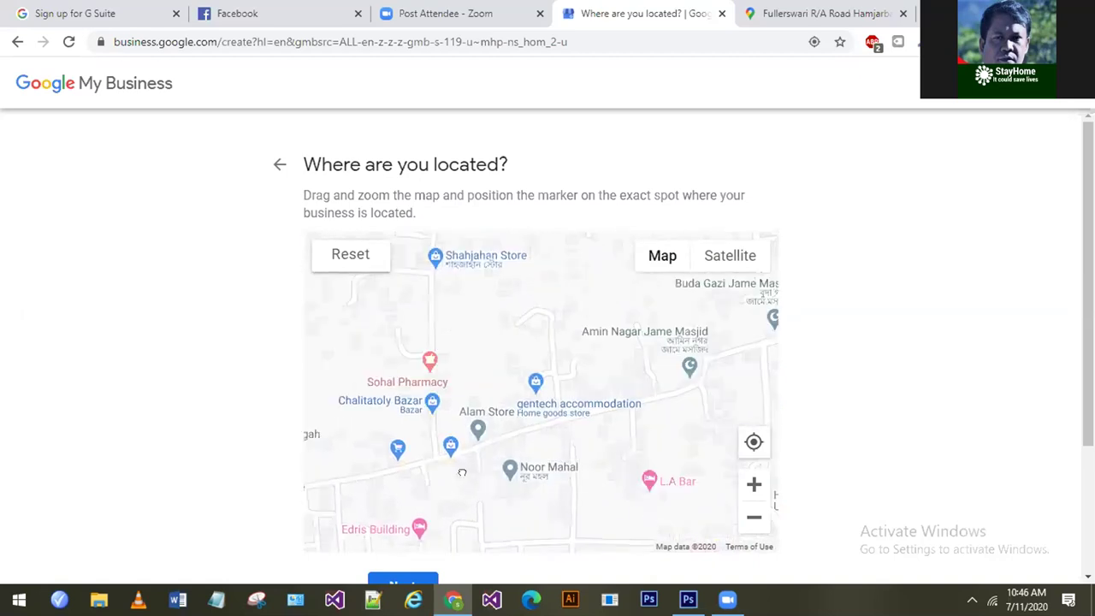
{"action": "left_click_drag", "start_coordinate": [729, 402], "coordinate": [565, 458]}
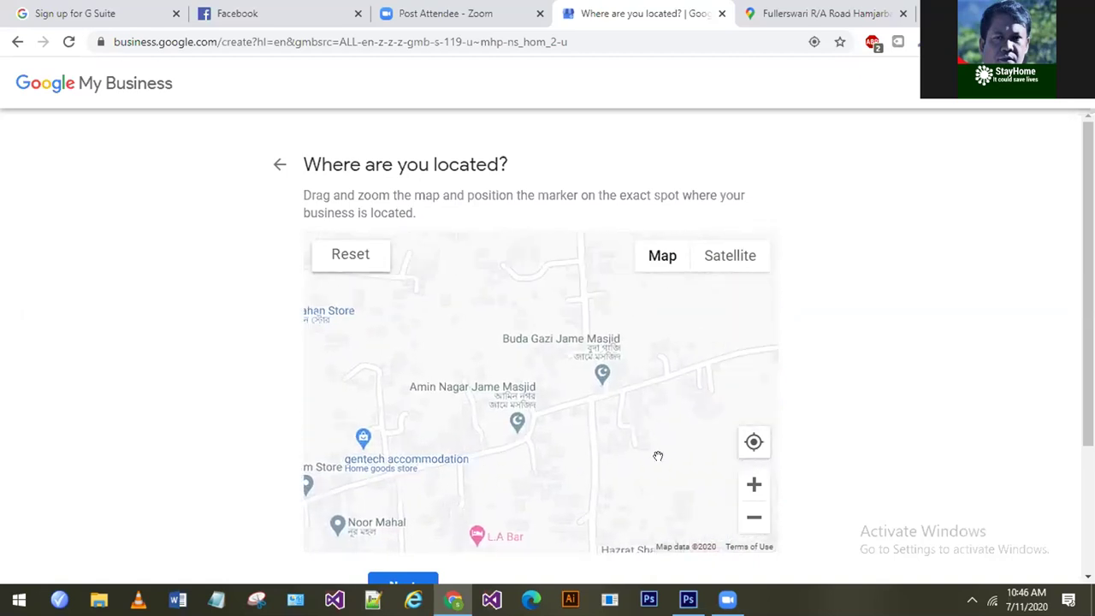
{"action": "left_click_drag", "start_coordinate": [312, 367], "coordinate": [445, 367]}
{"action": "left_click_drag", "start_coordinate": [353, 406], "coordinate": [484, 414]}
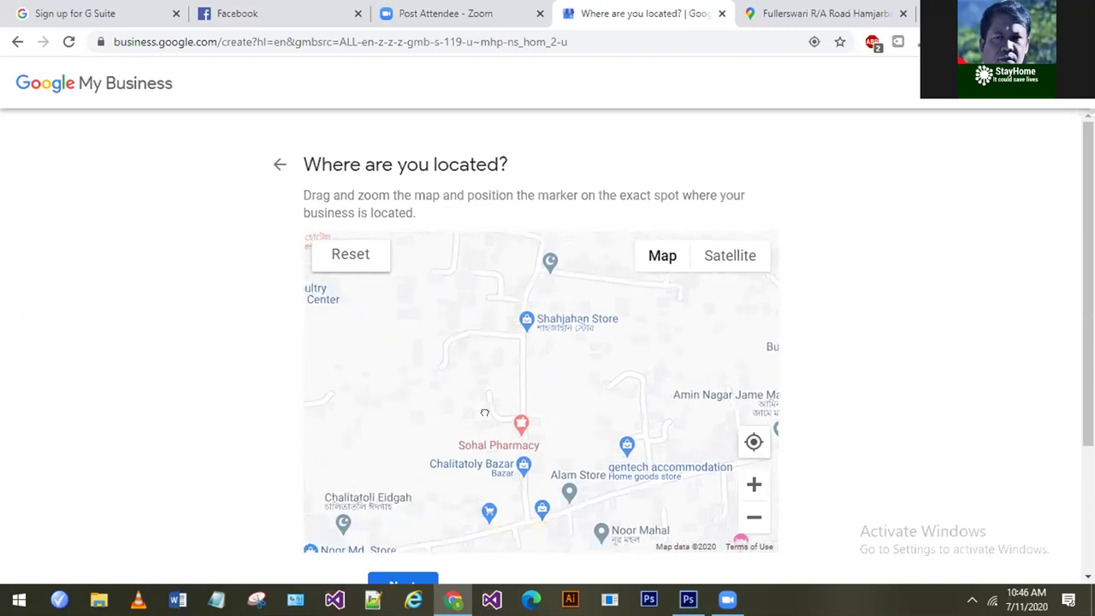
{"action": "left_click_drag", "start_coordinate": [445, 445], "coordinate": [396, 332]}
{"action": "left_click_drag", "start_coordinate": [513, 479], "coordinate": [710, 378]}
{"action": "left_click_drag", "start_coordinate": [494, 405], "coordinate": [534, 427]}
{"action": "left_click_drag", "start_coordinate": [445, 499], "coordinate": [479, 337]}
{"action": "left_click_drag", "start_coordinate": [467, 445], "coordinate": [541, 289]}
Pan north past Kamal Store to Oxygen-Kuwaish Rd and Mecca General Store
{"action": "left_click_drag", "start_coordinate": [511, 347], "coordinate": [433, 417]}
{"action": "left_click_drag", "start_coordinate": [462, 248], "coordinate": [430, 449]}
{"action": "mouse_move", "coordinate": [552, 281]}
{"action": "left_mouse_down"}
{"action": "mouse_move", "coordinate": [559, 348]}
{"action": "mouse_move", "coordinate": [537, 447]}
{"action": "mouse_move", "coordinate": [583, 505]}
{"action": "left_mouse_up"}
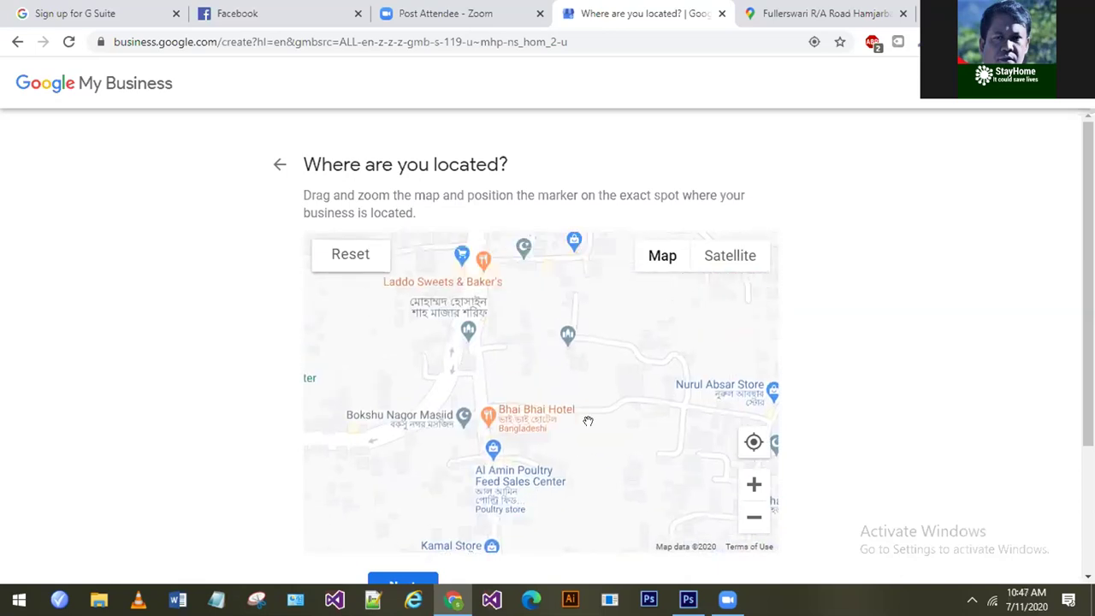
{"action": "left_click_drag", "start_coordinate": [588, 421], "coordinate": [587, 501]}
{"action": "left_click_drag", "start_coordinate": [581, 454], "coordinate": [576, 476]}
{"action": "left_click_drag", "start_coordinate": [614, 383], "coordinate": [596, 483]}
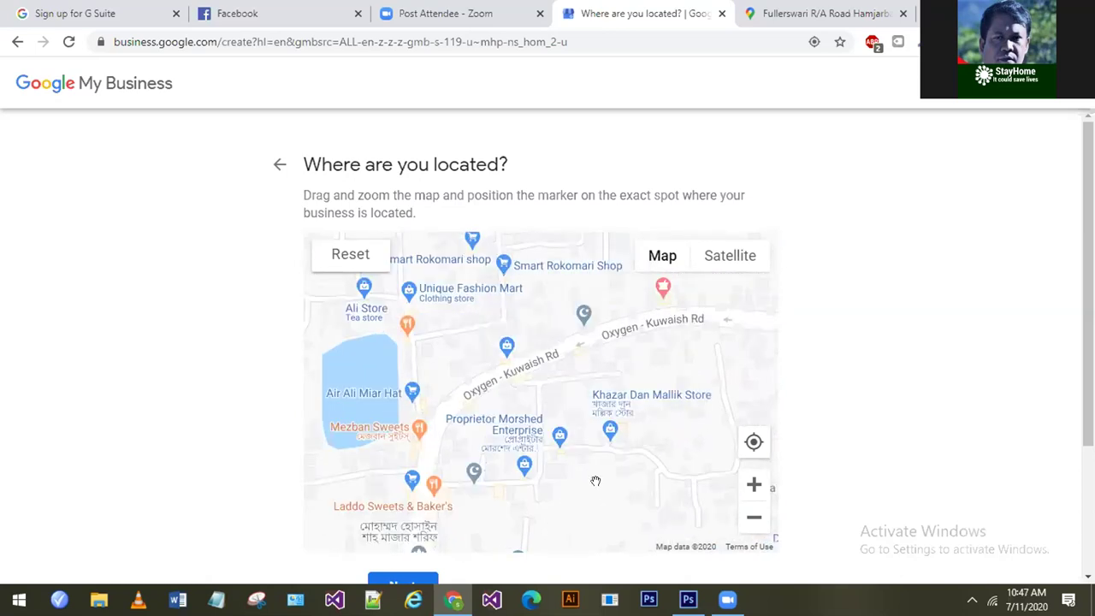
{"action": "left_click_drag", "start_coordinate": [408, 352], "coordinate": [467, 461]}
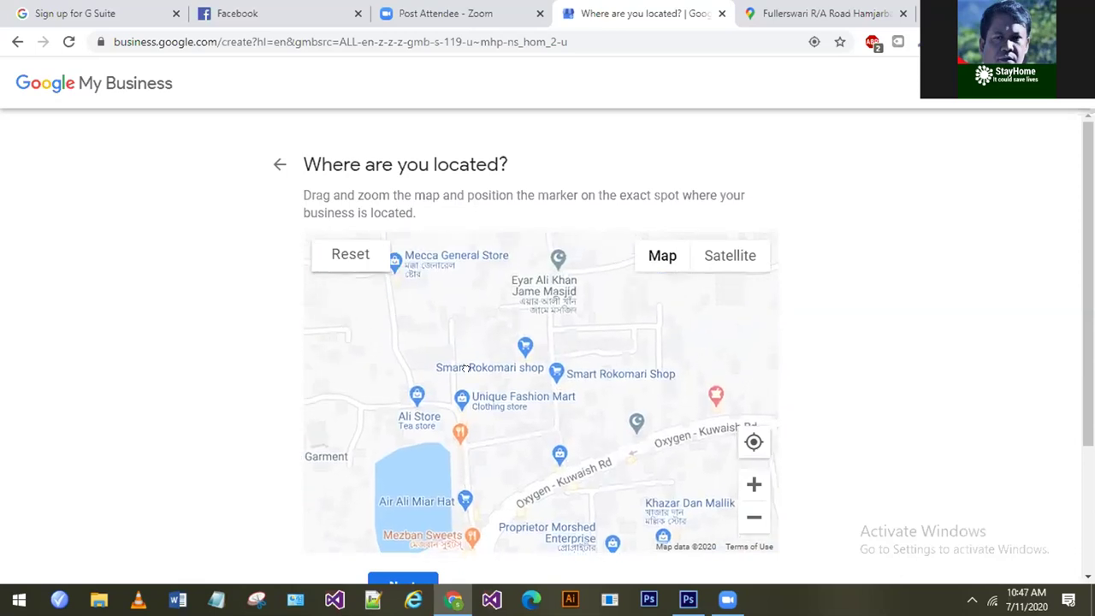
Bring the marker back into view and drop it just west of Sohal Pharmacy
{"action": "left_click_drag", "start_coordinate": [479, 530], "coordinate": [493, 386]}
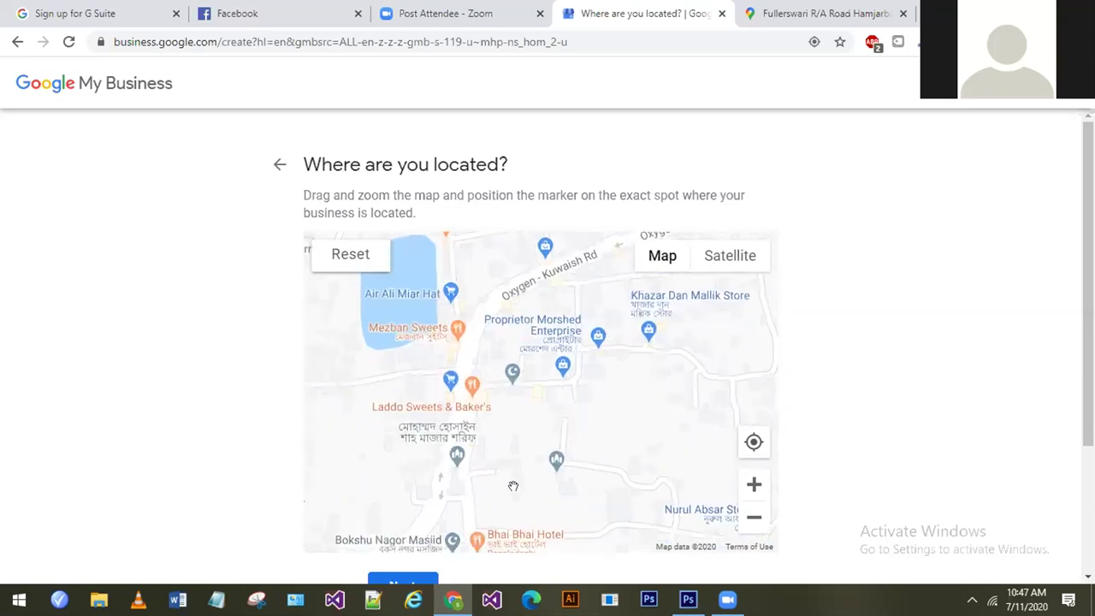
{"action": "left_click_drag", "start_coordinate": [513, 486], "coordinate": [506, 329]}
{"action": "mouse_move", "coordinate": [497, 531]}
{"action": "left_mouse_down"}
{"action": "mouse_move", "coordinate": [492, 467]}
{"action": "mouse_move", "coordinate": [504, 406]}
{"action": "left_mouse_up"}
{"action": "left_click_drag", "start_coordinate": [449, 428], "coordinate": [445, 382]}
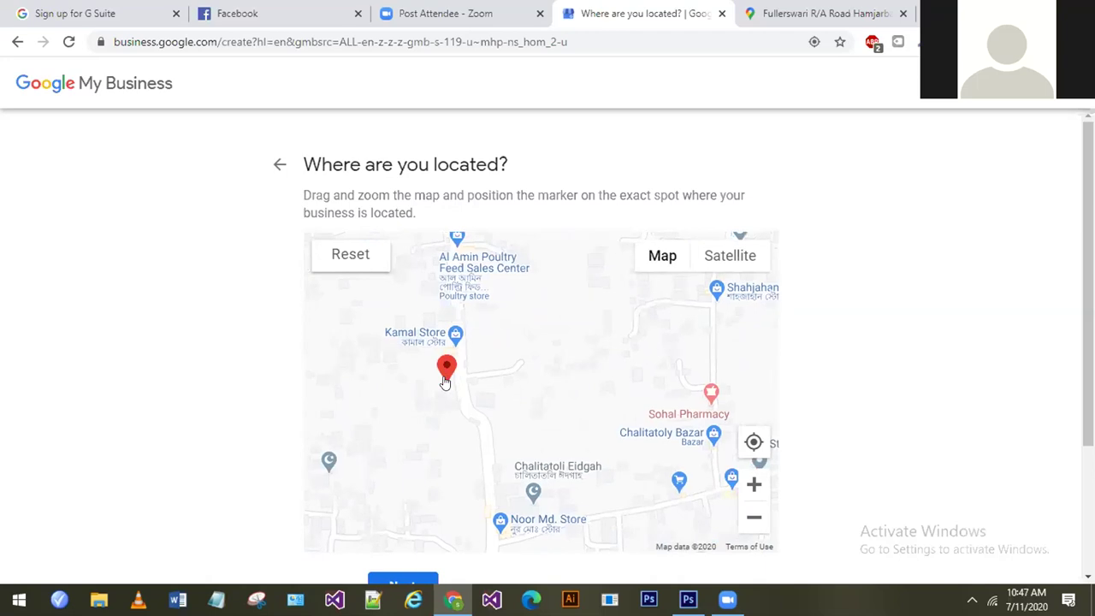
{"action": "left_click_drag", "start_coordinate": [599, 443], "coordinate": [595, 393]}
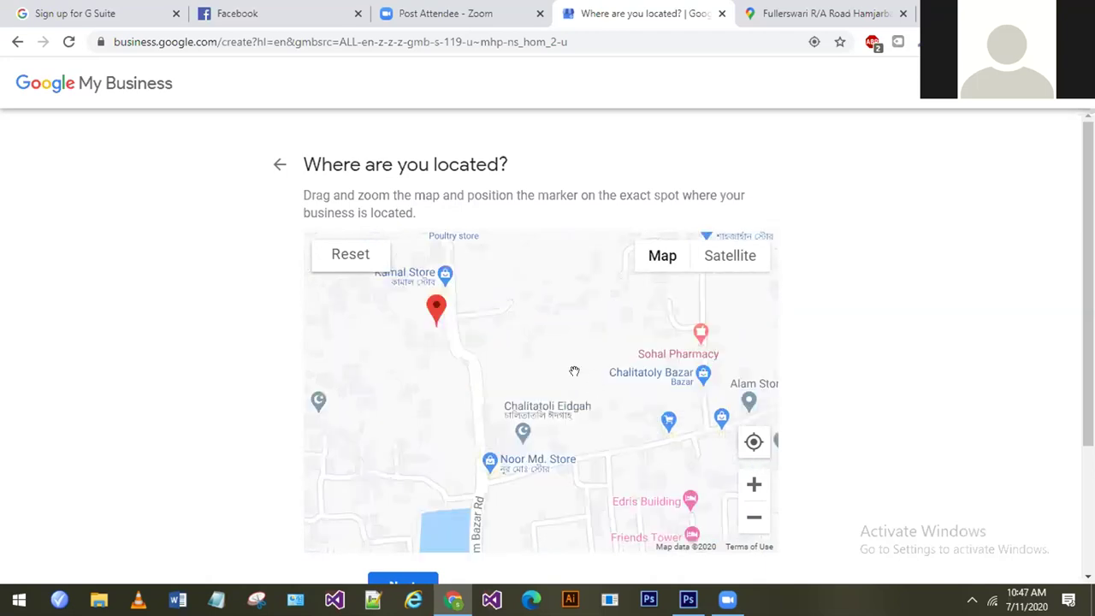
{"action": "mouse_move", "coordinate": [438, 318]}
{"action": "left_mouse_down"}
{"action": "mouse_move", "coordinate": [318, 462]}
{"action": "mouse_move", "coordinate": [604, 349]}
{"action": "left_mouse_up"}
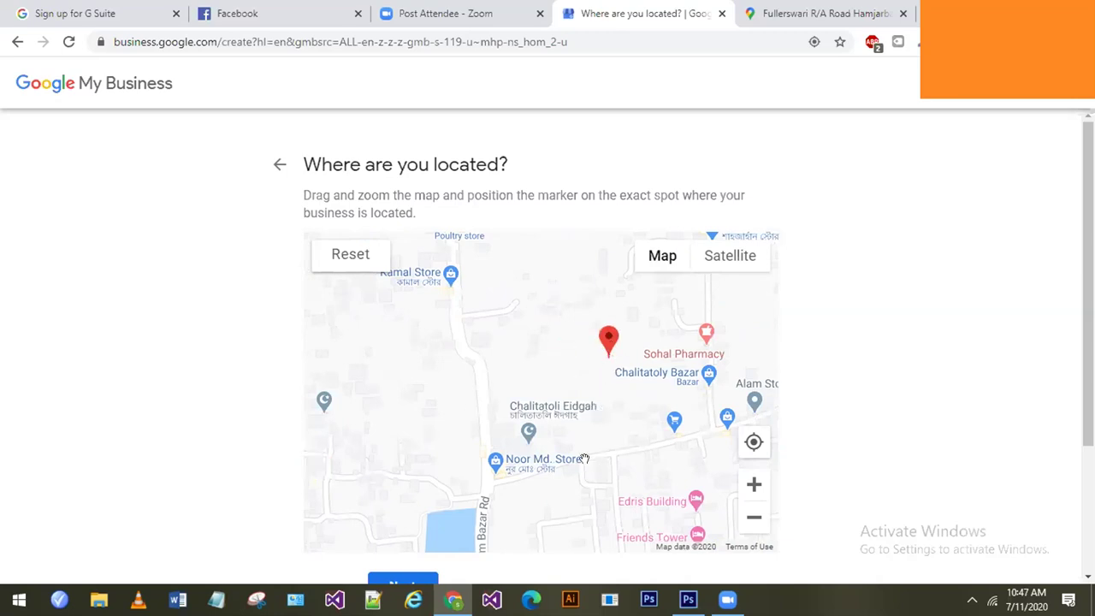
Zoom out and pan south to Hashem Bazar and Chittagong Park
{"action": "scroll", "coordinate": [578, 488], "scroll_direction": "down", "scroll_amount": 2}
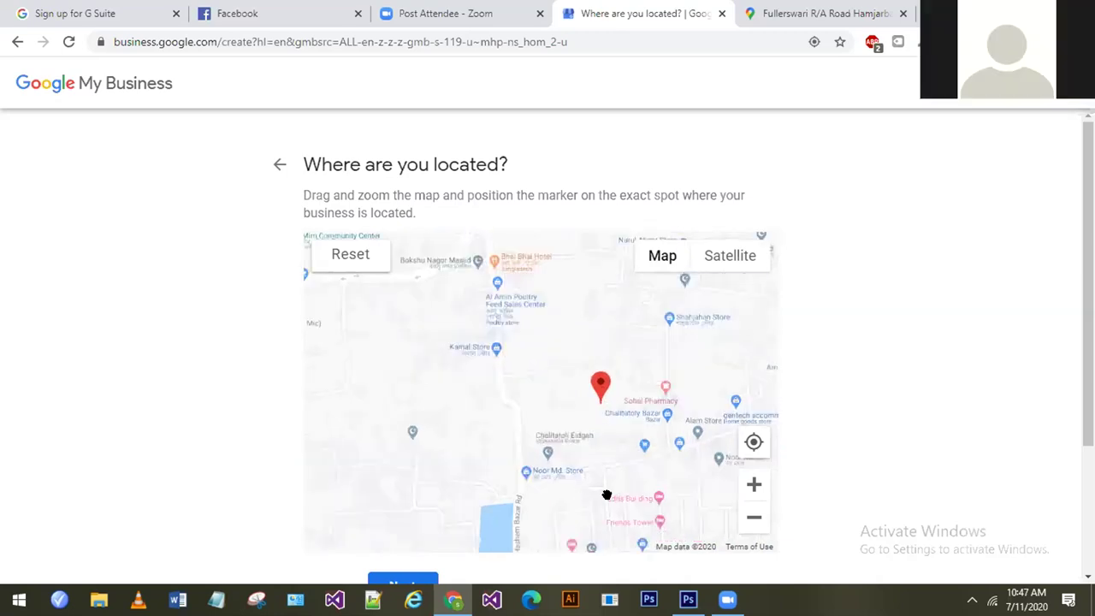
{"action": "left_click_drag", "start_coordinate": [563, 420], "coordinate": [537, 323]}
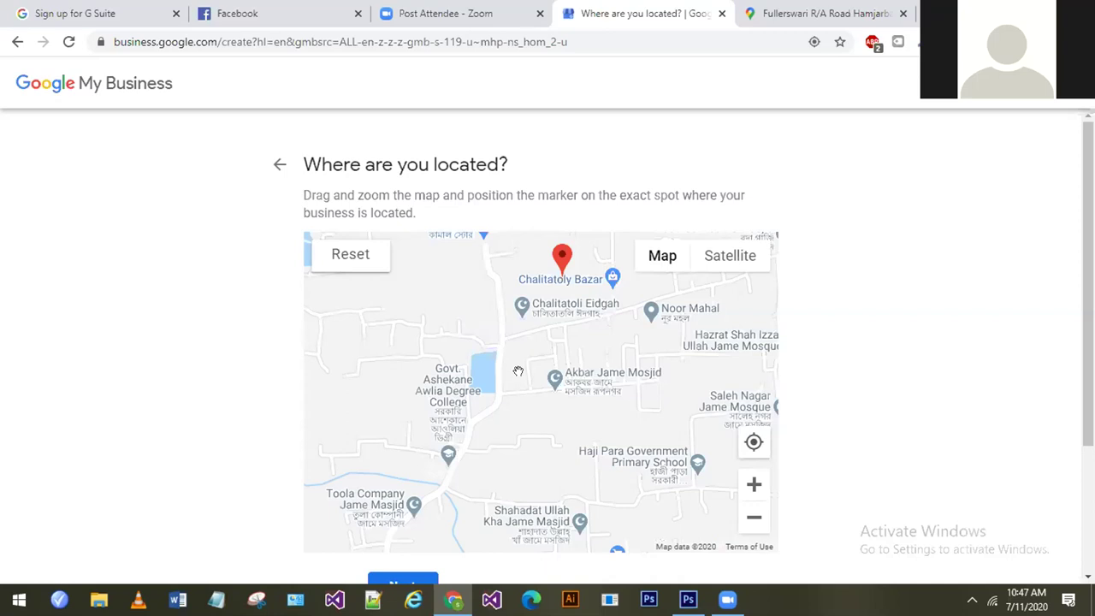
{"action": "left_click_drag", "start_coordinate": [614, 383], "coordinate": [461, 436]}
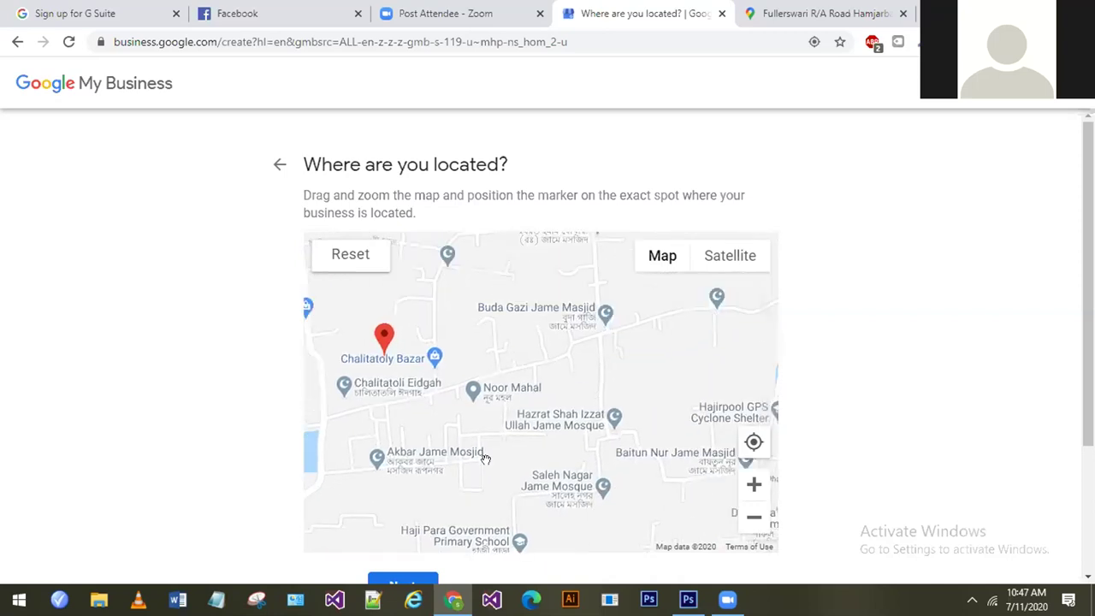
{"action": "left_click_drag", "start_coordinate": [689, 420], "coordinate": [802, 430]}
{"action": "mouse_move", "coordinate": [385, 432]}
{"action": "left_mouse_down"}
{"action": "mouse_move", "coordinate": [760, 436]}
{"action": "mouse_move", "coordinate": [548, 439]}
{"action": "mouse_move", "coordinate": [539, 351]}
{"action": "left_mouse_up"}
{"action": "left_click_drag", "start_coordinate": [552, 459], "coordinate": [553, 390]}
{"action": "mouse_move", "coordinate": [514, 445]}
{"action": "left_mouse_down"}
{"action": "mouse_move", "coordinate": [577, 393]}
{"action": "mouse_move", "coordinate": [574, 411]}
{"action": "mouse_move", "coordinate": [561, 334]}
{"action": "left_mouse_up"}
{"action": "left_click_drag", "start_coordinate": [570, 416], "coordinate": [566, 368]}
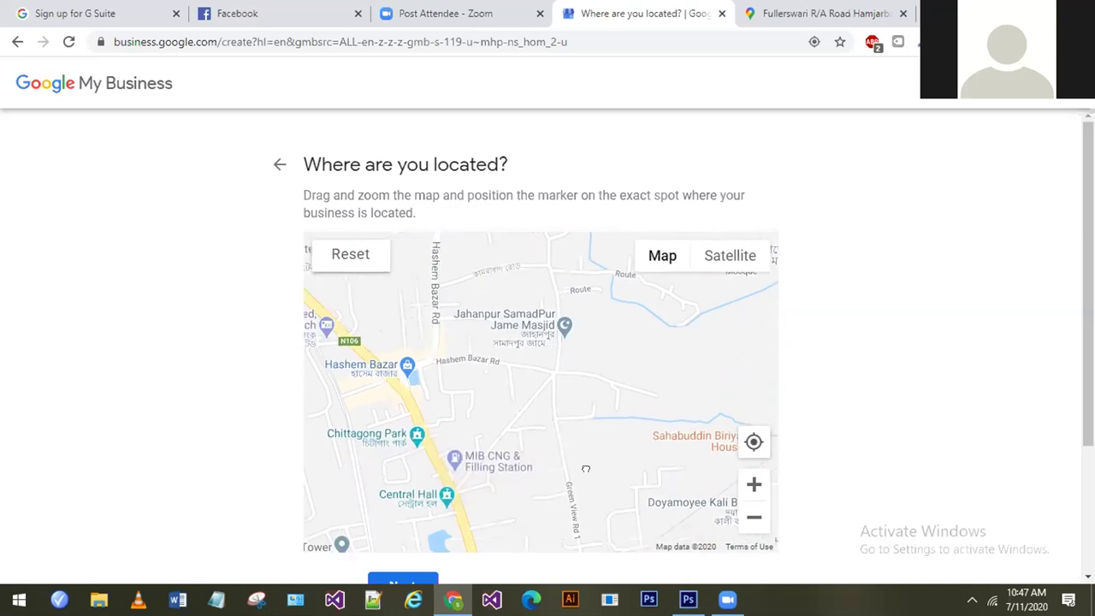
{"action": "left_click_drag", "start_coordinate": [589, 438], "coordinate": [568, 406]}
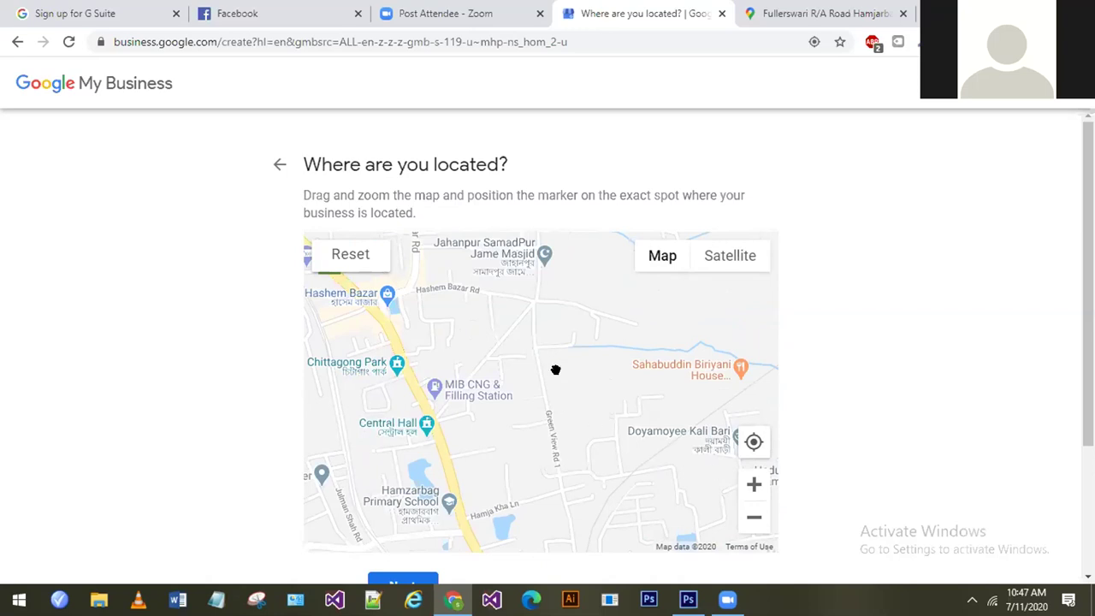
Carry the marker down the N106 past MIB CNG onto Central Hall
{"action": "left_click_drag", "start_coordinate": [570, 308], "coordinate": [560, 459]}
{"action": "left_click_drag", "start_coordinate": [584, 325], "coordinate": [586, 476]}
{"action": "left_click_drag", "start_coordinate": [585, 358], "coordinate": [587, 428]}
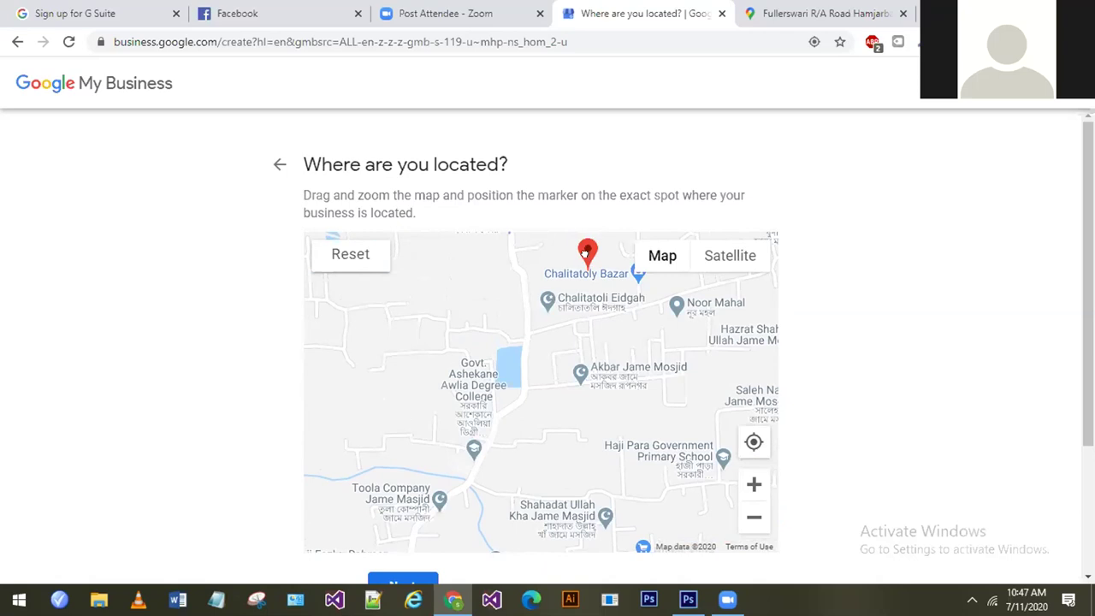
{"action": "left_click_drag", "start_coordinate": [587, 240], "coordinate": [517, 543]}
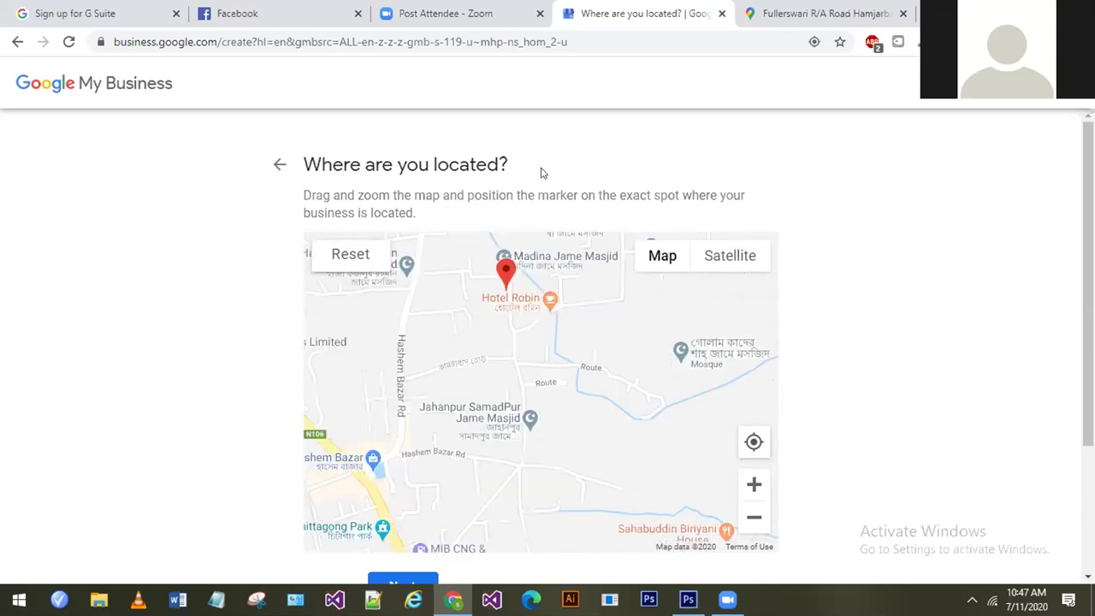
{"action": "mouse_move", "coordinate": [503, 250]}
{"action": "left_mouse_down"}
{"action": "mouse_move", "coordinate": [462, 486]}
{"action": "mouse_move", "coordinate": [511, 240]}
{"action": "mouse_move", "coordinate": [499, 310]}
{"action": "left_mouse_up"}
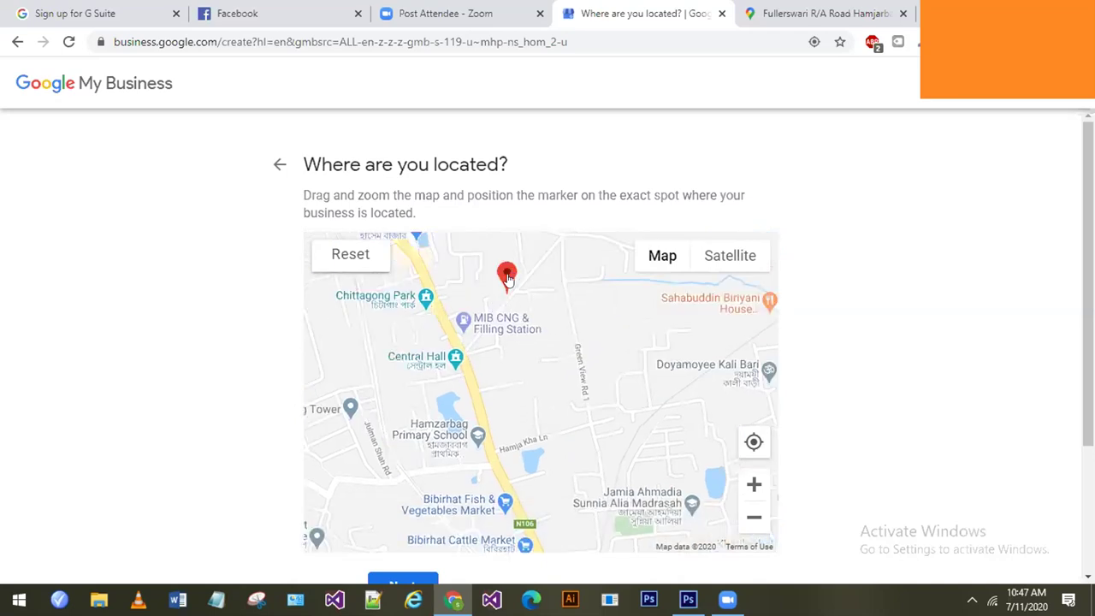
{"action": "left_click_drag", "start_coordinate": [422, 306], "coordinate": [426, 310]}
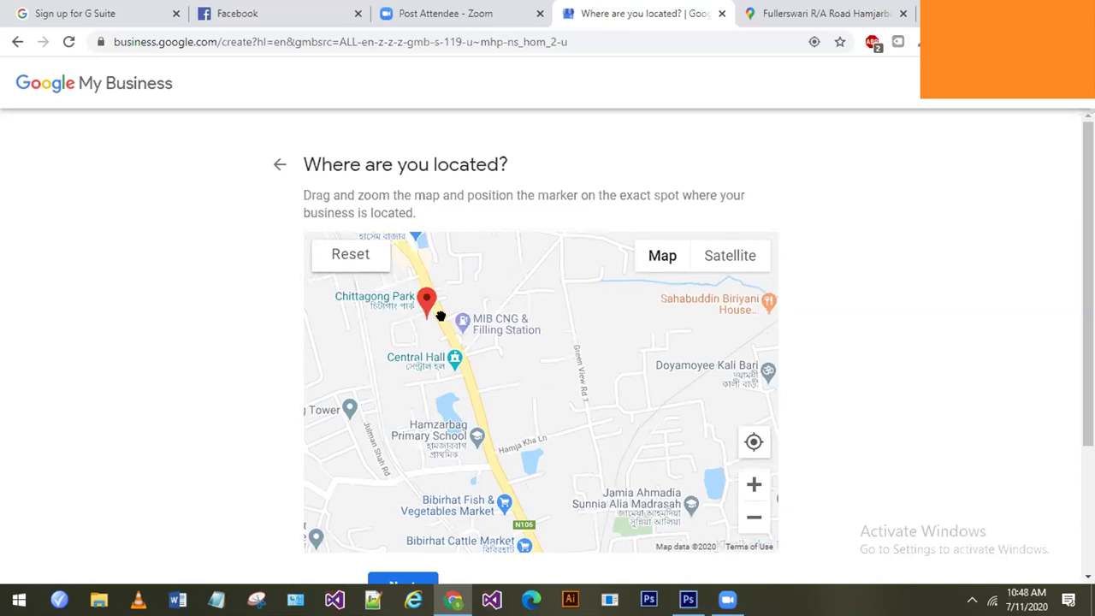
{"action": "left_click_drag", "start_coordinate": [425, 304], "coordinate": [456, 368]}
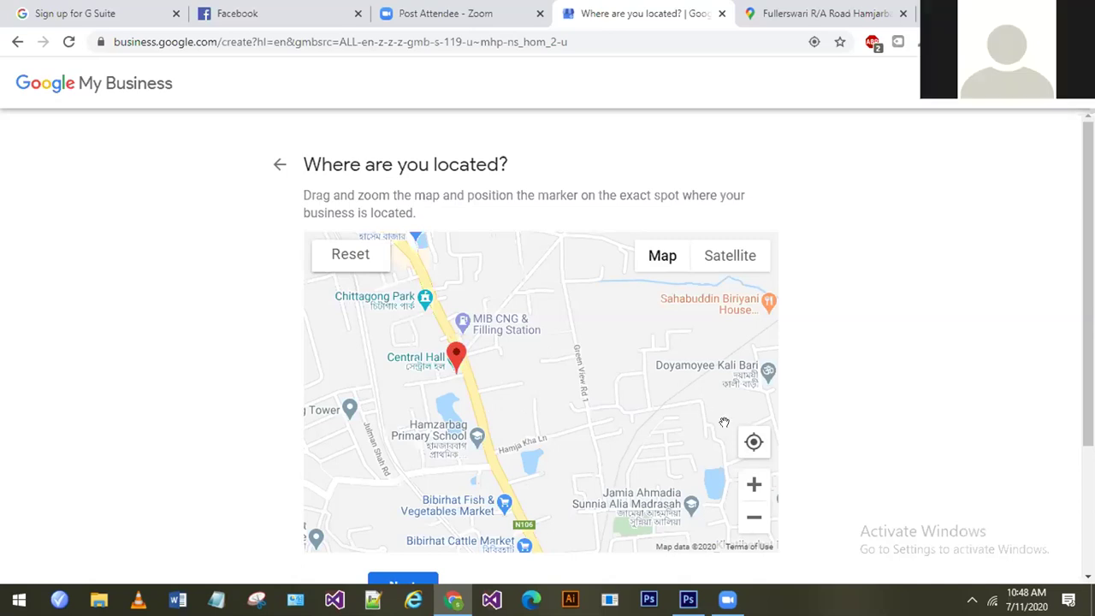
Zoom the map in three levels, keeping Central Hall and the marker in view
{"action": "left_click", "coordinate": [754, 484]}
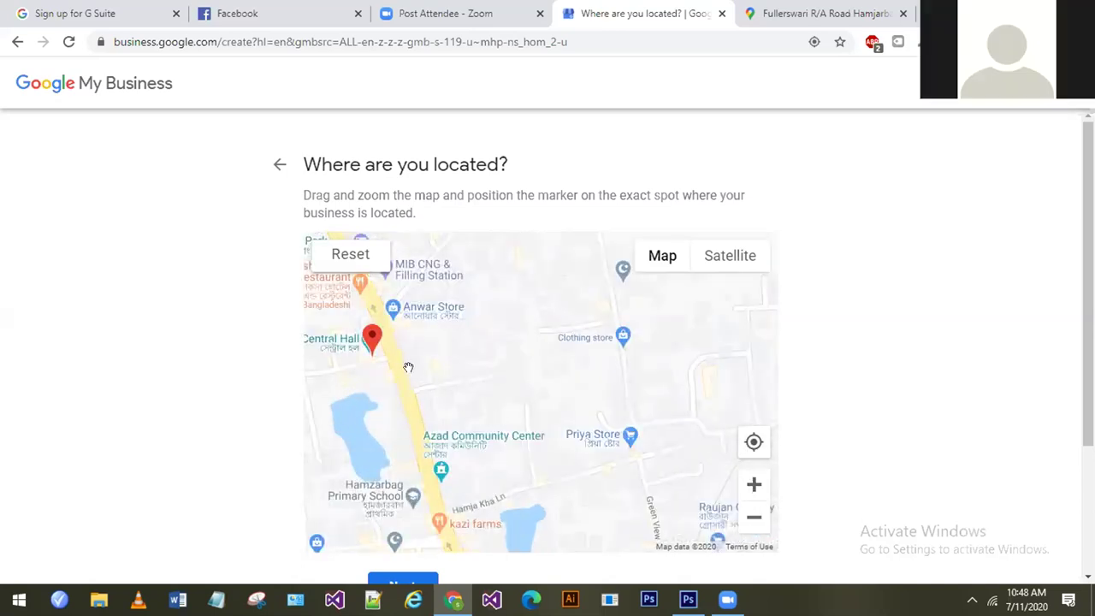
{"action": "left_click_drag", "start_coordinate": [443, 343], "coordinate": [483, 329]}
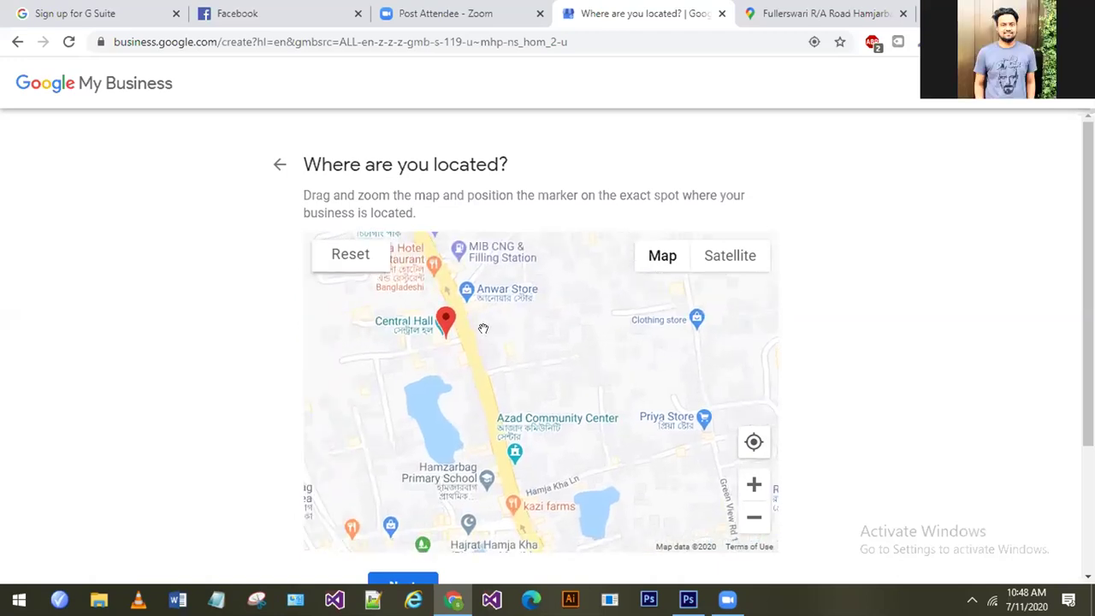
{"action": "left_click", "coordinate": [754, 484]}
{"action": "left_click_drag", "start_coordinate": [534, 395], "coordinate": [566, 461]}
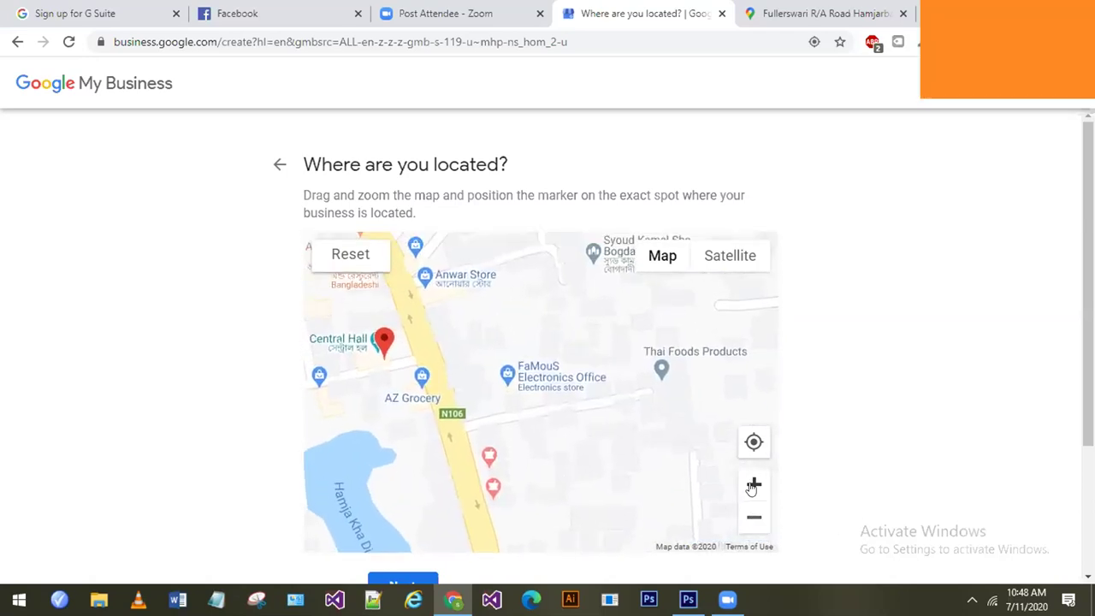
{"action": "left_click", "coordinate": [752, 486]}
{"action": "left_click_drag", "start_coordinate": [374, 538], "coordinate": [623, 394]}
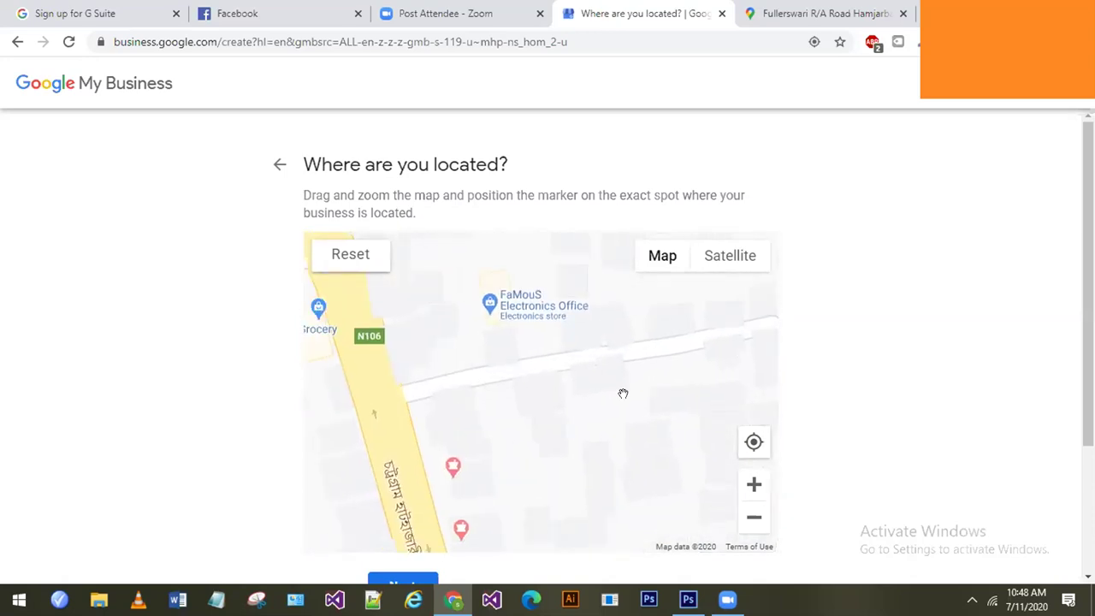
{"action": "left_click_drag", "start_coordinate": [481, 430], "coordinate": [613, 508]}
{"action": "mouse_move", "coordinate": [340, 430]}
{"action": "left_mouse_down"}
{"action": "mouse_move", "coordinate": [435, 497]}
{"action": "mouse_move", "coordinate": [544, 500]}
{"action": "left_mouse_up"}
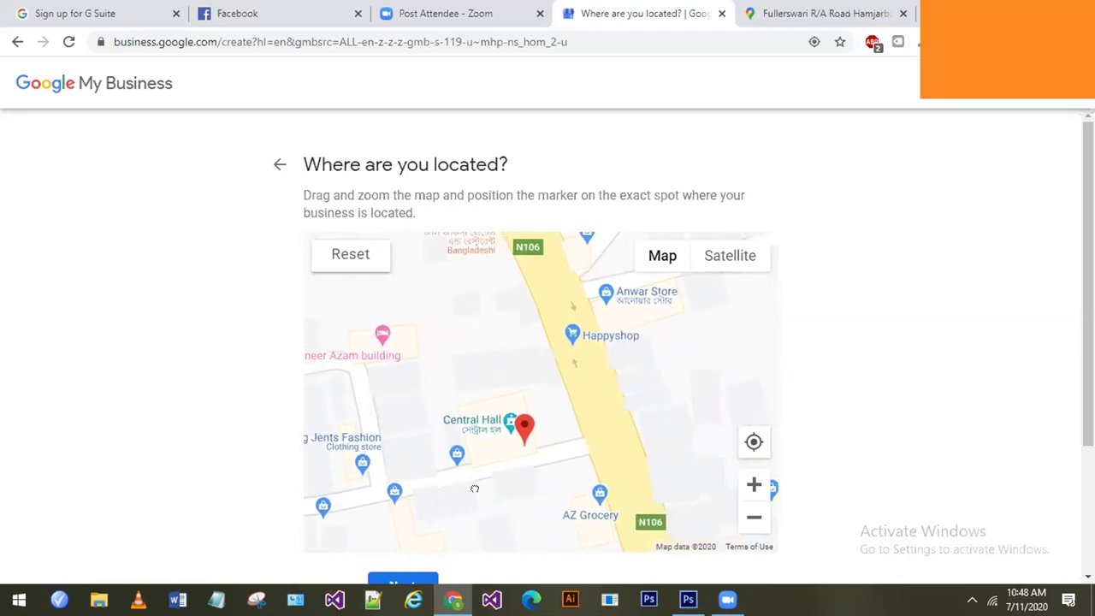
{"action": "left_click_drag", "start_coordinate": [470, 487], "coordinate": [454, 484]}
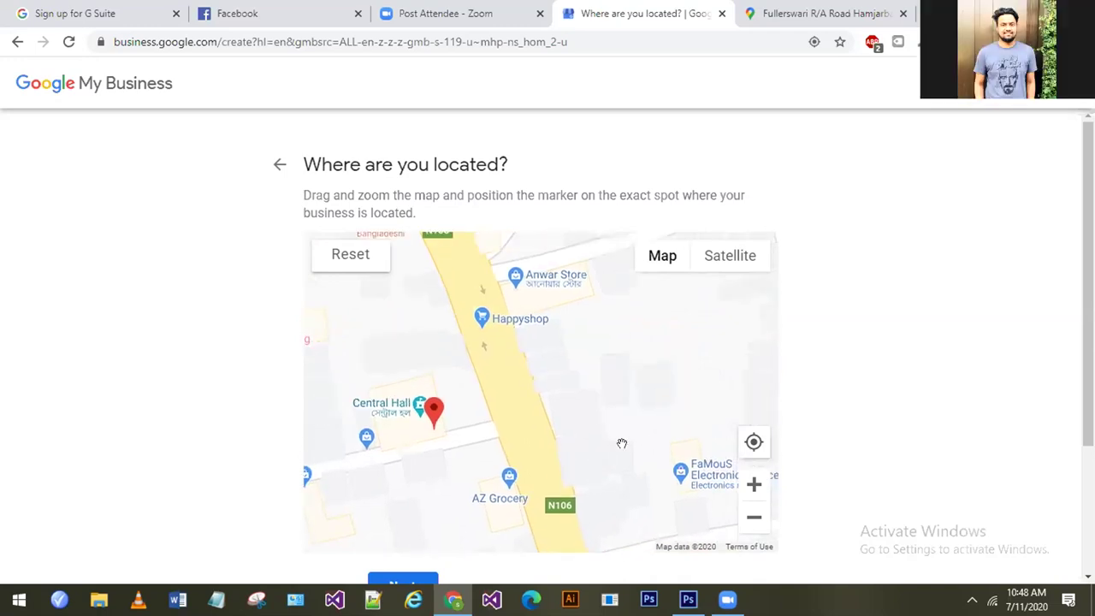
Zoom in two more levels to street detail with Central Hall and the marker mid-map
{"action": "left_click", "coordinate": [754, 485]}
{"action": "left_click", "coordinate": [754, 486]}
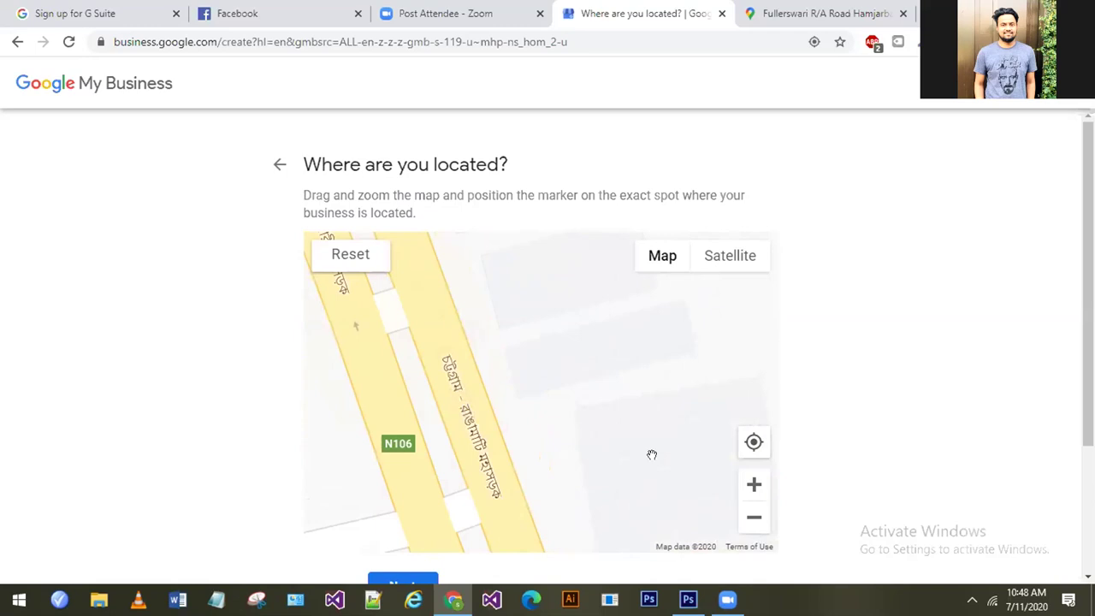
{"action": "mouse_move", "coordinate": [653, 454]}
{"action": "left_mouse_down"}
{"action": "mouse_move", "coordinate": [466, 447]}
{"action": "mouse_move", "coordinate": [518, 430]}
{"action": "mouse_move", "coordinate": [602, 430]}
{"action": "left_mouse_up"}
{"action": "left_click_drag", "start_coordinate": [455, 442], "coordinate": [577, 410]}
{"action": "left_click_drag", "start_coordinate": [365, 454], "coordinate": [451, 416]}
{"action": "left_click_drag", "start_coordinate": [512, 463], "coordinate": [512, 404]}
{"action": "left_click_drag", "start_coordinate": [462, 380], "coordinate": [408, 341]}
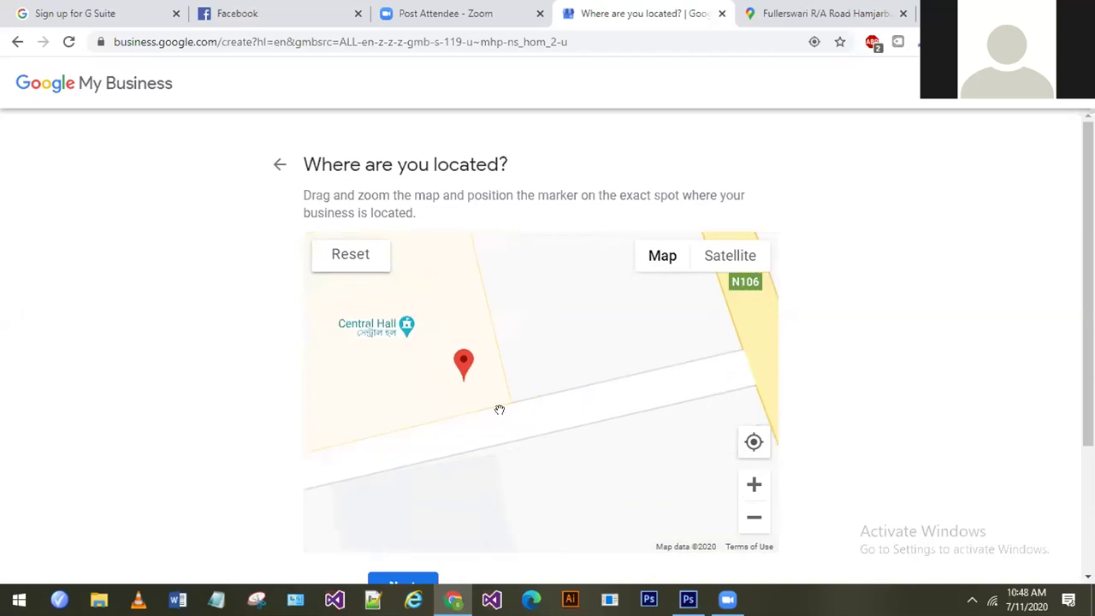
Move the marker beside Haji Kashem Store, just south-west of Central Hall
{"action": "left_click", "coordinate": [390, 324]}
{"action": "left_click_drag", "start_coordinate": [390, 325], "coordinate": [406, 318]}
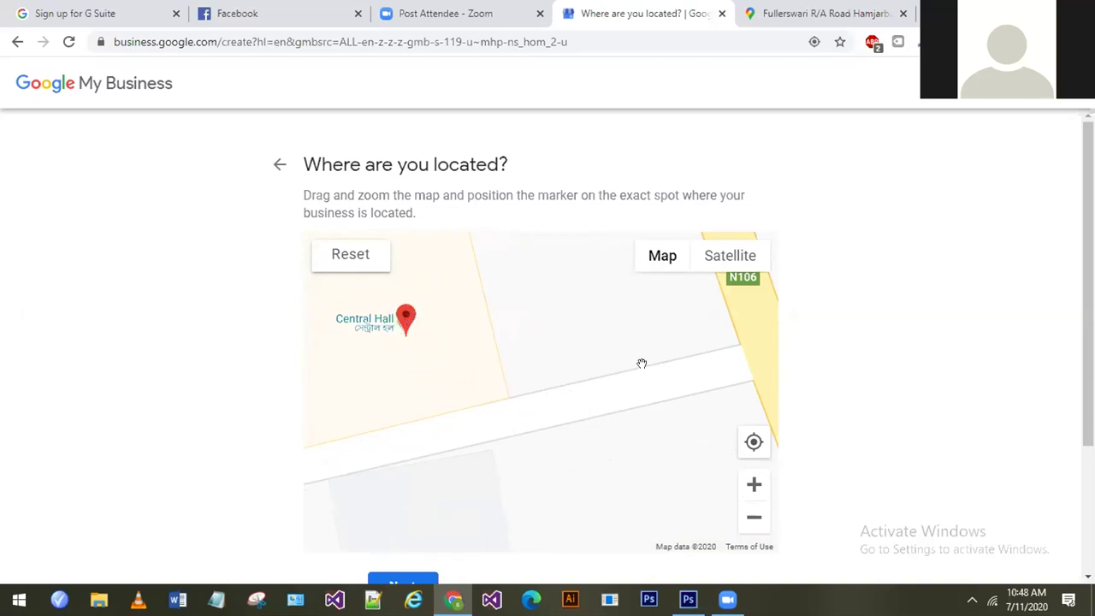
{"action": "mouse_move", "coordinate": [614, 354]}
{"action": "left_mouse_down"}
{"action": "mouse_move", "coordinate": [431, 405]}
{"action": "mouse_move", "coordinate": [622, 405]}
{"action": "mouse_move", "coordinate": [677, 360]}
{"action": "left_mouse_up"}
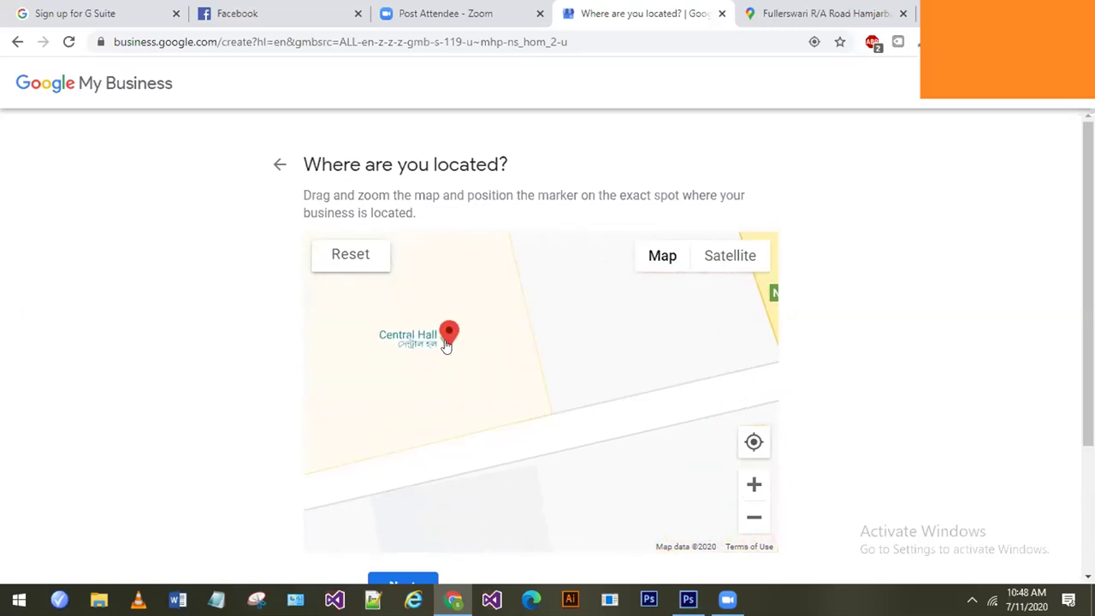
{"action": "left_click_drag", "start_coordinate": [368, 372], "coordinate": [560, 384]}
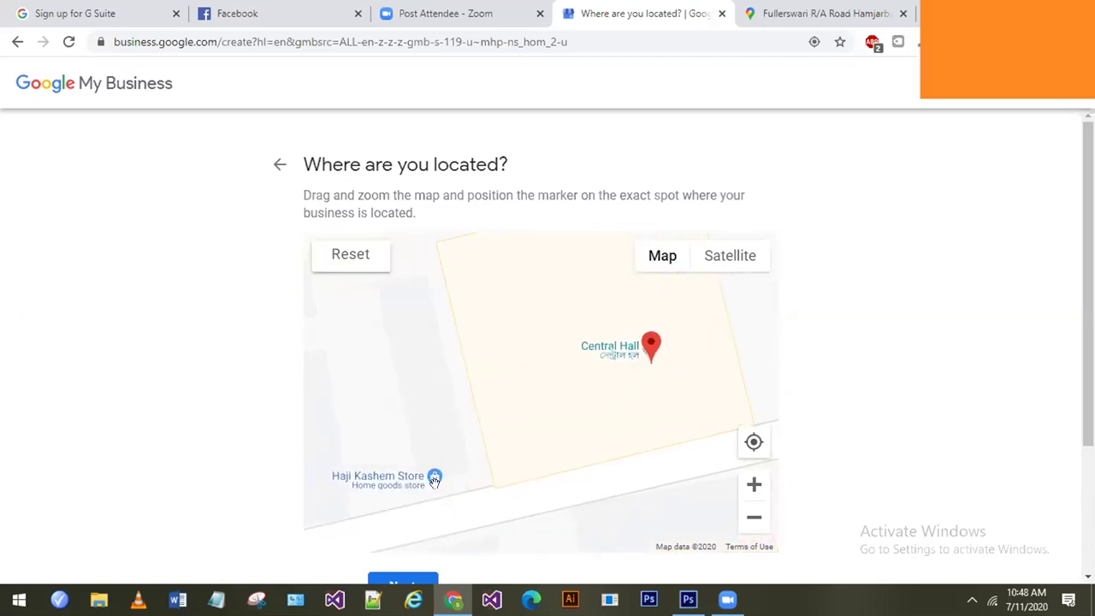
{"action": "left_click_drag", "start_coordinate": [653, 350], "coordinate": [439, 477]}
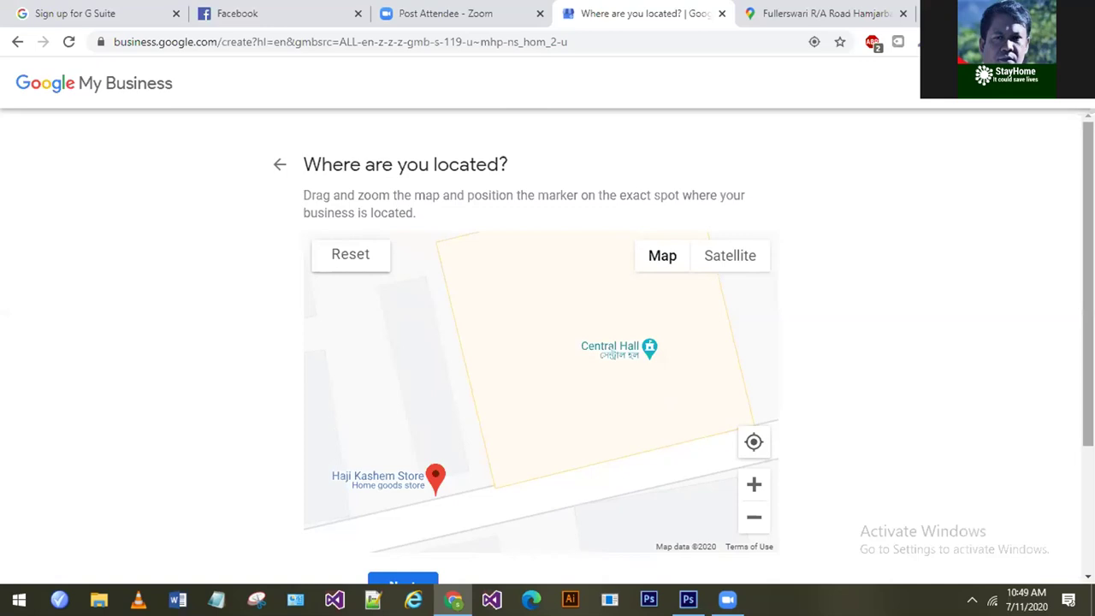
Scroll below the map to reveal the Next button and progress bar
{"action": "scroll", "coordinate": [685, 354], "scroll_direction": "down", "scroll_amount": 2}
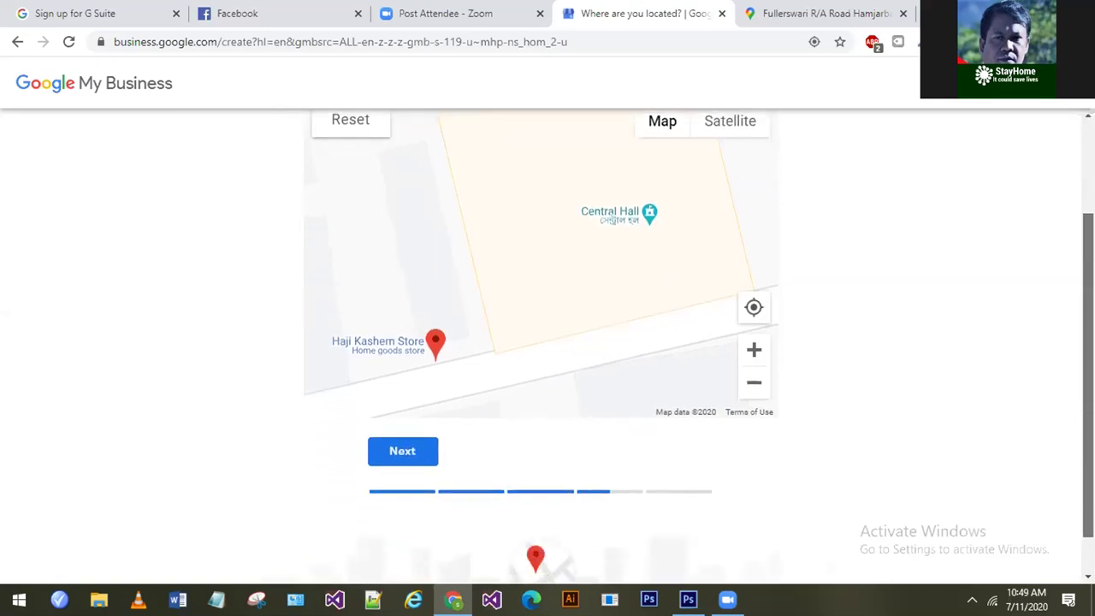
{"action": "scroll", "coordinate": [612, 442], "scroll_direction": "down", "scroll_amount": 1}
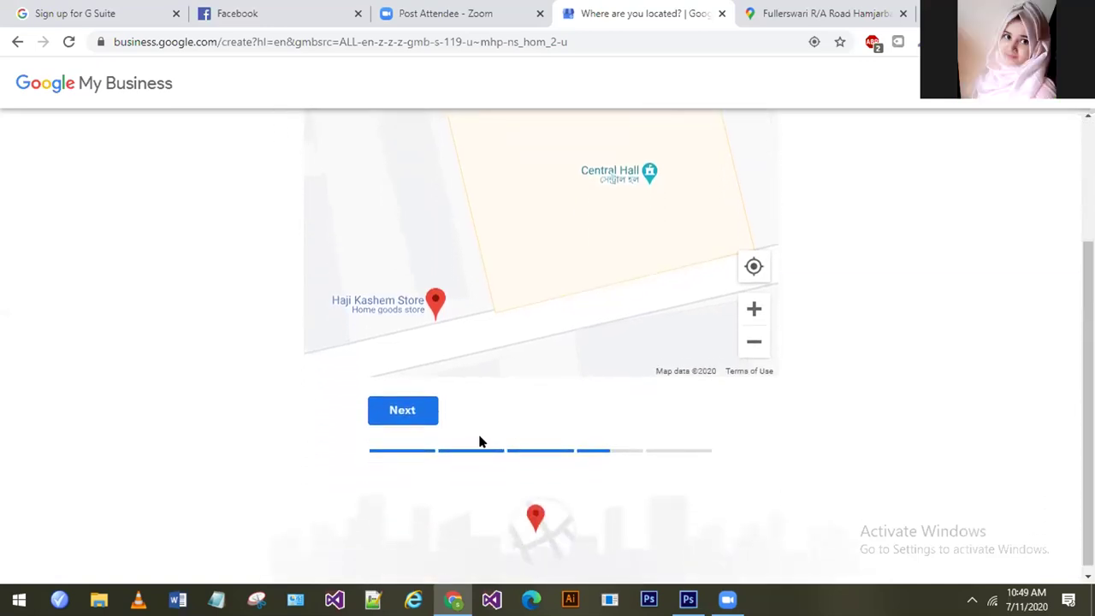
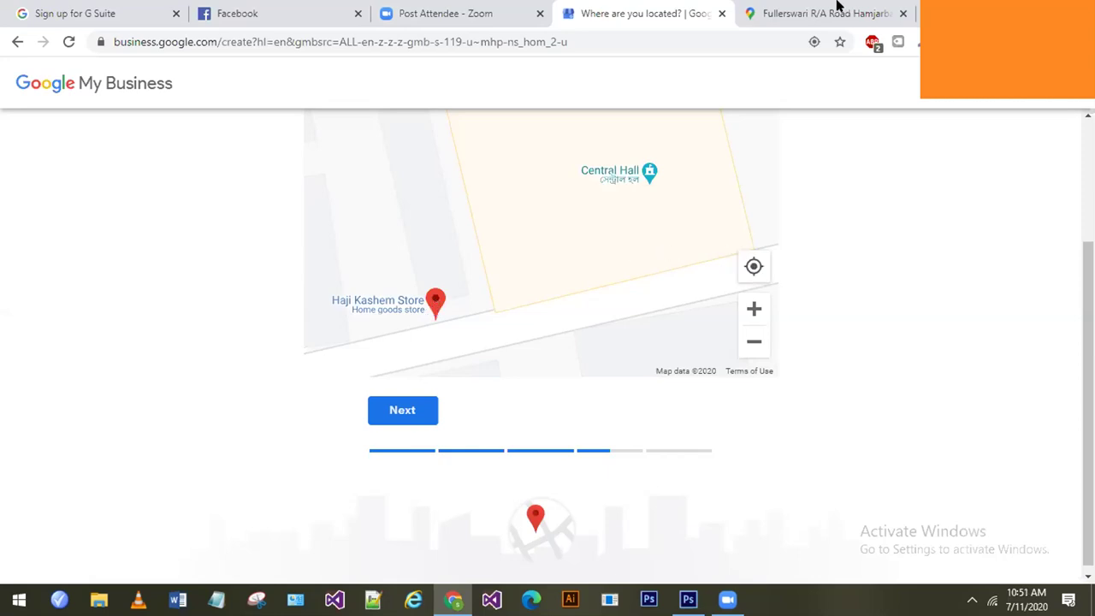
Clear the old Fullerswari address from the Google Maps search box
{"action": "left_click", "coordinate": [784, 12]}
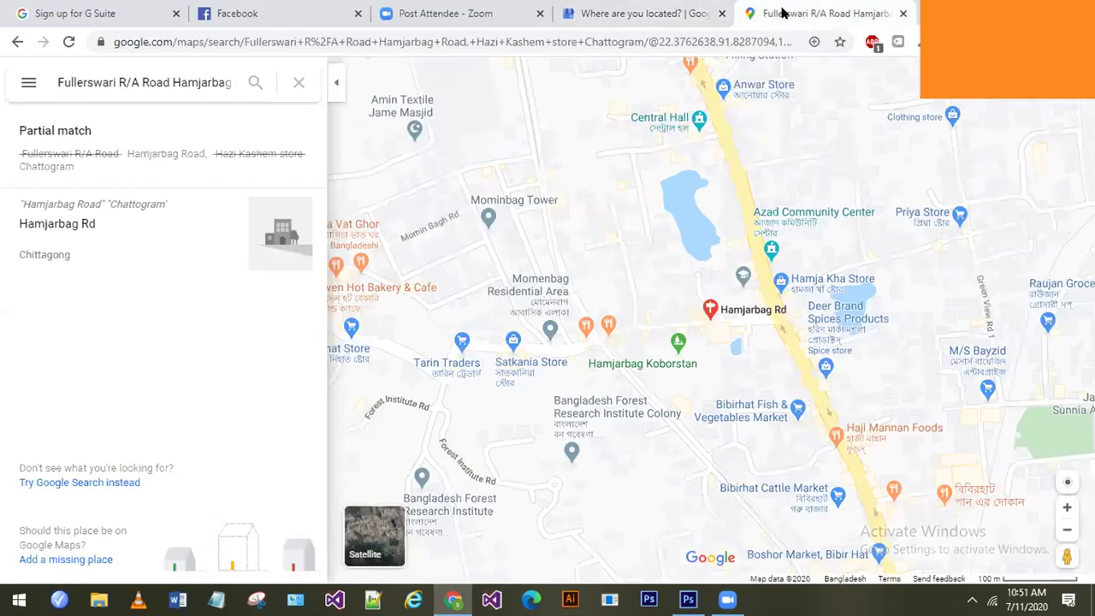
{"action": "left_click", "coordinate": [178, 82]}
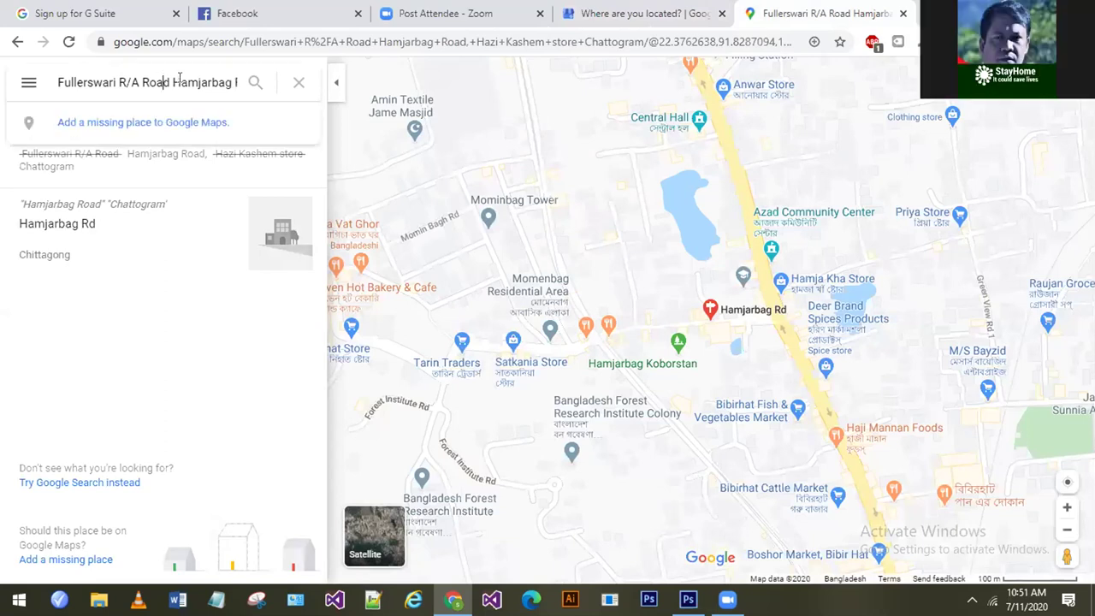
{"action": "key", "text": "ctrl+shift+Right"}
{"action": "key", "text": "BackSpace"}
{"action": "key", "text": "ctrl+BackSpace"}
{"action": "key", "text": "ctrl+BackSpace"}
{"action": "key", "text": "ctrl+BackSpace"}
{"action": "key", "text": "Delete"}
{"action": "key", "text": "Delete"}
{"action": "key", "text": "Delete"}
{"action": "key", "text": "Delete"}
{"action": "key", "text": "Delete"}
{"action": "key", "text": "Delete"}
{"action": "key", "text": "Delete"}
{"action": "key", "text": "Delete"}
{"action": "key", "text": "Delete"}
{"action": "key", "text": "Delete"}
{"action": "key", "text": "Delete"}
{"action": "key", "text": "Delete"}
{"action": "key", "text": "Delete"}
{"action": "key", "text": "Delete"}
{"action": "key", "text": "Delete"}
{"action": "key", "text": "Delete"}
{"action": "key", "text": "Delete"}
{"action": "key", "text": "Delete"}
{"action": "key", "text": "Delete"}
{"action": "key", "text": "Delete"}
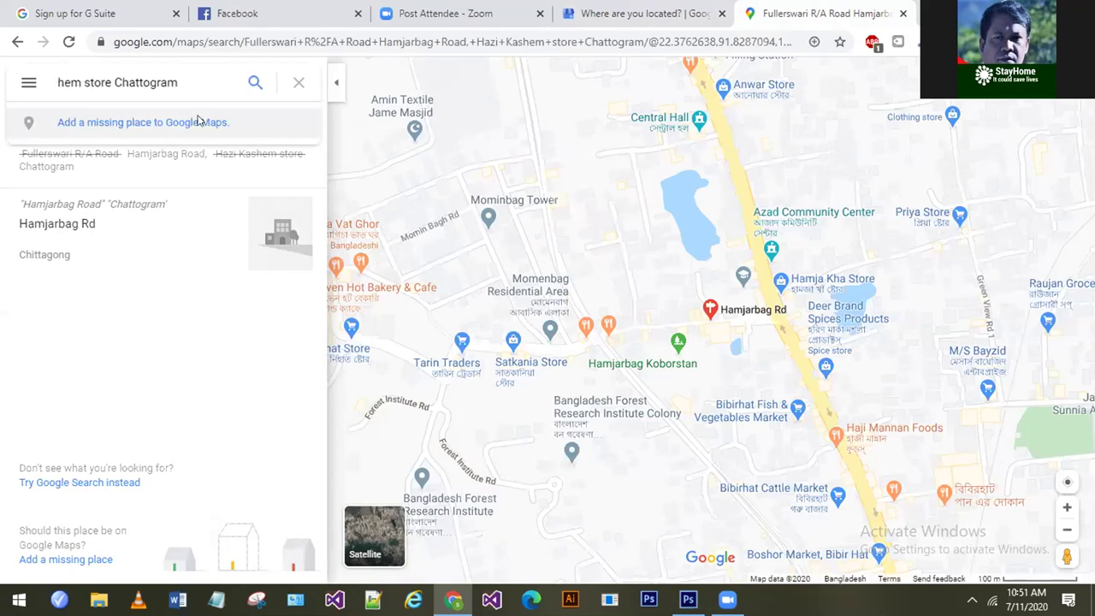
{"action": "key", "text": "Delete"}
{"action": "key", "text": "Delete"}
{"action": "key", "text": "Delete"}
{"action": "key", "text": "Delete"}
{"action": "key", "text": "Delete"}
Search Google Maps for 'haji kashem' and highlight the Haji Kashem Store, Chattogram suggestion
{"action": "type", "text": "h"}
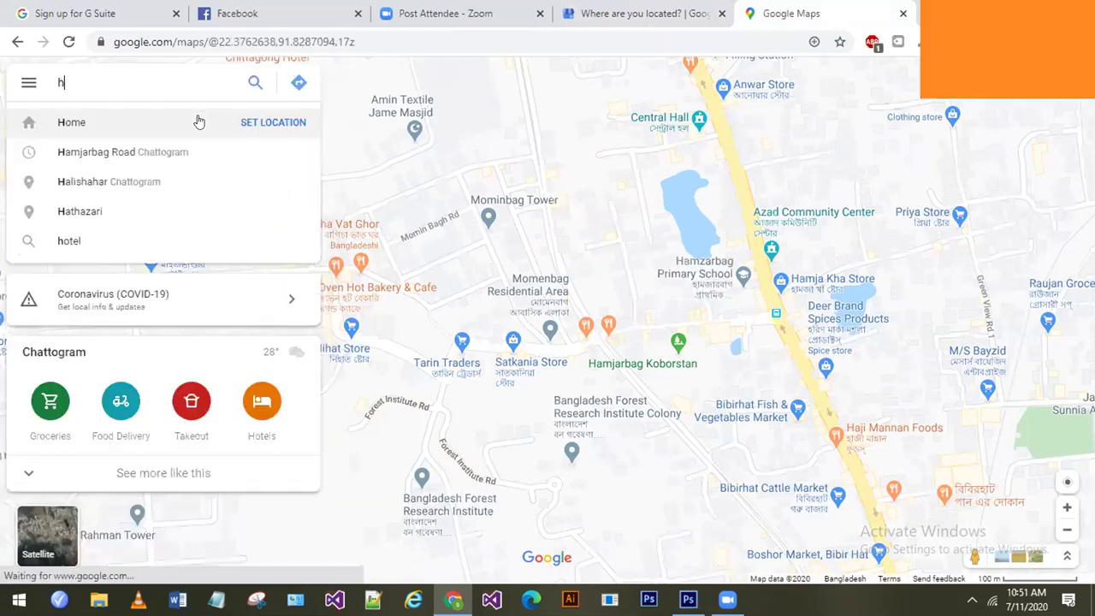
{"action": "type", "text": "a"}
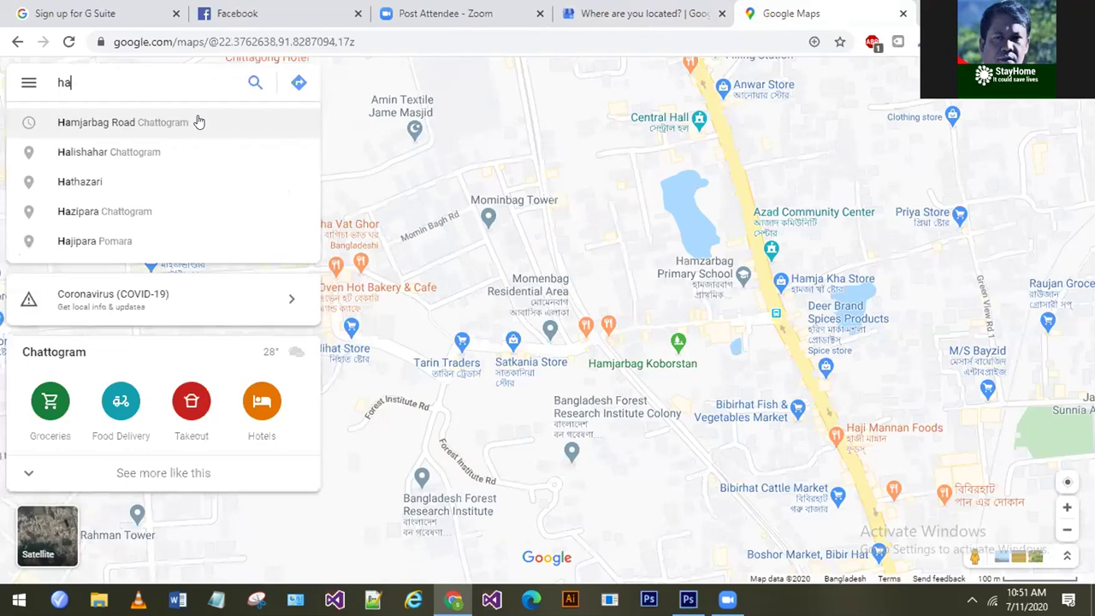
{"action": "type", "text": "ji"}
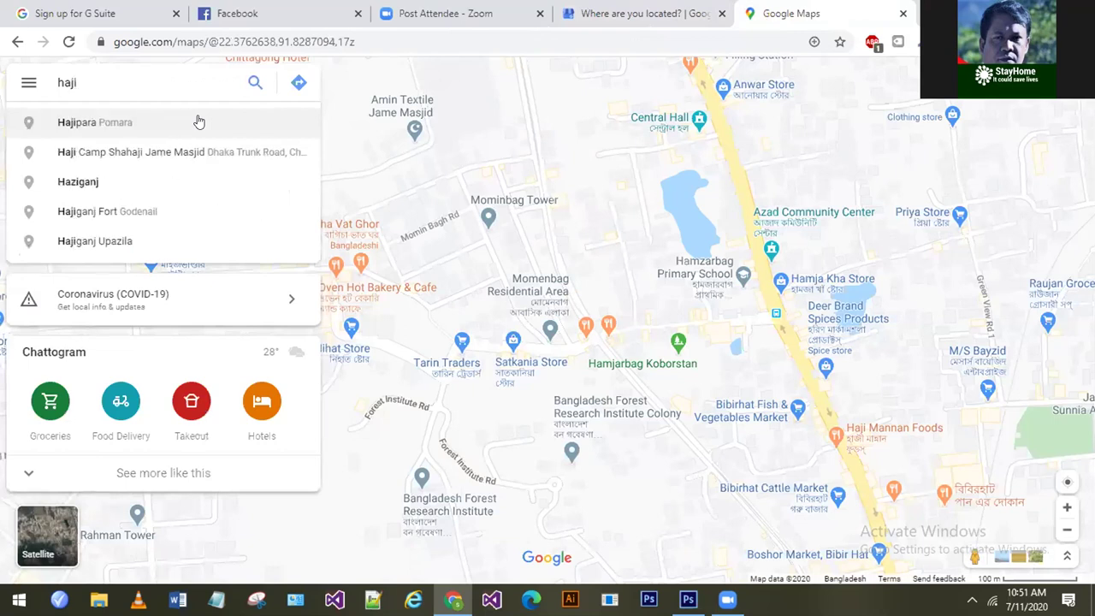
{"action": "key", "text": "BackSpace"}
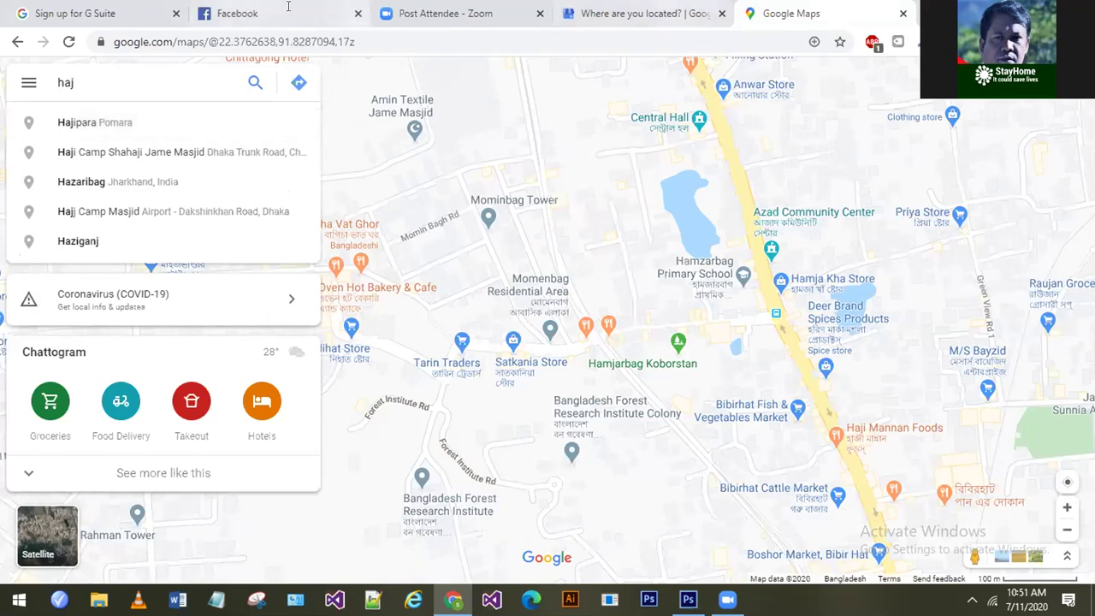
{"action": "left_click", "coordinate": [590, 11]}
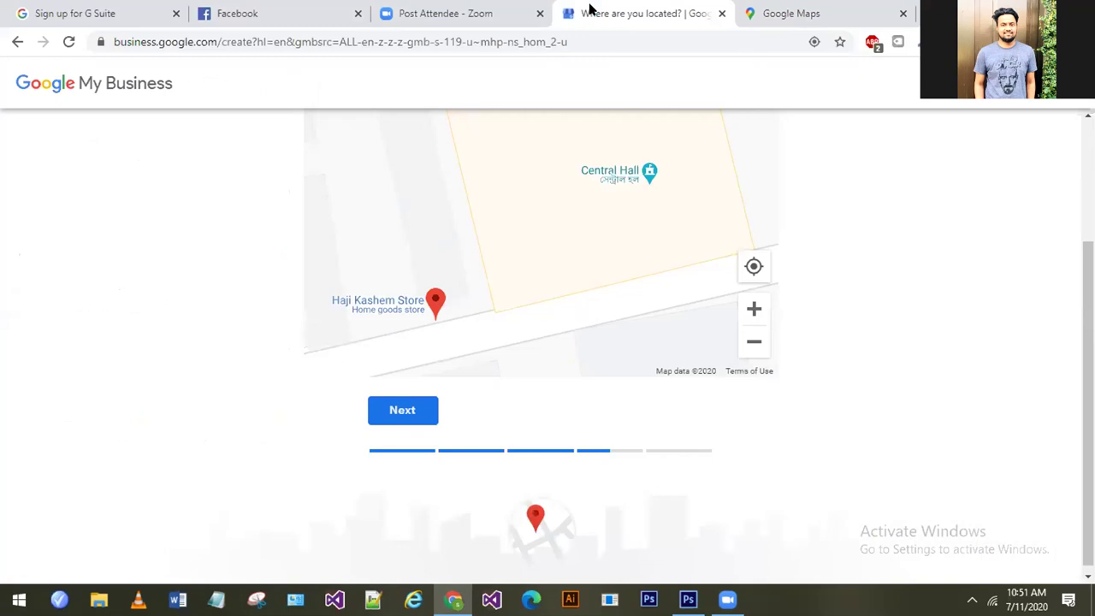
{"action": "left_click", "coordinate": [773, 12]}
{"action": "type", "text": "k"}
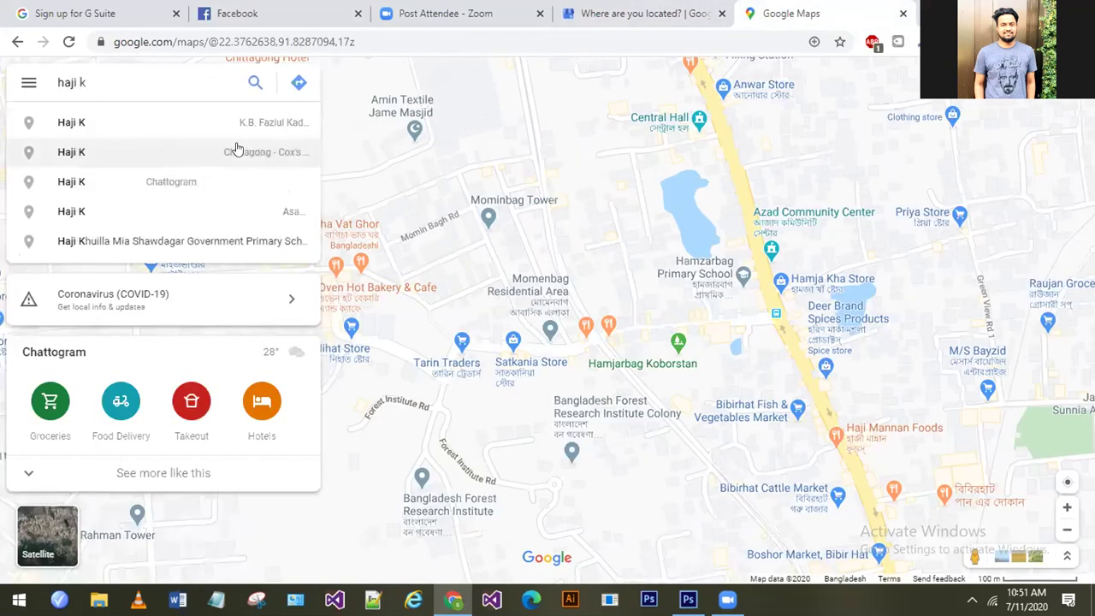
{"action": "type", "text": "ashem"}
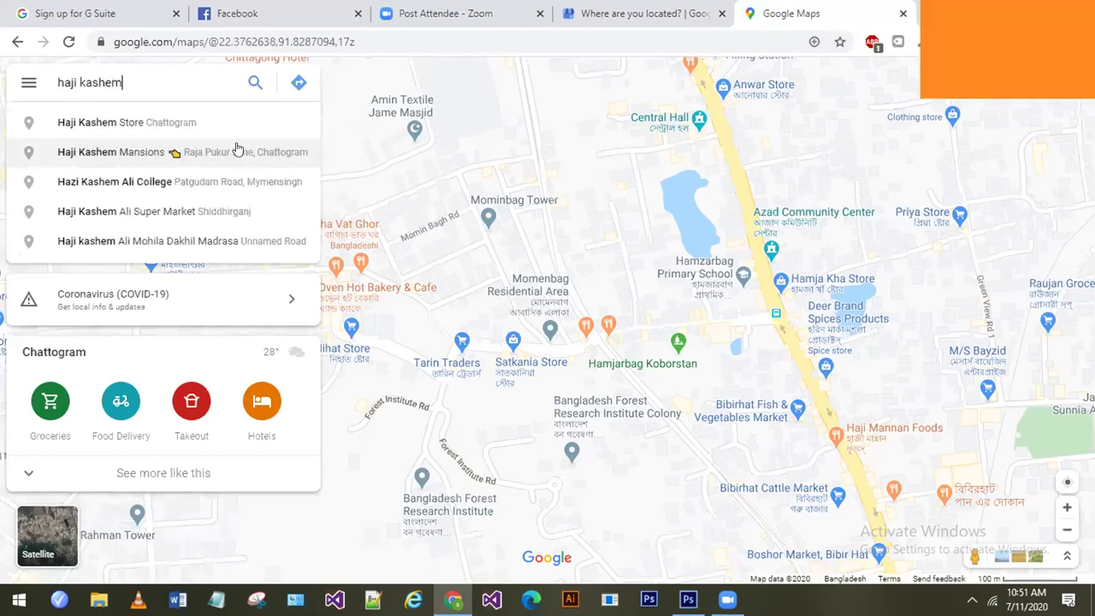
{"action": "key", "text": "Down"}
Load and check the Haji Kashem Store place details, then go back to Google My Business
{"action": "key", "text": "Return"}
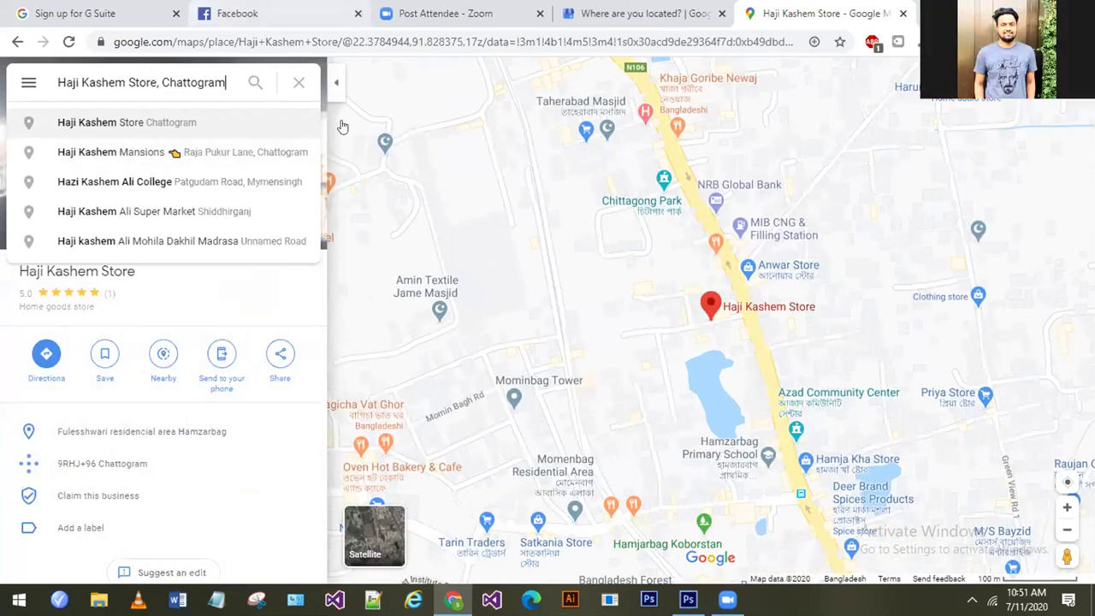
{"action": "mouse_move", "coordinate": [715, 316]}
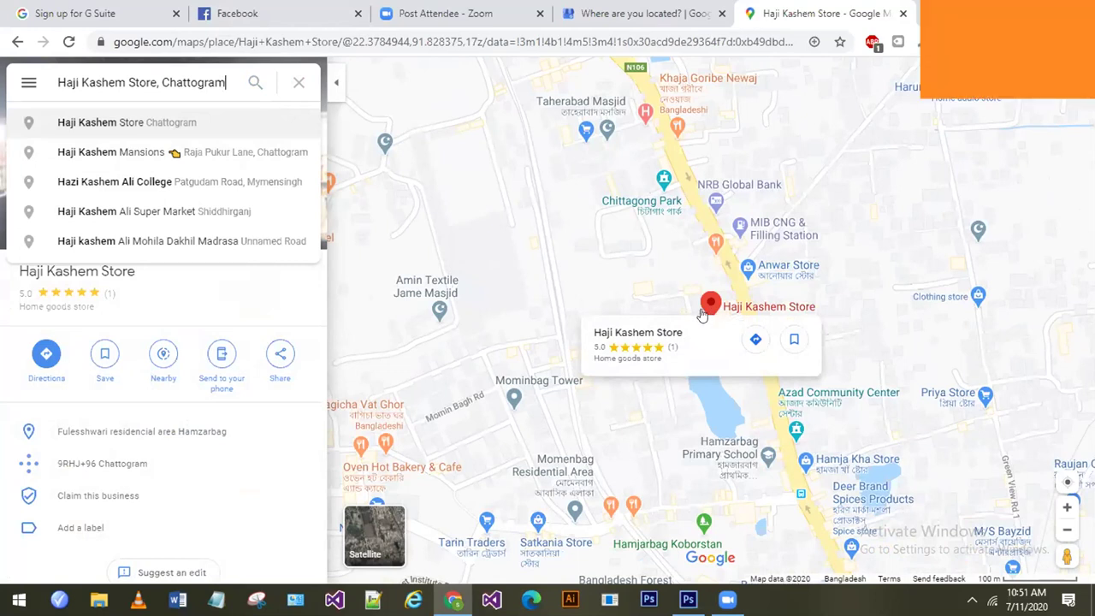
{"action": "left_click", "coordinate": [703, 312]}
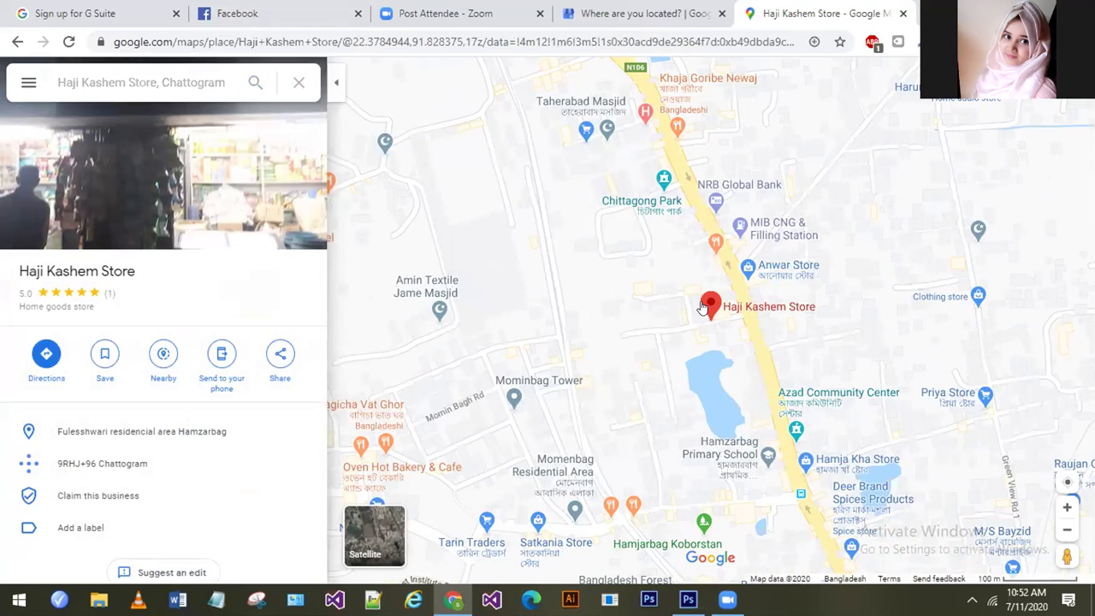
{"action": "mouse_move", "coordinate": [702, 308]}
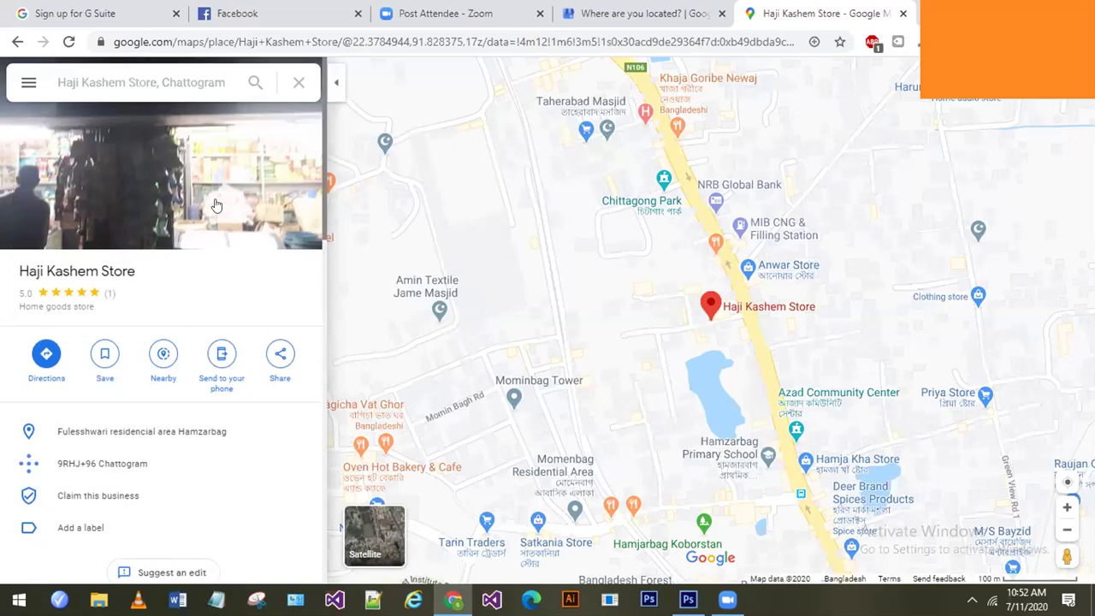
{"action": "left_click", "coordinate": [644, 11]}
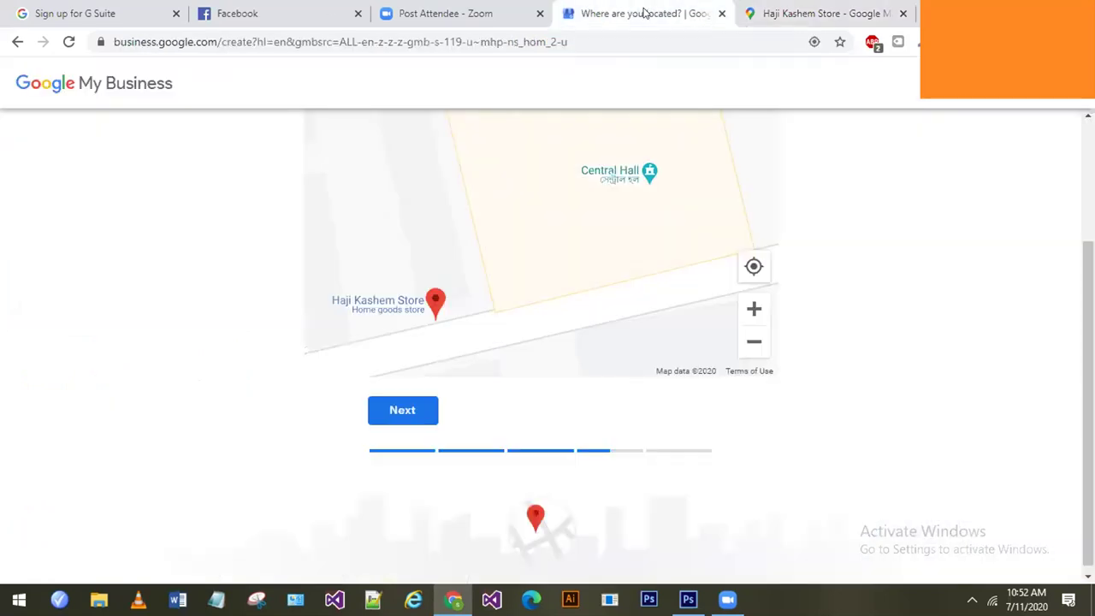
Accept the map location and answer Yes to serving customers outside the location
{"action": "left_click", "coordinate": [408, 410]}
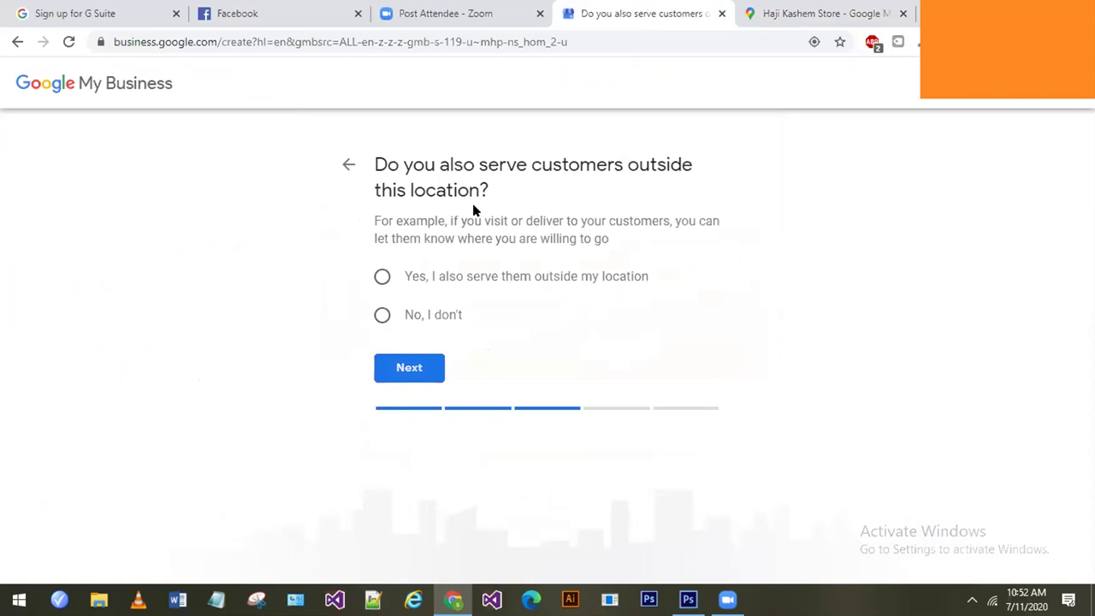
{"action": "left_click", "coordinate": [383, 316]}
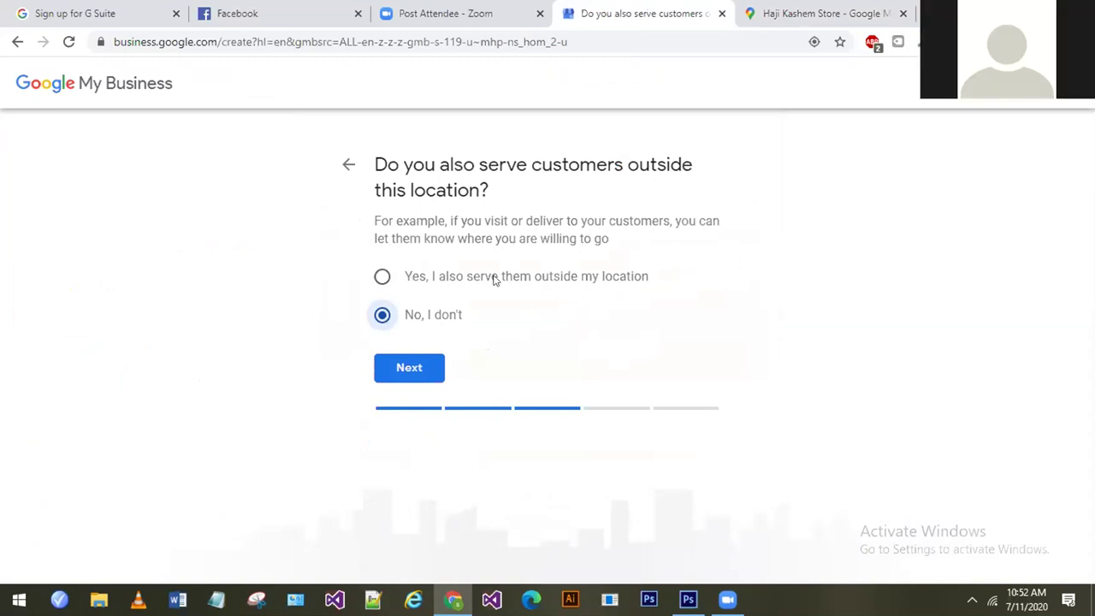
{"action": "left_click", "coordinate": [382, 277]}
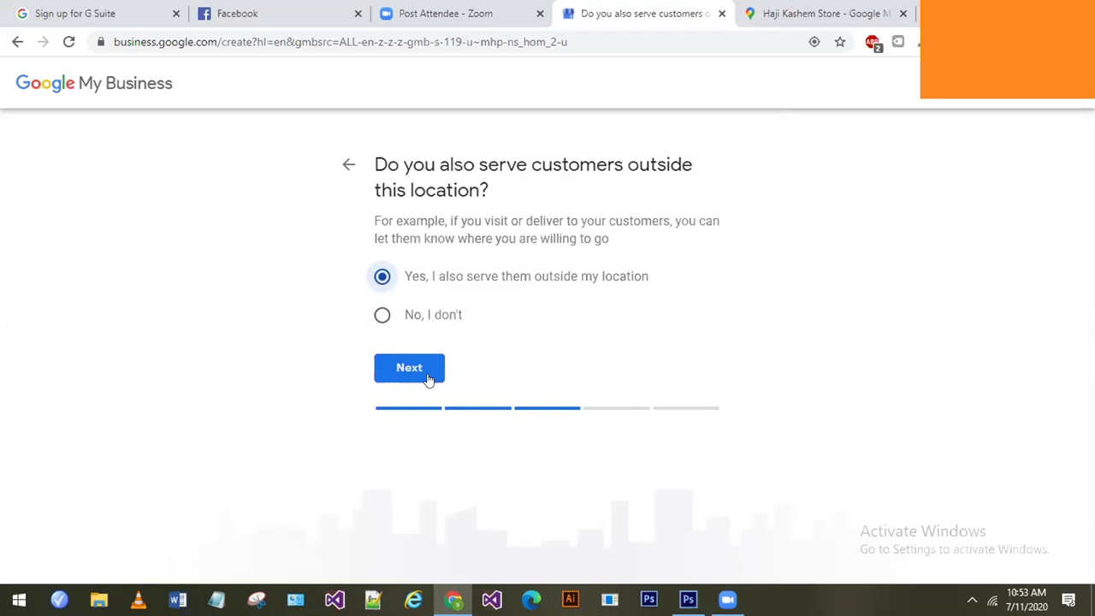
{"action": "left_click", "coordinate": [382, 314]}
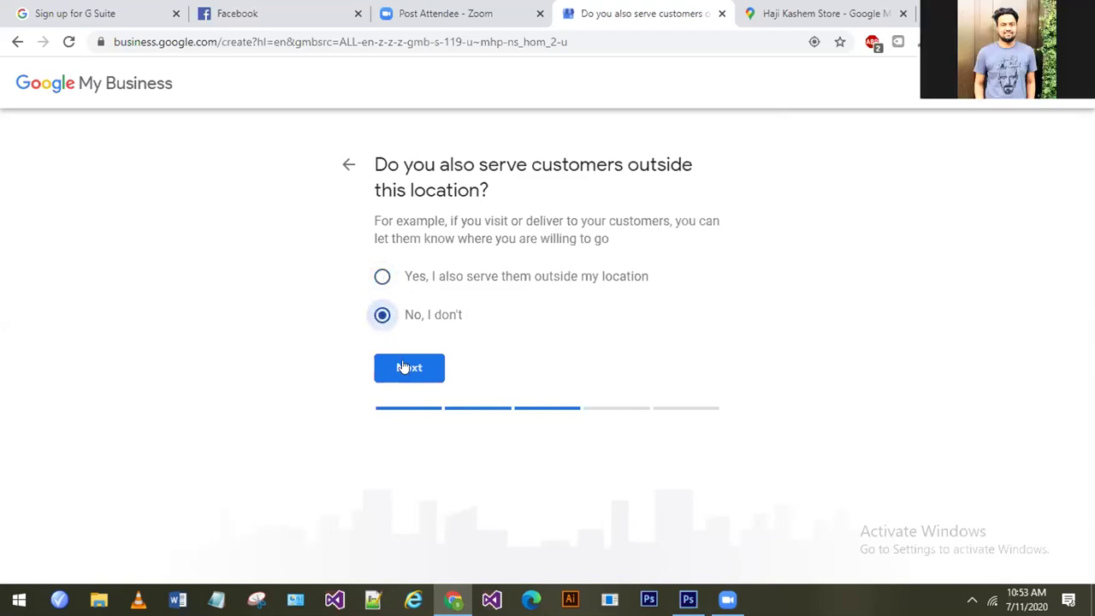
{"action": "left_click", "coordinate": [382, 277]}
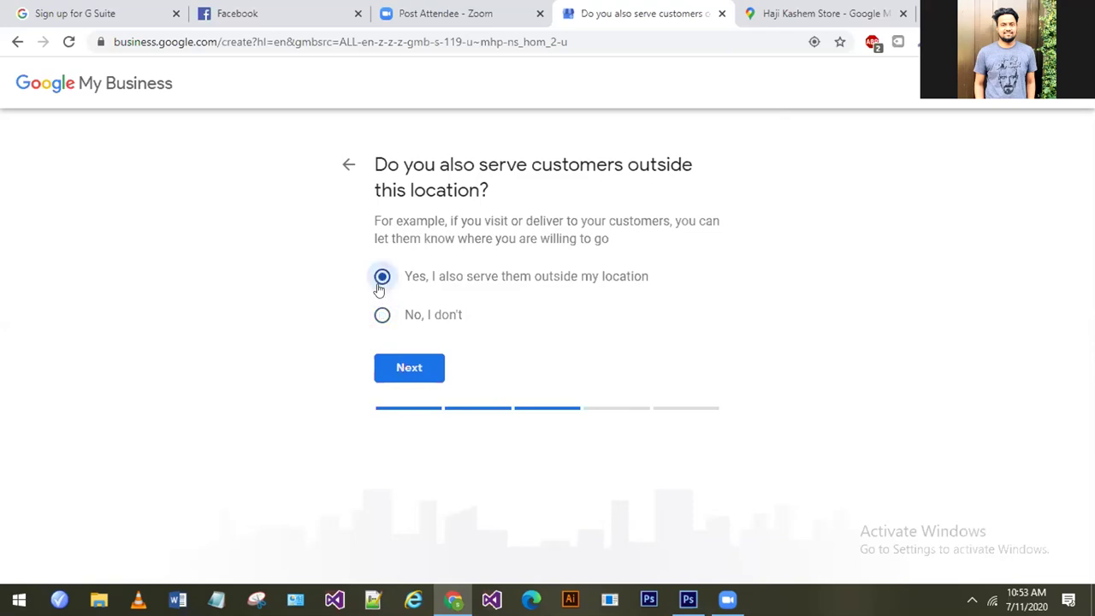
{"action": "left_click", "coordinate": [409, 369]}
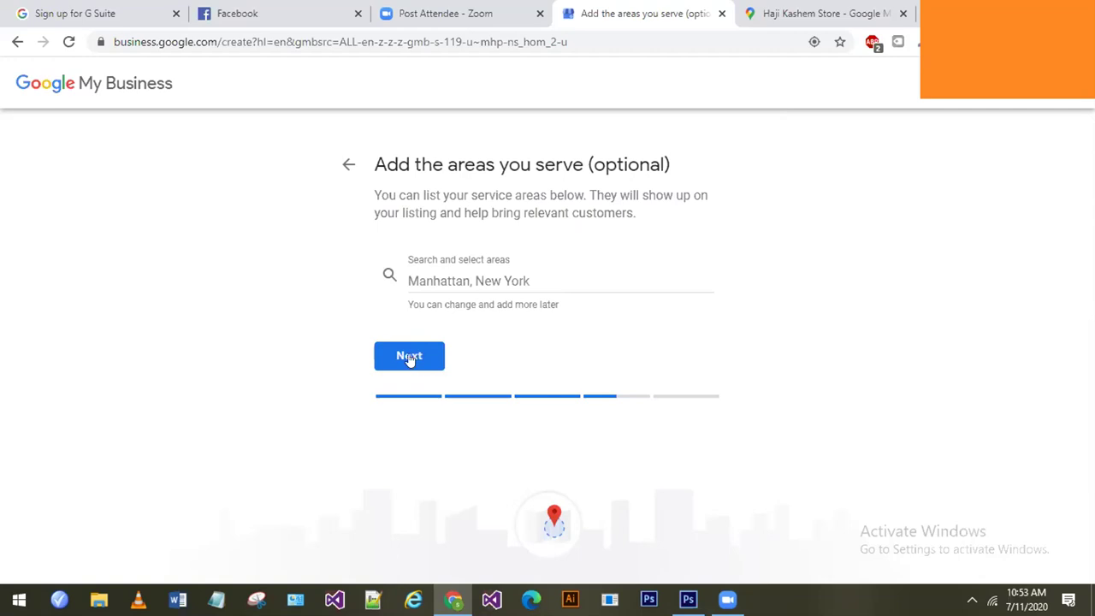
Skip the optional service areas and enter the business phone number as contact
{"action": "left_click", "coordinate": [407, 284]}
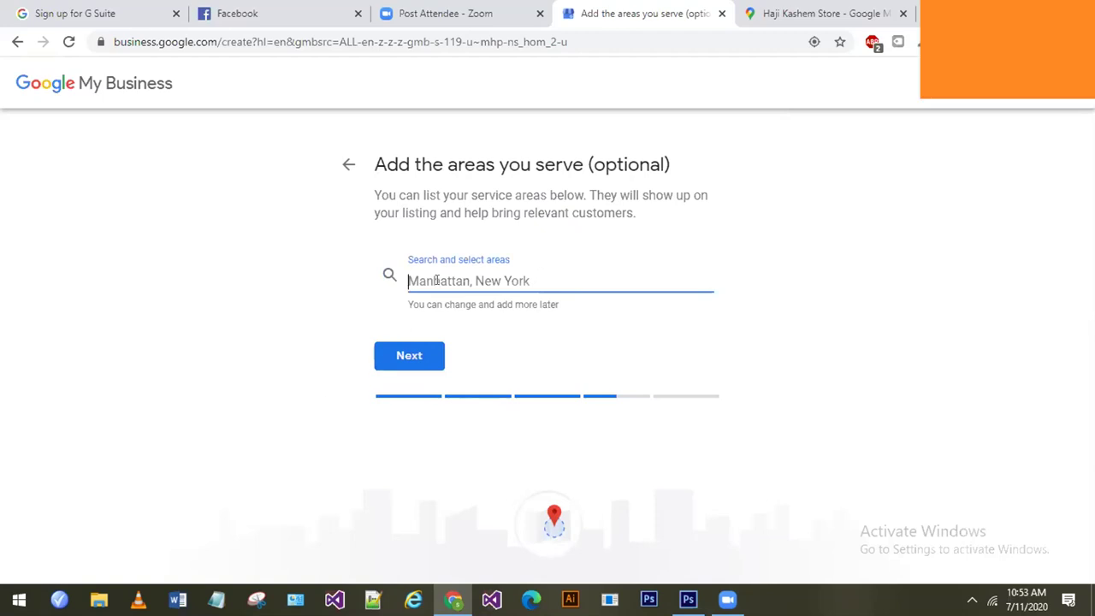
{"action": "left_click", "coordinate": [408, 359]}
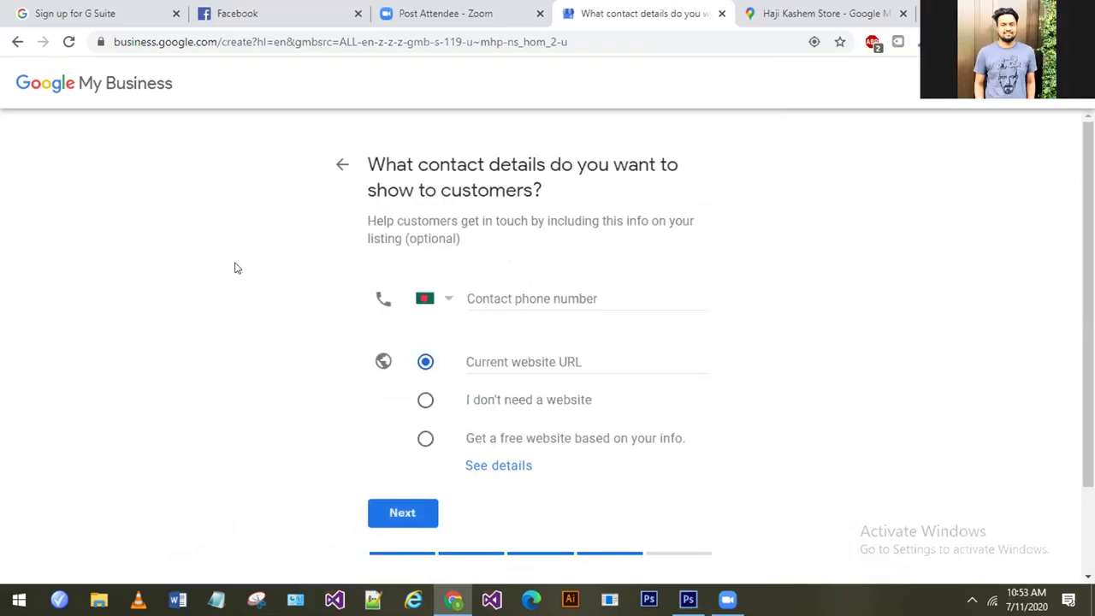
{"action": "left_click", "coordinate": [526, 294]}
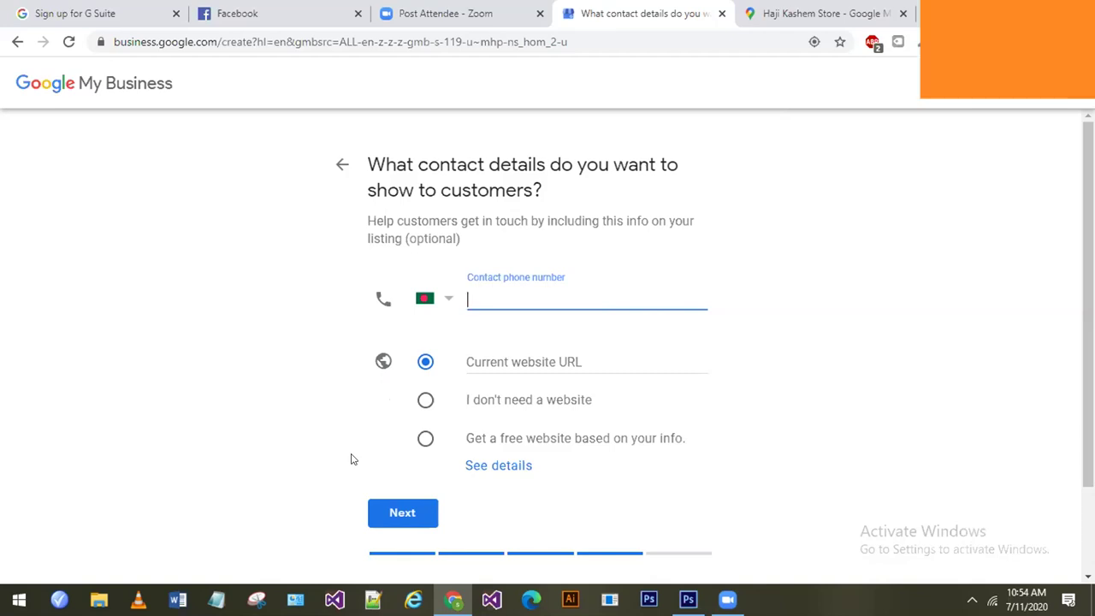
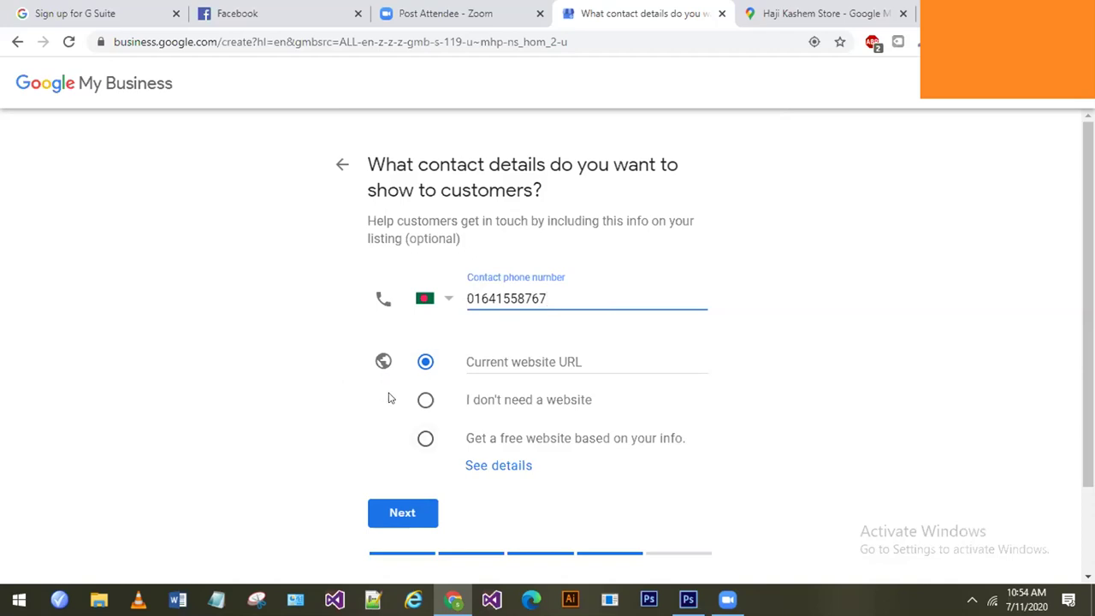
Log out of the current Facebook account from the account menu
{"action": "left_click", "coordinate": [232, 13]}
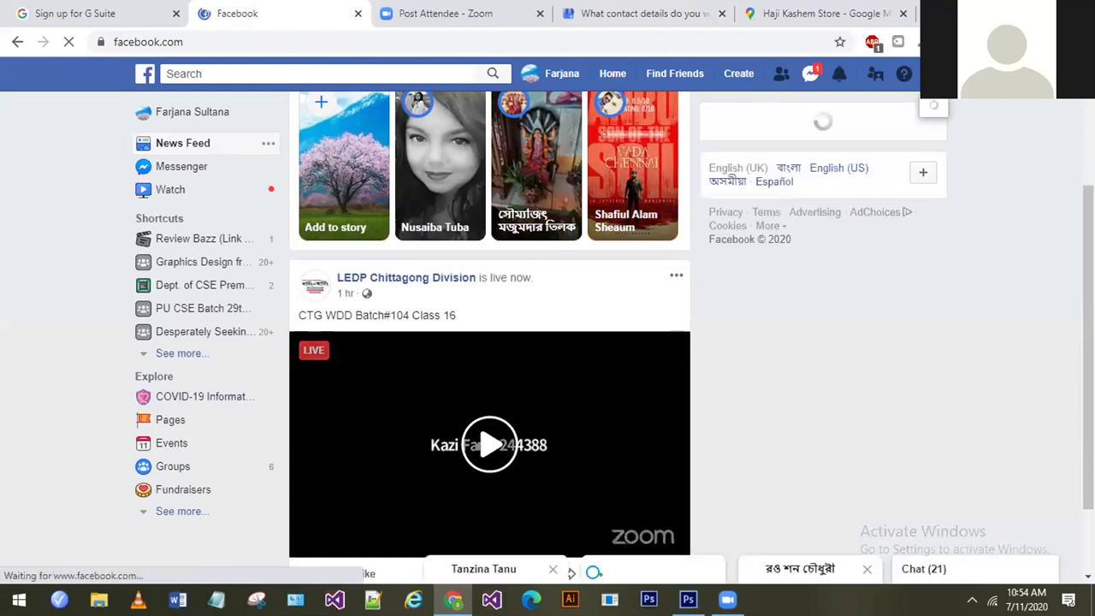
{"action": "left_click", "coordinate": [934, 73]}
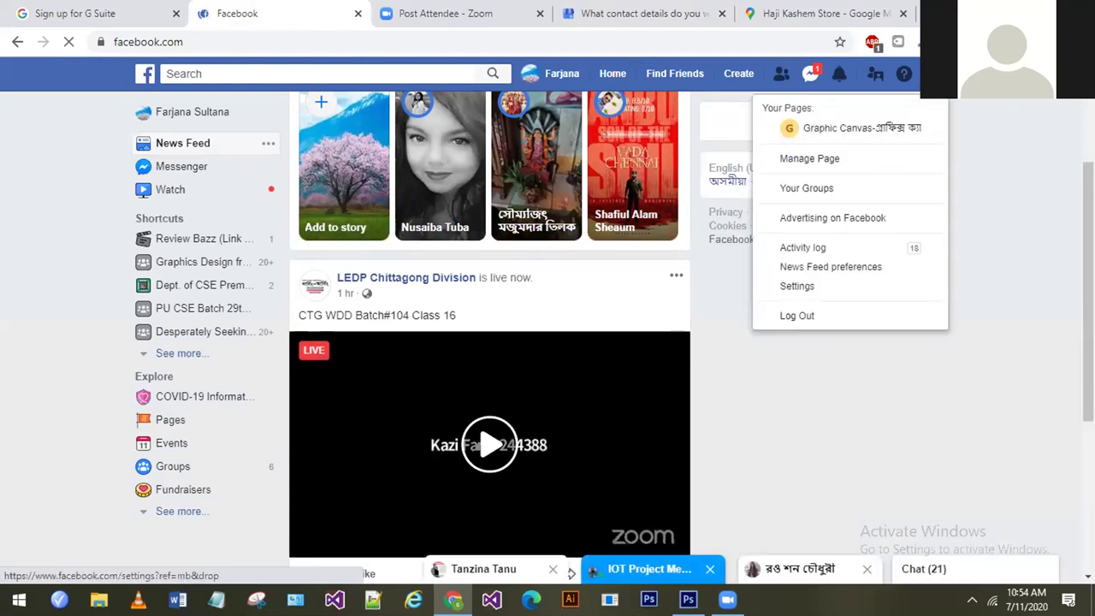
{"action": "left_click", "coordinate": [795, 316]}
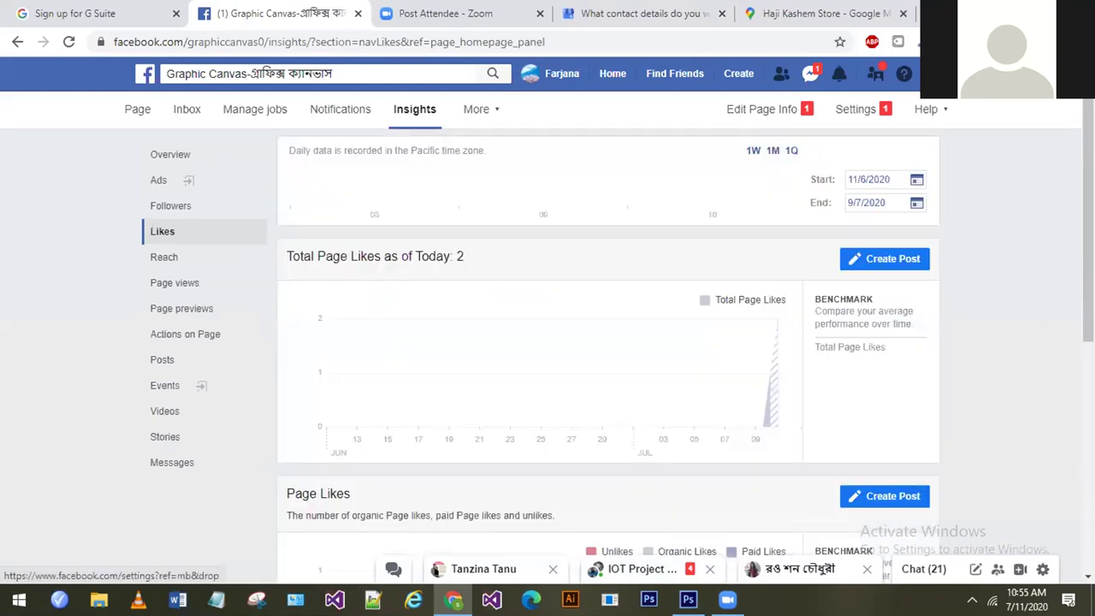
{"action": "left_click", "coordinate": [933, 74]}
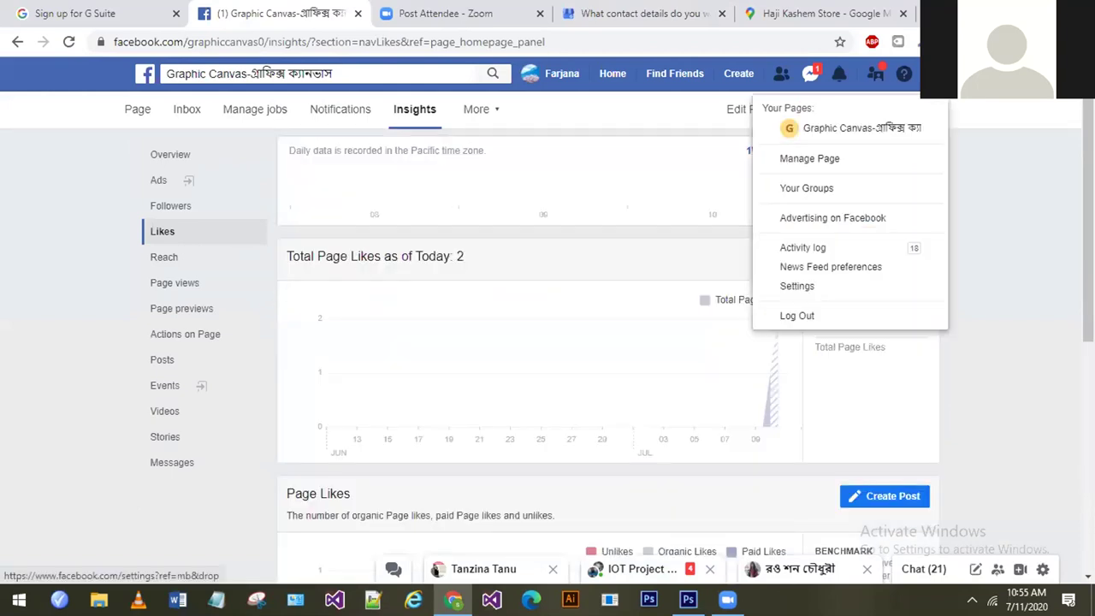
{"action": "left_click", "coordinate": [778, 308]}
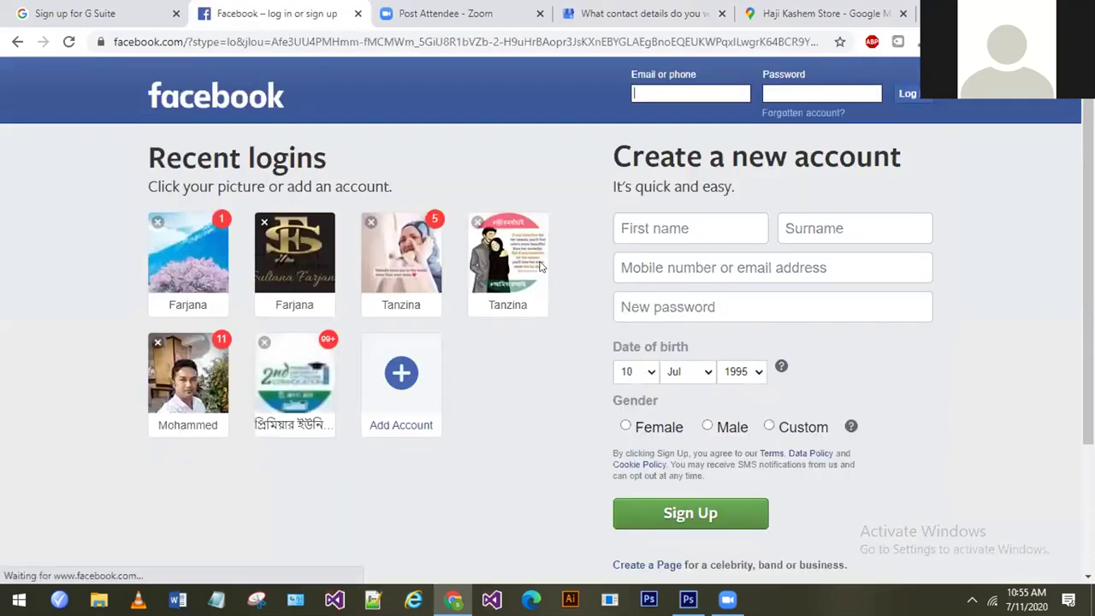
Log into the other saved Facebook account with its password, correcting a wrong attempt
{"action": "left_click", "coordinate": [307, 264]}
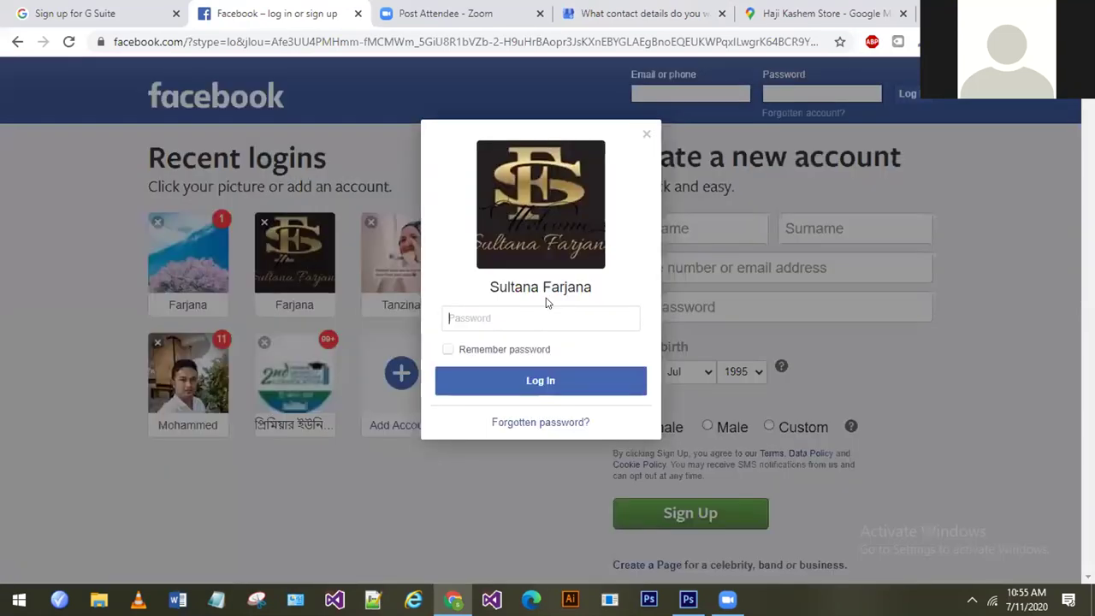
{"action": "type", "text": "•••"}
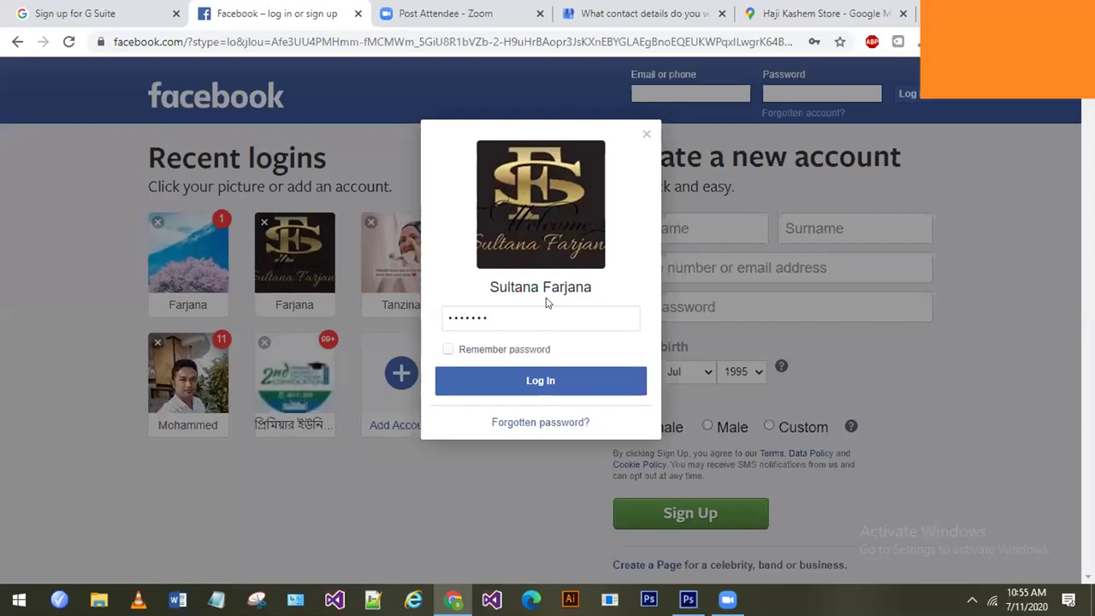
{"action": "key", "text": "BackSpace"}
{"action": "key", "text": "BackSpace"}
{"action": "key", "text": "BackSpace"}
{"action": "key", "text": "BackSpace"}
{"action": "key", "text": "BackSpace"}
{"action": "key", "text": "BackSpace"}
{"action": "type", "text": "••••••••••"}
{"action": "key", "text": "Return"}
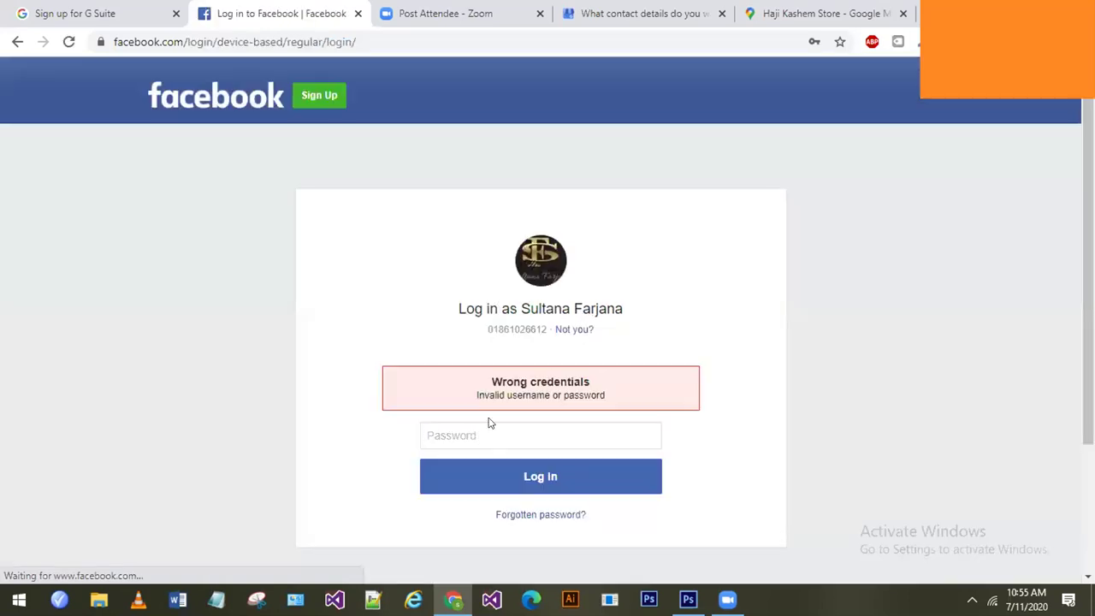
{"action": "type", "text": "•"}
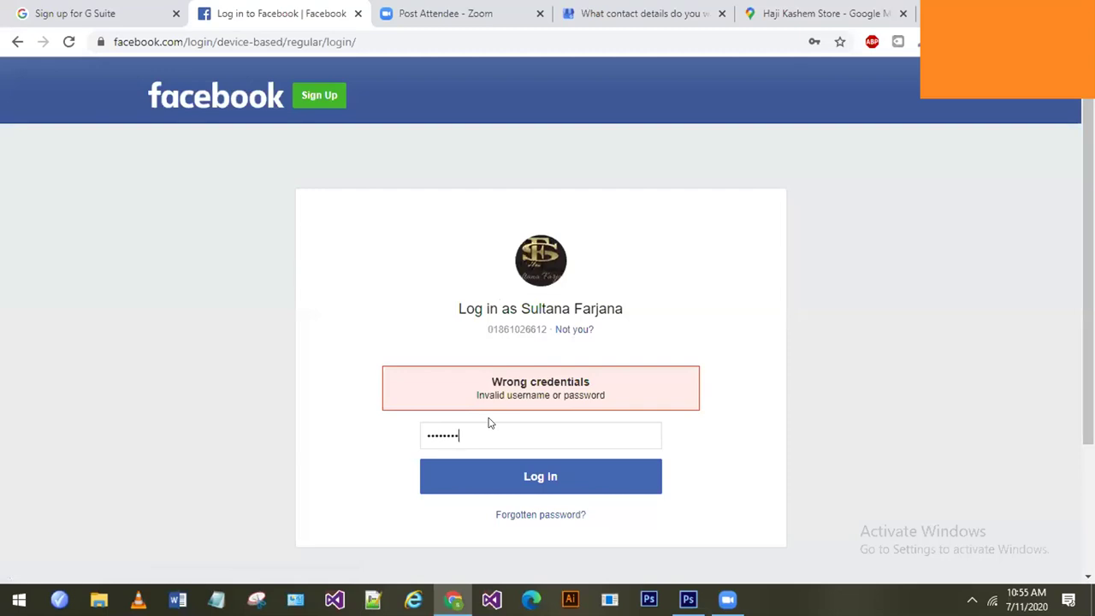
{"action": "key", "text": "Return"}
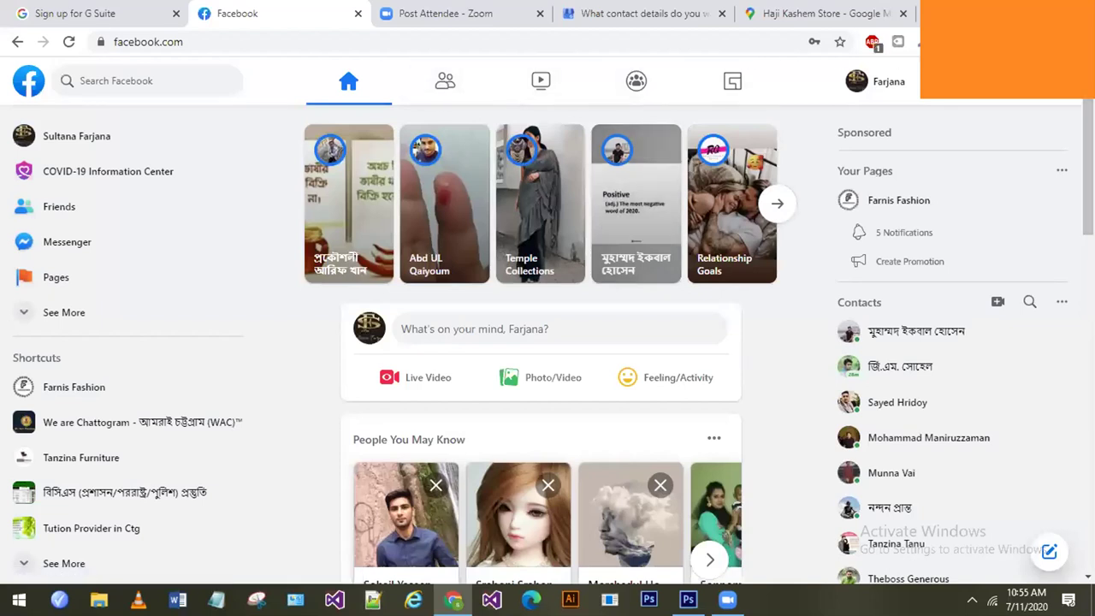
{"action": "left_click", "coordinate": [1062, 81]}
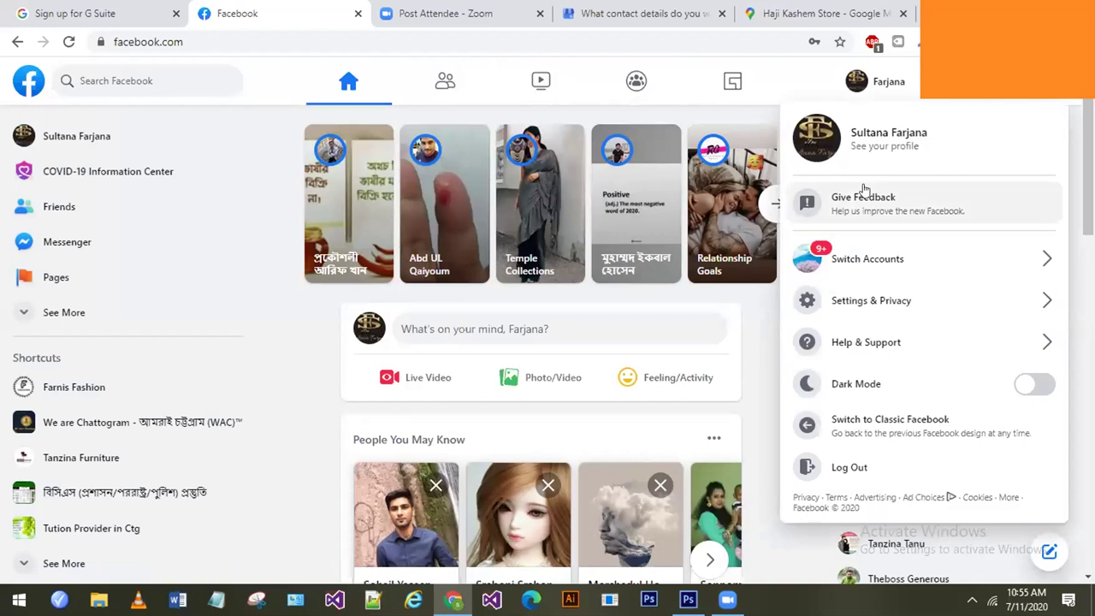
Find the Tanzina Furniture Facebook page and copy its web address
{"action": "left_click", "coordinate": [204, 77]}
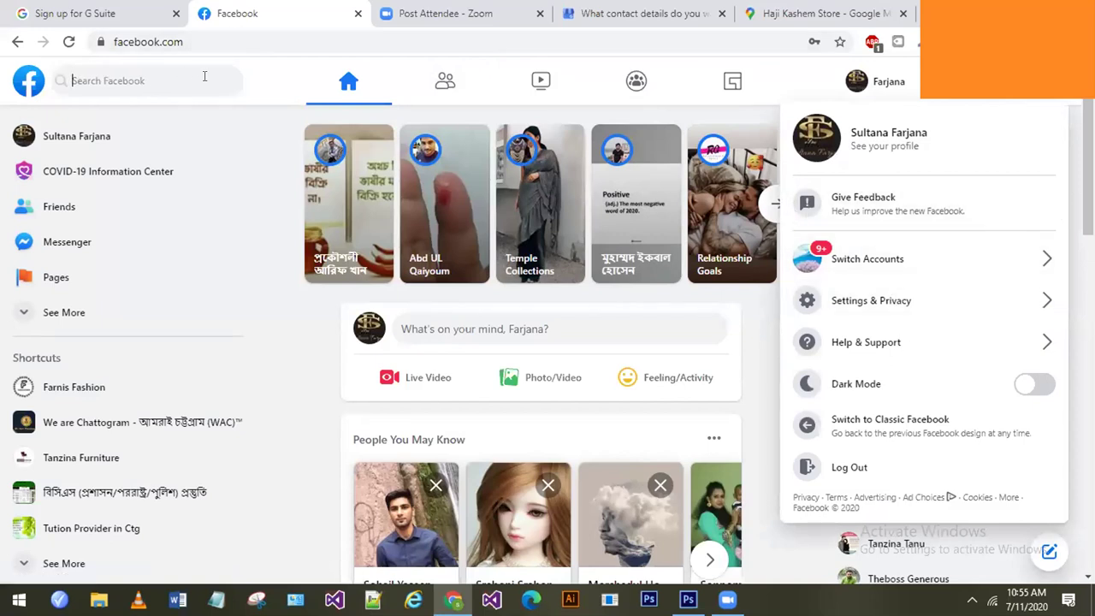
{"action": "type", "text": "T"}
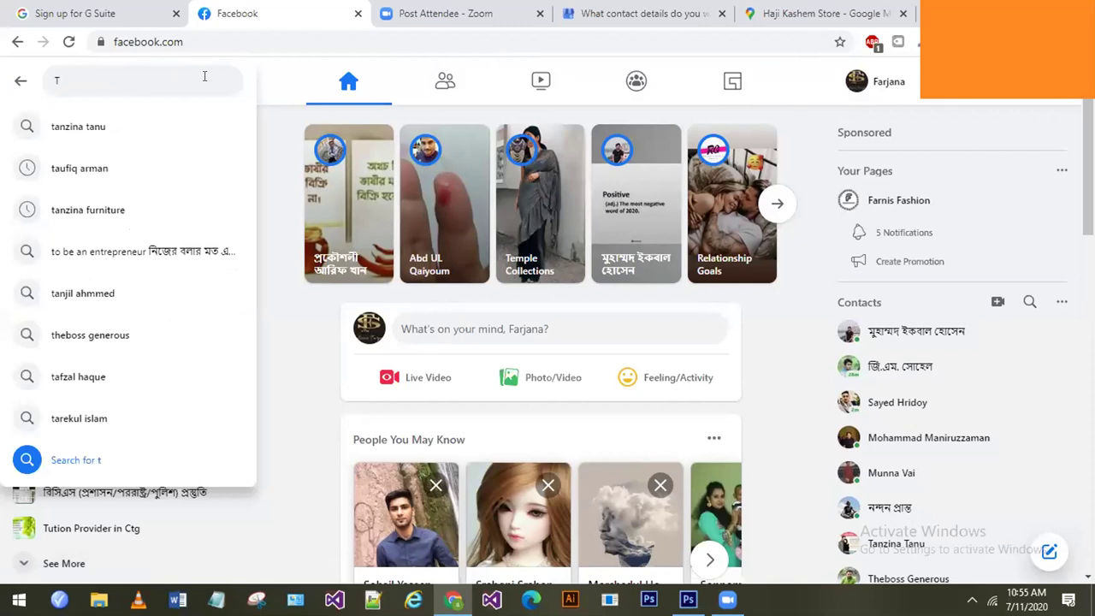
{"action": "key", "text": "Down"}
{"action": "key", "text": "Down"}
{"action": "key", "text": "Down"}
{"action": "key", "text": "Return"}
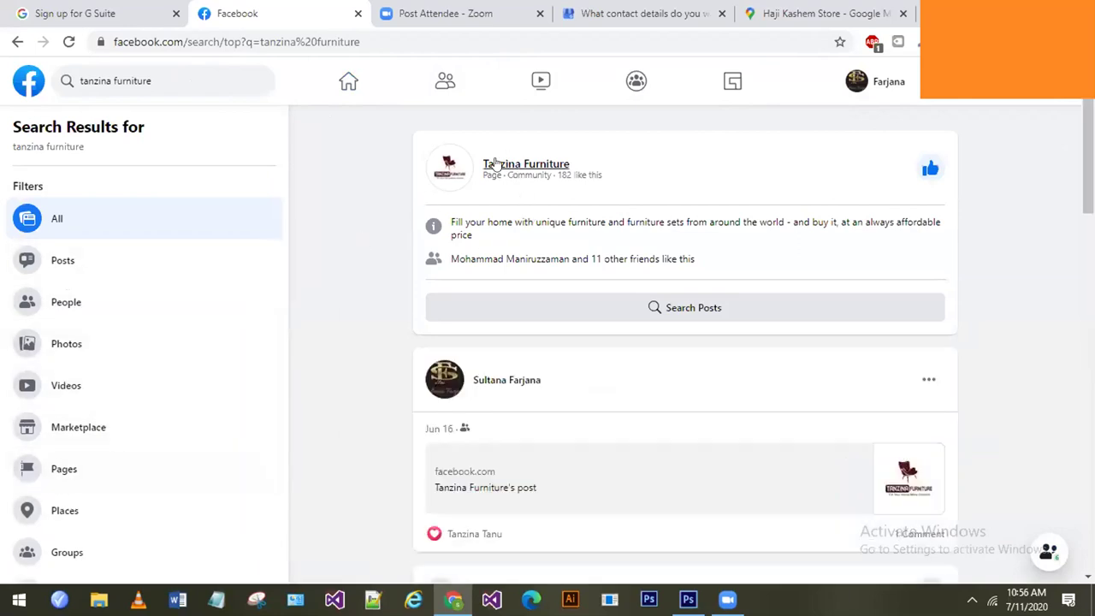
{"action": "left_click", "coordinate": [493, 165]}
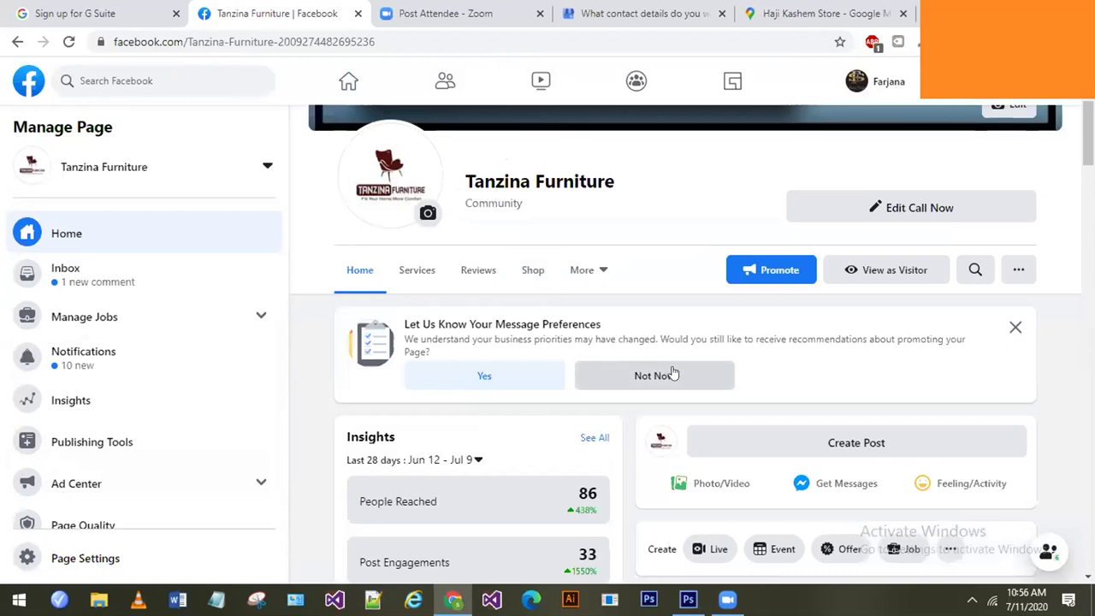
{"action": "scroll", "coordinate": [665, 374], "scroll_direction": "up", "scroll_amount": 3}
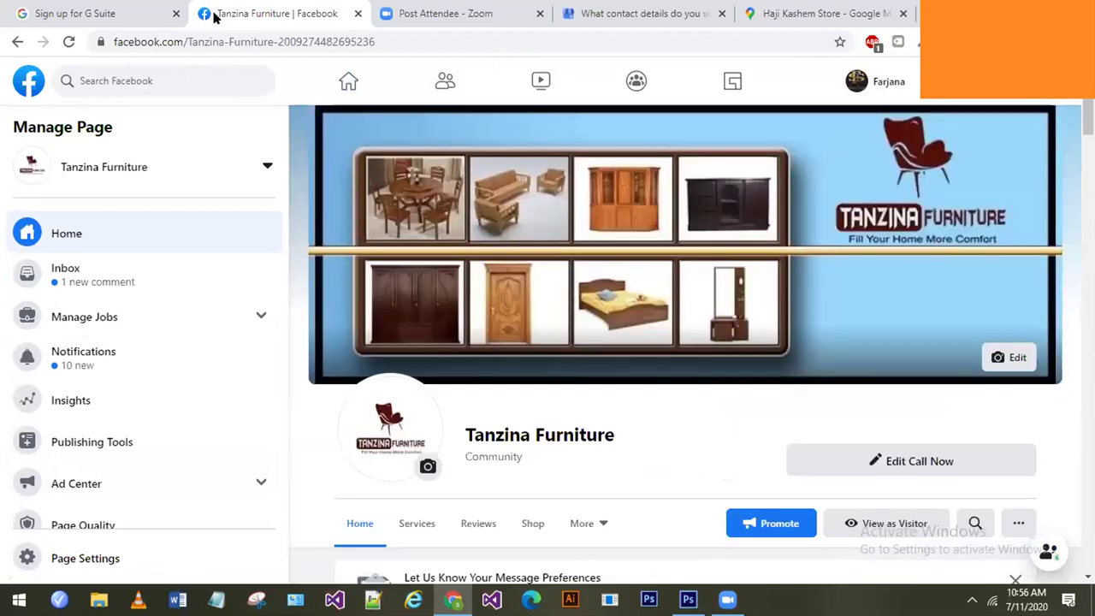
{"action": "left_click", "coordinate": [390, 36]}
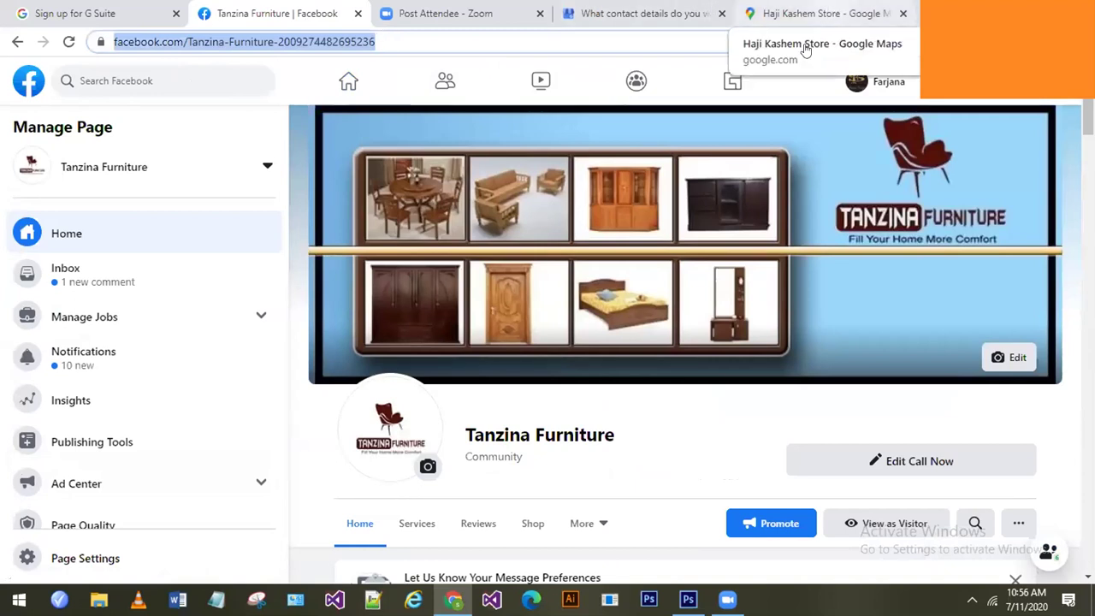
{"action": "left_click", "coordinate": [842, 14]}
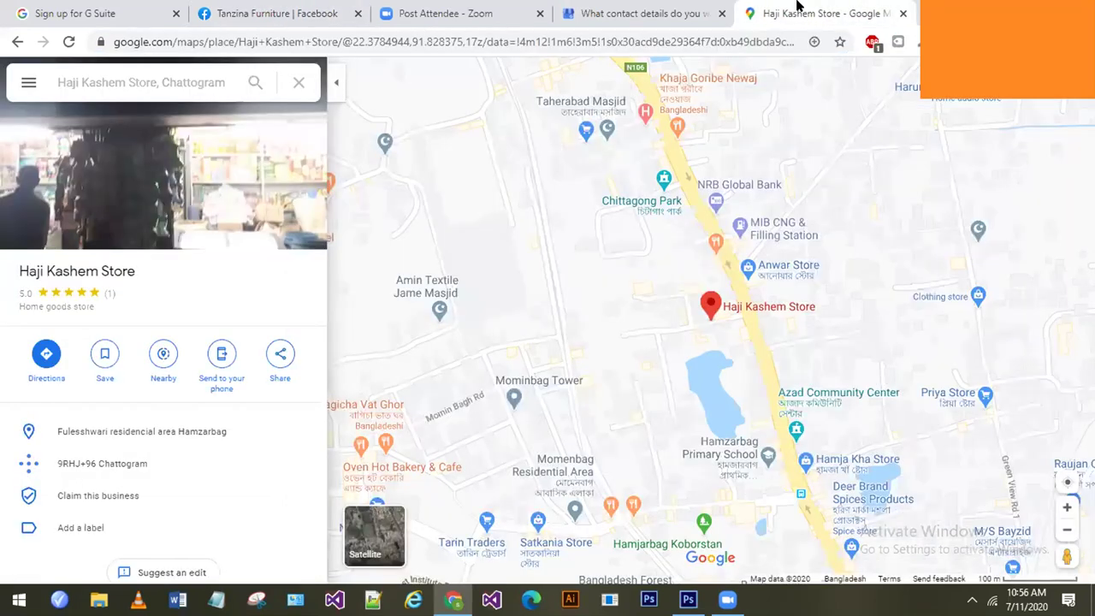
Set the Tanzina Furniture Facebook page as website, opt in to updates, and finish the listing
{"action": "left_click", "coordinate": [650, 14]}
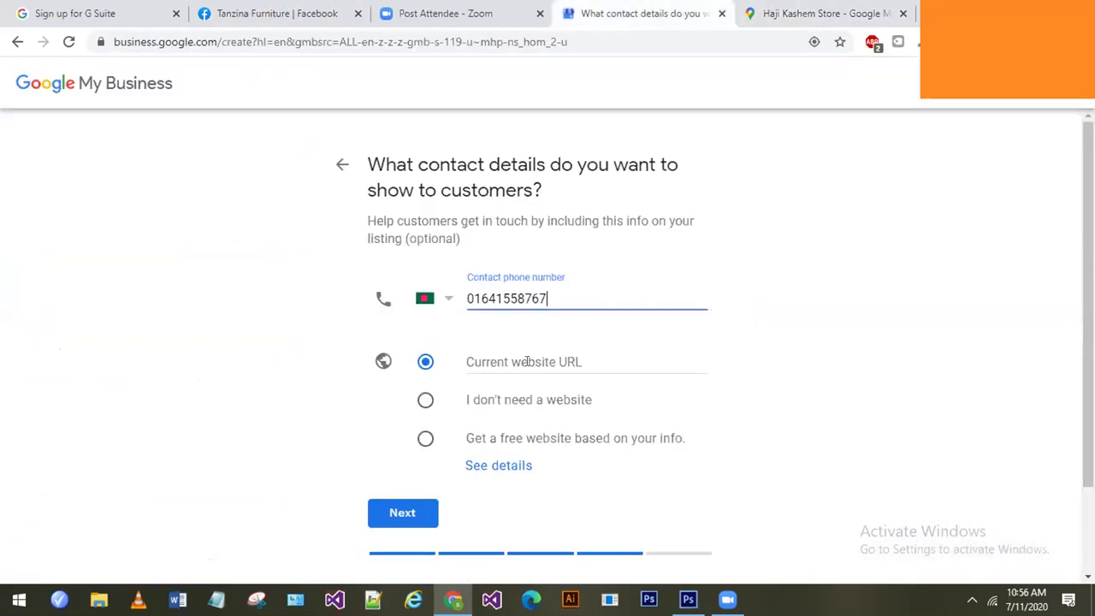
{"action": "left_click", "coordinate": [527, 362]}
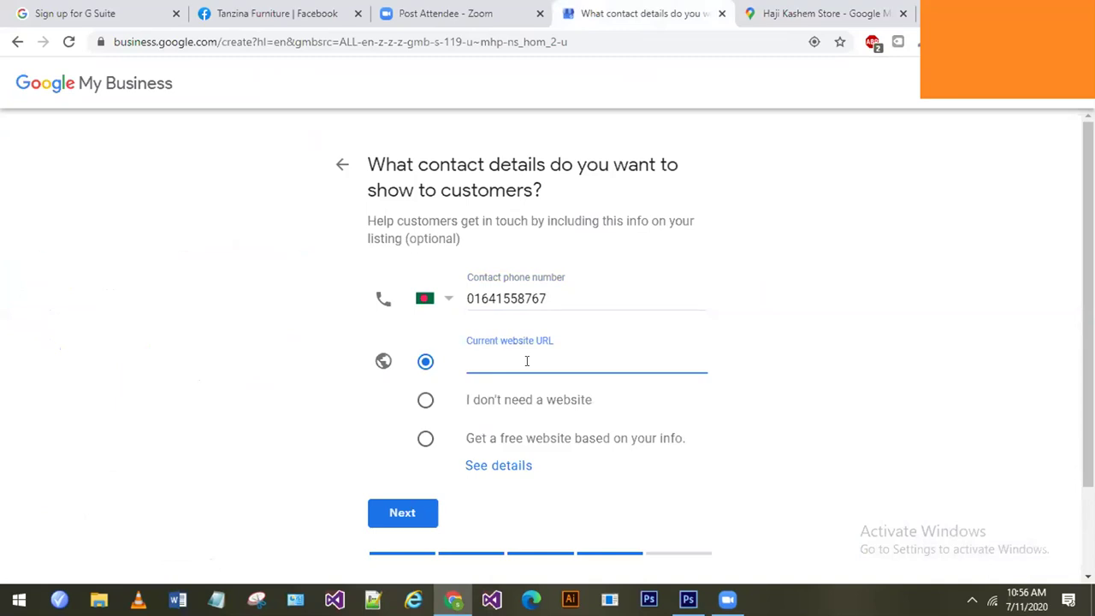
{"action": "key", "text": "ctrl+v"}
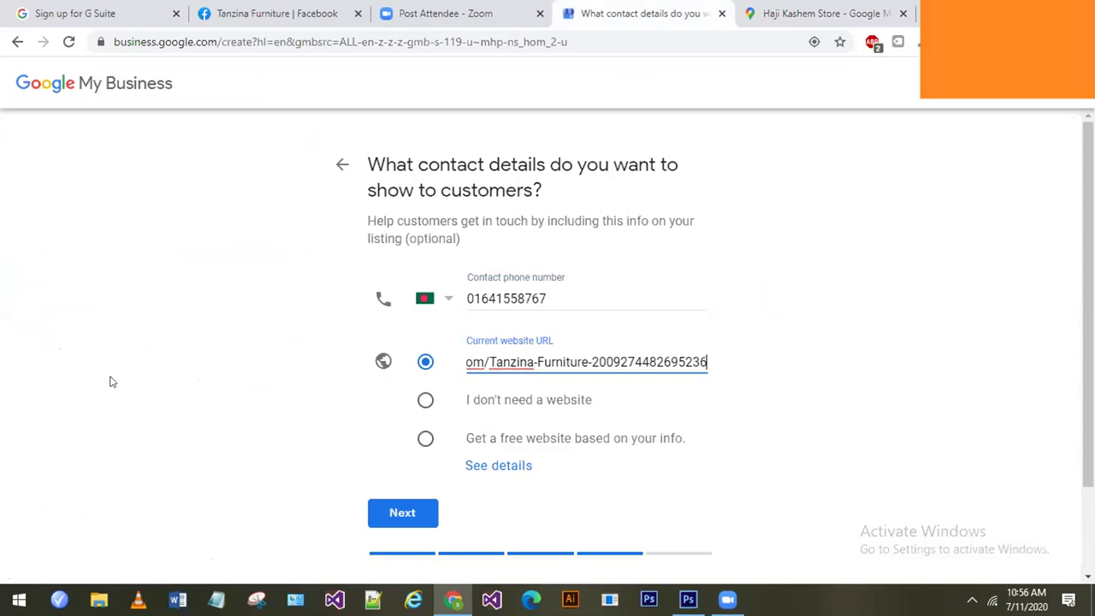
{"action": "key", "text": "Return"}
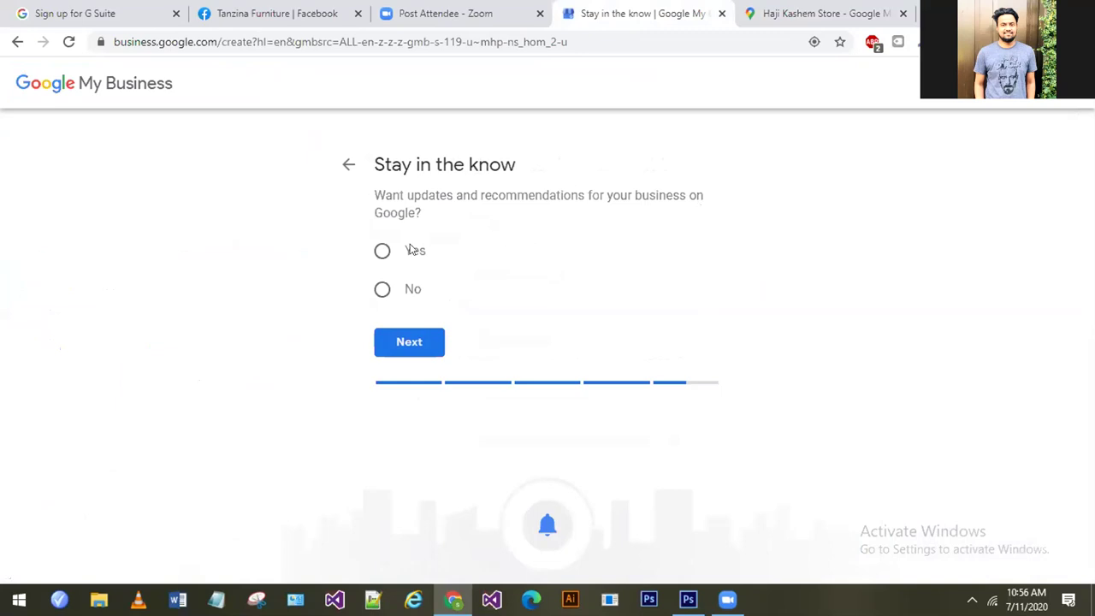
{"action": "left_click", "coordinate": [380, 251]}
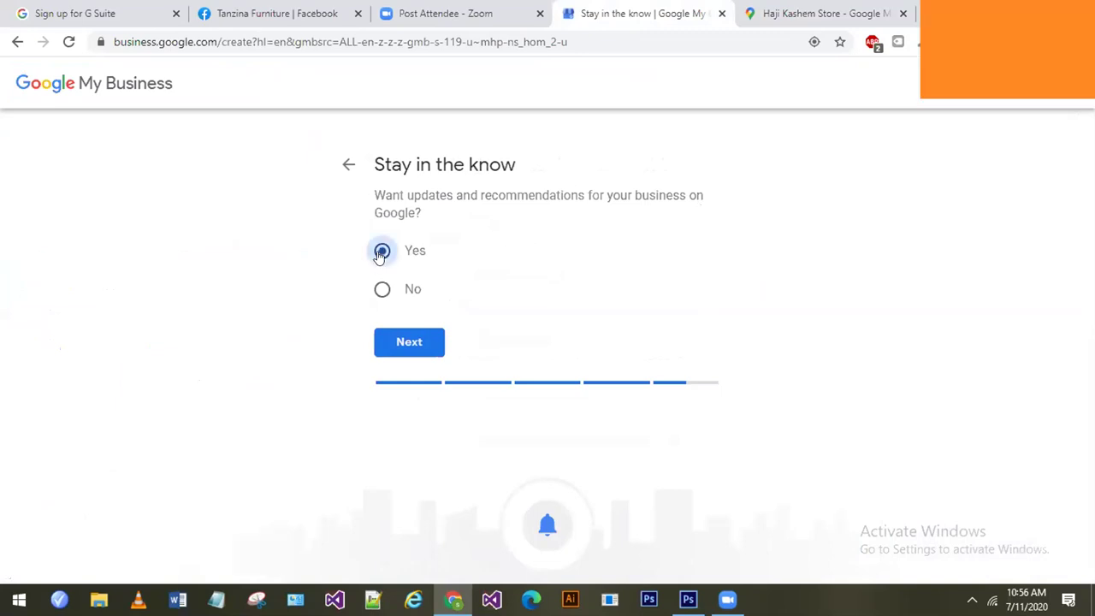
{"action": "left_click", "coordinate": [405, 342]}
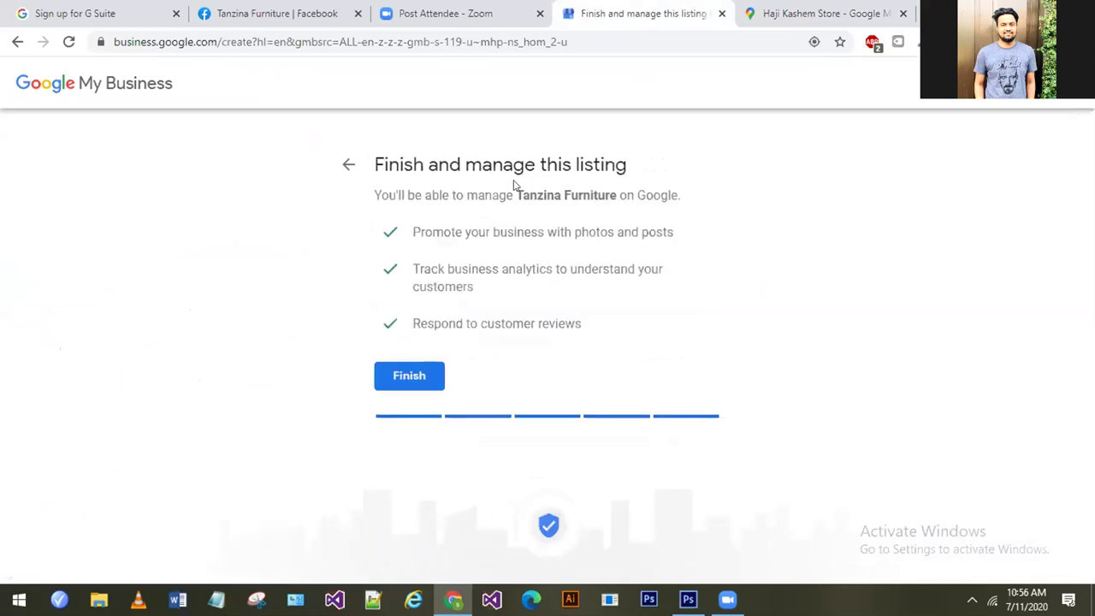
{"action": "left_click", "coordinate": [406, 382]}
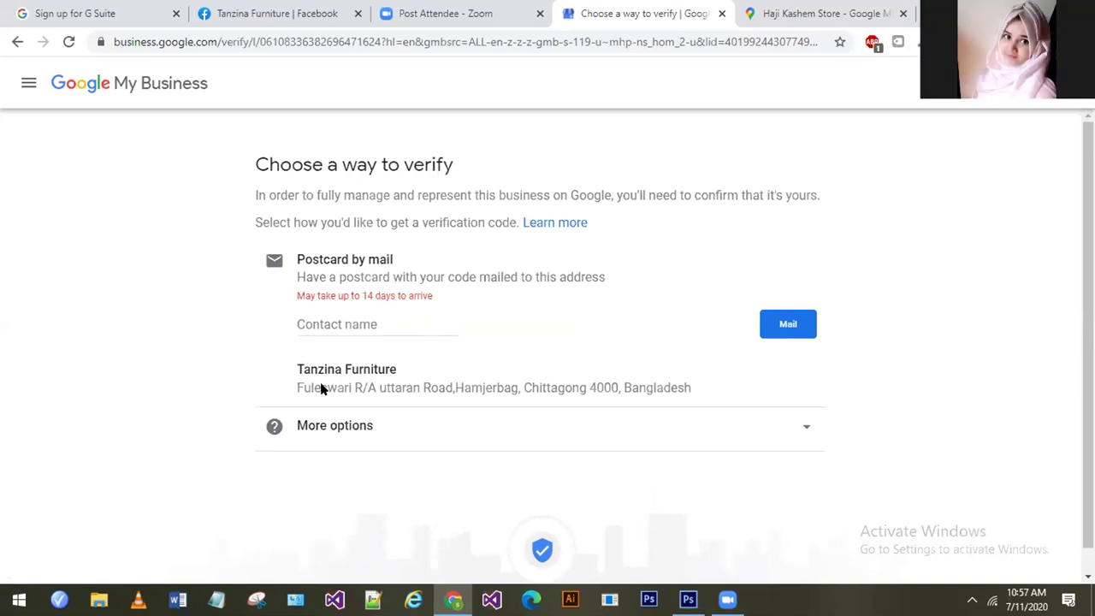
Fill in the postcard contact name and request verification by mailed postcard
{"action": "left_click", "coordinate": [339, 318]}
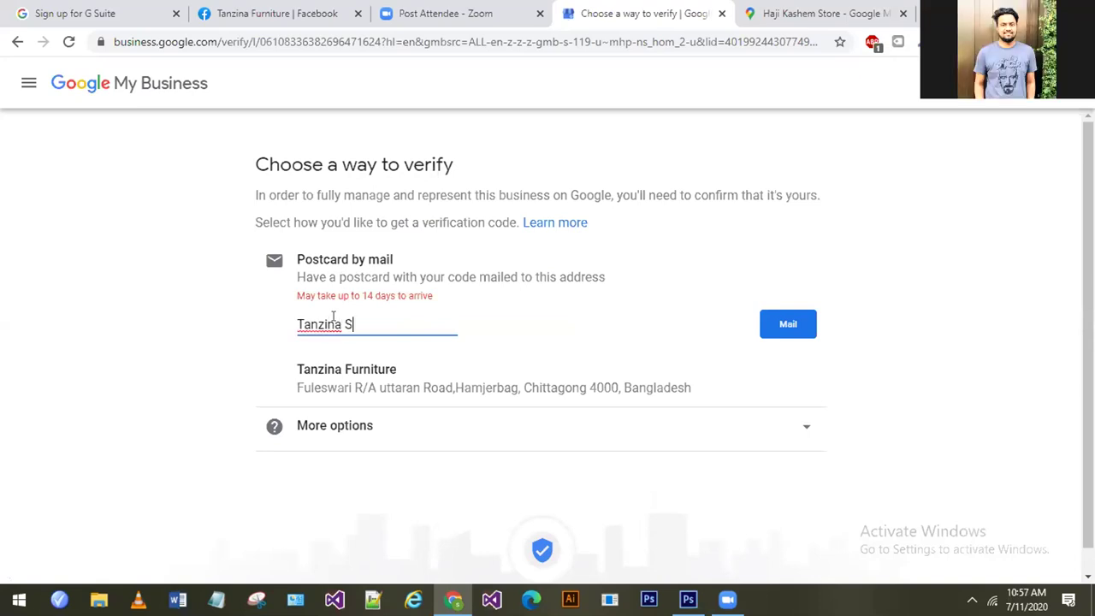
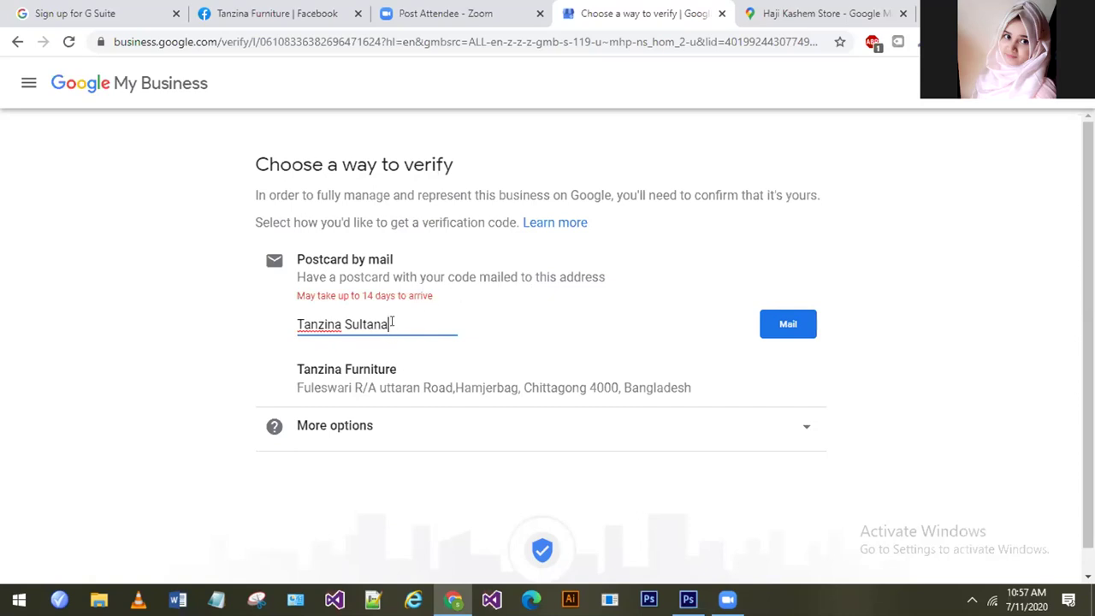
{"action": "key", "text": "ctrl+a"}
{"action": "key", "text": "BackSpace"}
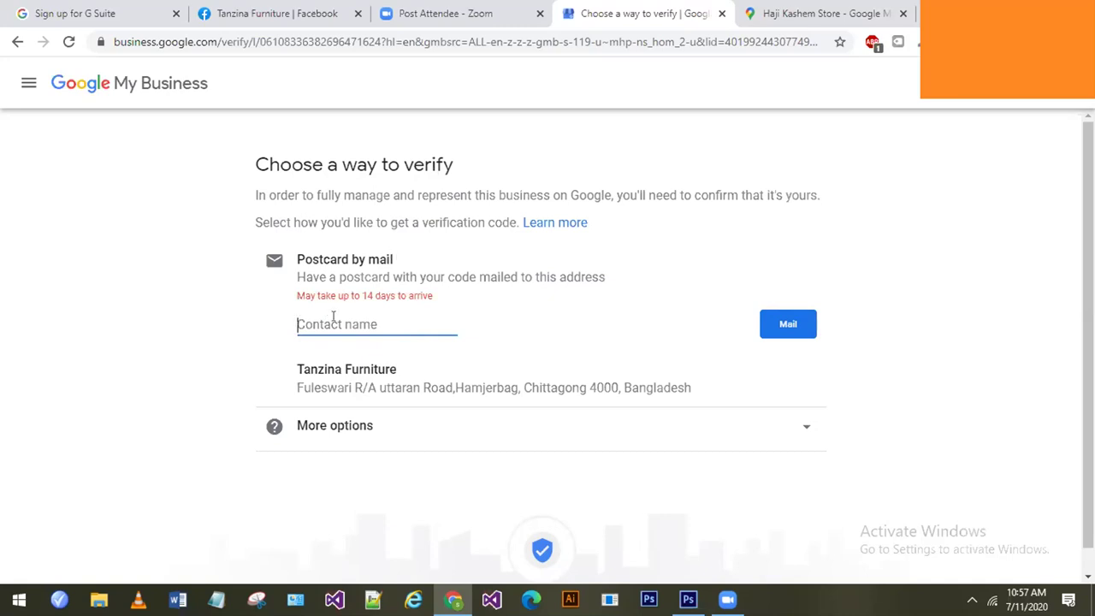
{"action": "key", "text": "ctrl+z"}
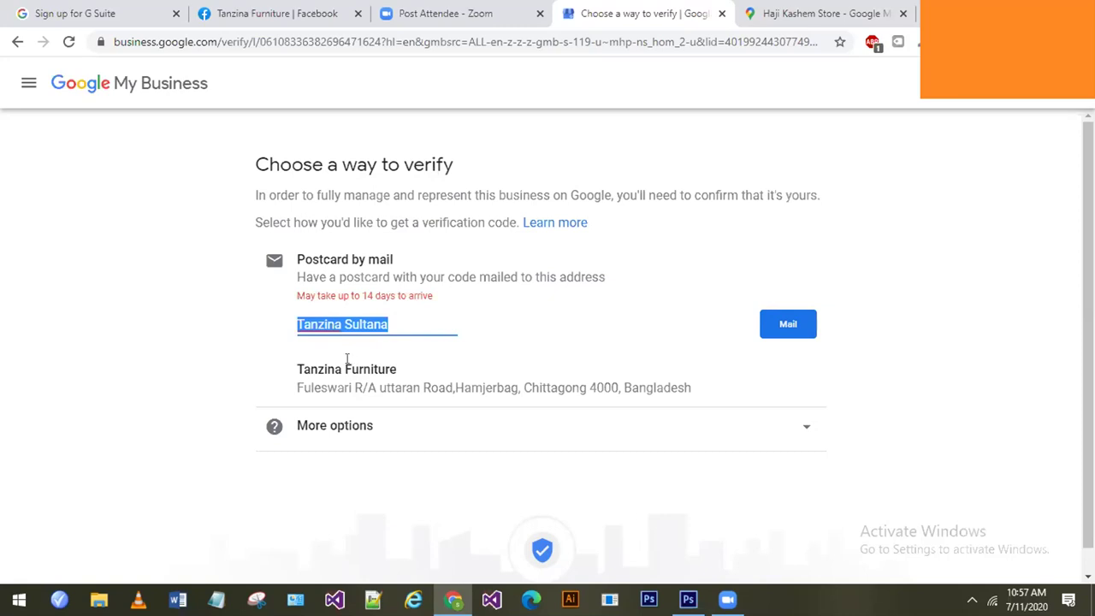
{"action": "left_click", "coordinate": [406, 317]}
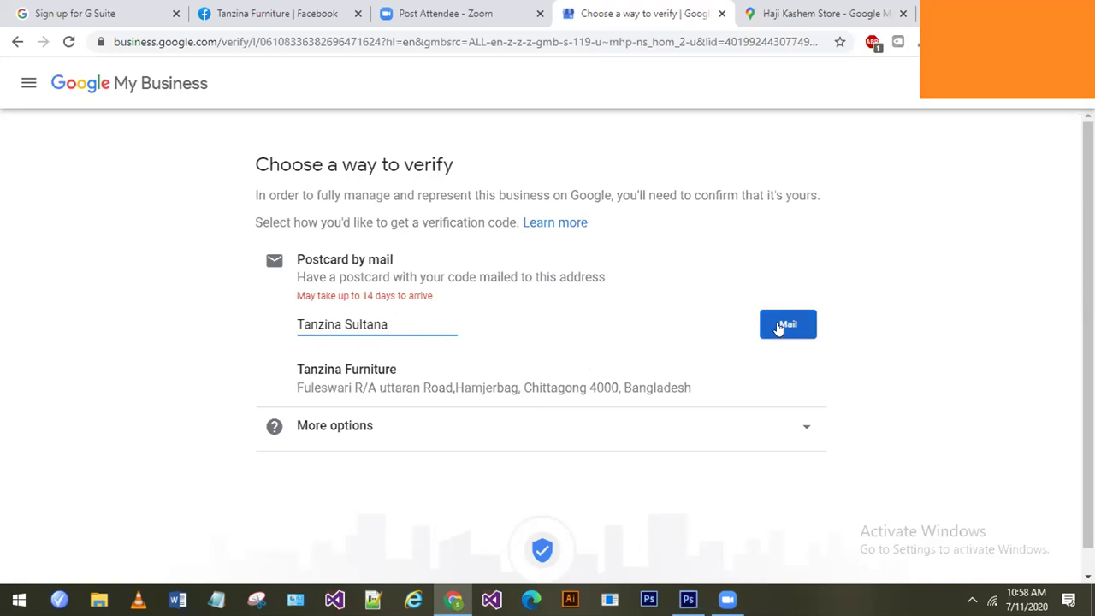
{"action": "left_click", "coordinate": [779, 326]}
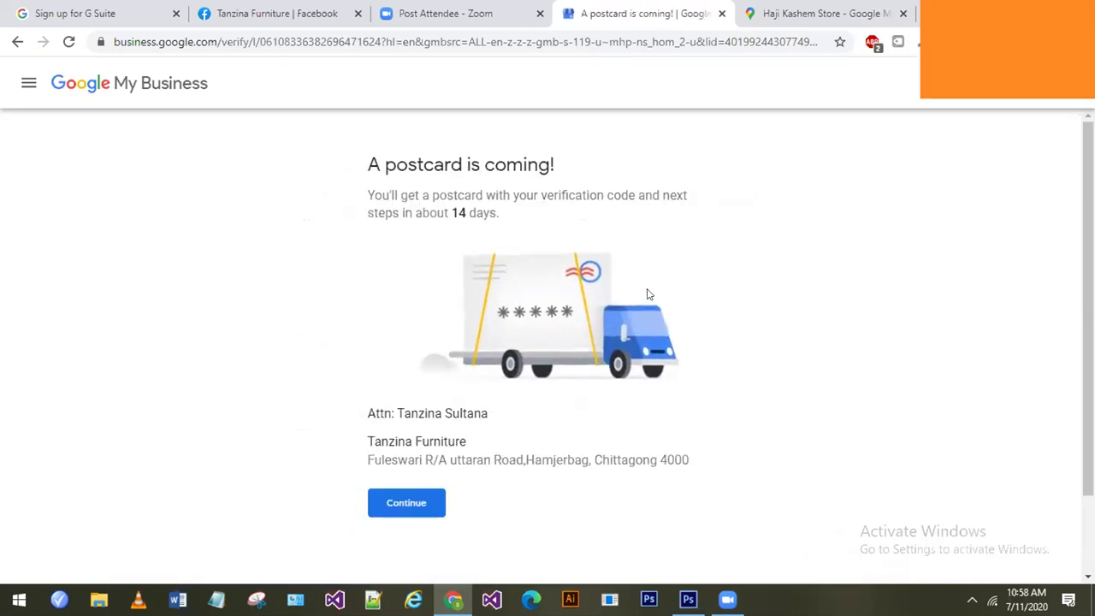
{"action": "left_click", "coordinate": [401, 498]}
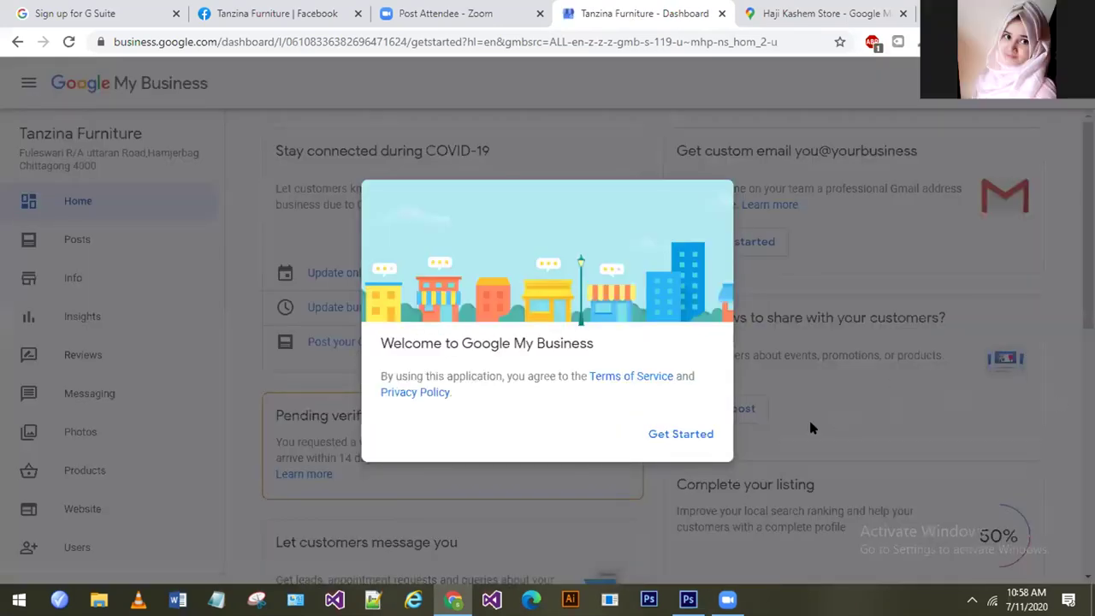
Dismiss the welcome message and go to Tanzina Furniture's Photos page
{"action": "left_click", "coordinate": [702, 437]}
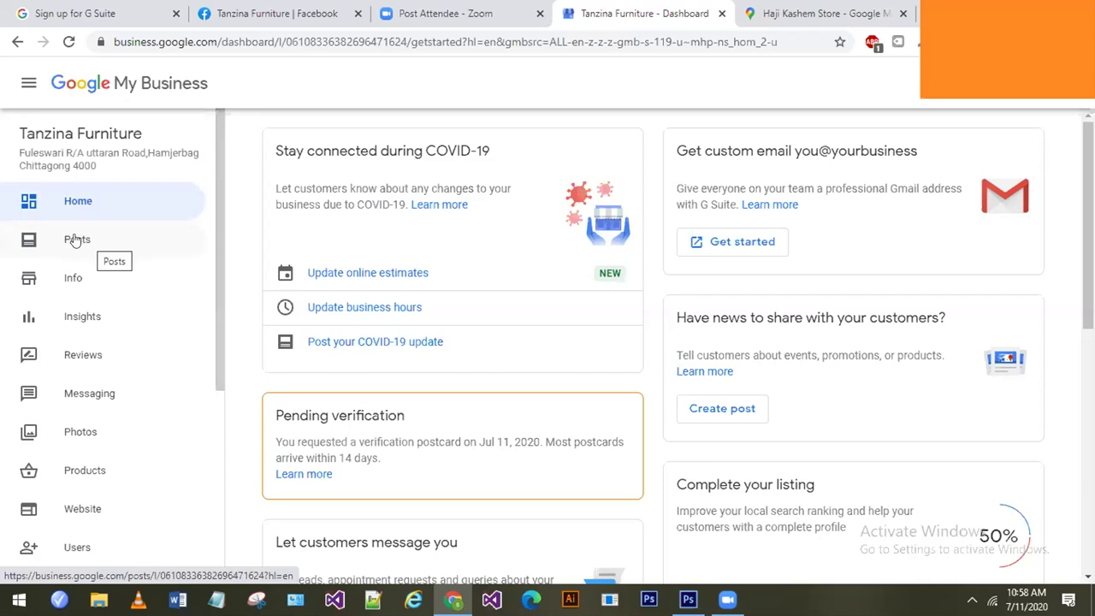
{"action": "left_click", "coordinate": [93, 433]}
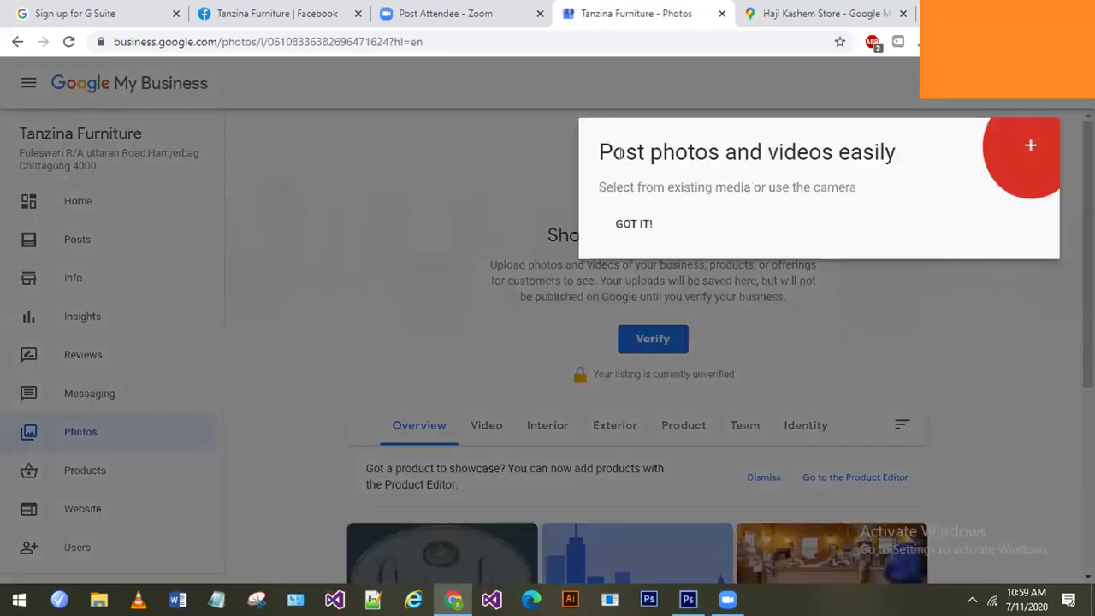
Dismiss the photo tip and start choosing a photo on the Logo card
{"action": "left_click", "coordinate": [484, 238]}
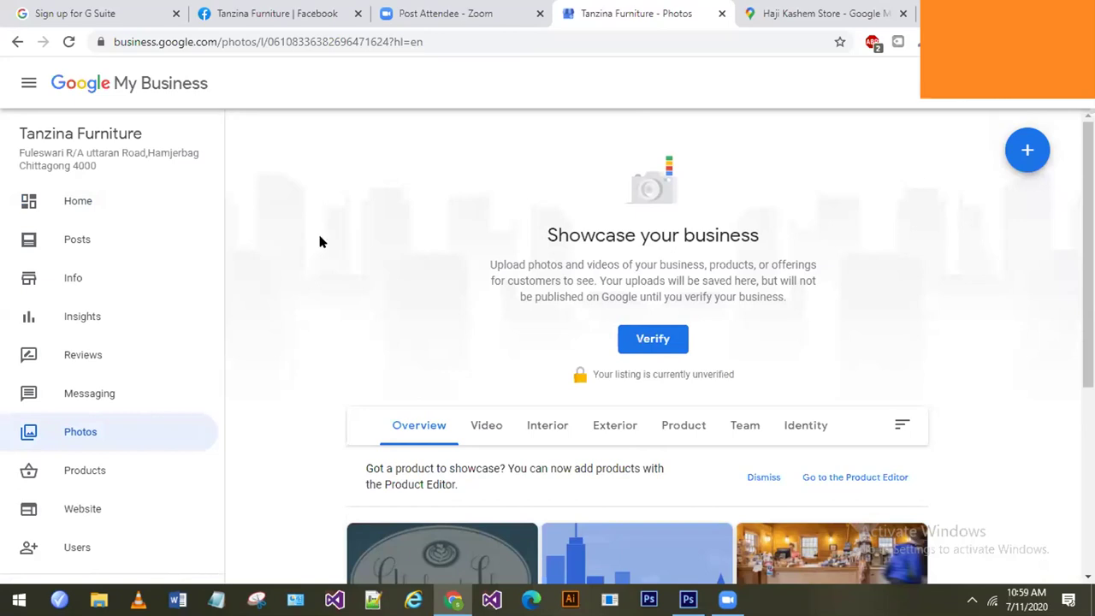
{"action": "scroll", "coordinate": [371, 256], "scroll_direction": "down", "scroll_amount": 3}
{"action": "scroll", "coordinate": [372, 255], "scroll_direction": "down", "scroll_amount": 1}
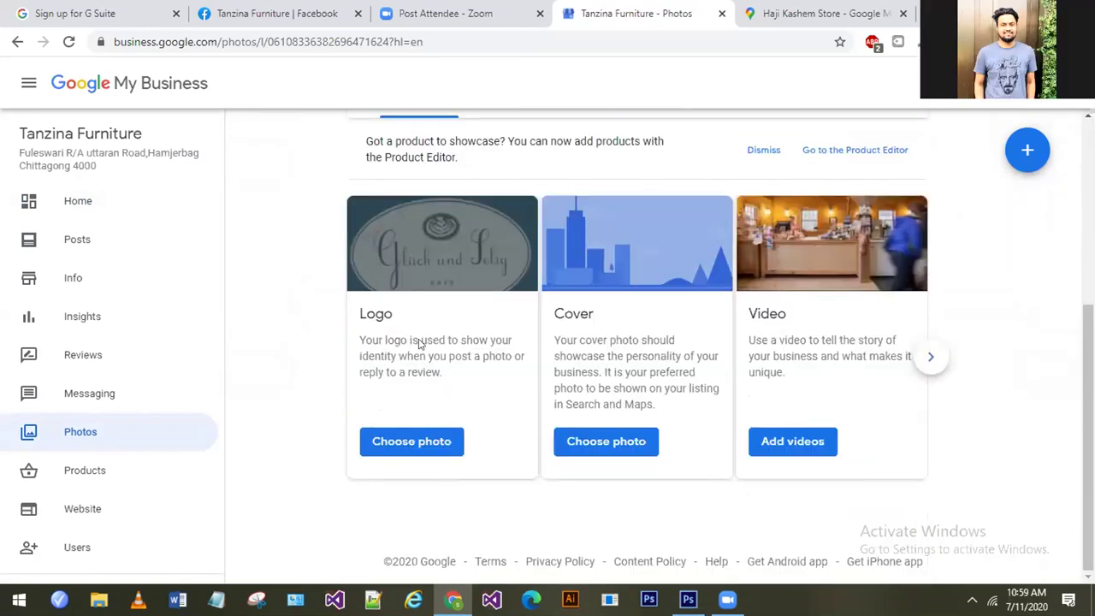
{"action": "left_click", "coordinate": [420, 445]}
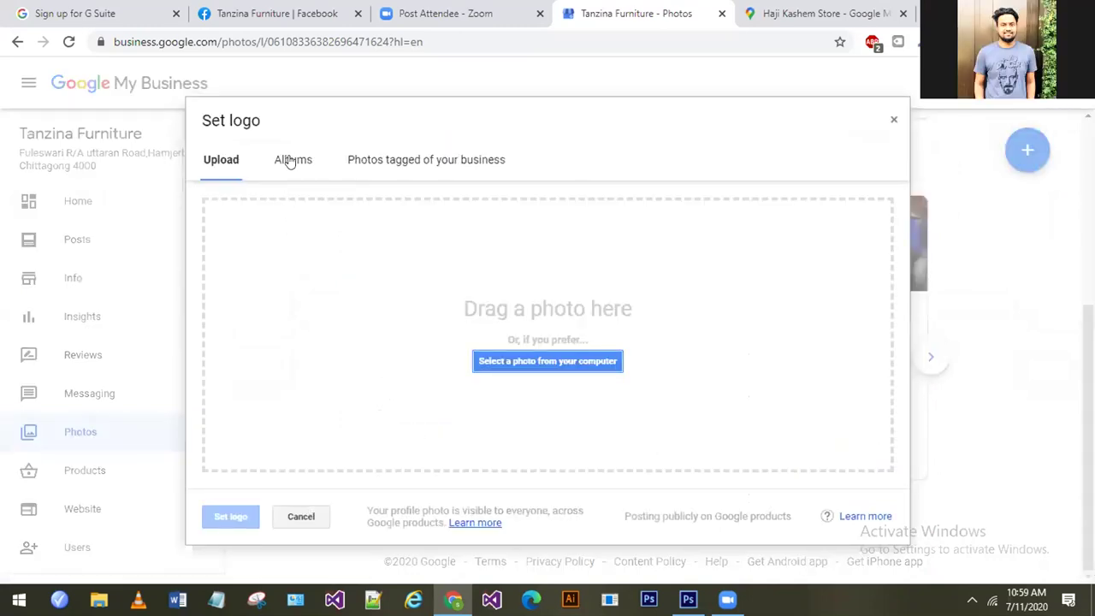
Browse the computer for a logo image, opening the govt design course's DOCUMENT folder
{"action": "left_click", "coordinate": [493, 363]}
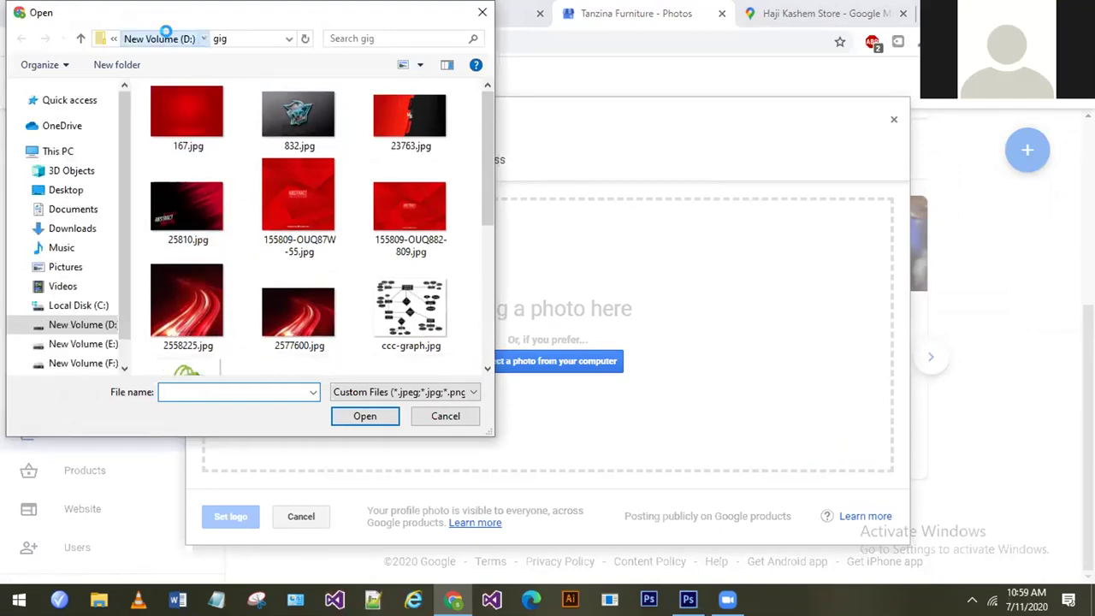
{"action": "left_click", "coordinate": [164, 39]}
{"action": "scroll", "coordinate": [243, 257], "scroll_direction": "down", "scroll_amount": 2}
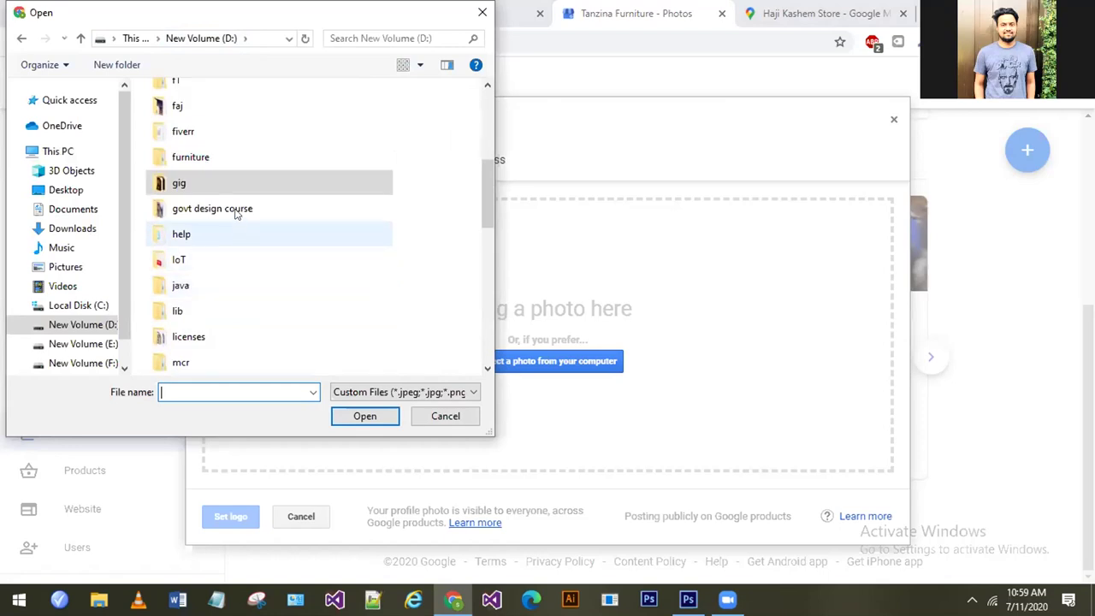
{"action": "left_click", "coordinate": [235, 217]}
{"action": "double_click", "coordinate": [236, 217]}
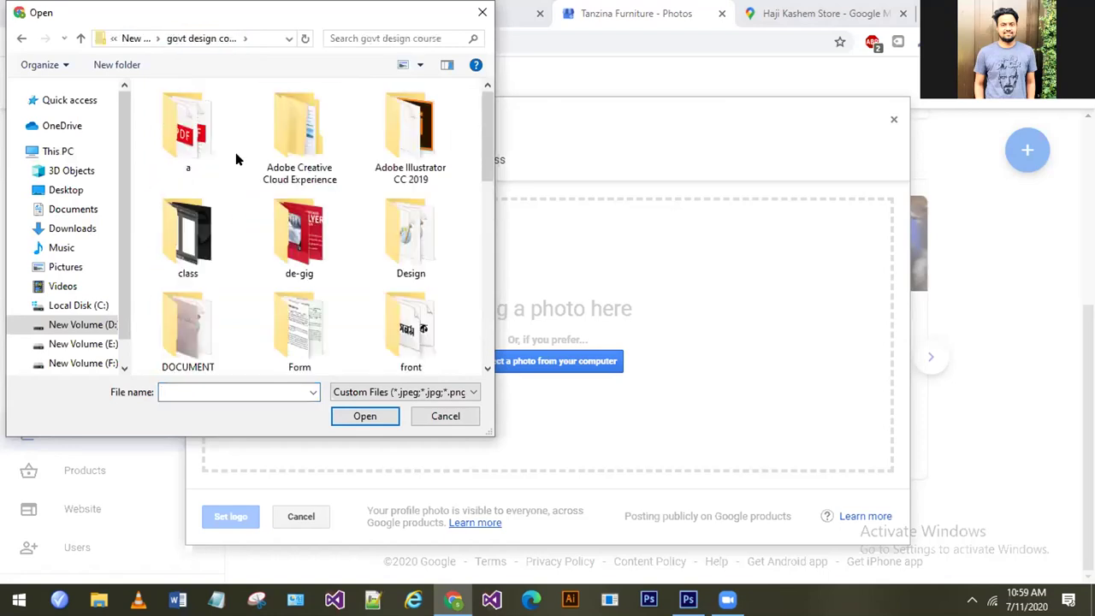
{"action": "scroll", "coordinate": [333, 252], "scroll_direction": "down", "scroll_amount": 1}
{"action": "scroll", "coordinate": [319, 243], "scroll_direction": "up", "scroll_amount": 1}
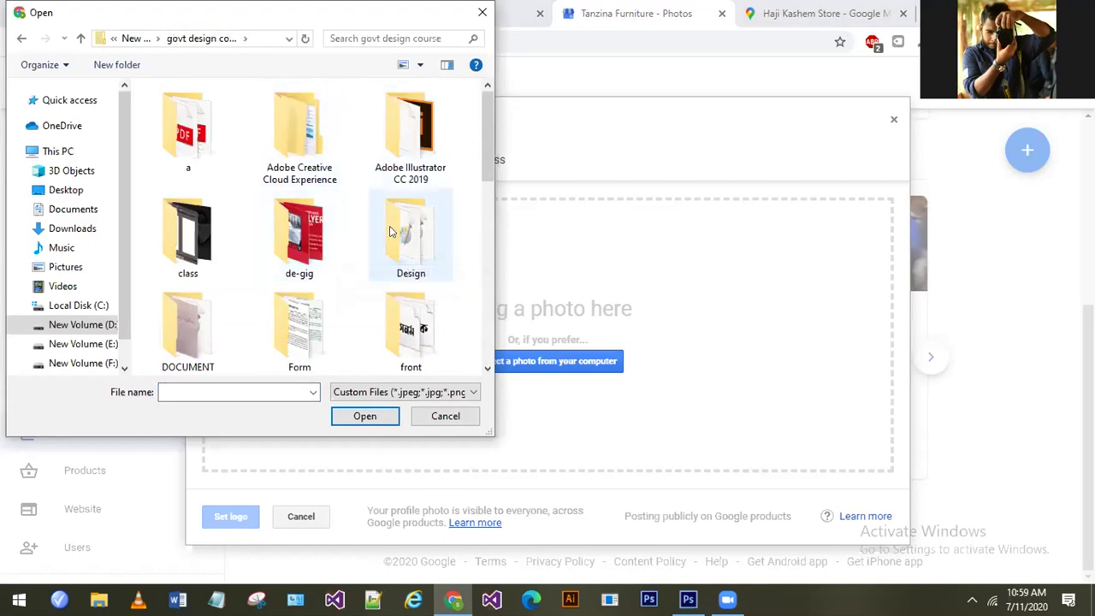
{"action": "scroll", "coordinate": [257, 231], "scroll_direction": "down", "scroll_amount": 1}
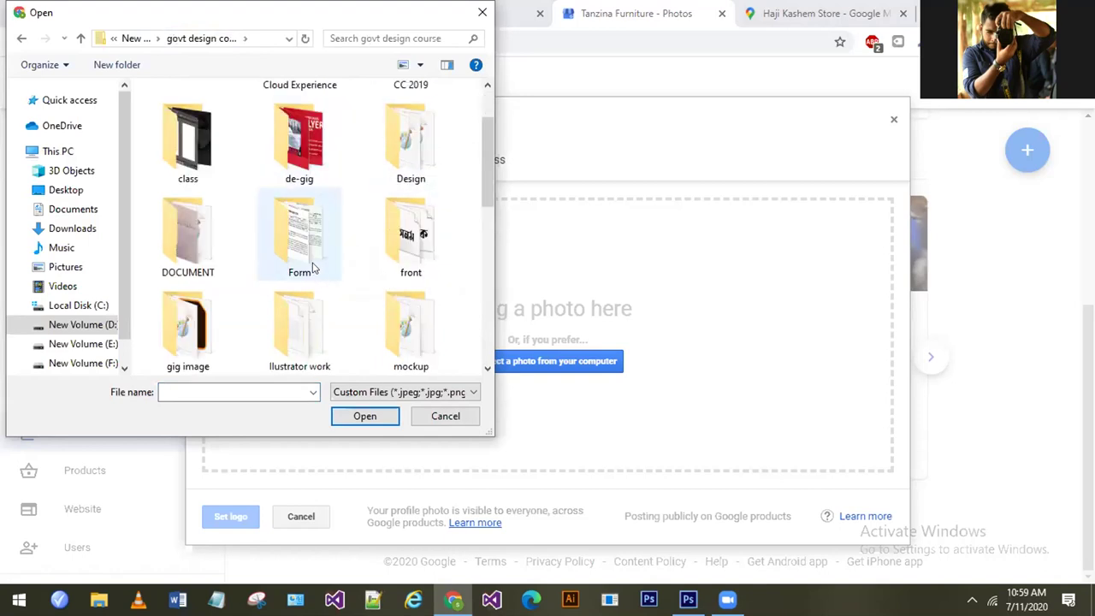
{"action": "left_click", "coordinate": [186, 234]}
{"action": "double_click", "coordinate": [186, 229]}
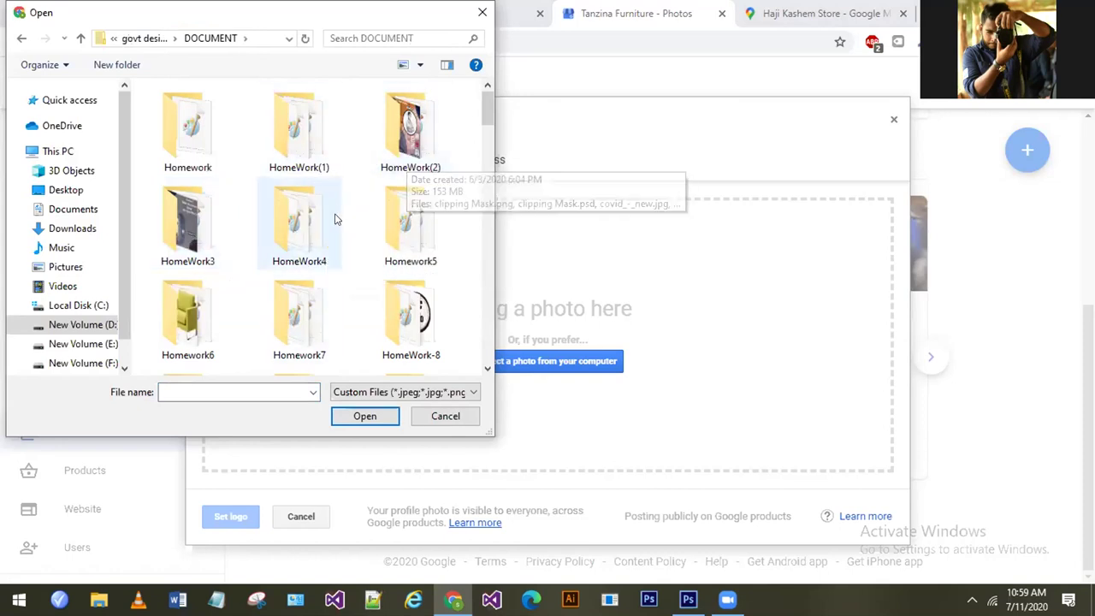
Search the Homework6, Homework5, HomeWork4, HomeWork3, Homework7 and HomeWork-8 folders for the logo
{"action": "double_click", "coordinate": [193, 315]}
{"action": "scroll", "coordinate": [258, 252], "scroll_direction": "down", "scroll_amount": 2}
{"action": "scroll", "coordinate": [364, 249], "scroll_direction": "up", "scroll_amount": 2}
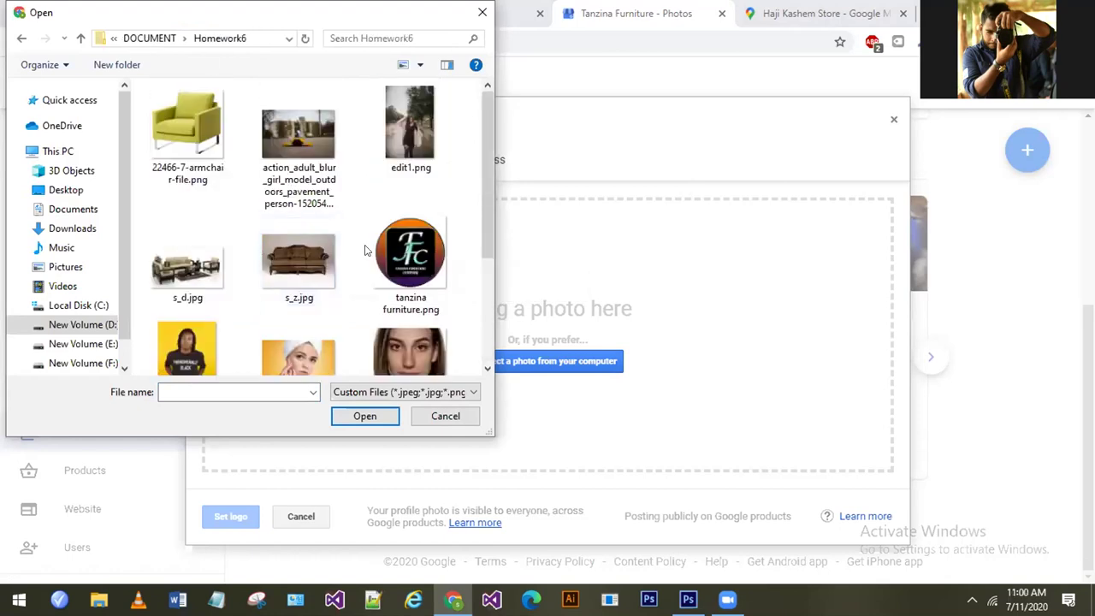
{"action": "key", "text": "BackSpace"}
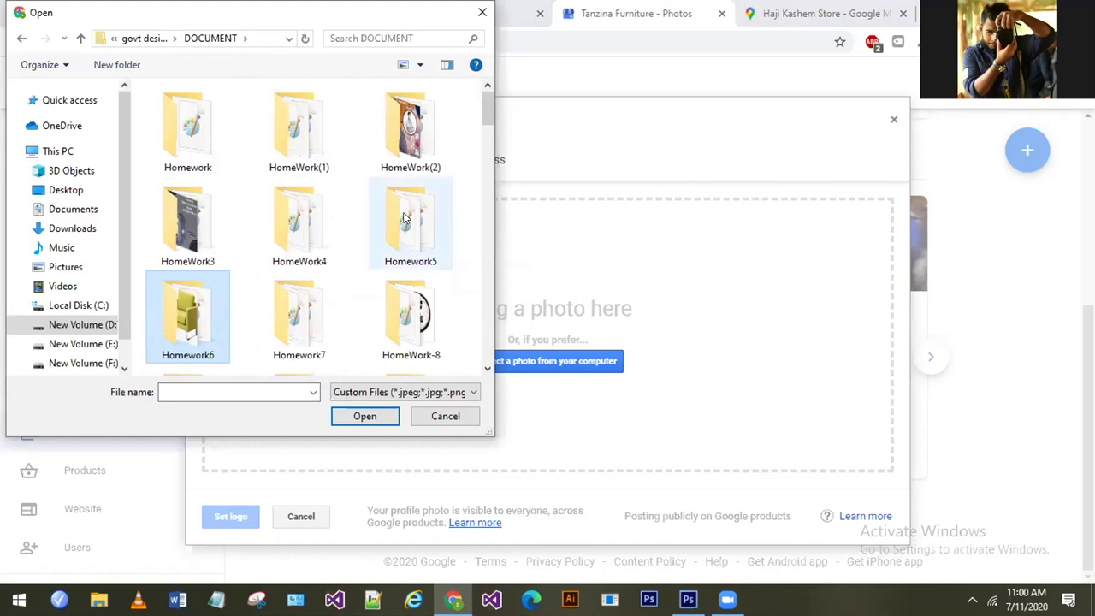
{"action": "double_click", "coordinate": [400, 229]}
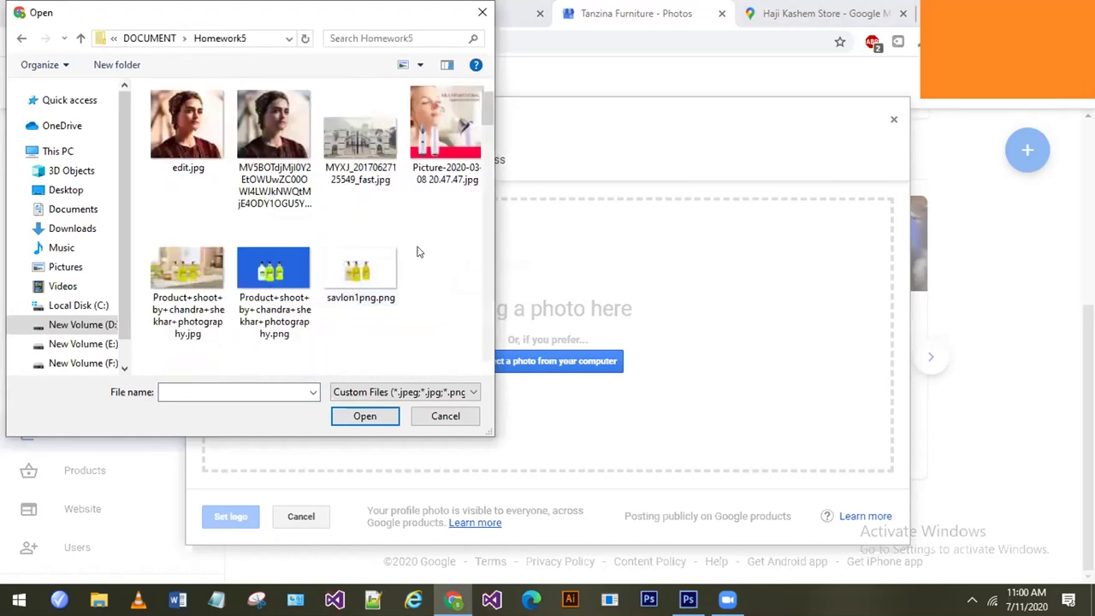
{"action": "key", "text": "BackSpace"}
{"action": "double_click", "coordinate": [267, 233]}
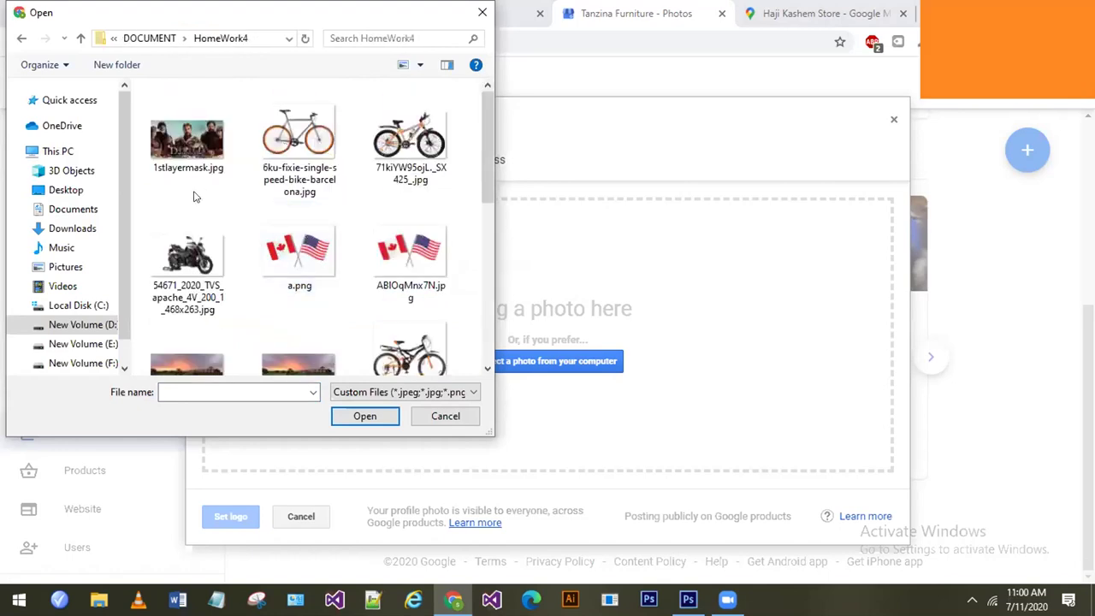
{"action": "scroll", "coordinate": [184, 195], "scroll_direction": "down", "scroll_amount": 2}
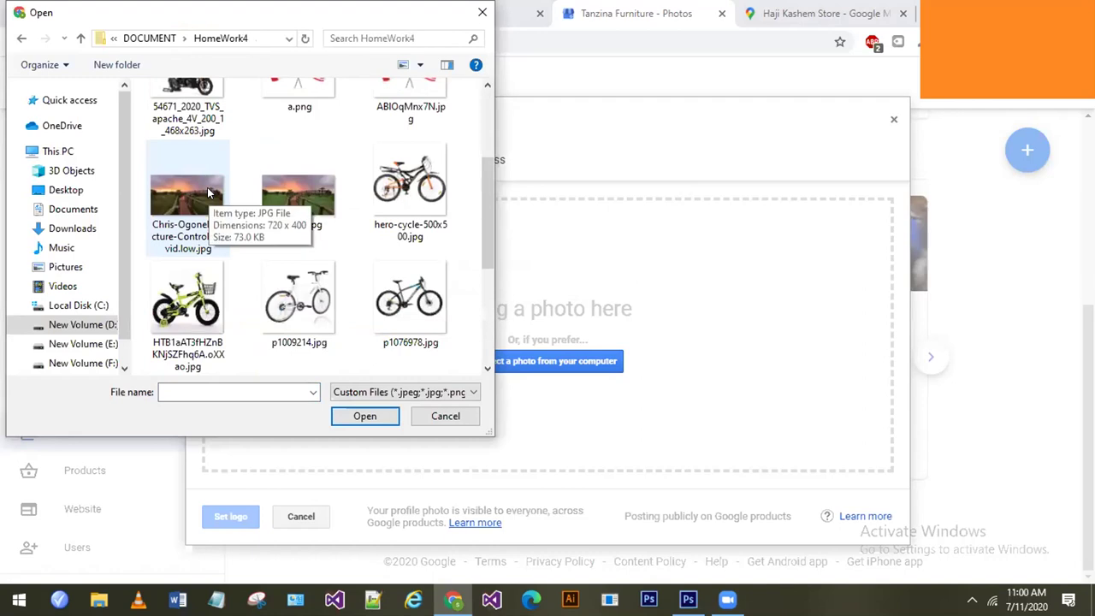
{"action": "key", "text": "BackSpace"}
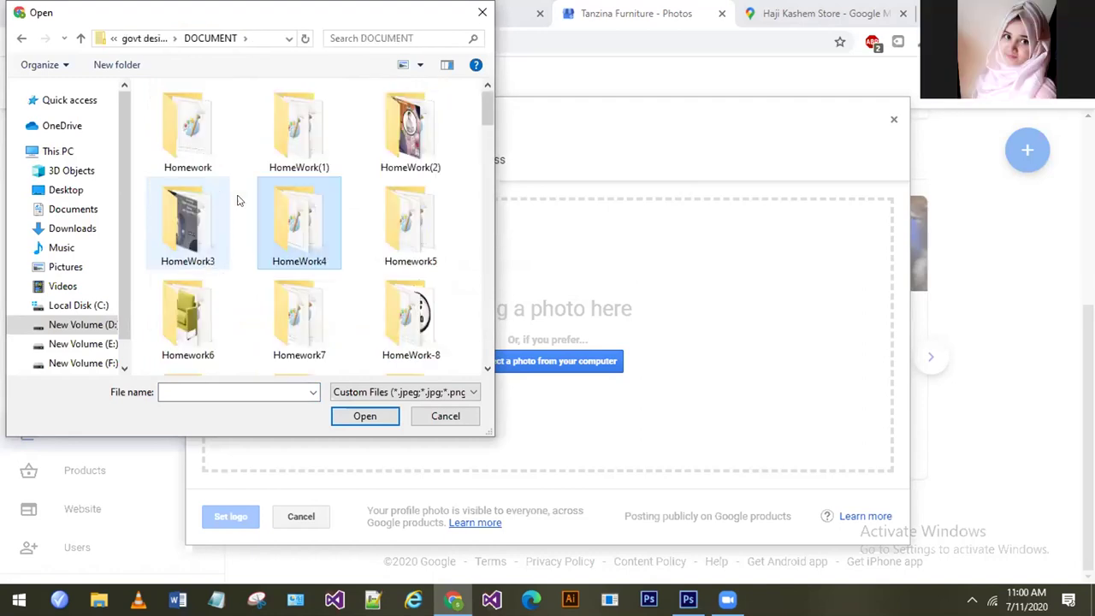
{"action": "double_click", "coordinate": [190, 224]}
{"action": "scroll", "coordinate": [192, 229], "scroll_direction": "down", "scroll_amount": 3}
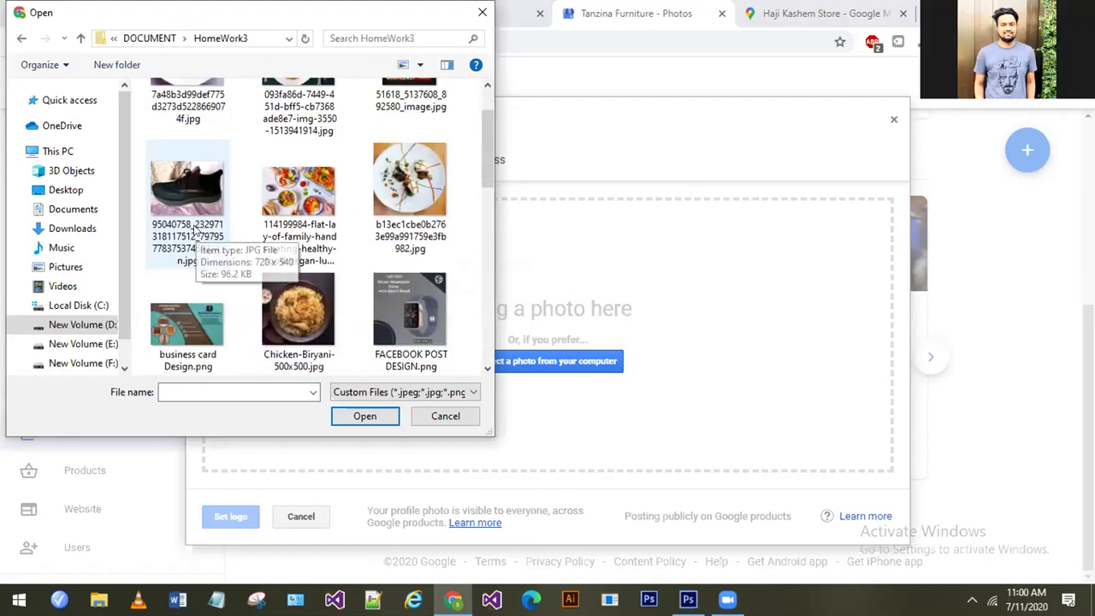
{"action": "scroll", "coordinate": [193, 229], "scroll_direction": "down", "scroll_amount": 5}
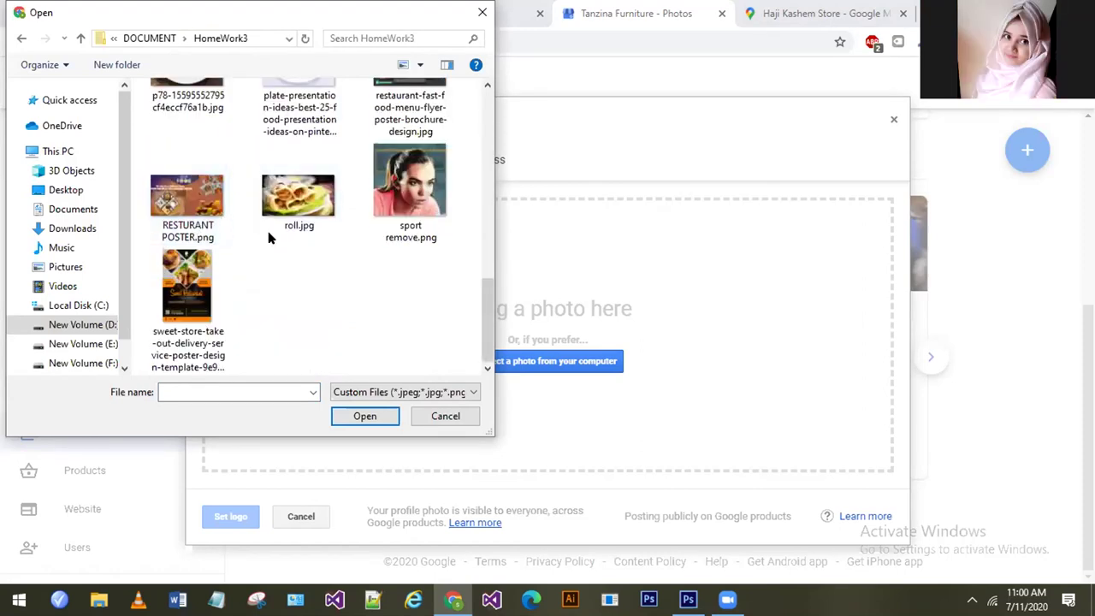
{"action": "key", "text": "BackSpace"}
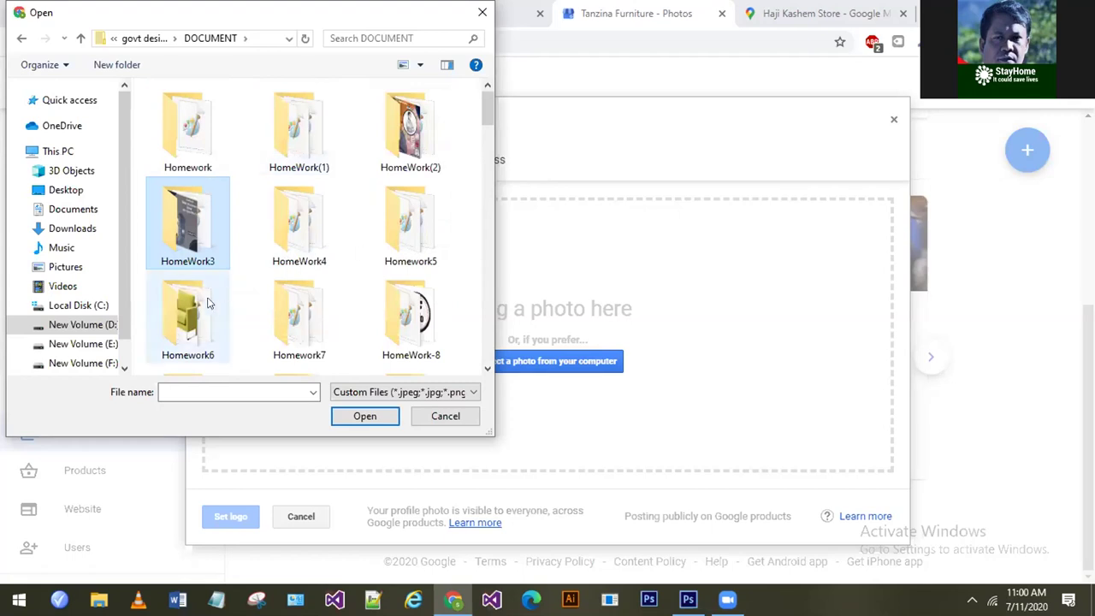
{"action": "double_click", "coordinate": [313, 318]}
{"action": "key", "text": "BackSpace"}
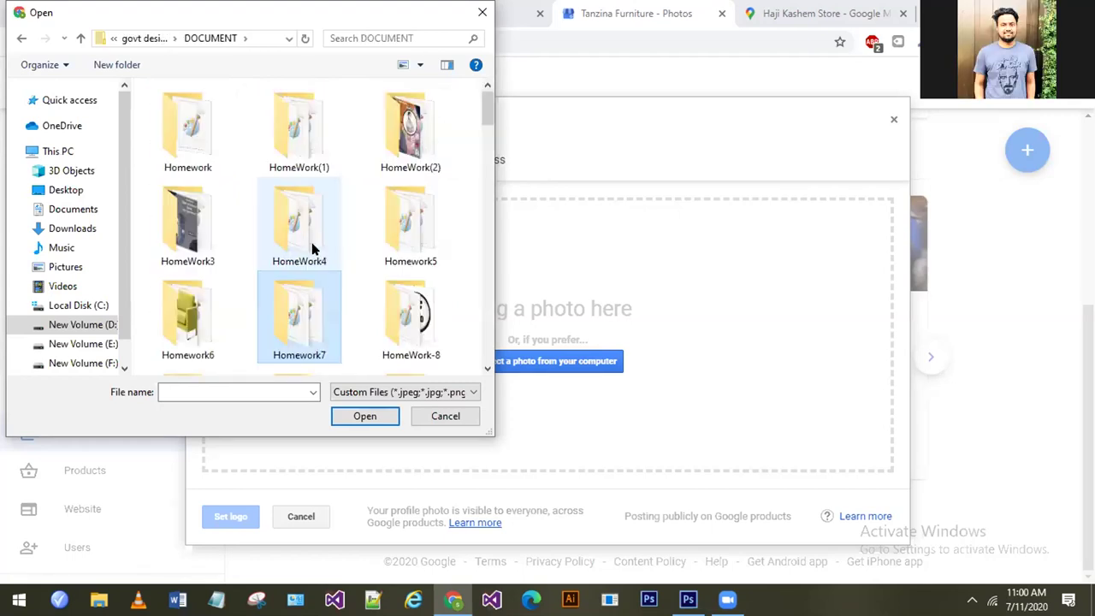
{"action": "left_click", "coordinate": [418, 315]}
{"action": "double_click", "coordinate": [417, 315]}
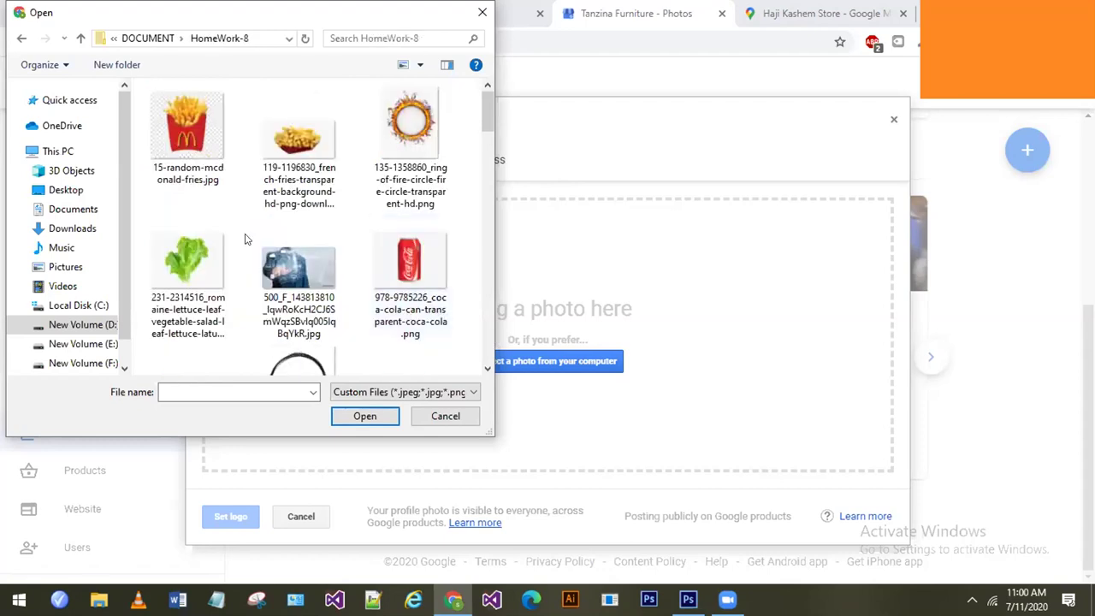
{"action": "scroll", "coordinate": [247, 240], "scroll_direction": "down", "scroll_amount": 3}
{"action": "scroll", "coordinate": [245, 240], "scroll_direction": "down", "scroll_amount": 7}
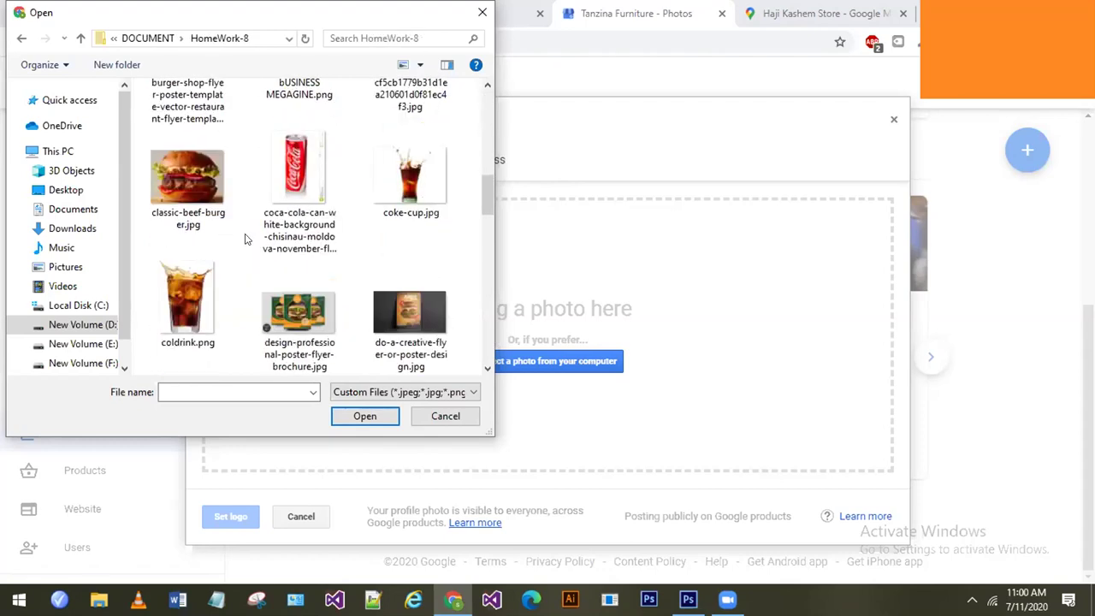
{"action": "scroll", "coordinate": [245, 240], "scroll_direction": "down", "scroll_amount": 8}
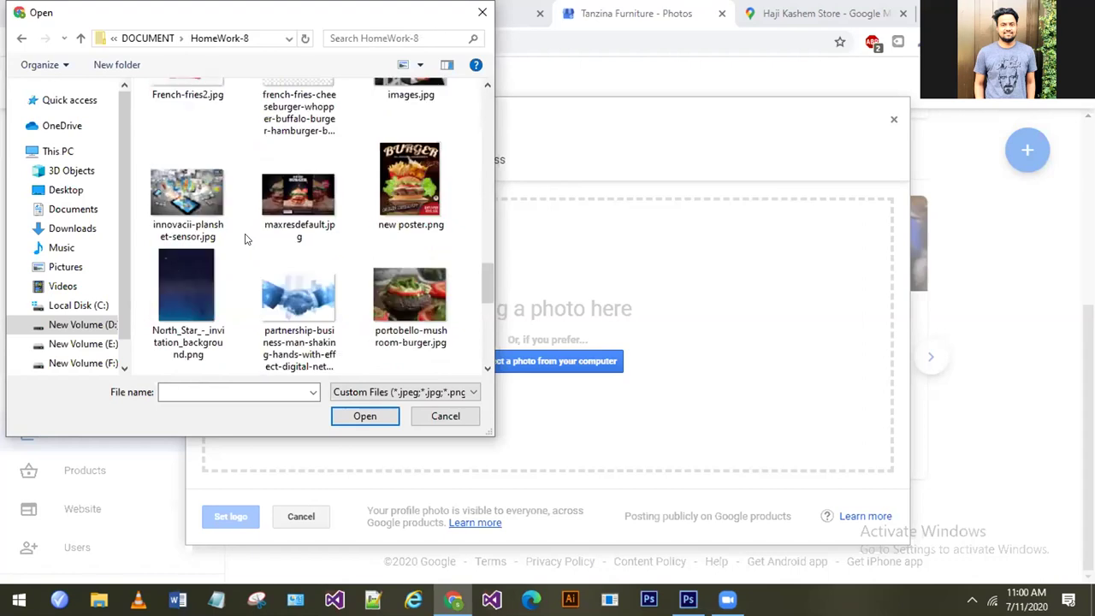
{"action": "scroll", "coordinate": [241, 239], "scroll_direction": "down", "scroll_amount": 2}
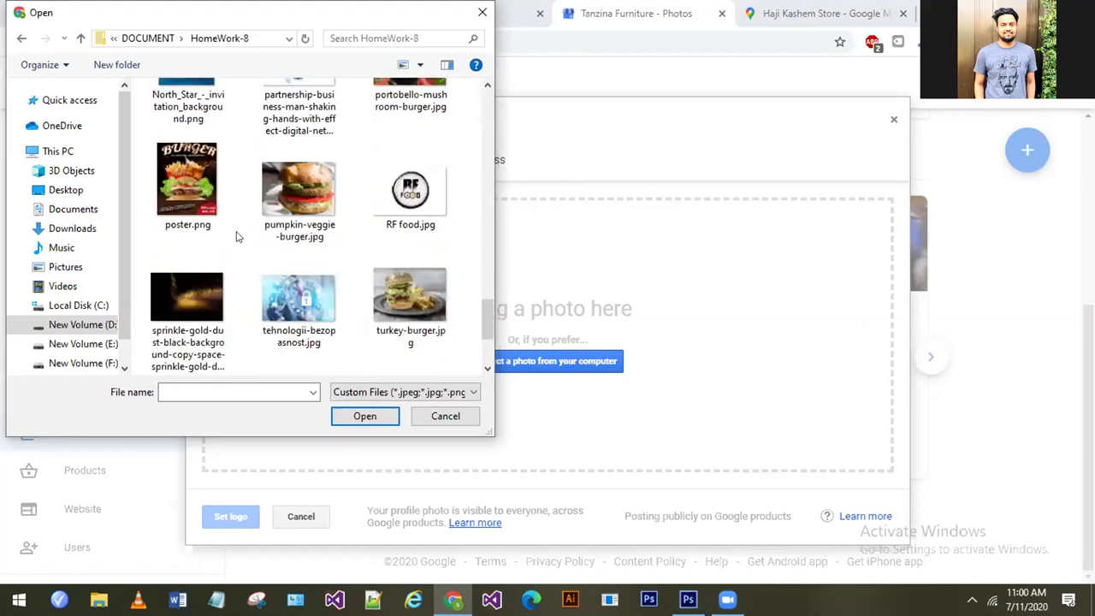
{"action": "scroll", "coordinate": [227, 240], "scroll_direction": "down", "scroll_amount": 2}
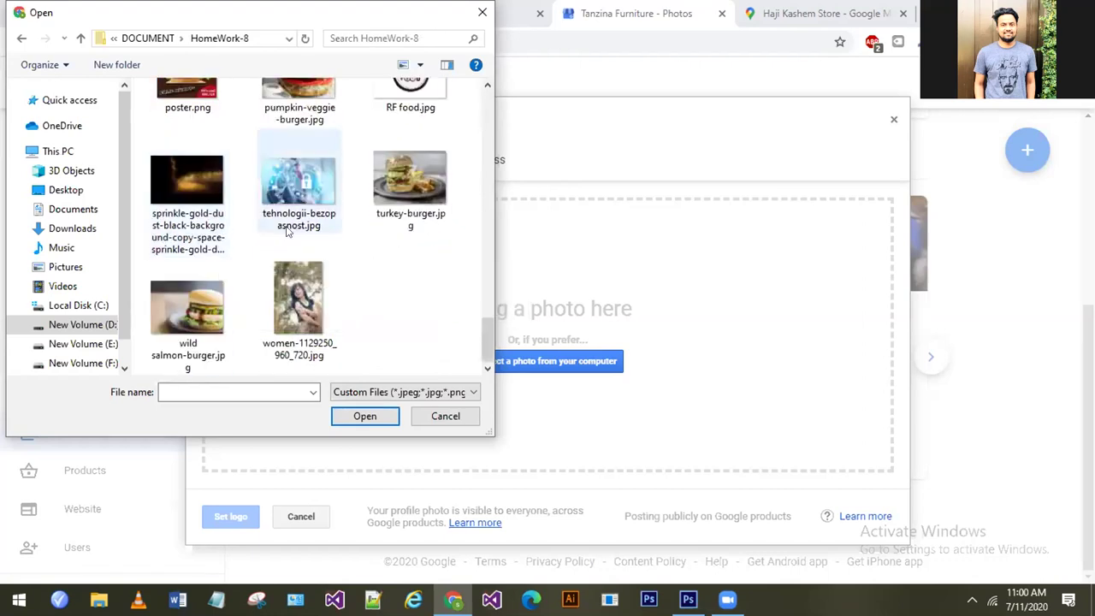
{"action": "key", "text": "alt+Up"}
Upload TANF2.png from the Homework9 folder as the logo image
{"action": "scroll", "coordinate": [399, 214], "scroll_direction": "down", "scroll_amount": 2}
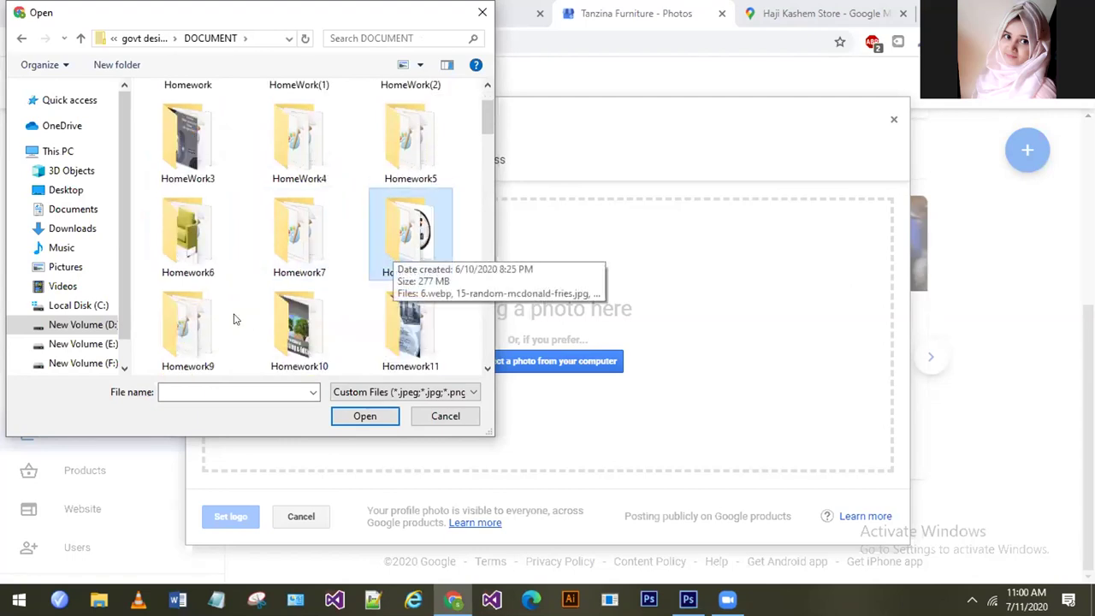
{"action": "double_click", "coordinate": [194, 326]}
{"action": "scroll", "coordinate": [229, 210], "scroll_direction": "down", "scroll_amount": 4}
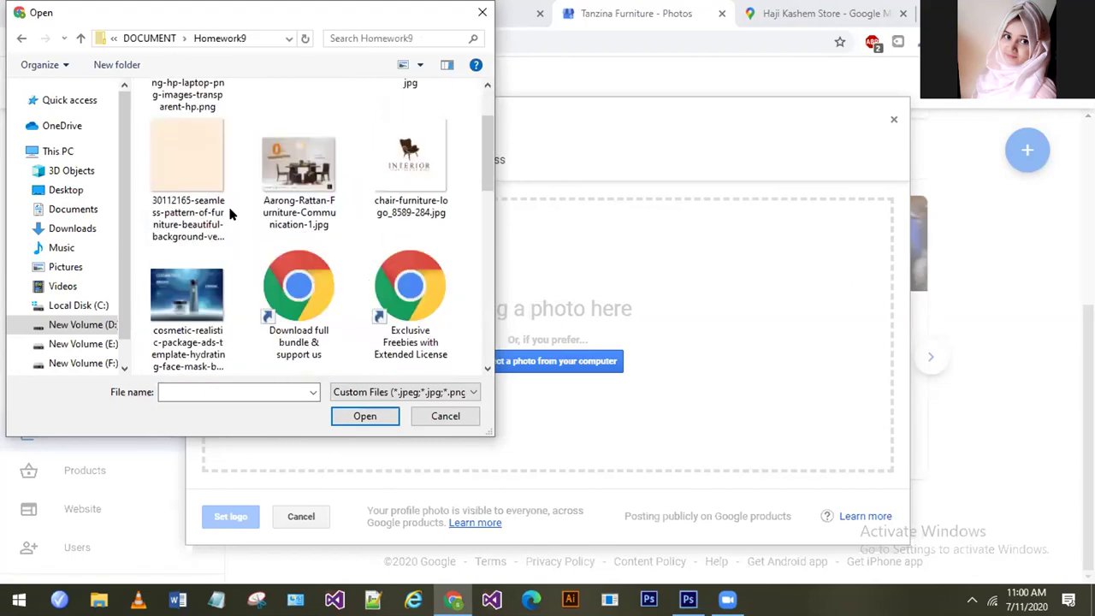
{"action": "scroll", "coordinate": [227, 203], "scroll_direction": "down", "scroll_amount": 2}
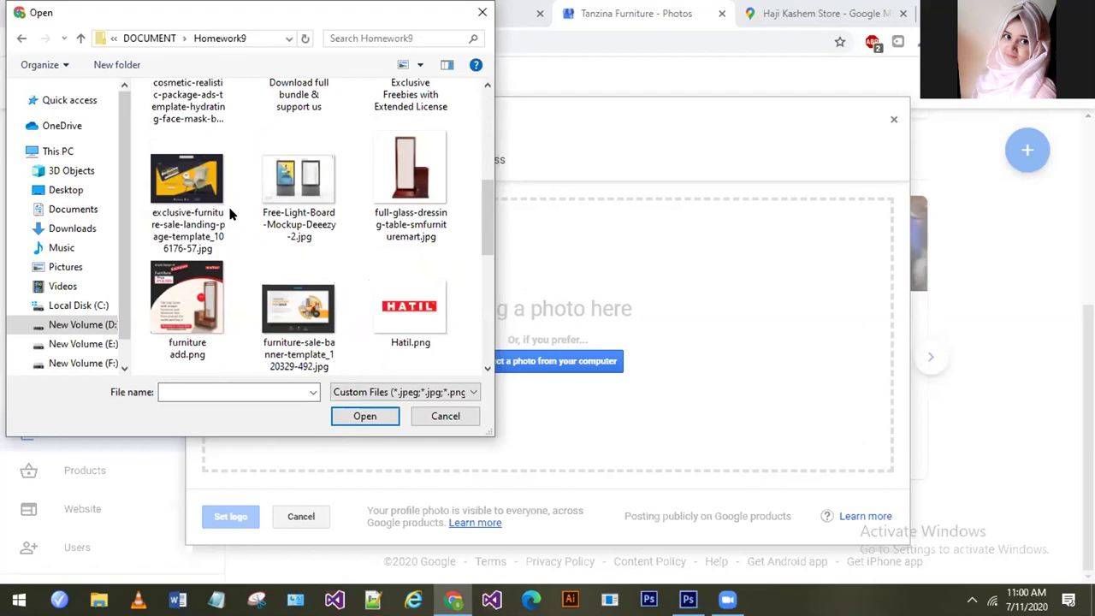
{"action": "scroll", "coordinate": [227, 203], "scroll_direction": "down", "scroll_amount": 5}
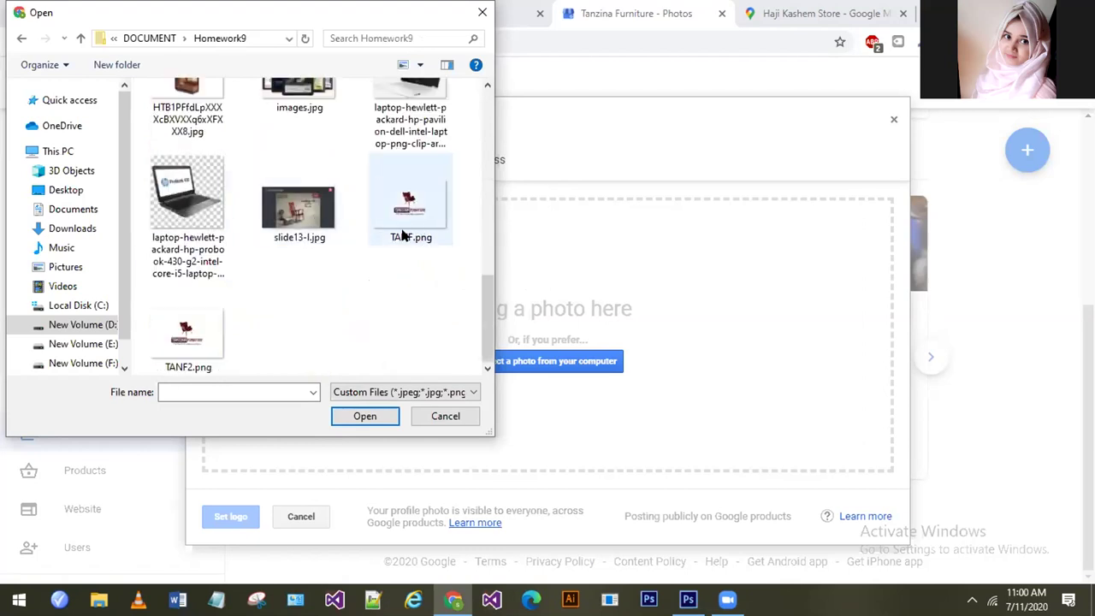
{"action": "left_click", "coordinate": [196, 328]}
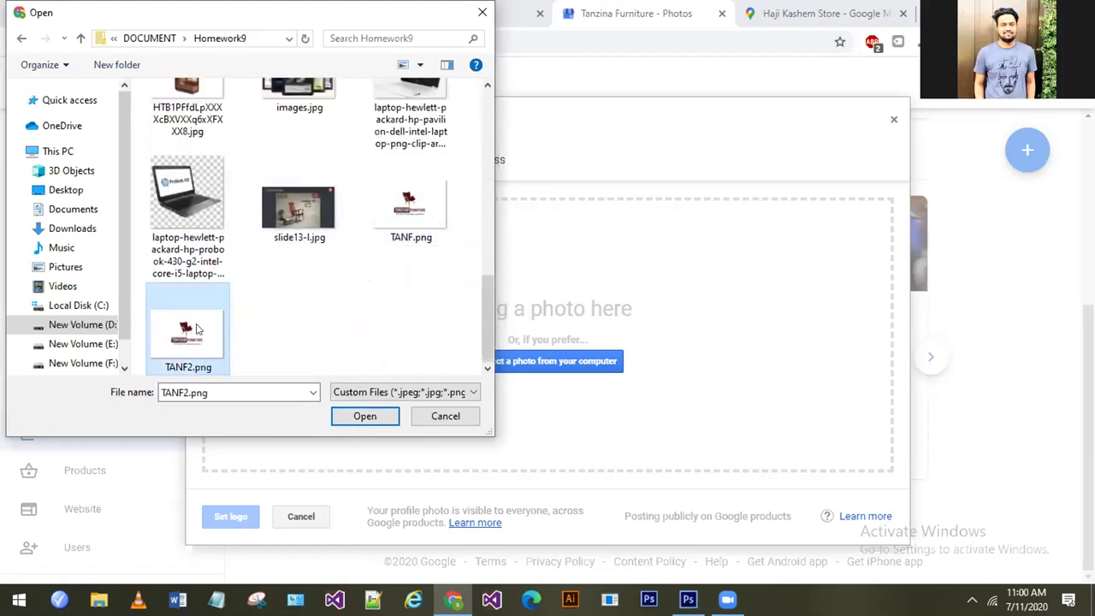
{"action": "left_click", "coordinate": [363, 416]}
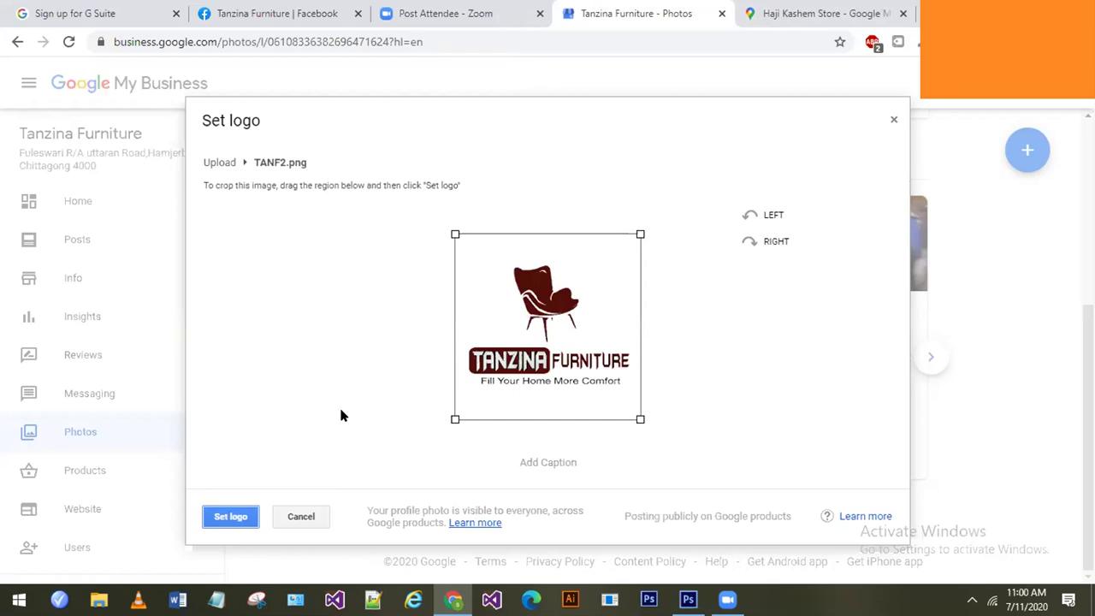
Keep the crop and set the red chair Tanzina Furniture image as the logo
{"action": "left_click", "coordinate": [216, 510]}
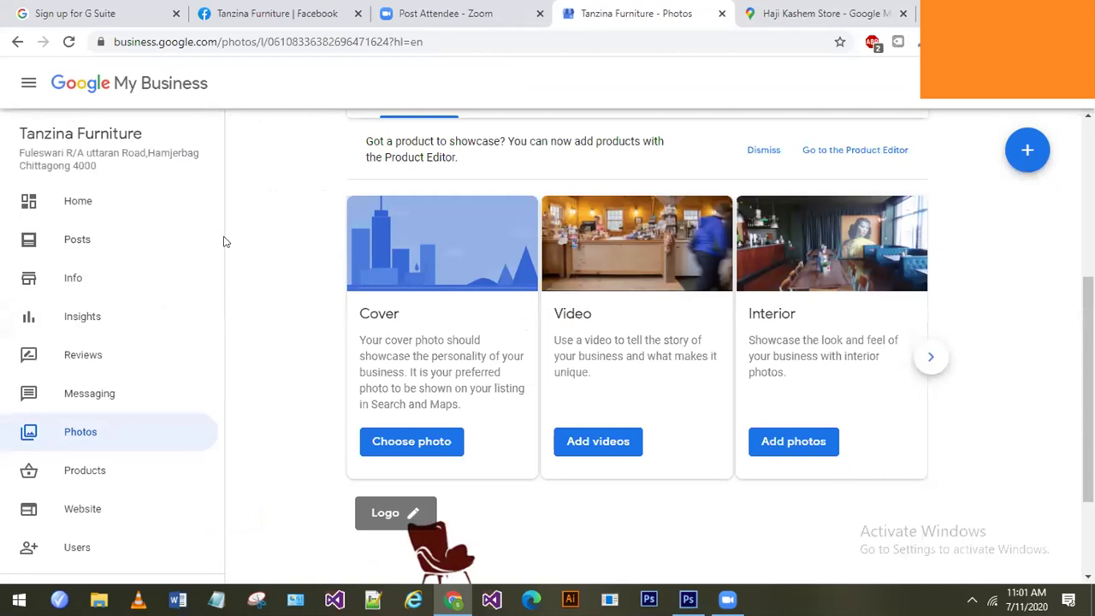
Open Settings and review the English email notification options, all turned on
{"action": "scroll", "coordinate": [32, 255], "scroll_direction": "down", "scroll_amount": 4}
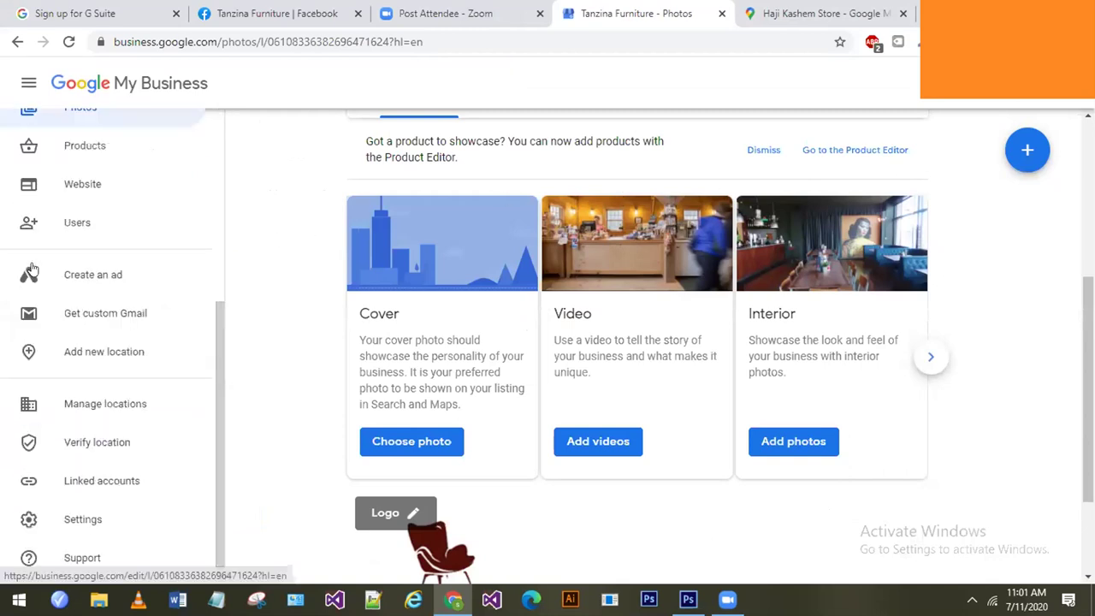
{"action": "left_click", "coordinate": [111, 485]}
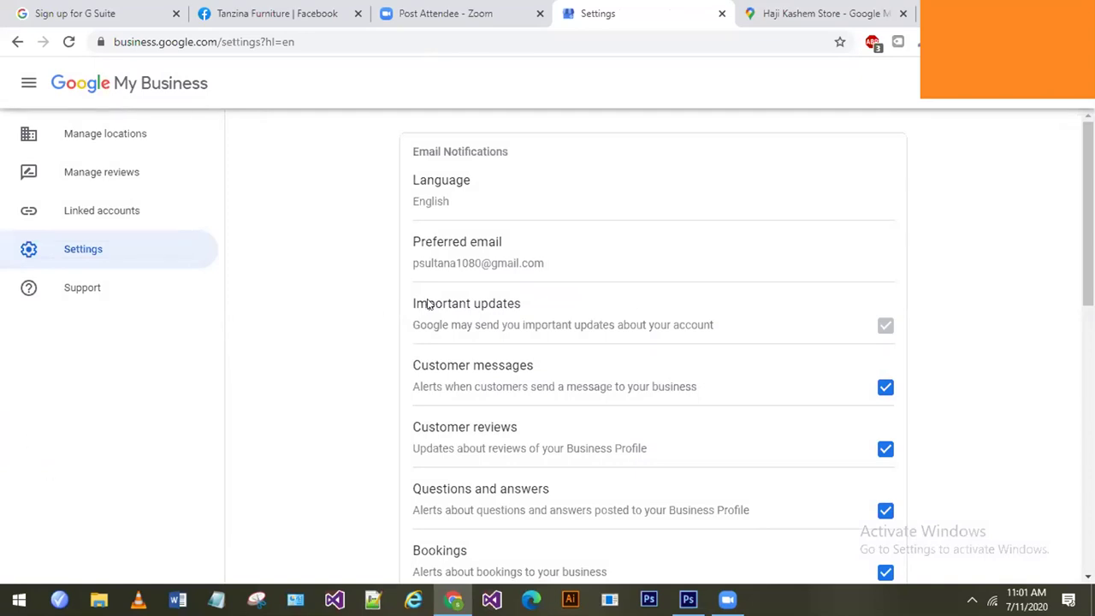
{"action": "scroll", "coordinate": [432, 312], "scroll_direction": "down", "scroll_amount": 2}
{"action": "scroll", "coordinate": [439, 326], "scroll_direction": "down", "scroll_amount": 5}
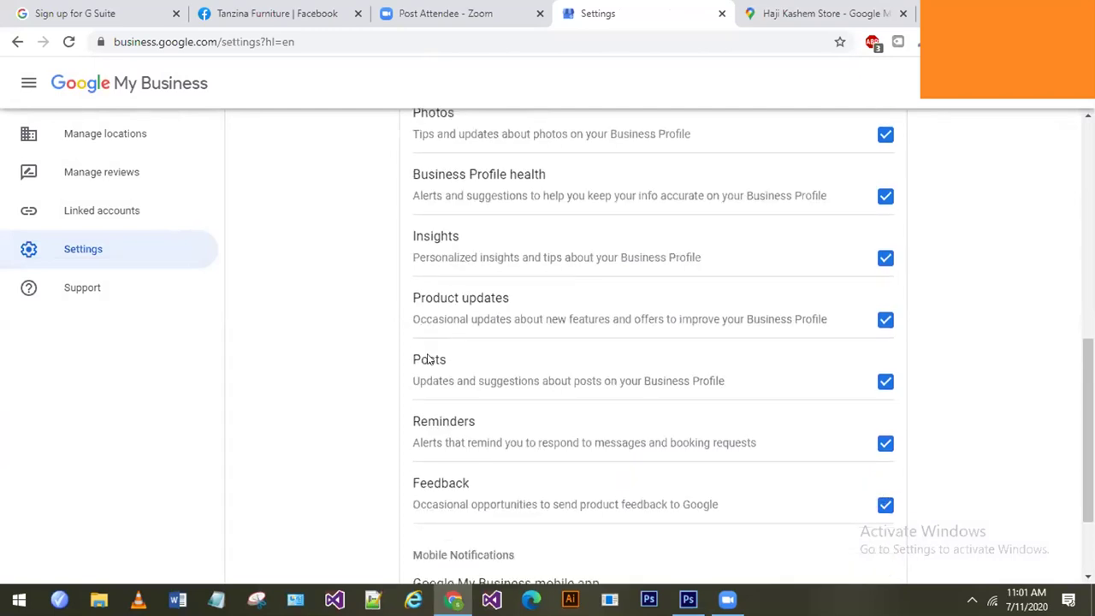
{"action": "scroll", "coordinate": [423, 383], "scroll_direction": "up", "scroll_amount": 2}
{"action": "scroll", "coordinate": [423, 383], "scroll_direction": "up", "scroll_amount": 5}
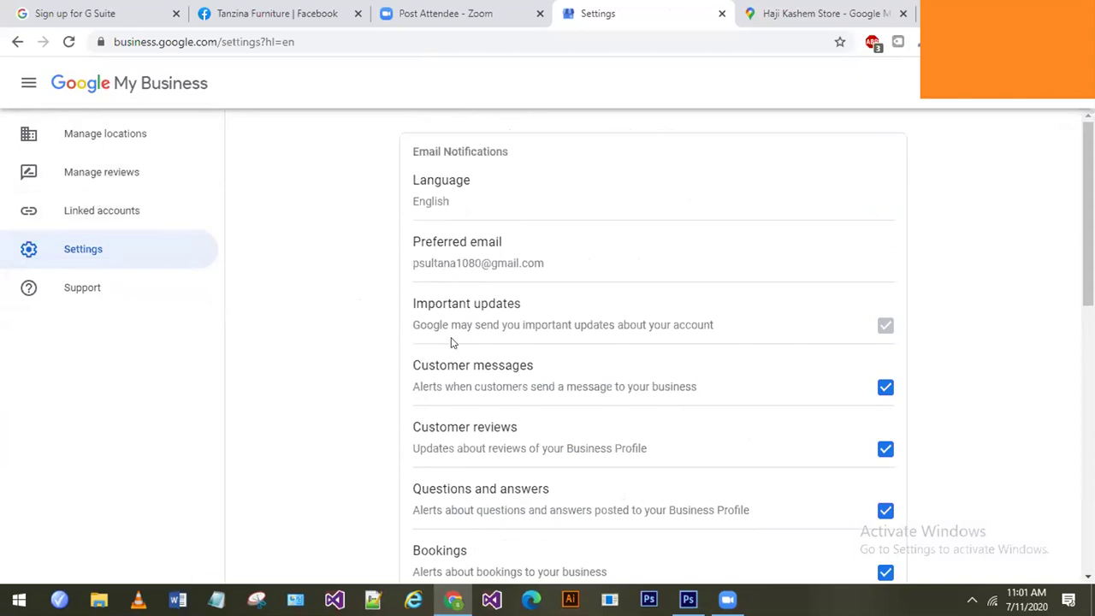
Open Manage locations to check Tanzina Furniture's 0% verified, pending verification status
{"action": "left_click", "coordinate": [82, 132]}
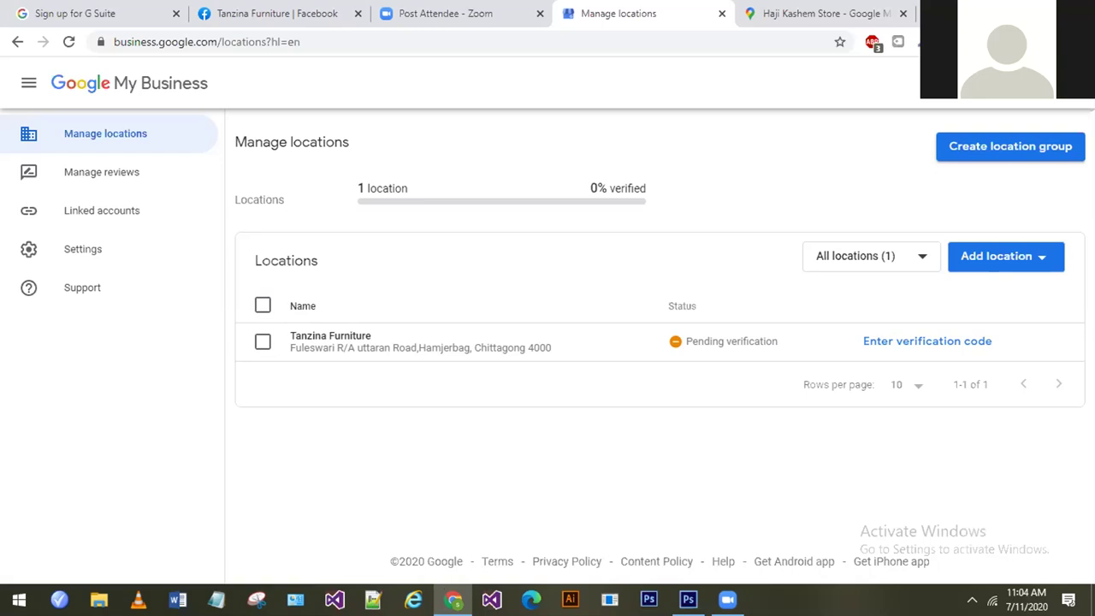
{"action": "mouse_move", "coordinate": [445, 585]}
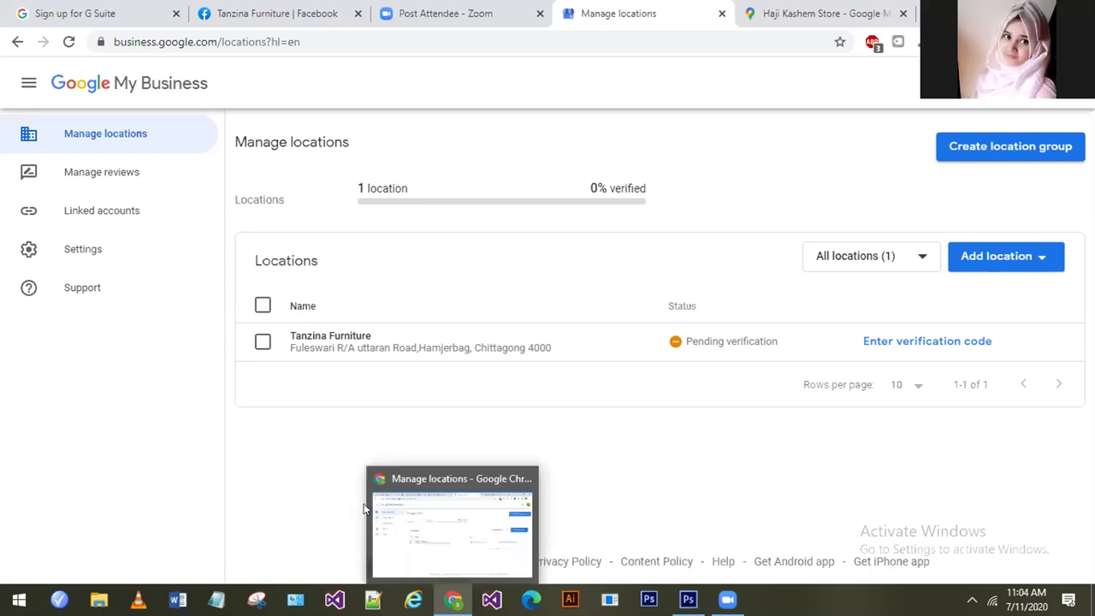
{"action": "key", "text": "XF86AudioMute"}
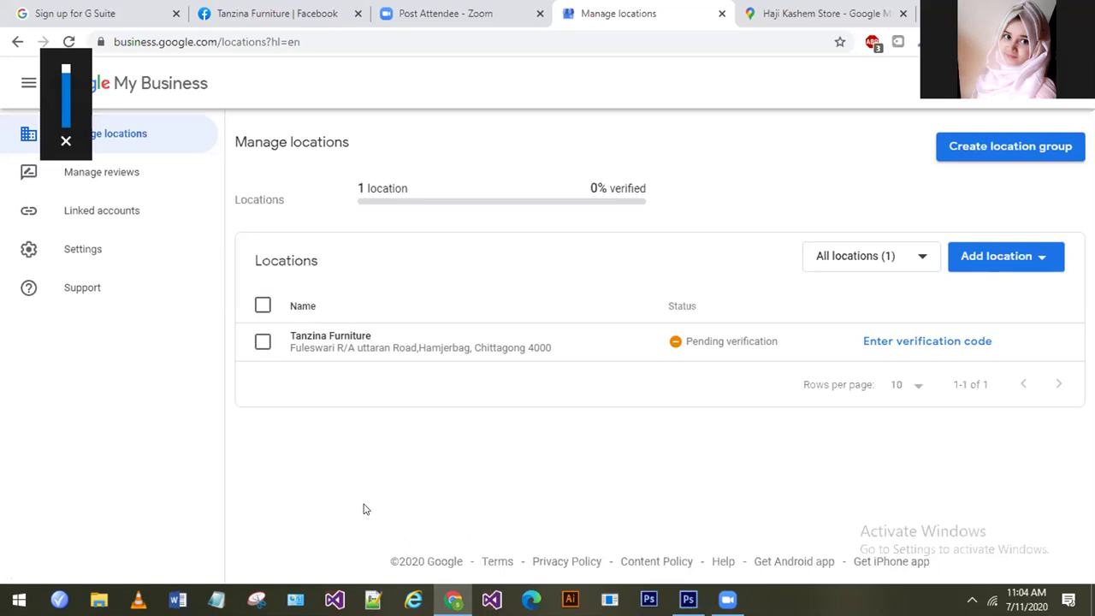
{"action": "key", "text": "XF86AudioMute"}
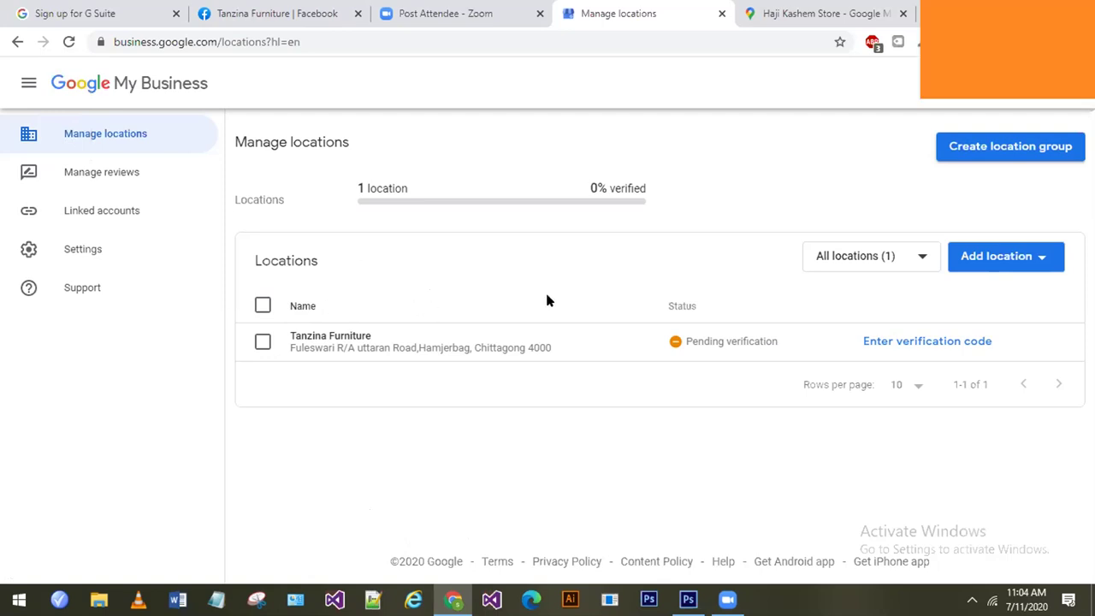
{"action": "key", "text": "XF86AudioRaiseVolume"}
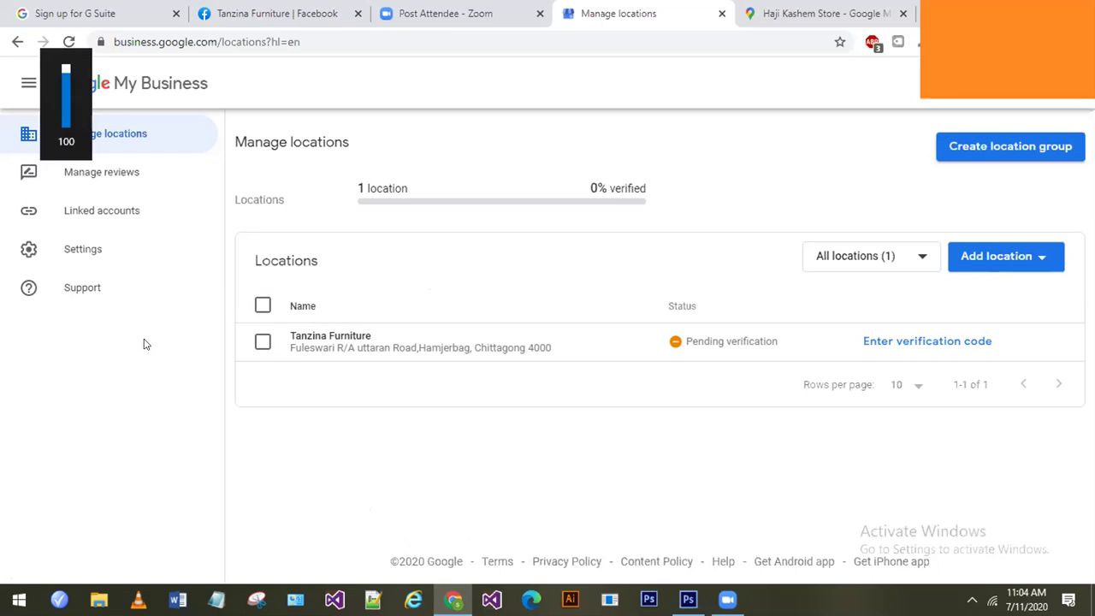
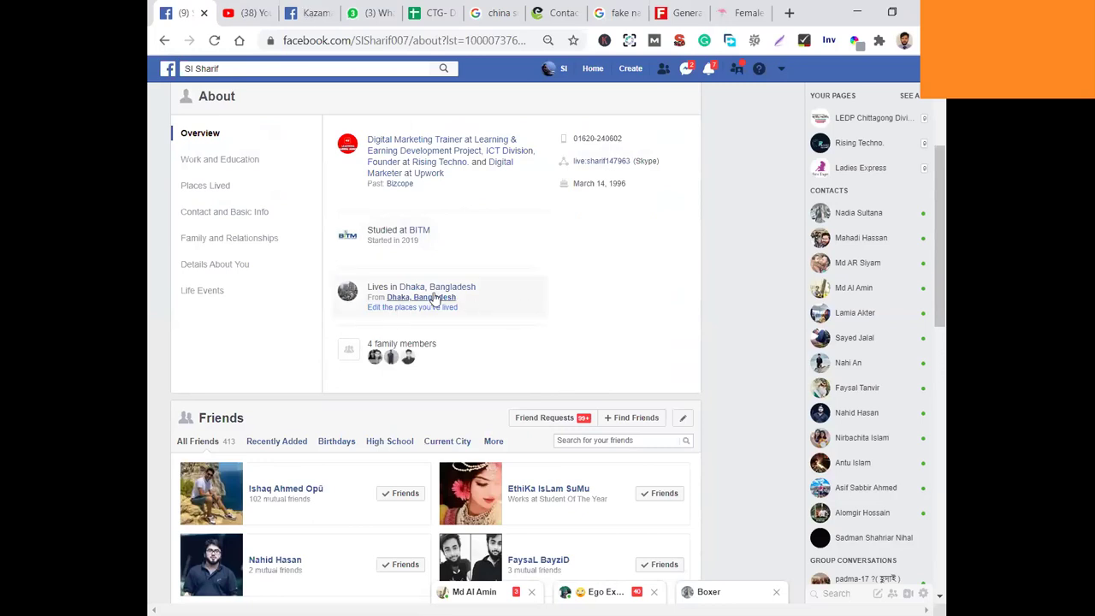
Show Places Lived on the Facebook About page and select the Dhaka, Bangladesh current city entry
{"action": "mouse_move", "coordinate": [434, 297]}
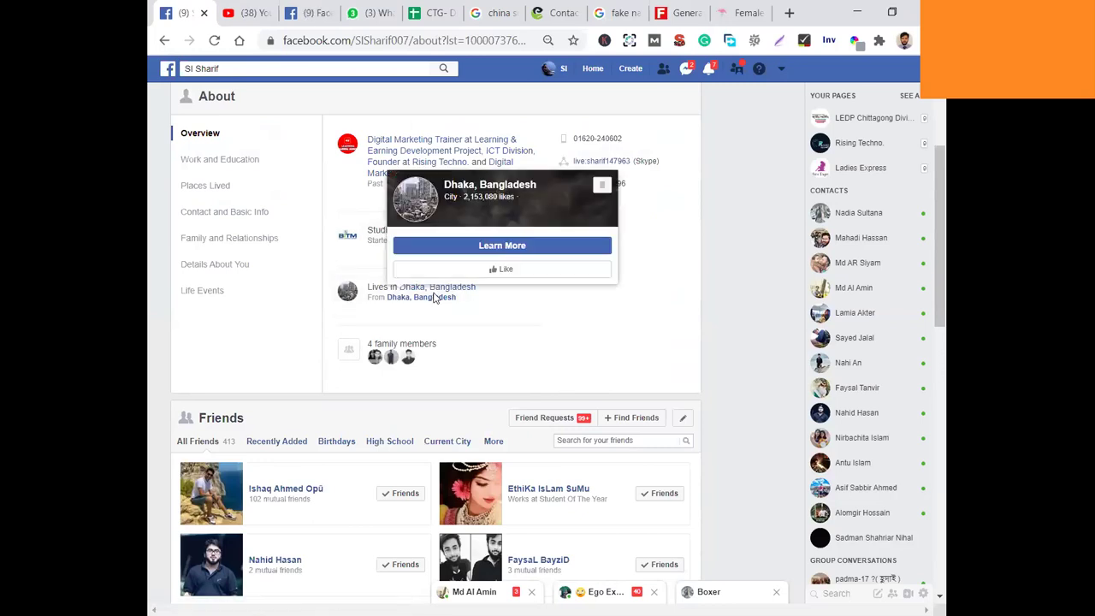
{"action": "scroll", "coordinate": [434, 297], "scroll_direction": "up", "scroll_amount": 1}
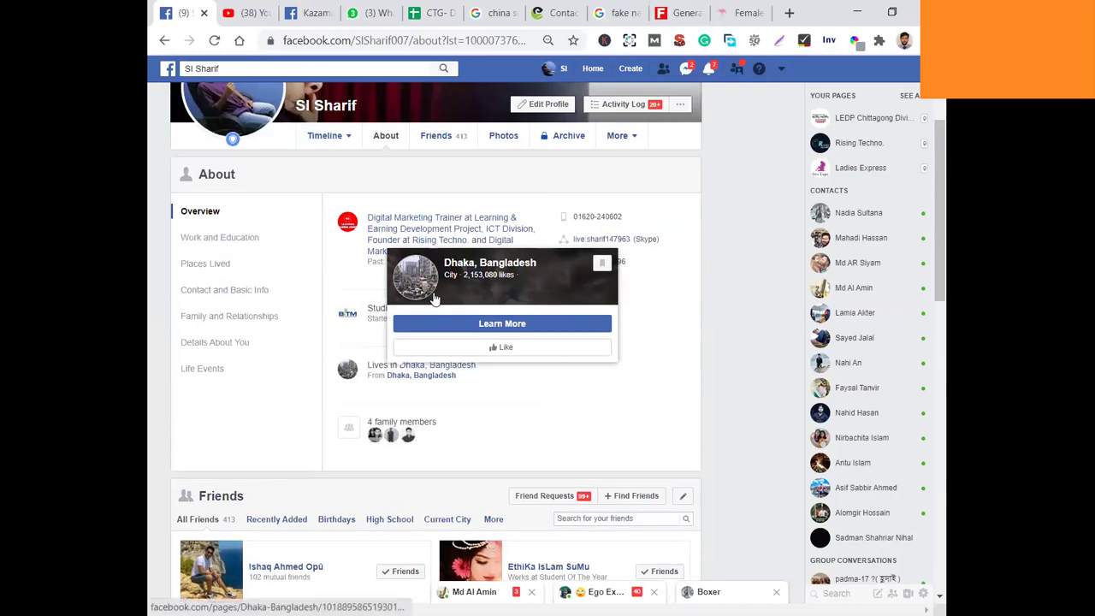
{"action": "scroll", "coordinate": [434, 297], "scroll_direction": "up", "scroll_amount": 1}
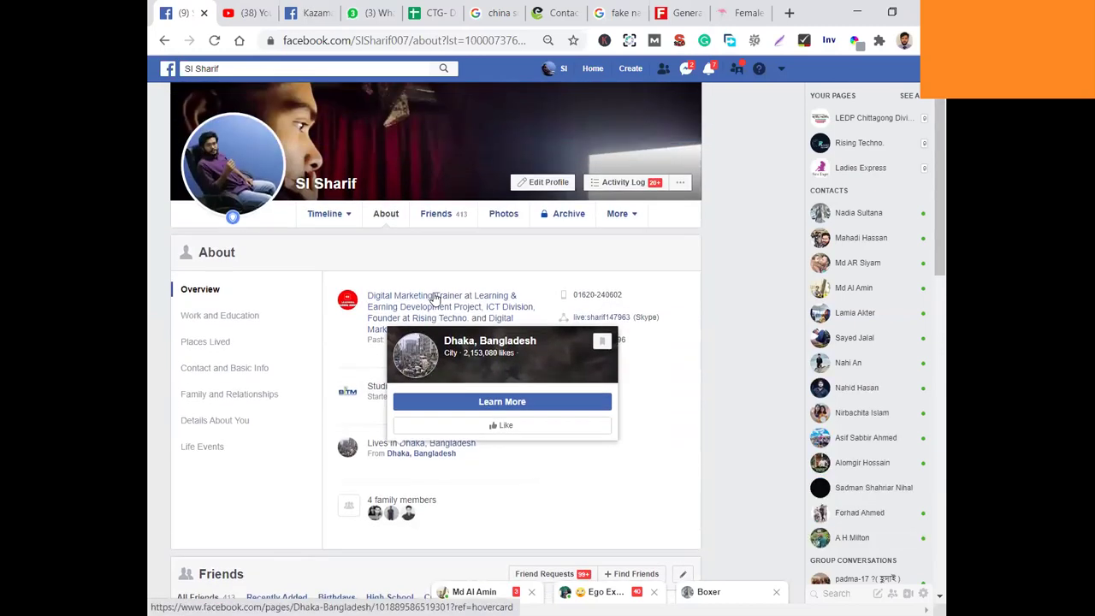
{"action": "left_click", "coordinate": [230, 344]}
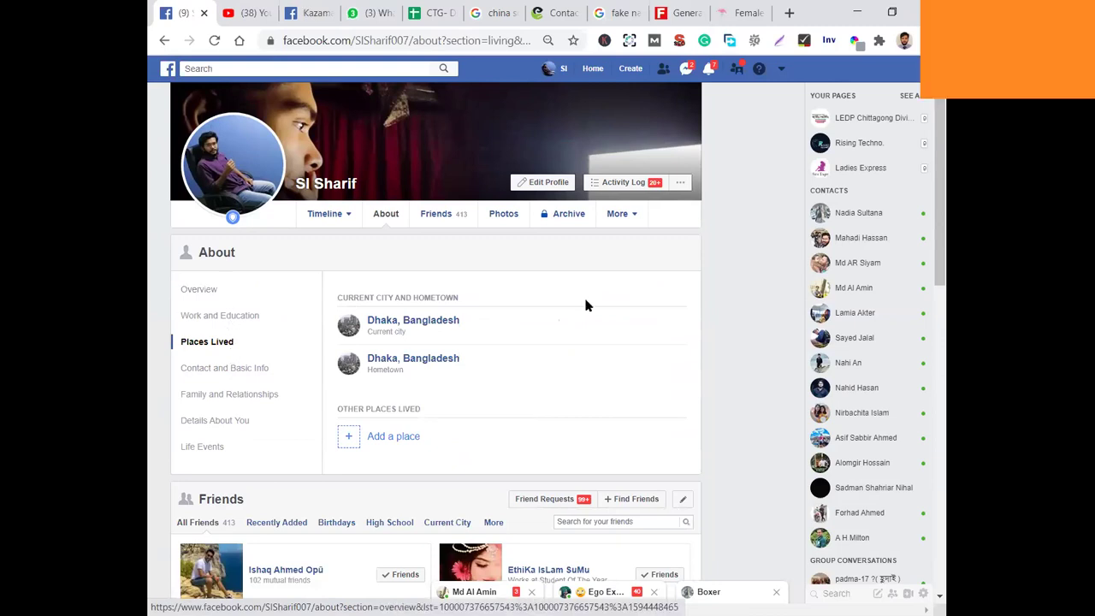
{"action": "scroll", "coordinate": [587, 305], "scroll_direction": "up", "scroll_amount": 1}
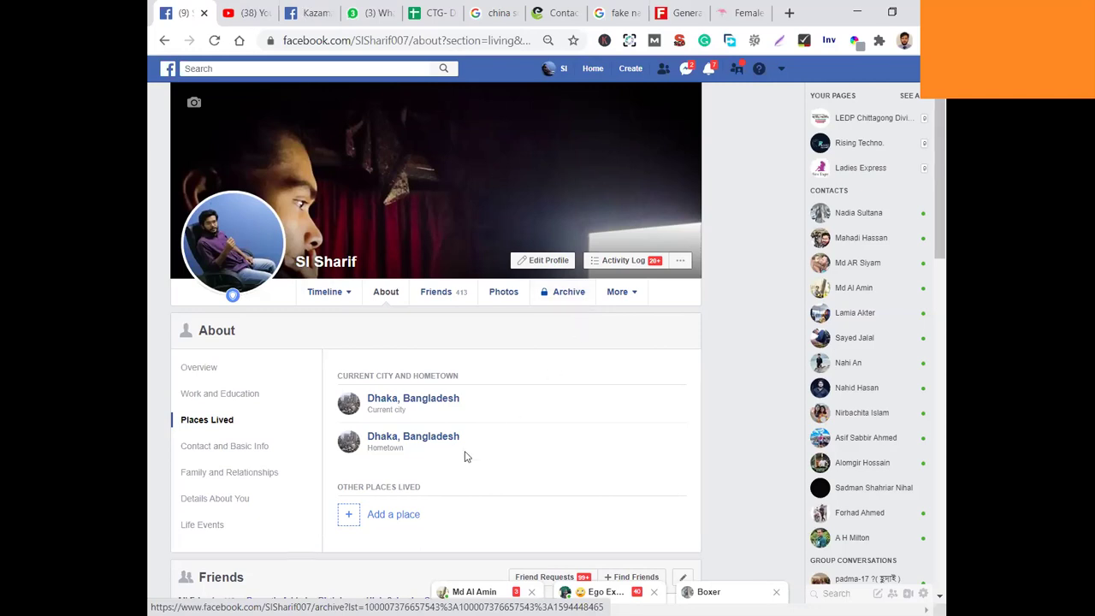
{"action": "left_click_drag", "start_coordinate": [402, 447], "coordinate": [340, 394]}
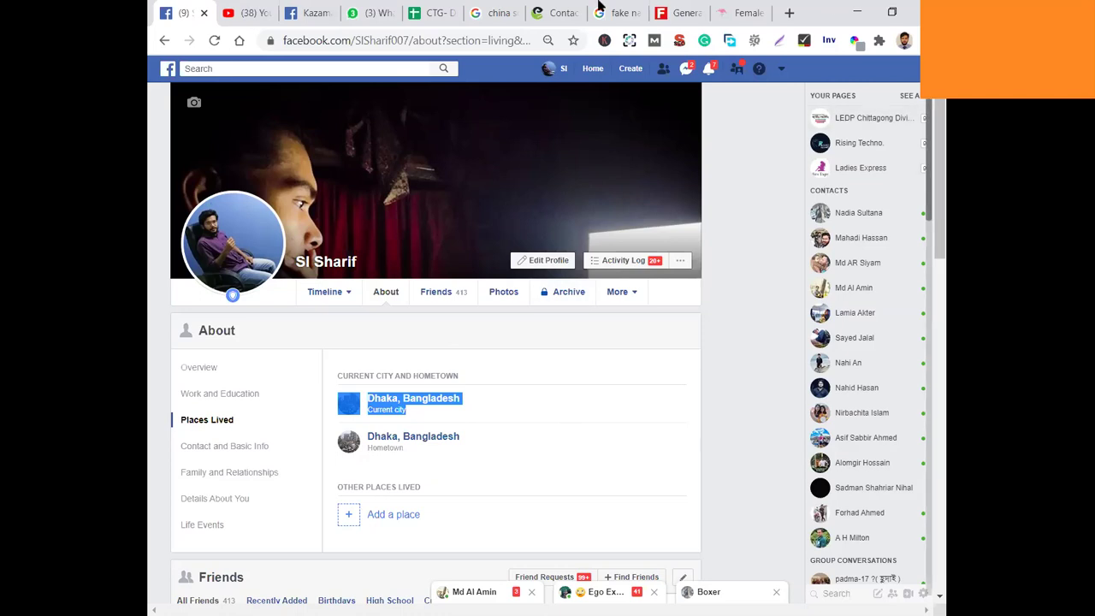
Close the Contact Us and fake name generator tabs
{"action": "left_click", "coordinate": [565, 12]}
{"action": "left_click", "coordinate": [574, 13]}
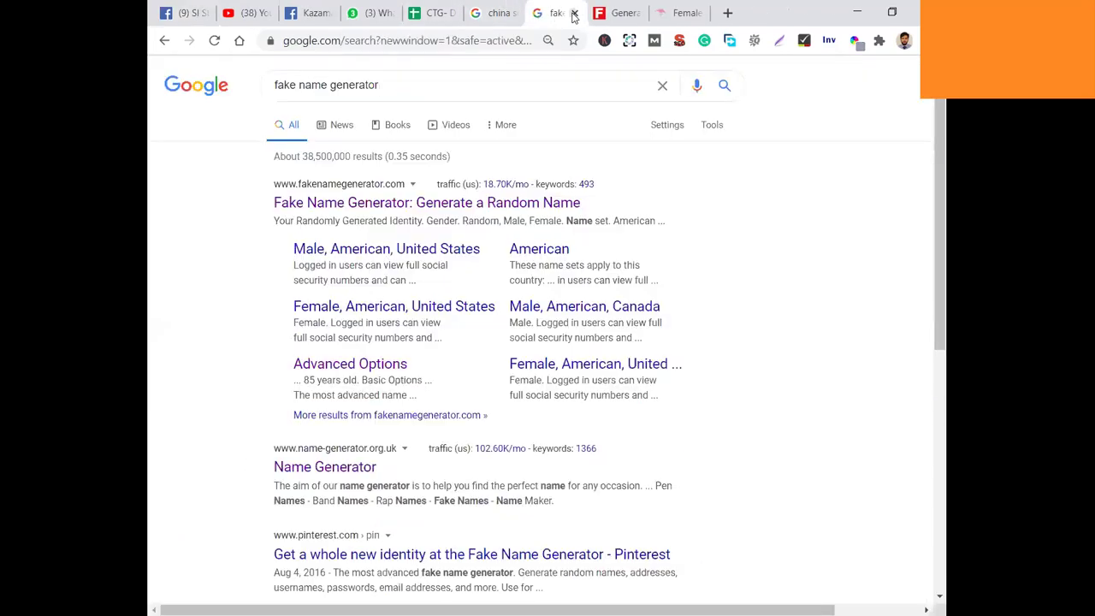
{"action": "left_click", "coordinate": [573, 13]}
{"action": "left_click", "coordinate": [575, 13]}
{"action": "left_click", "coordinate": [576, 14]}
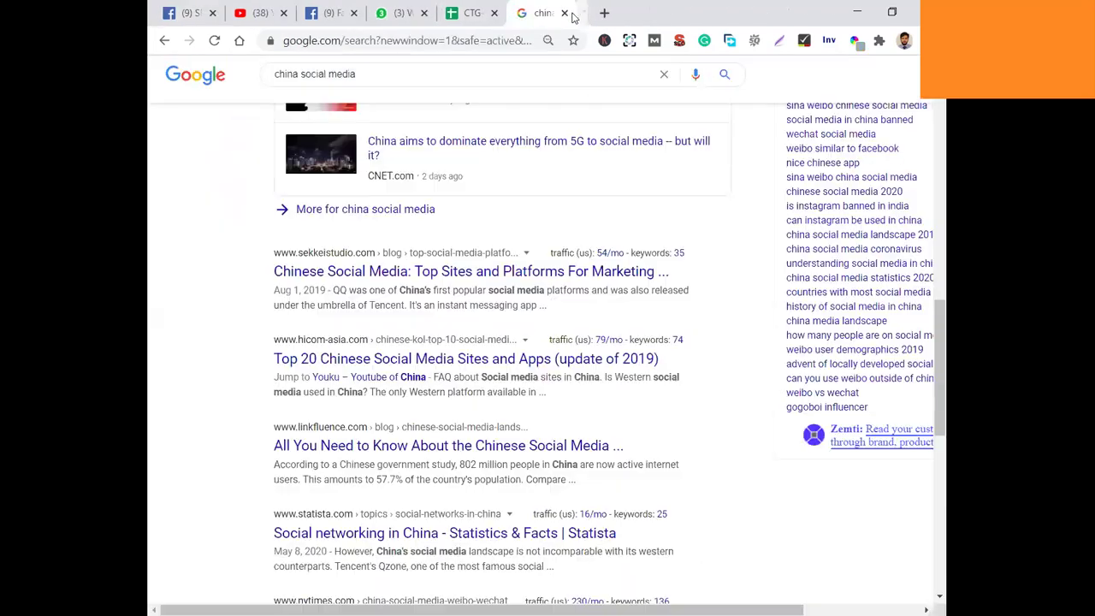
Search Google for 'textnow' using the suggestion in the search box
{"action": "left_click", "coordinate": [451, 73]}
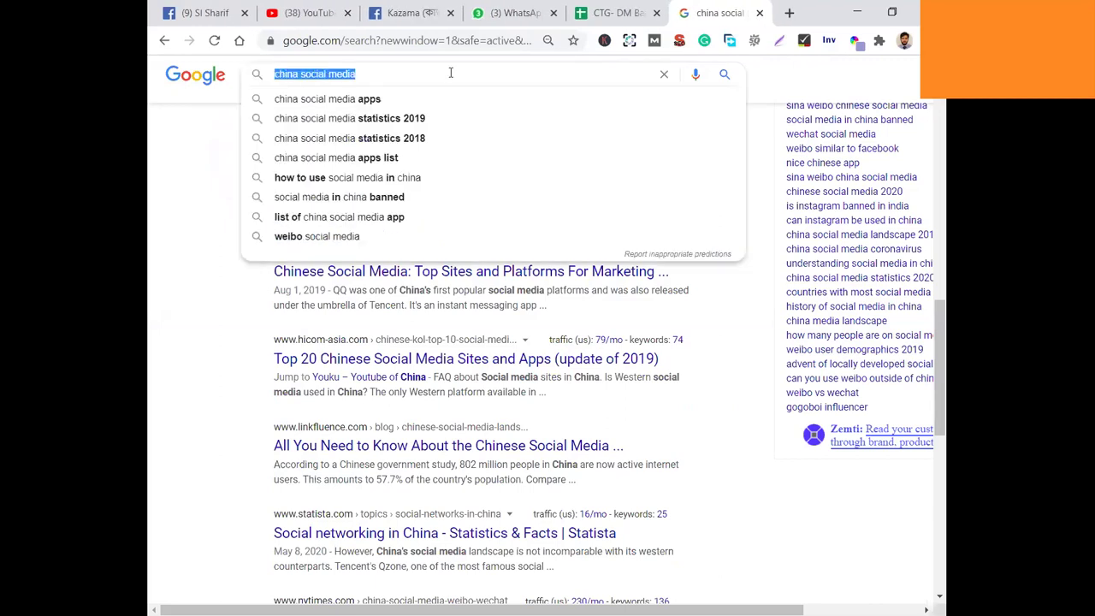
{"action": "type", "text": "tex"}
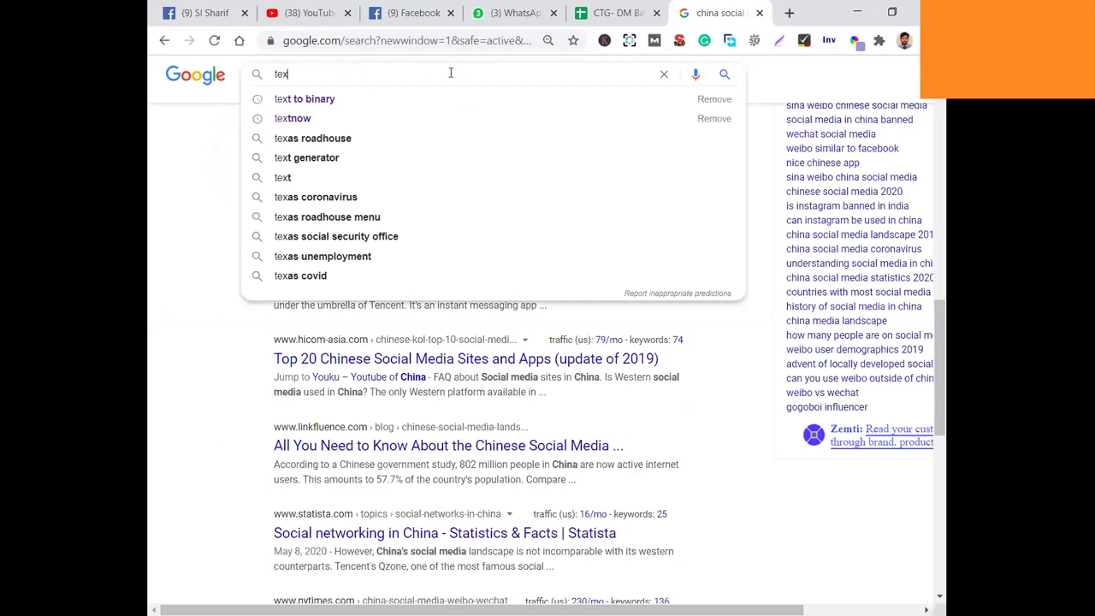
{"action": "key", "text": "Down"}
{"action": "key", "text": "Down"}
{"action": "key", "text": "Return"}
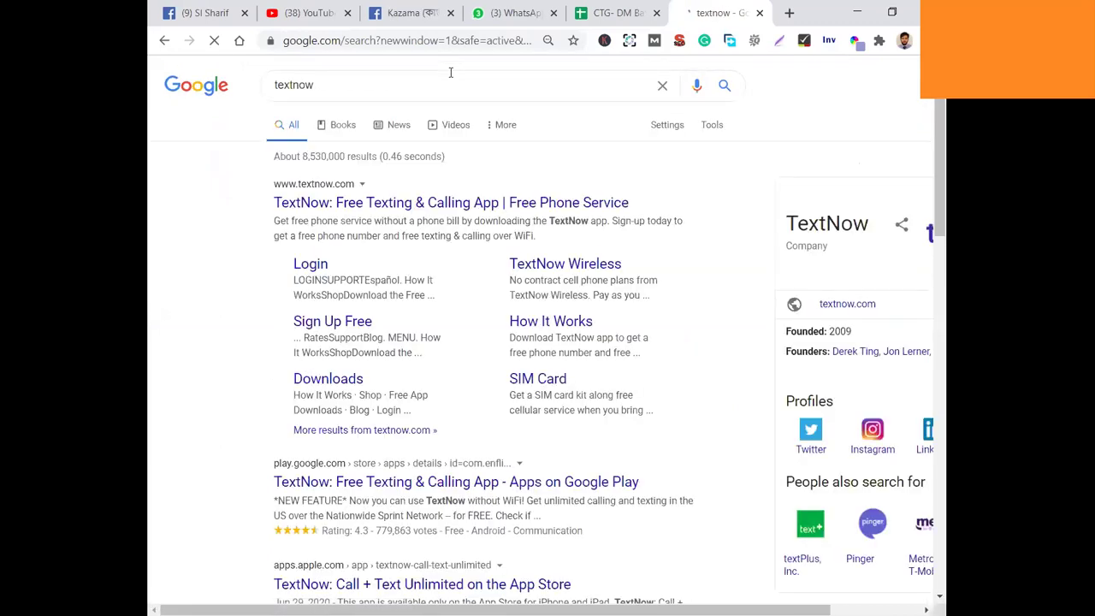
Open the TextNow site from the search results and log in with the account's email and password
{"action": "left_click", "coordinate": [476, 198]}
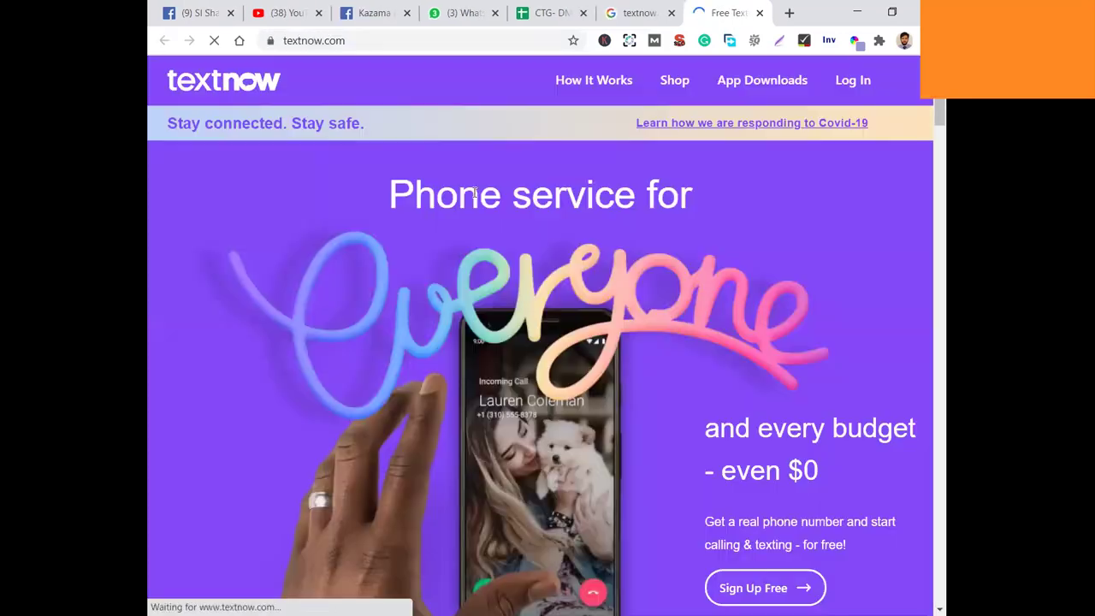
{"action": "left_click", "coordinate": [843, 83]}
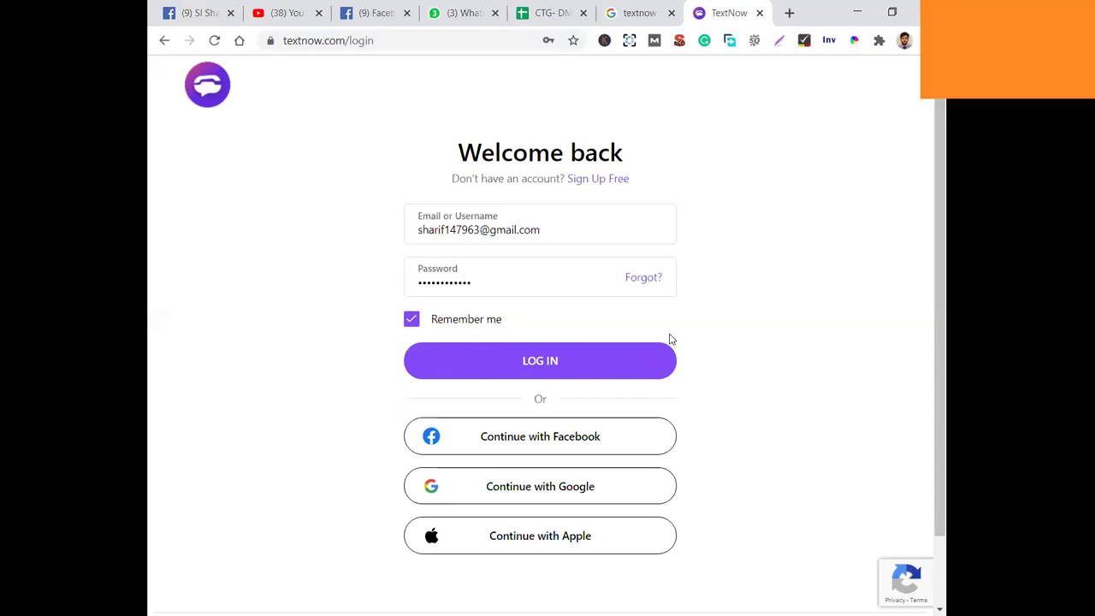
{"action": "left_click", "coordinate": [610, 347]}
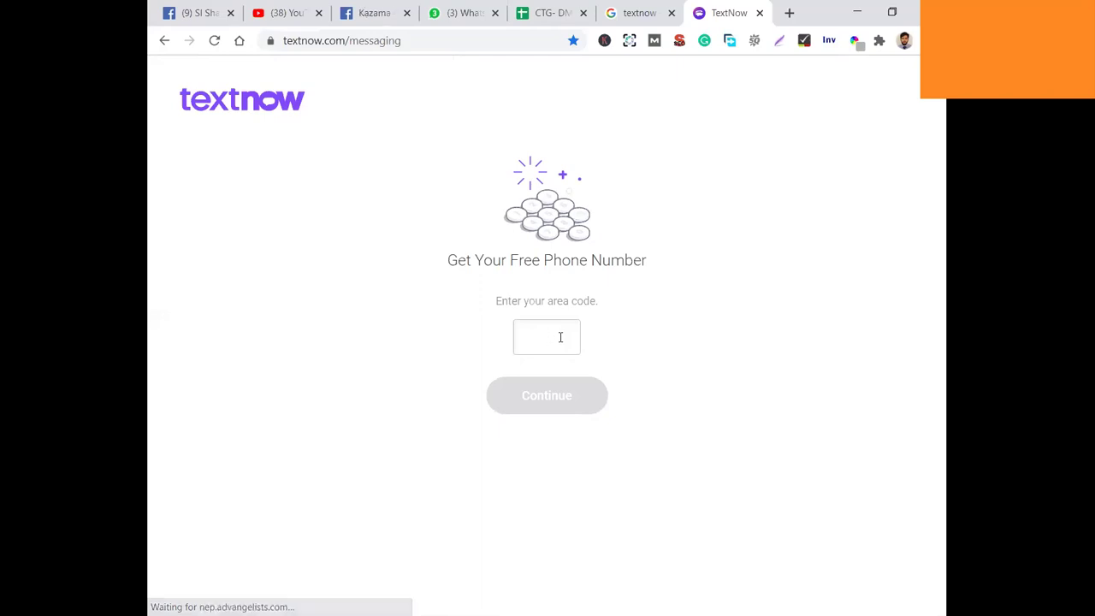
Load the Gmail inbox in a new tab beside TextNow, then open another blank tab
{"action": "left_click", "coordinate": [789, 12]}
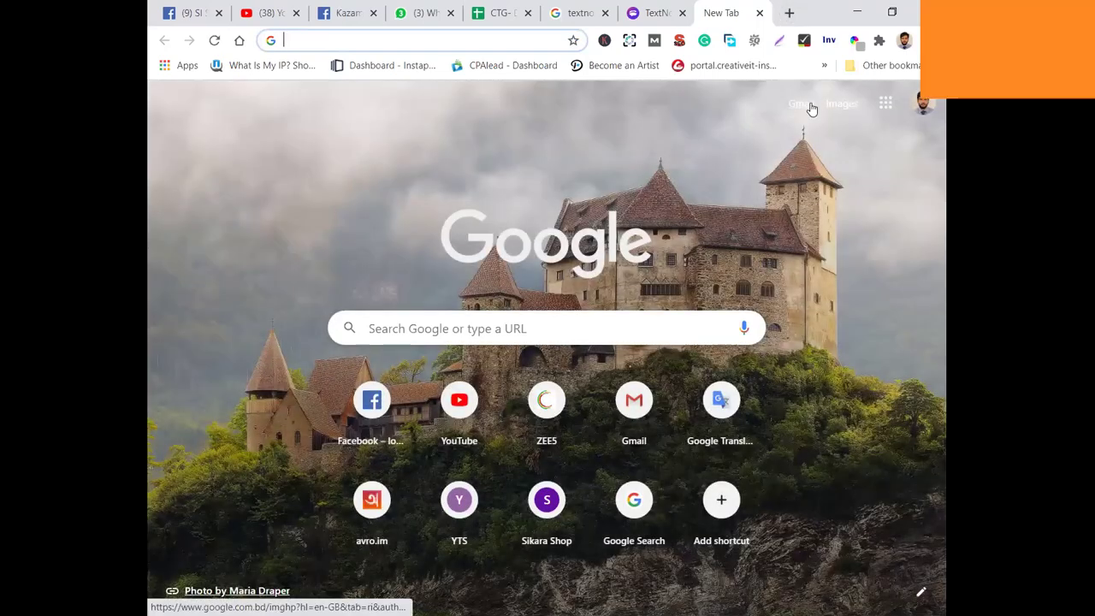
{"action": "left_click", "coordinate": [804, 104]}
{"action": "left_click", "coordinate": [655, 15]}
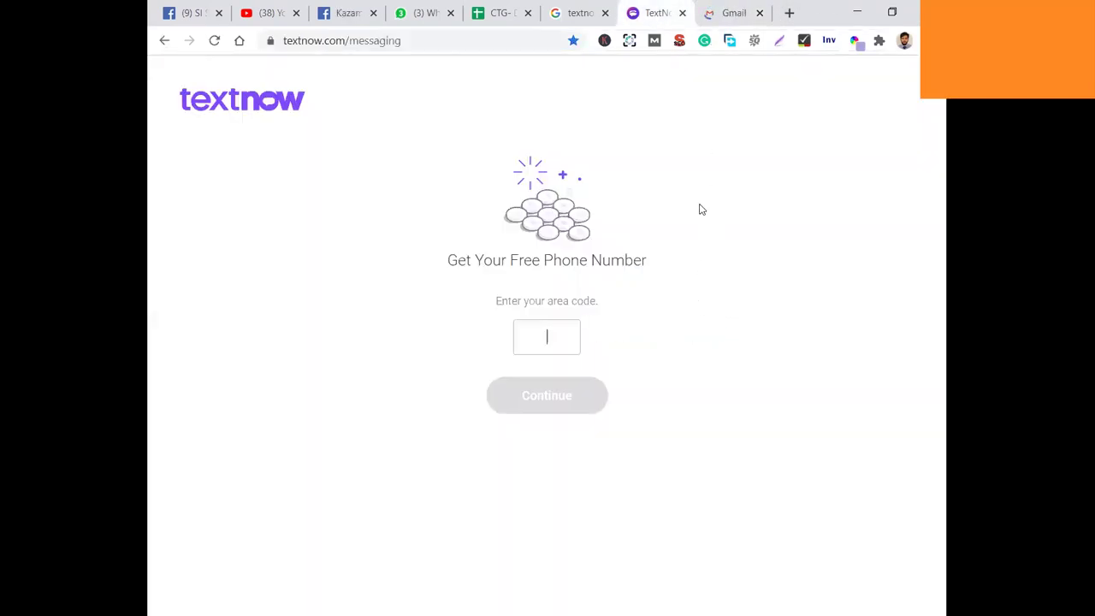
{"action": "left_click", "coordinate": [719, 12]}
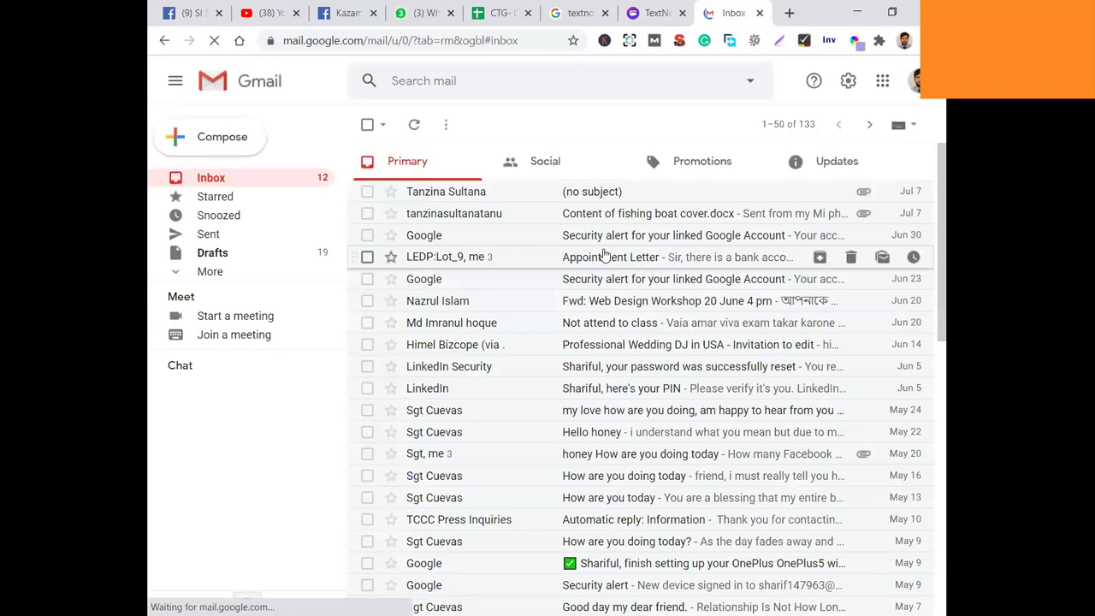
{"action": "left_click", "coordinate": [788, 13]}
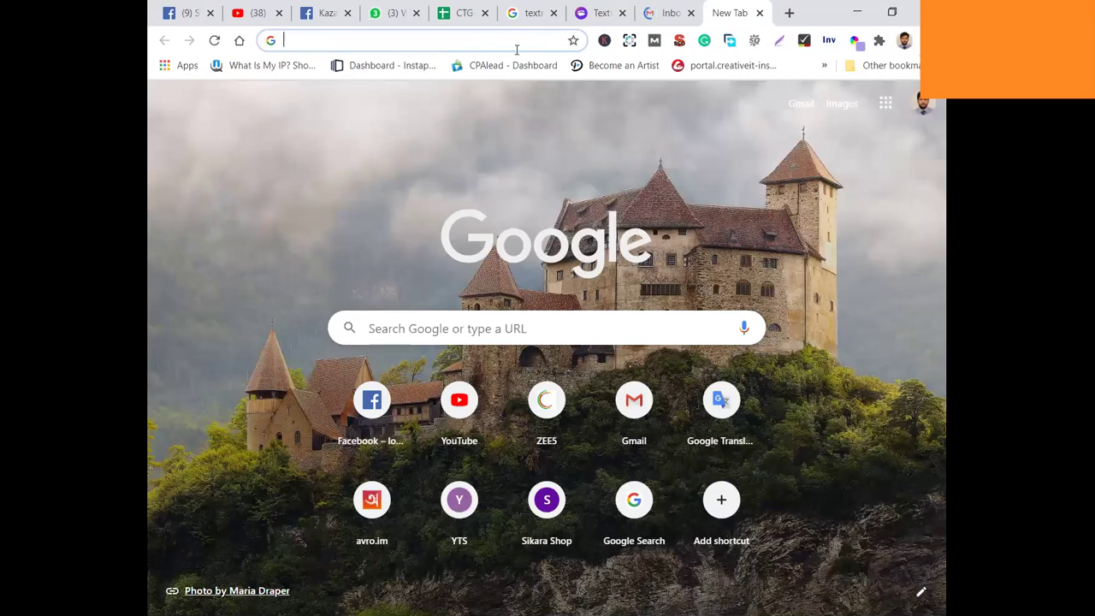
Search Google for 'states codes usa' and scroll through the results, ending back at the top
{"action": "type", "text": "stat"}
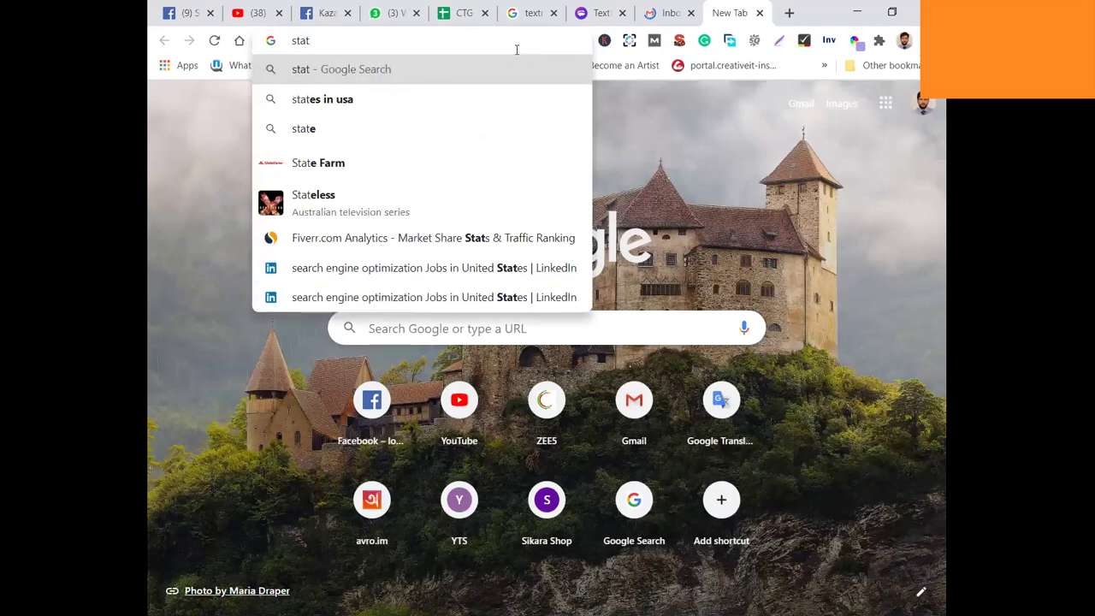
{"action": "key", "text": "BackSpace"}
{"action": "type", "text": "e"}
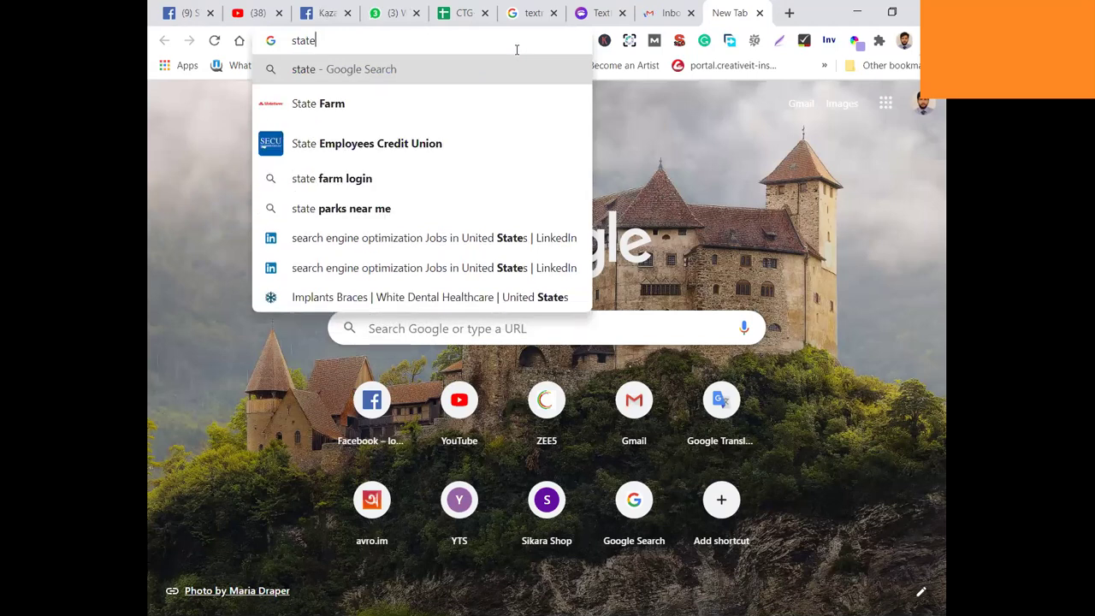
{"action": "key", "text": "BackSpace"}
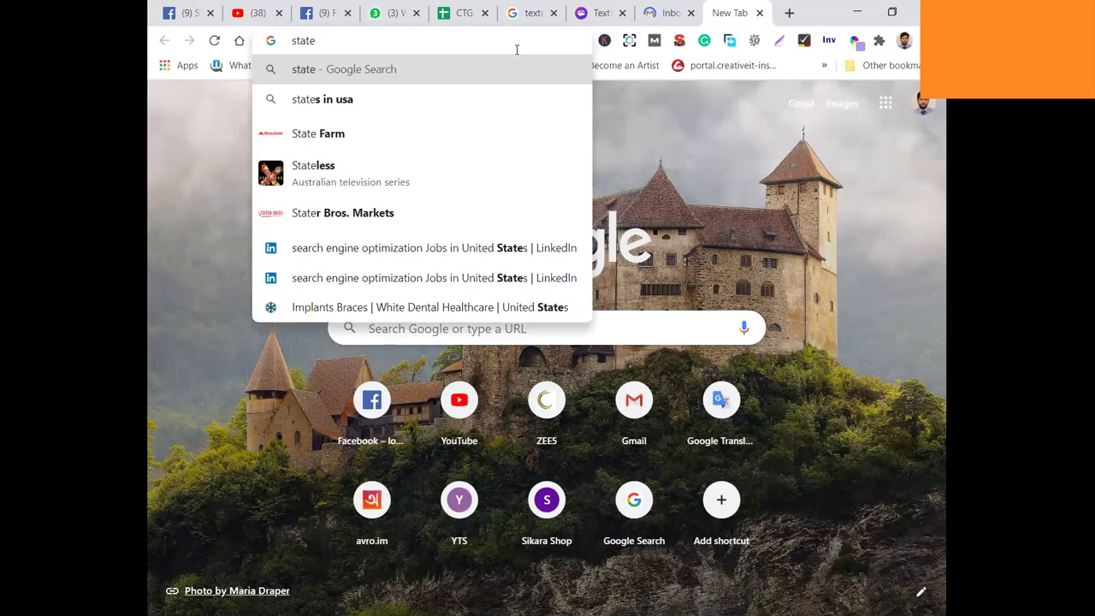
{"action": "type", "text": "s c"}
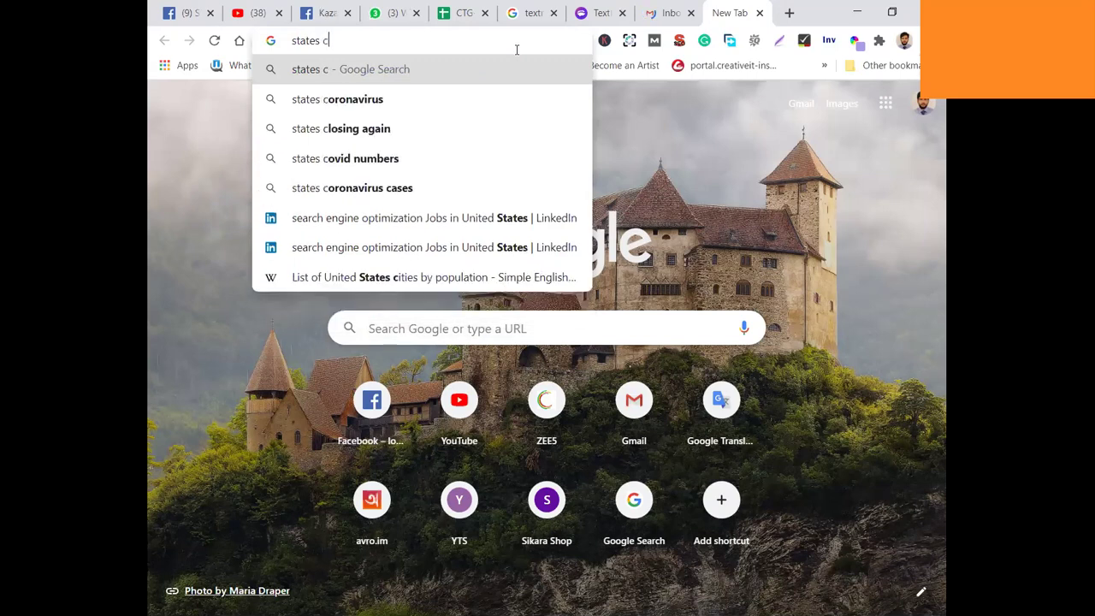
{"action": "type", "text": "odes"}
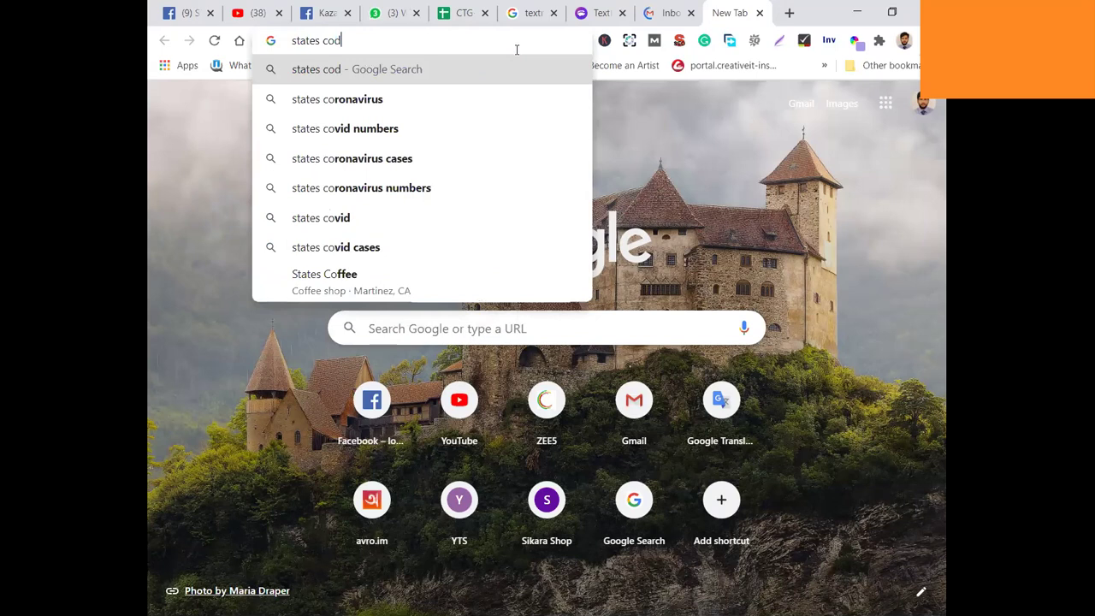
{"action": "key", "text": "Down"}
{"action": "key", "text": "Down"}
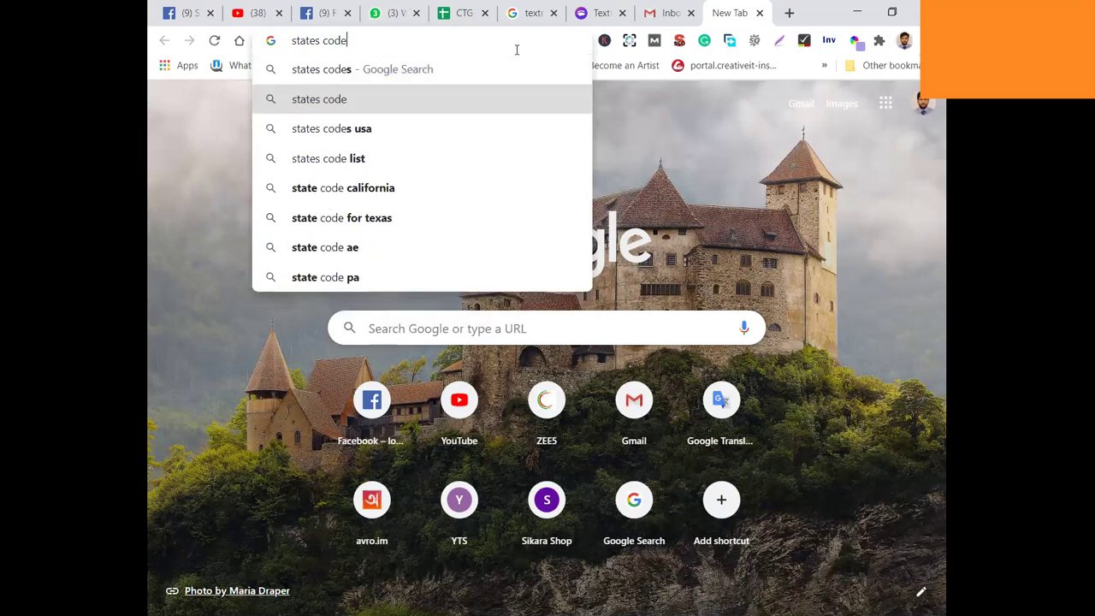
{"action": "key", "text": "Return"}
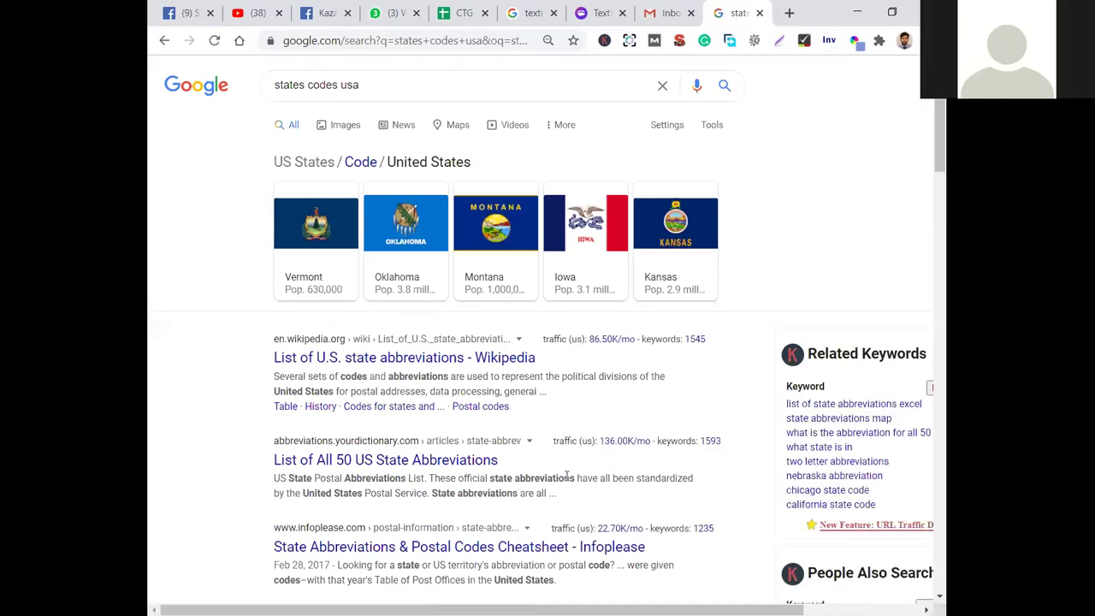
{"action": "scroll", "coordinate": [566, 475], "scroll_direction": "down", "scroll_amount": 5}
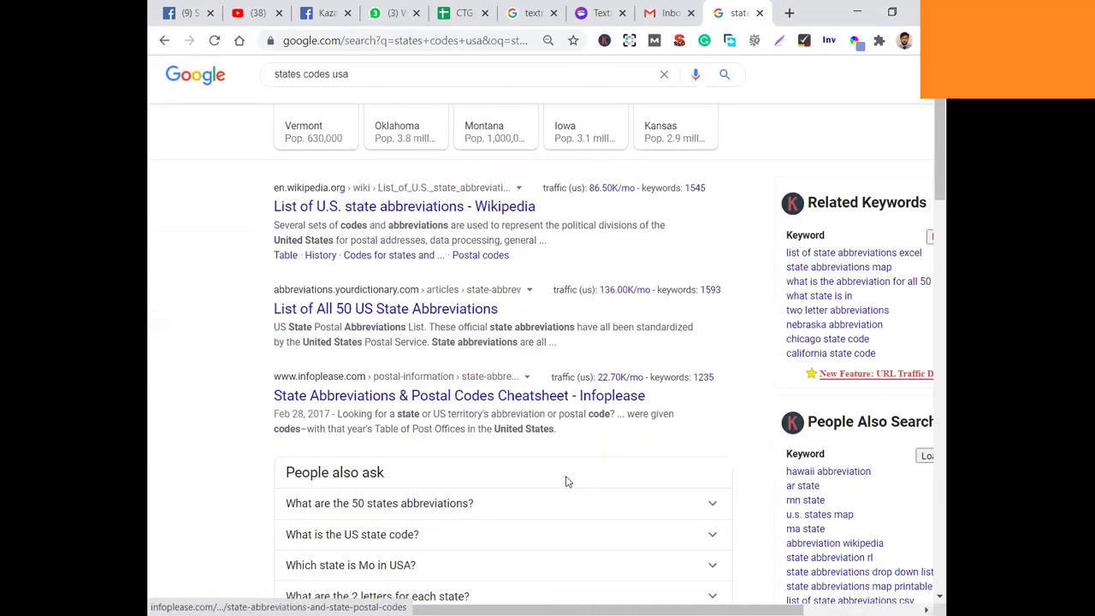
{"action": "scroll", "coordinate": [567, 482], "scroll_direction": "down", "scroll_amount": 2}
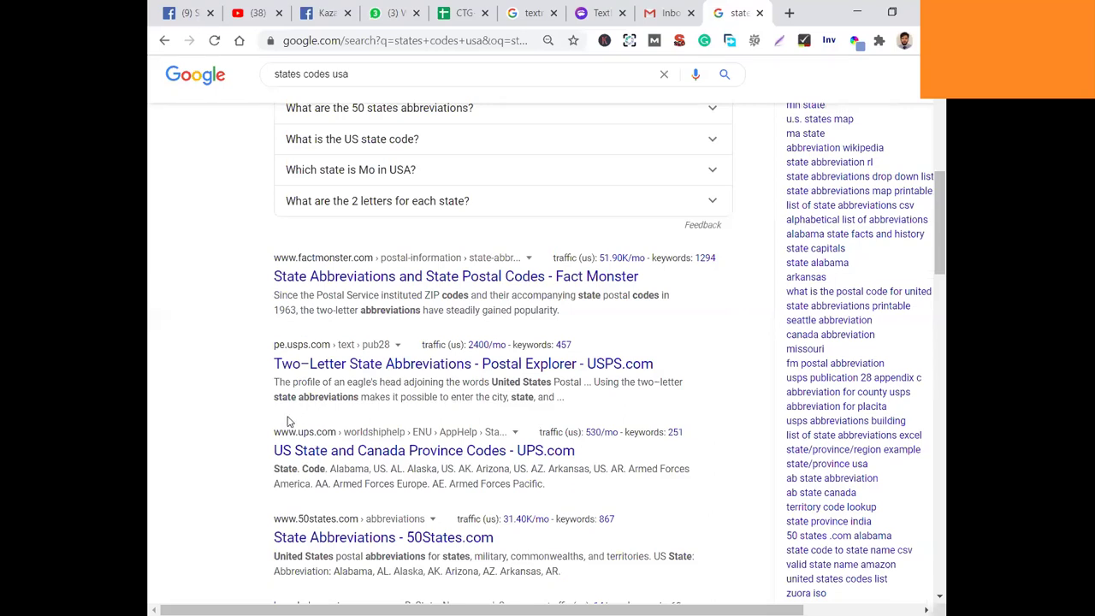
{"action": "scroll", "coordinate": [287, 421], "scroll_direction": "down", "scroll_amount": 6}
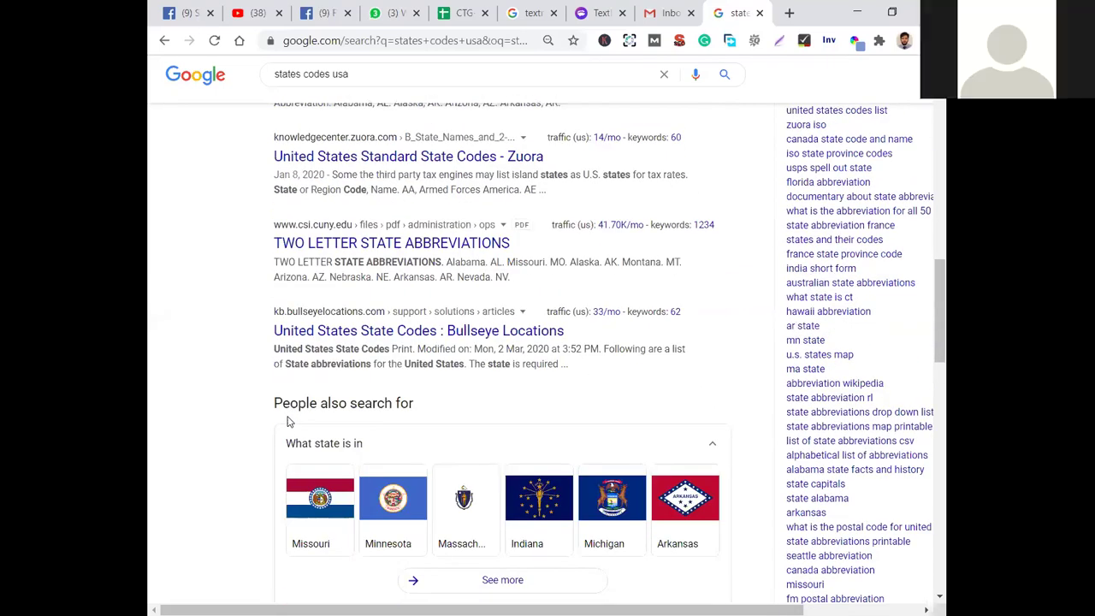
{"action": "scroll", "coordinate": [288, 421], "scroll_direction": "up", "scroll_amount": 15}
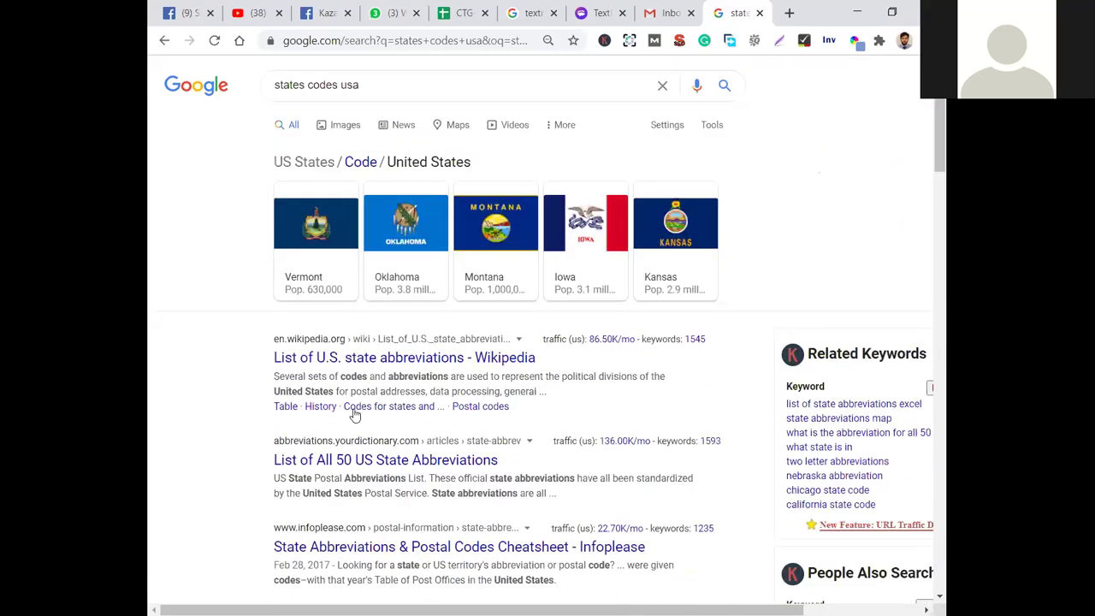
Open the Wikipedia List of U.S. state abbreviations and scroll through its codes table
{"action": "left_click", "coordinate": [401, 358]}
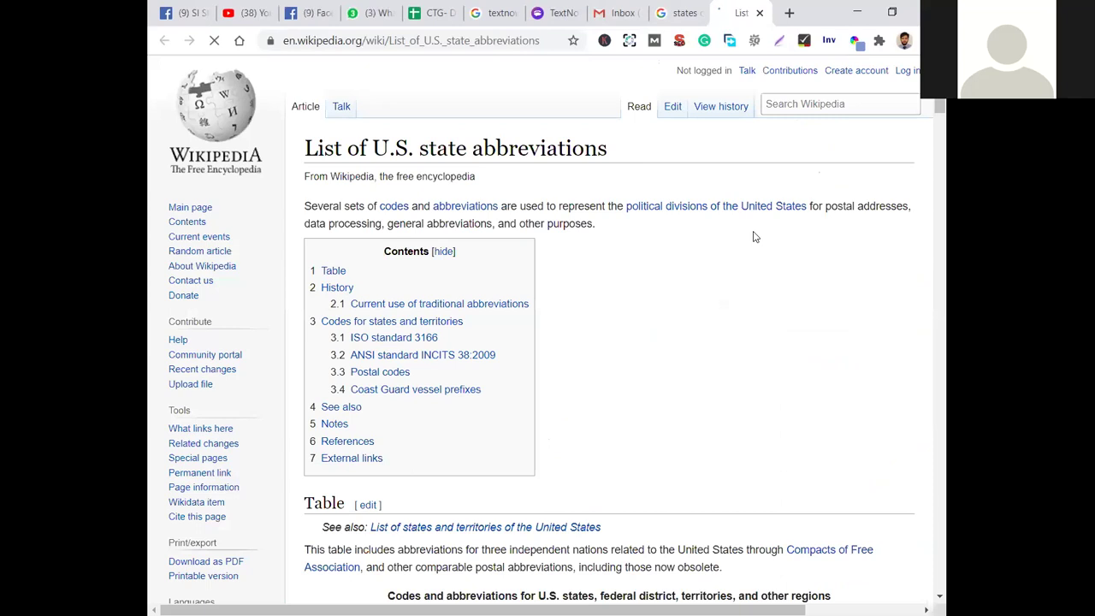
{"action": "scroll", "coordinate": [752, 256], "scroll_direction": "down", "scroll_amount": 5}
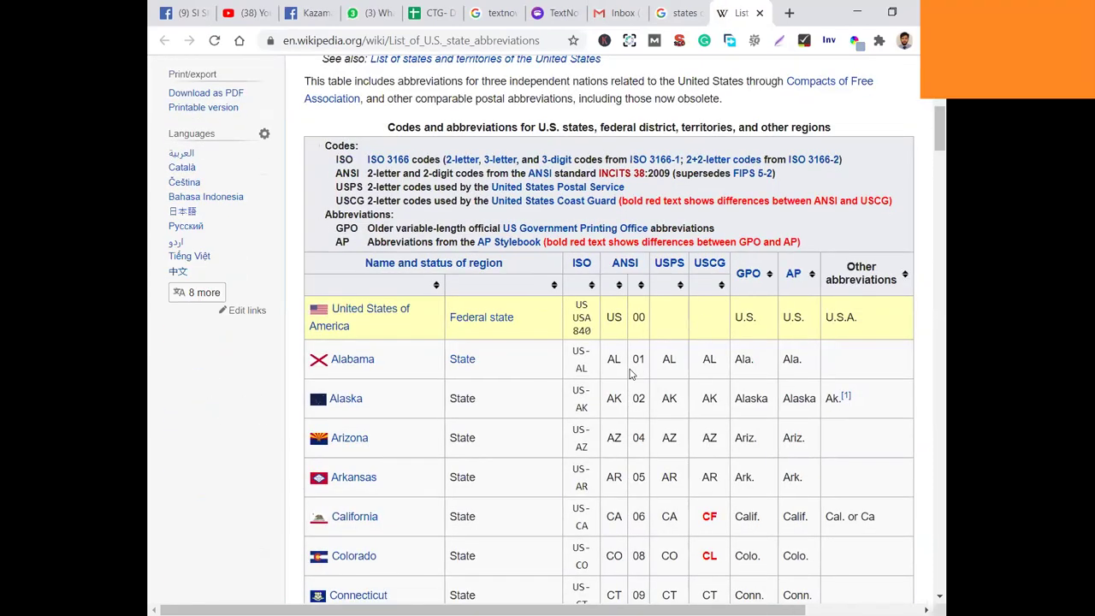
{"action": "scroll", "coordinate": [782, 416], "scroll_direction": "down", "scroll_amount": 2}
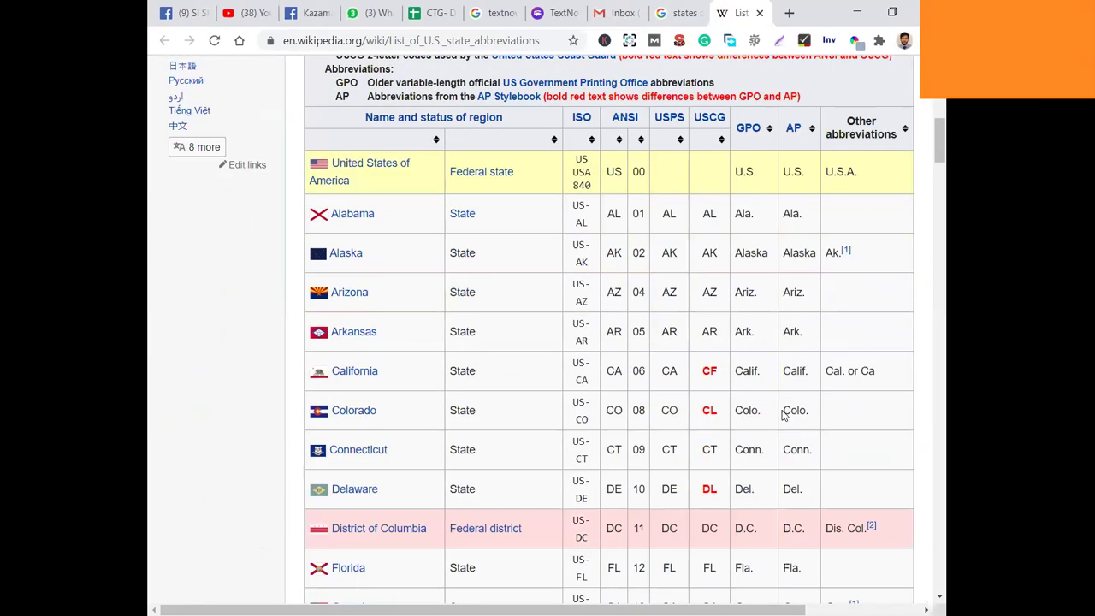
{"action": "left_click_drag", "start_coordinate": [513, 610], "coordinate": [635, 610]}
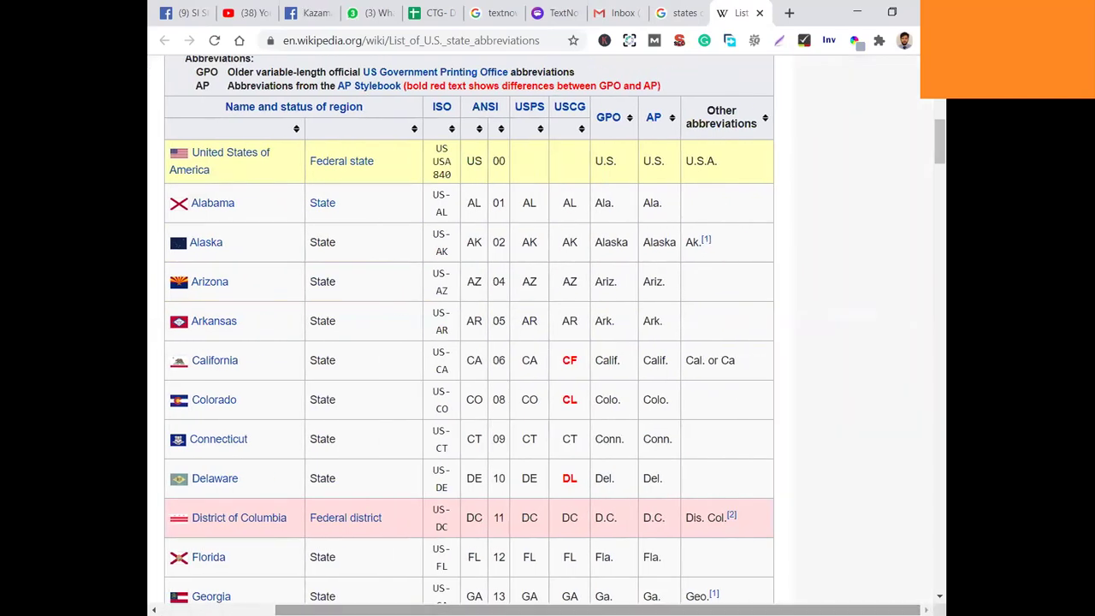
{"action": "scroll", "coordinate": [585, 454], "scroll_direction": "down", "scroll_amount": 5}
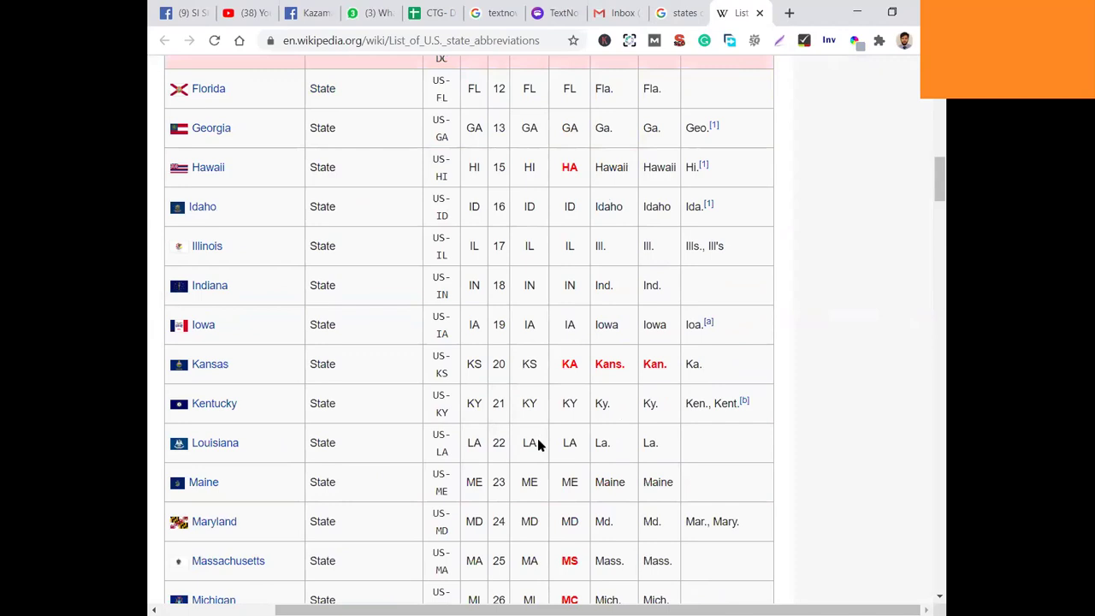
{"action": "scroll", "coordinate": [537, 439], "scroll_direction": "up", "scroll_amount": 5}
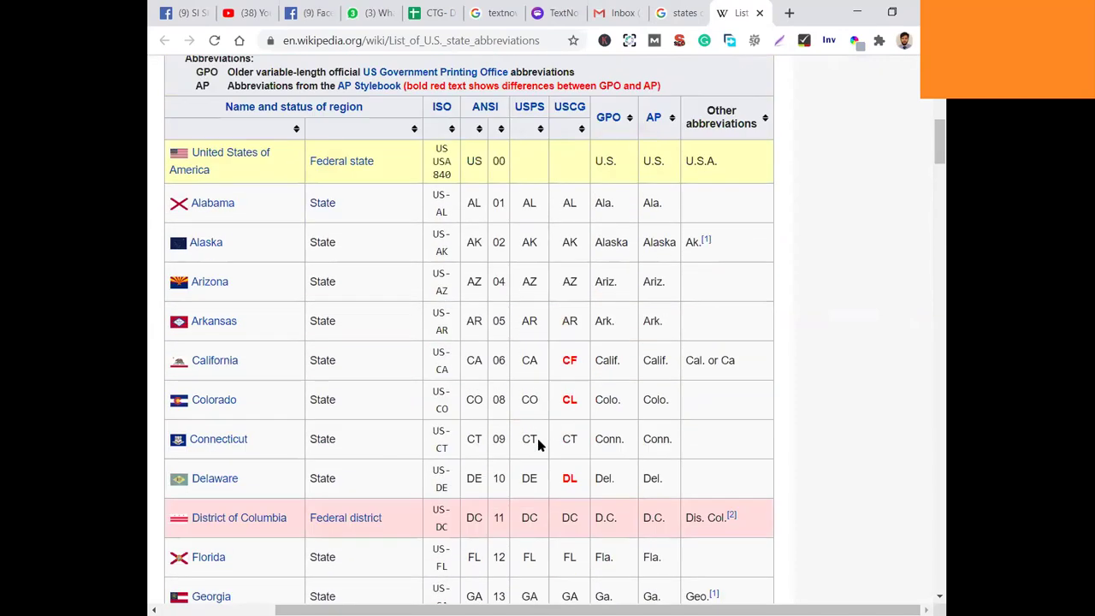
{"action": "scroll", "coordinate": [537, 439], "scroll_direction": "down", "scroll_amount": 15}
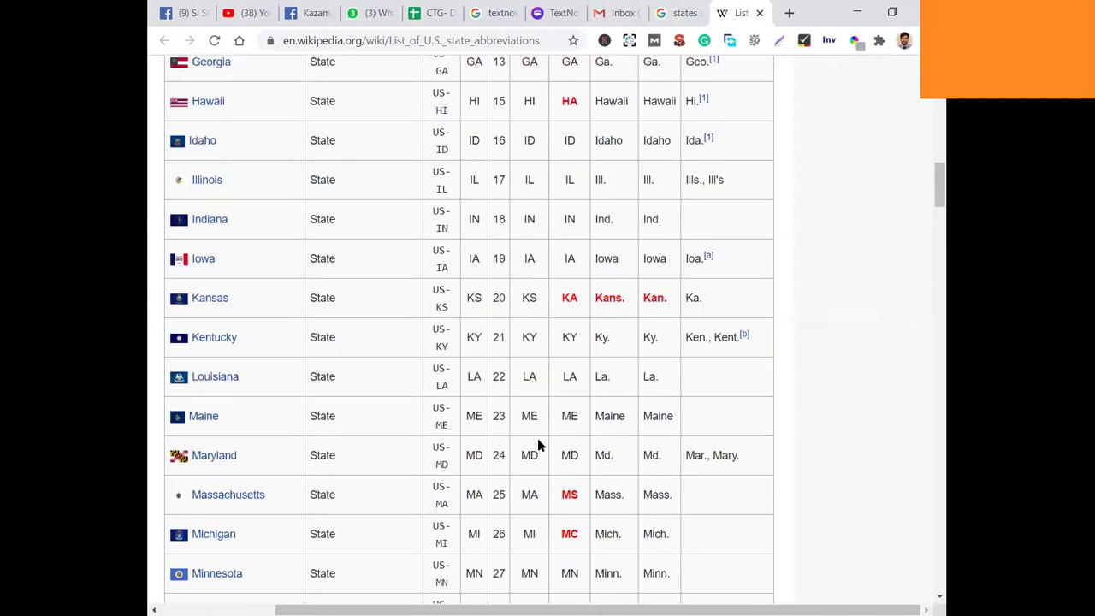
{"action": "scroll", "coordinate": [539, 444], "scroll_direction": "down", "scroll_amount": 4}
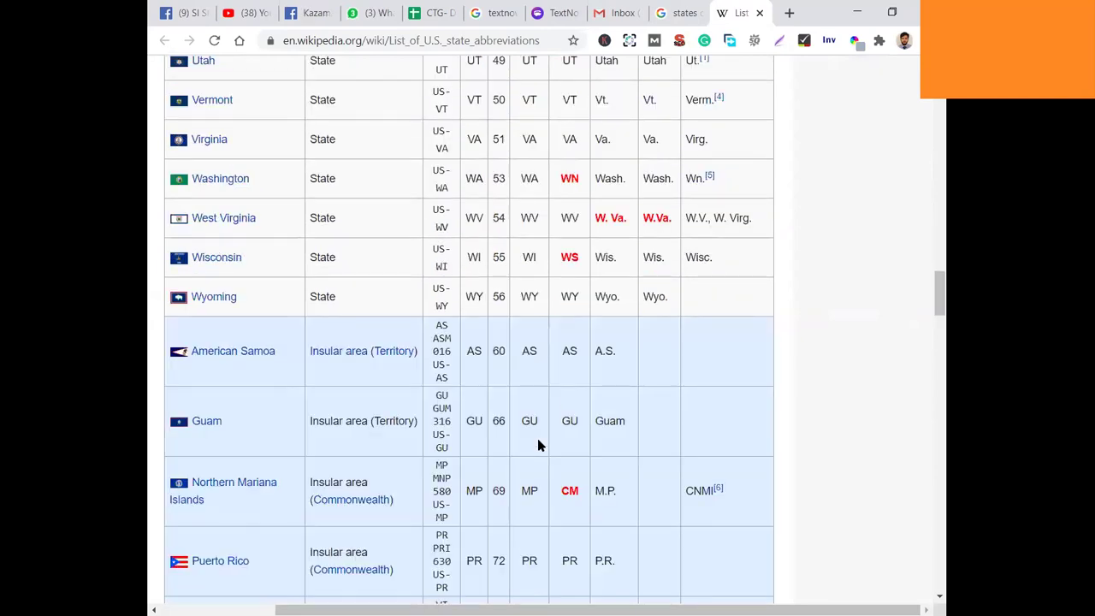
{"action": "scroll", "coordinate": [538, 445], "scroll_direction": "up", "scroll_amount": 20}
{"action": "scroll", "coordinate": [538, 445], "scroll_direction": "down", "scroll_amount": 3}
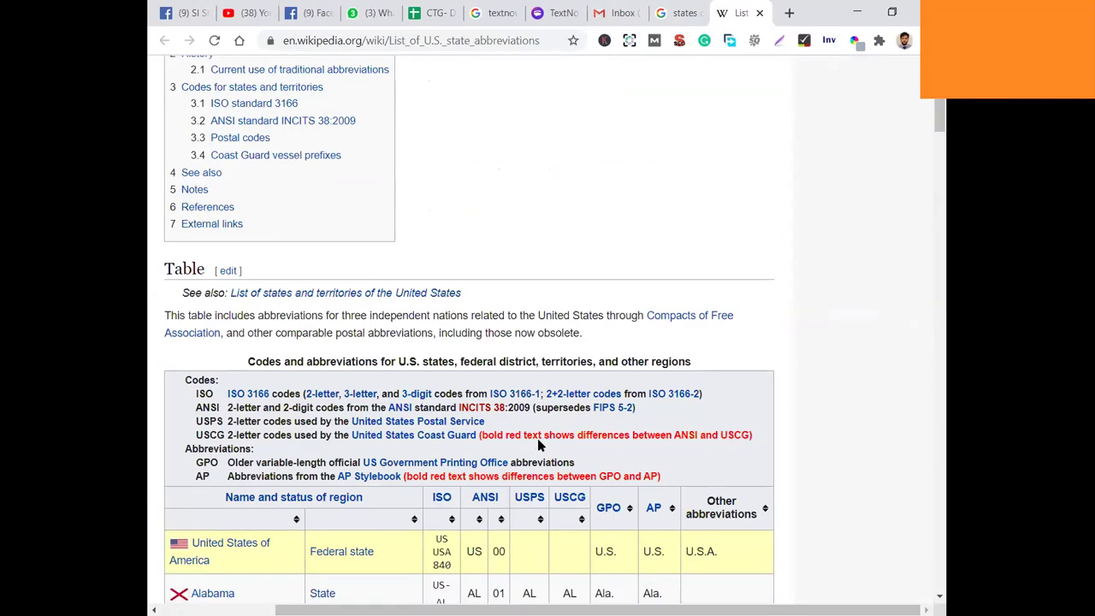
{"action": "scroll", "coordinate": [540, 439], "scroll_direction": "down", "scroll_amount": 1}
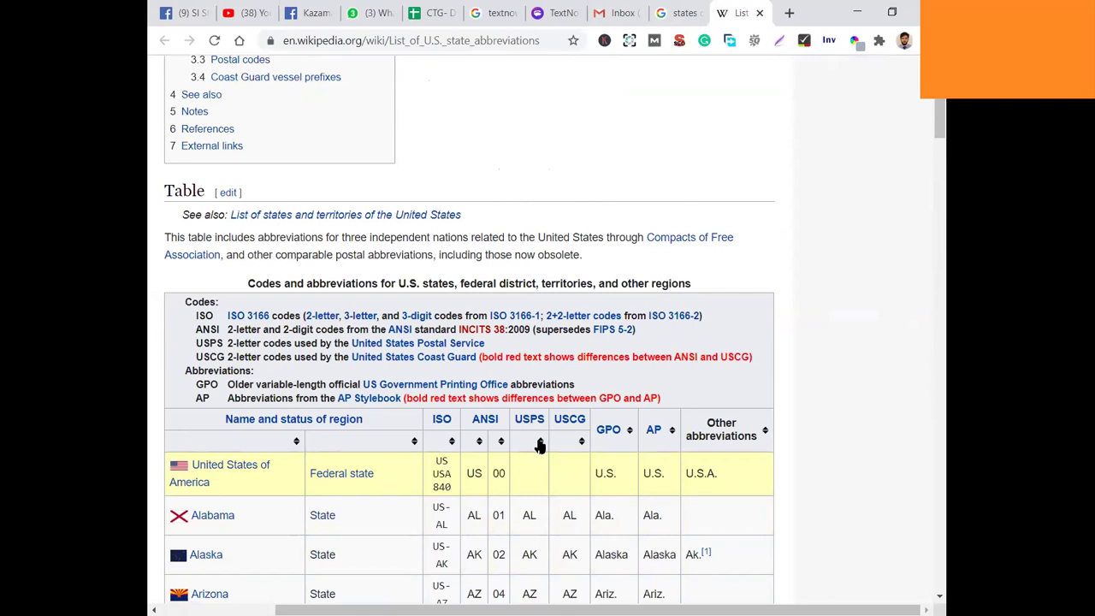
Enter area code 220 on TextNow's free phone number page and submit it
{"action": "left_click", "coordinate": [548, 11]}
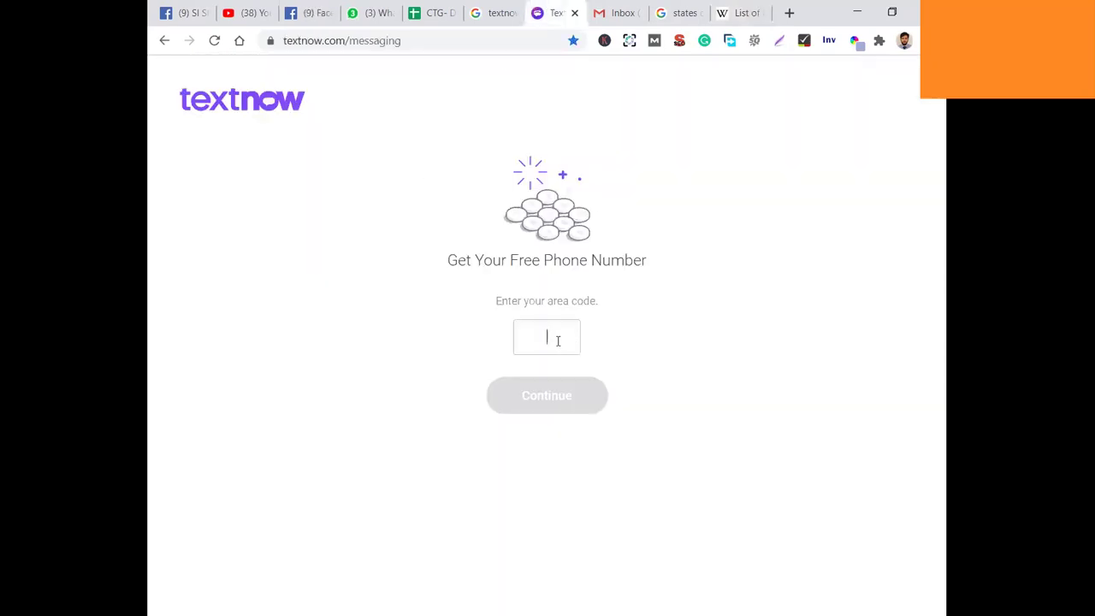
{"action": "type", "text": "220"}
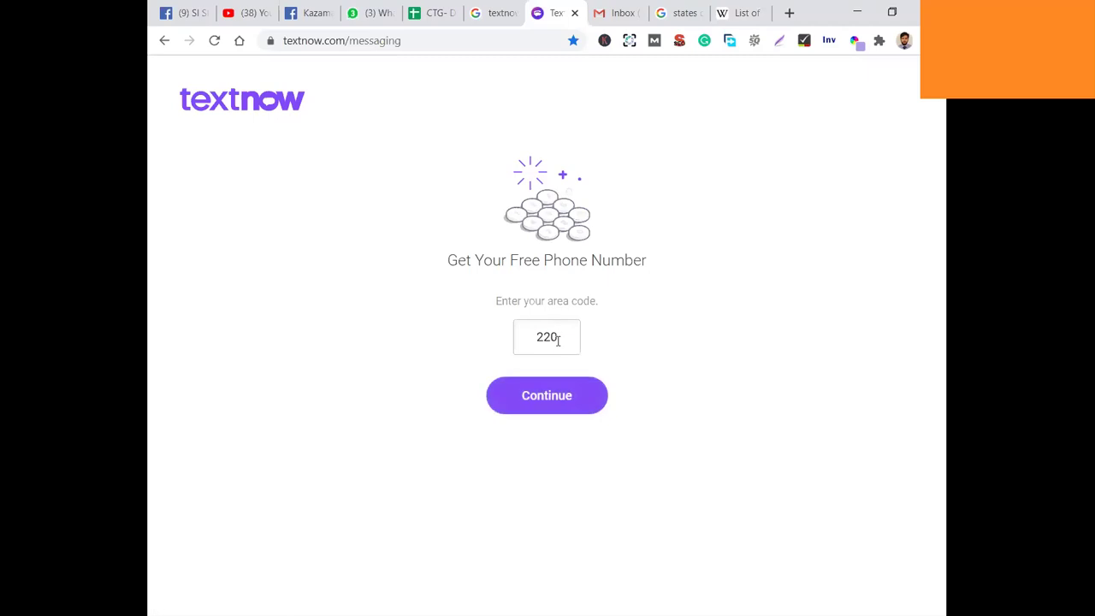
{"action": "left_click", "coordinate": [566, 401]}
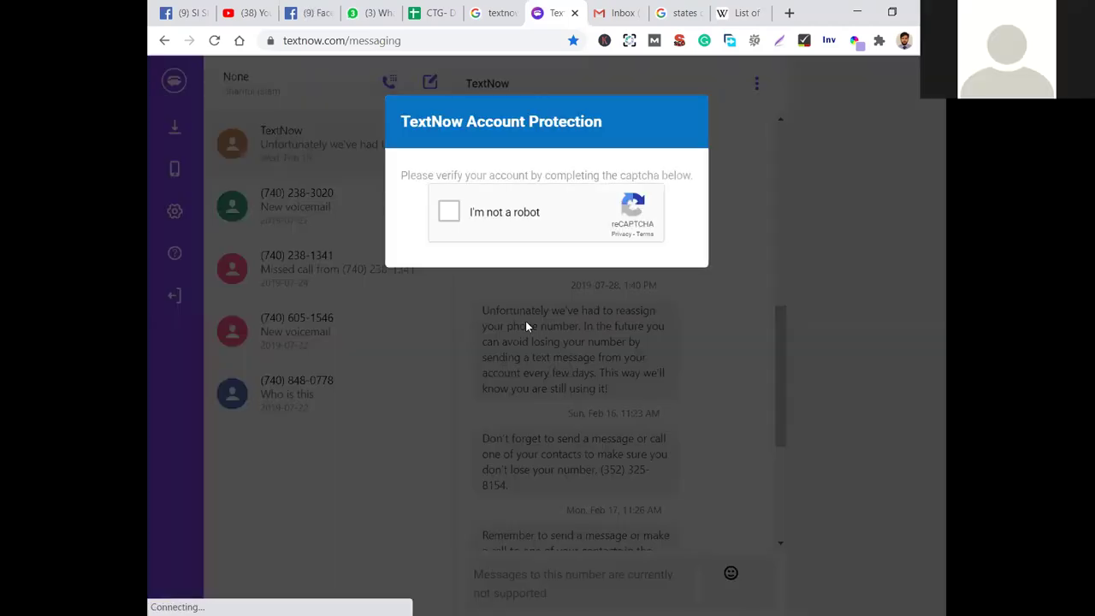
Tick the reCAPTCHA 'I'm not a robot' box and dismiss the desktop notifications prompt
{"action": "left_click", "coordinate": [449, 212]}
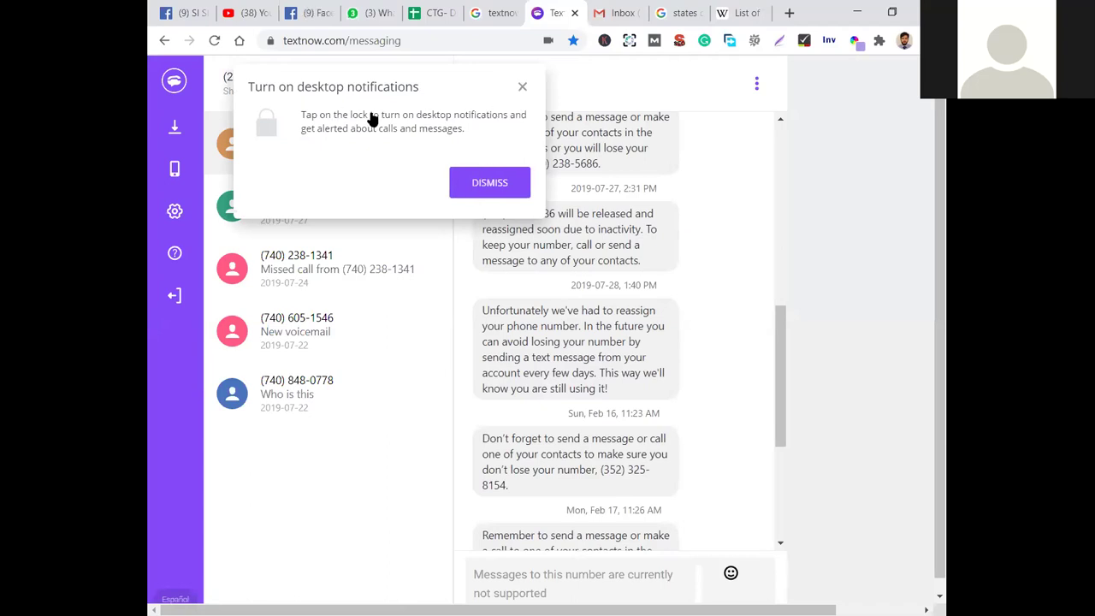
{"action": "left_click", "coordinate": [519, 88]}
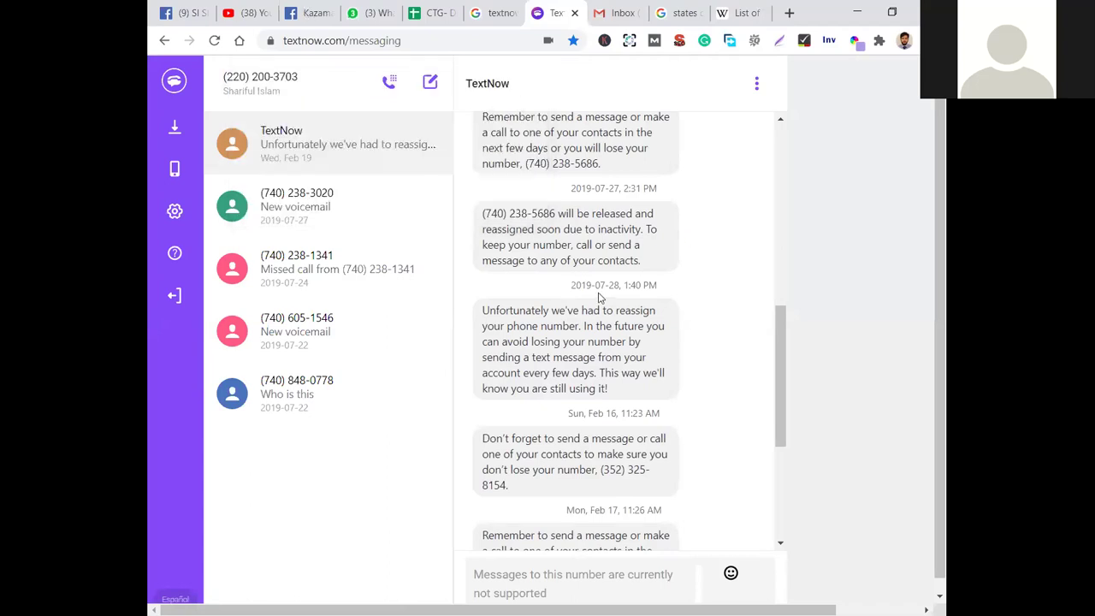
{"action": "scroll", "coordinate": [600, 300], "scroll_direction": "up", "scroll_amount": 3}
{"action": "scroll", "coordinate": [600, 300], "scroll_direction": "up", "scroll_amount": 1}
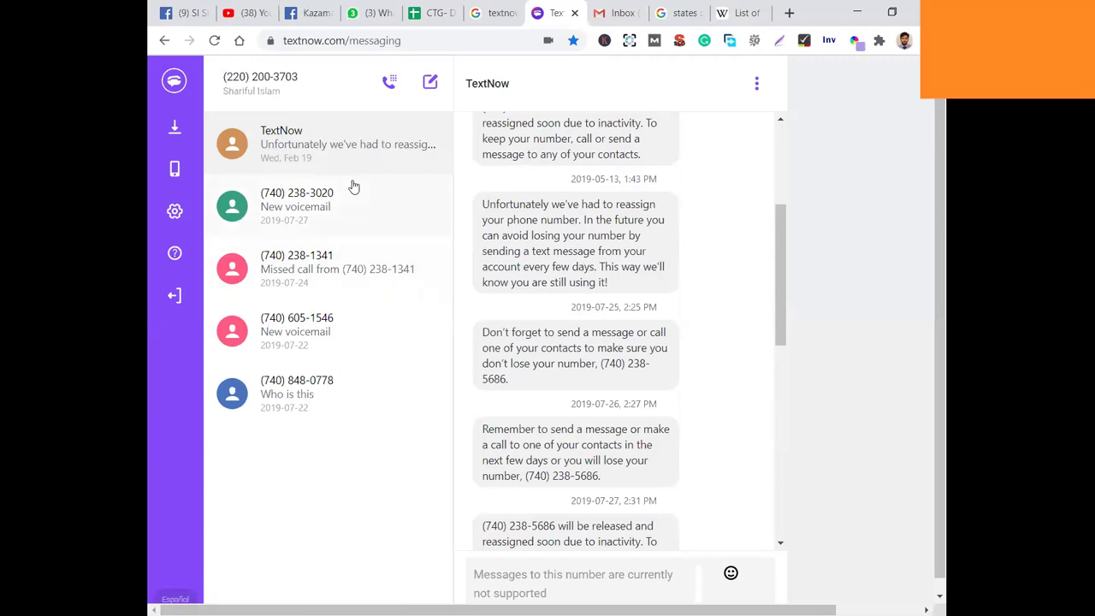
{"action": "left_click", "coordinate": [293, 217]}
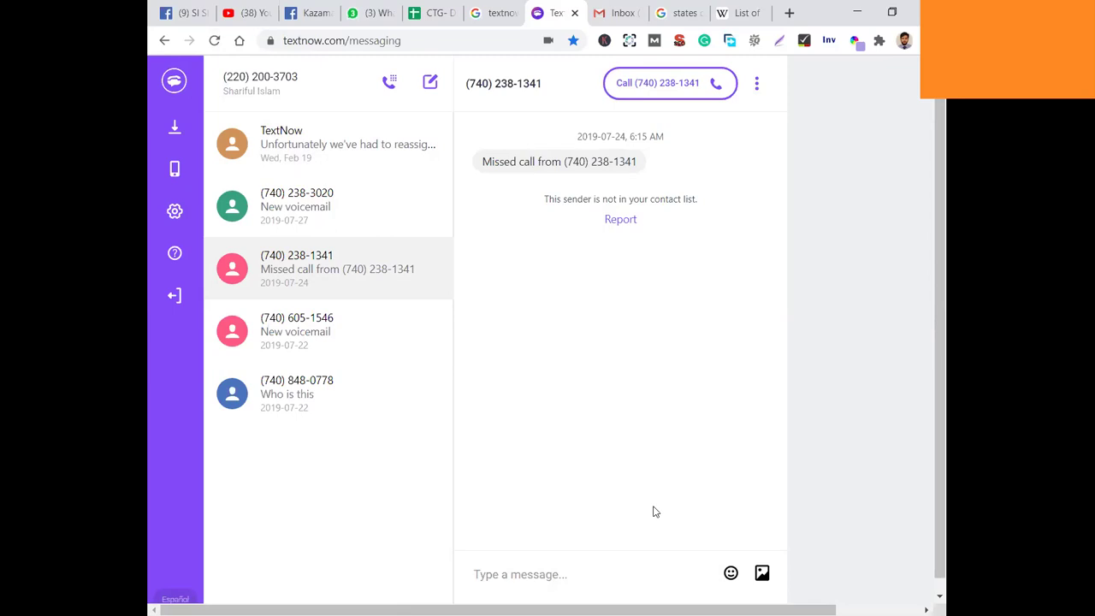
{"action": "left_click", "coordinate": [342, 181]}
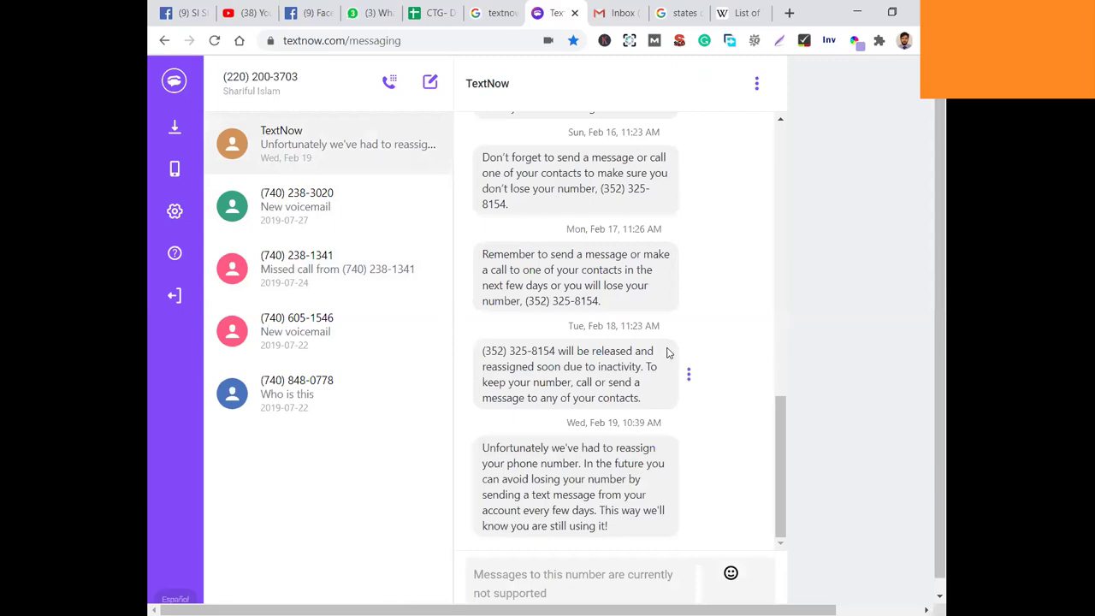
{"action": "scroll", "coordinate": [672, 358], "scroll_direction": "down", "scroll_amount": 1}
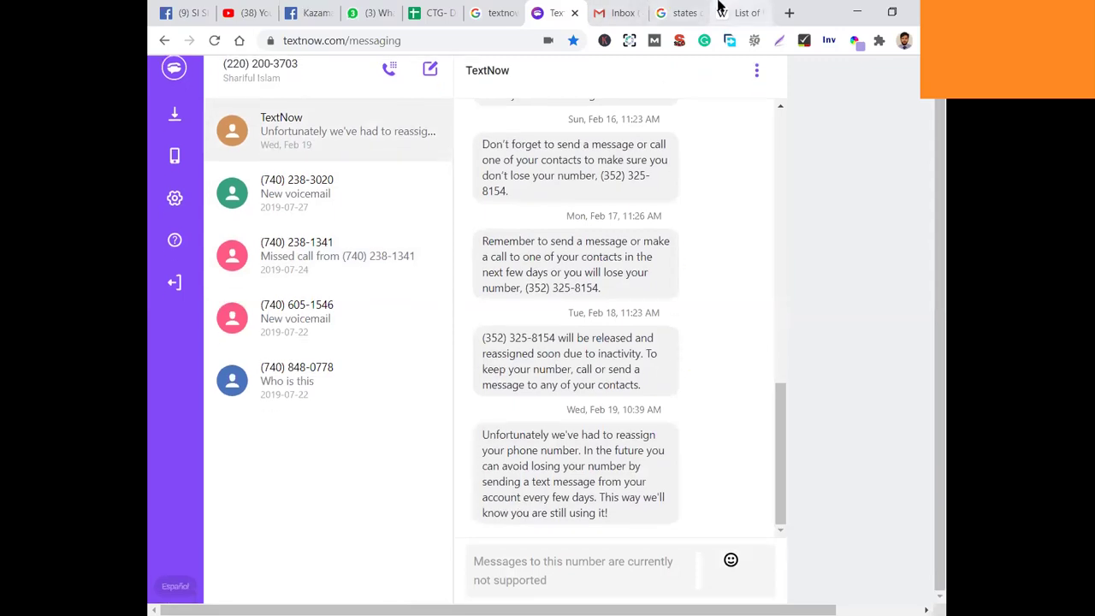